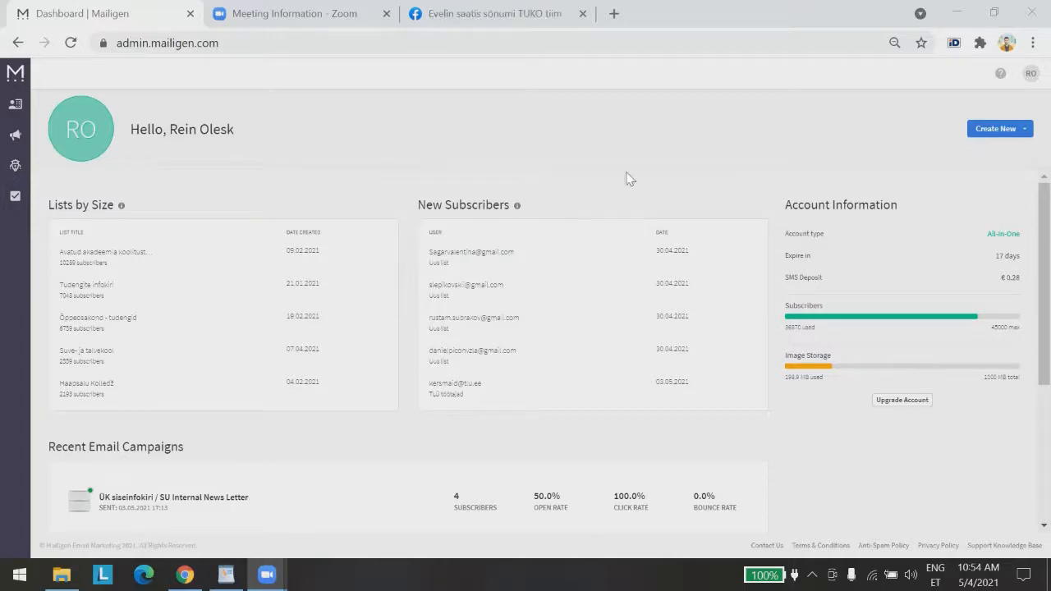
Browse the subscriber lists and the email campaigns list, then return to Subscriber Lists
scroll(547, 340, "down", 3)
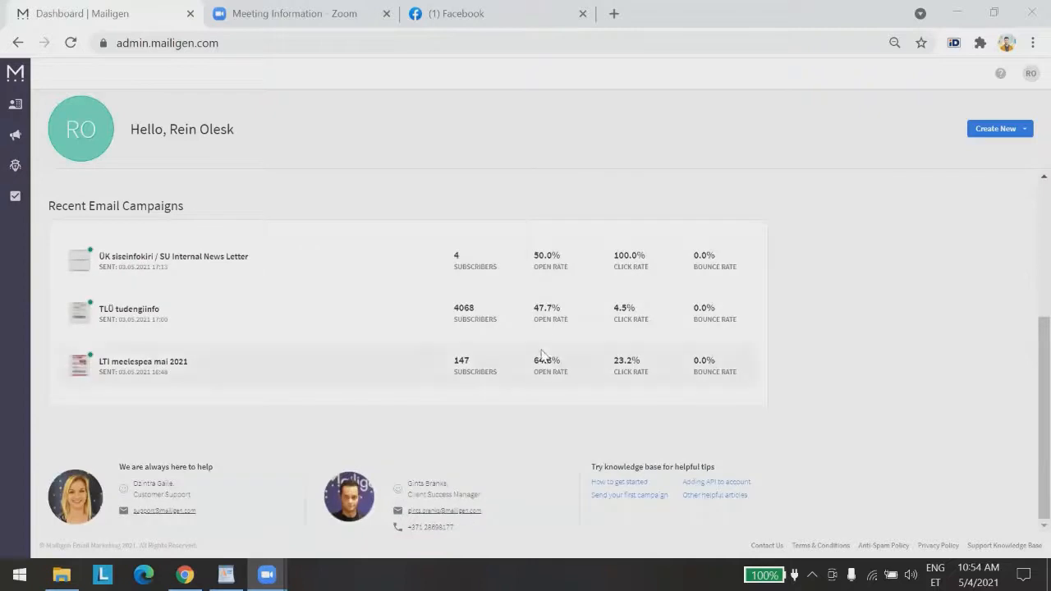
scroll(546, 353, "up", 3)
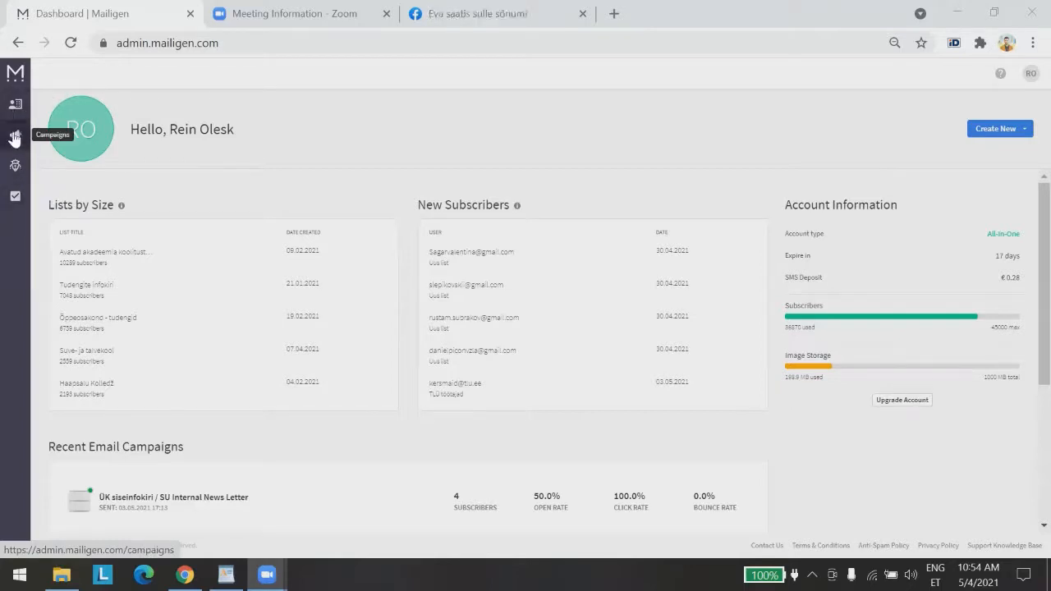
left_click(15, 104)
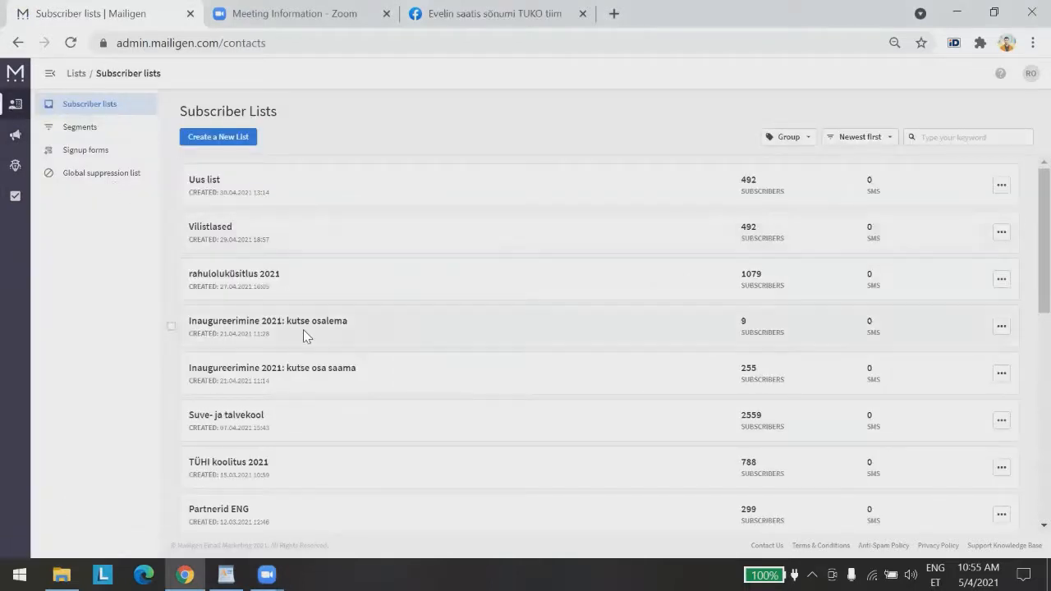
left_click(15, 134)
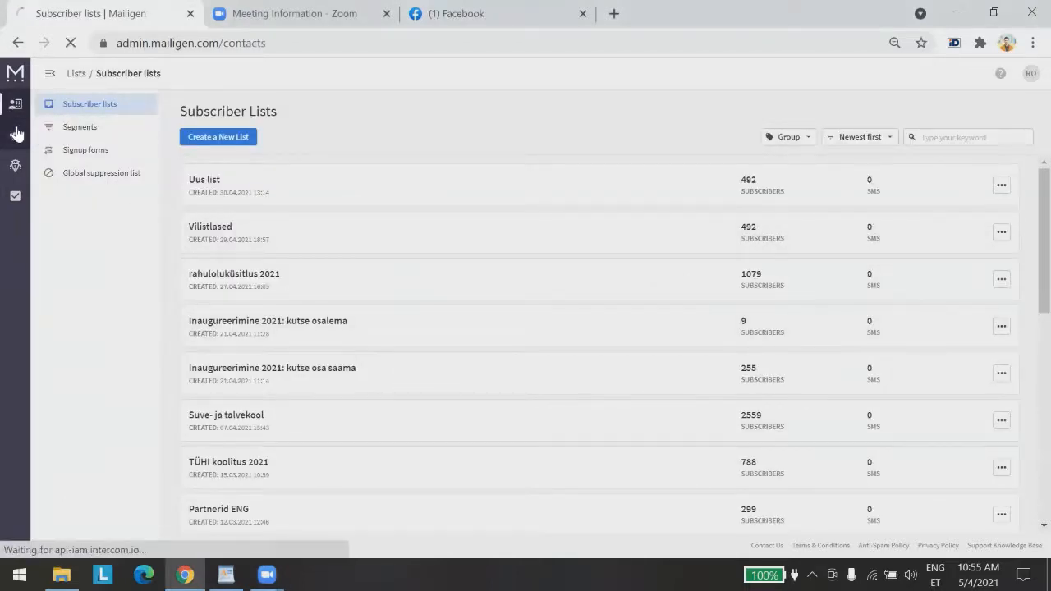
scroll(181, 424, "down", 3)
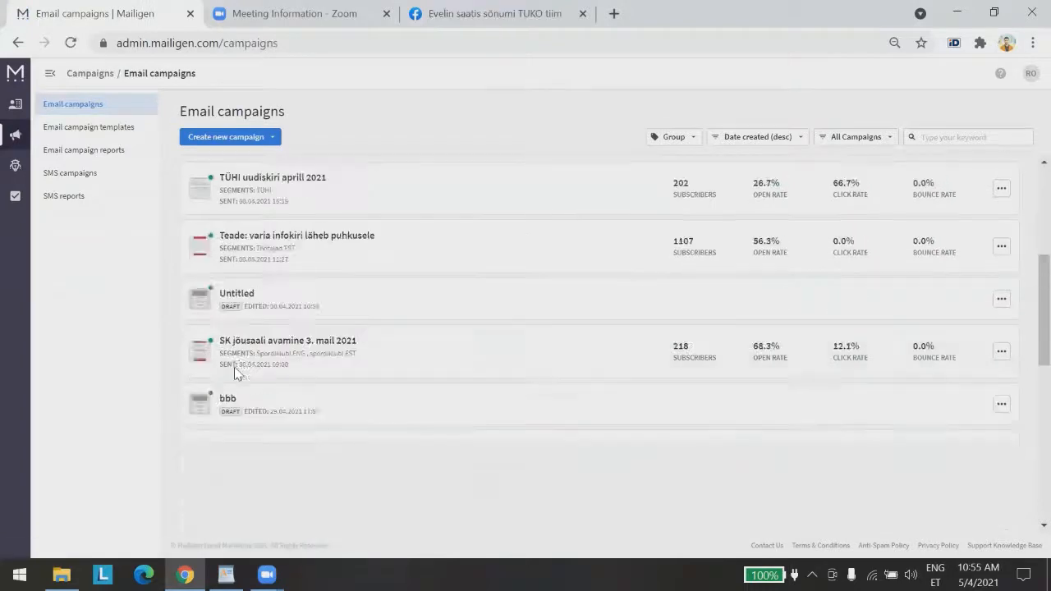
scroll(233, 370, "up", 3)
left_click(20, 107)
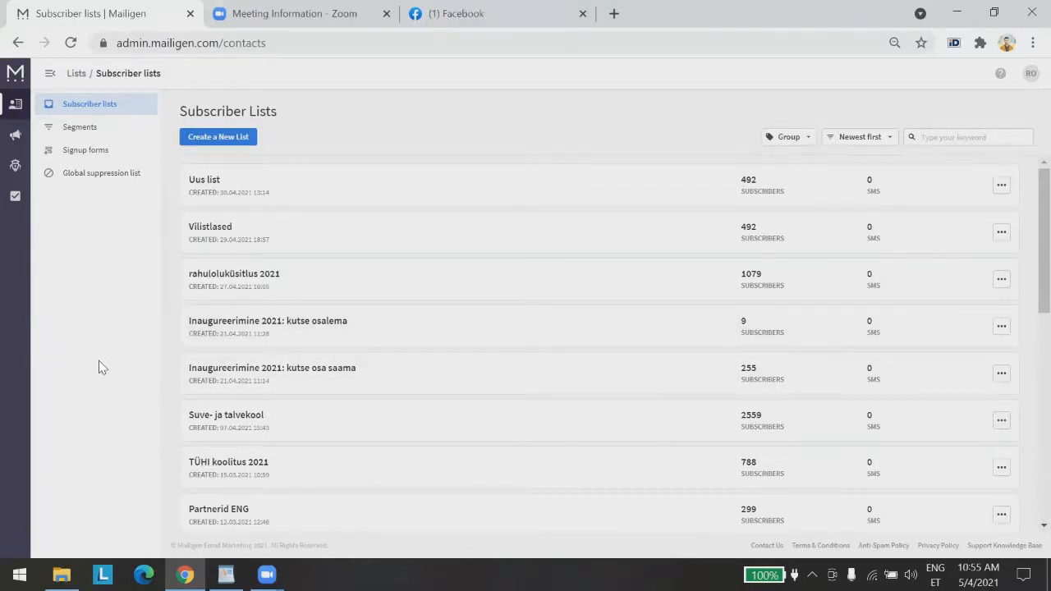
Glance at the Segments overview, then go back to Subscriber Lists scrolled to the bottom
scroll(519, 358, "down", 8)
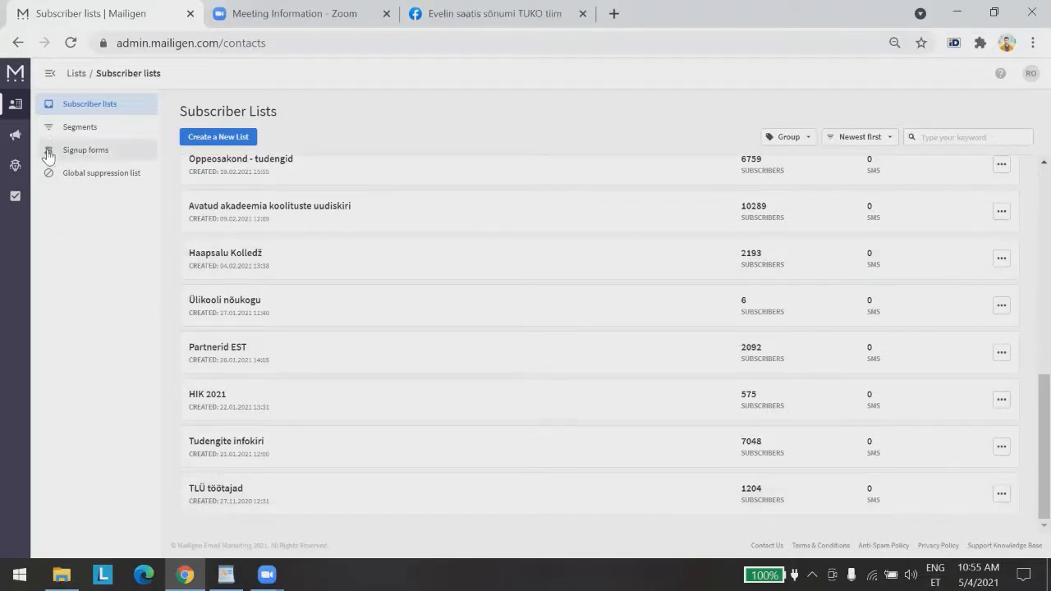
left_click(64, 131)
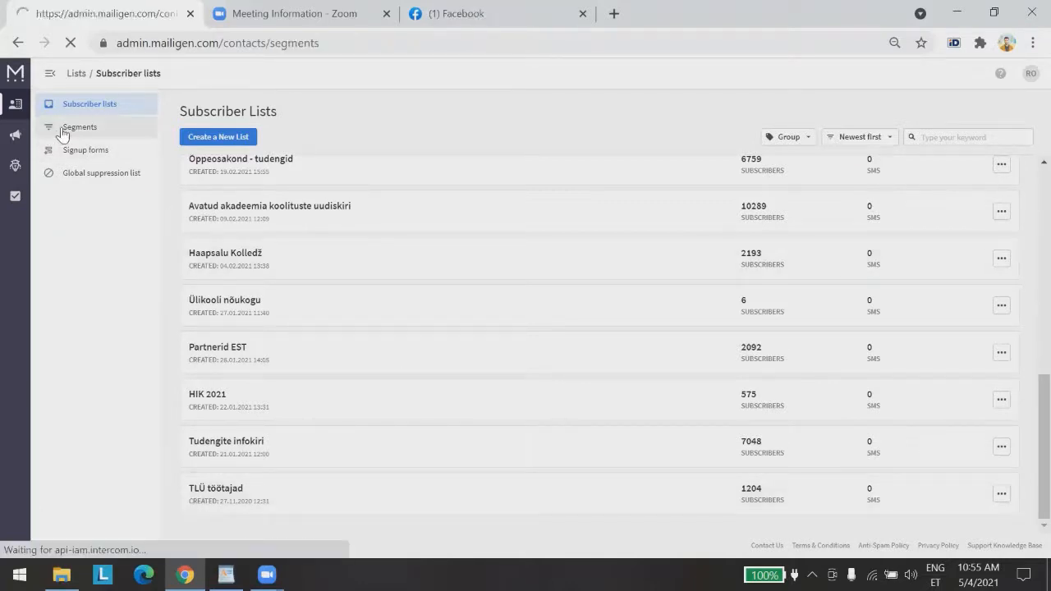
left_click(121, 108)
scroll(505, 431, "down", 10)
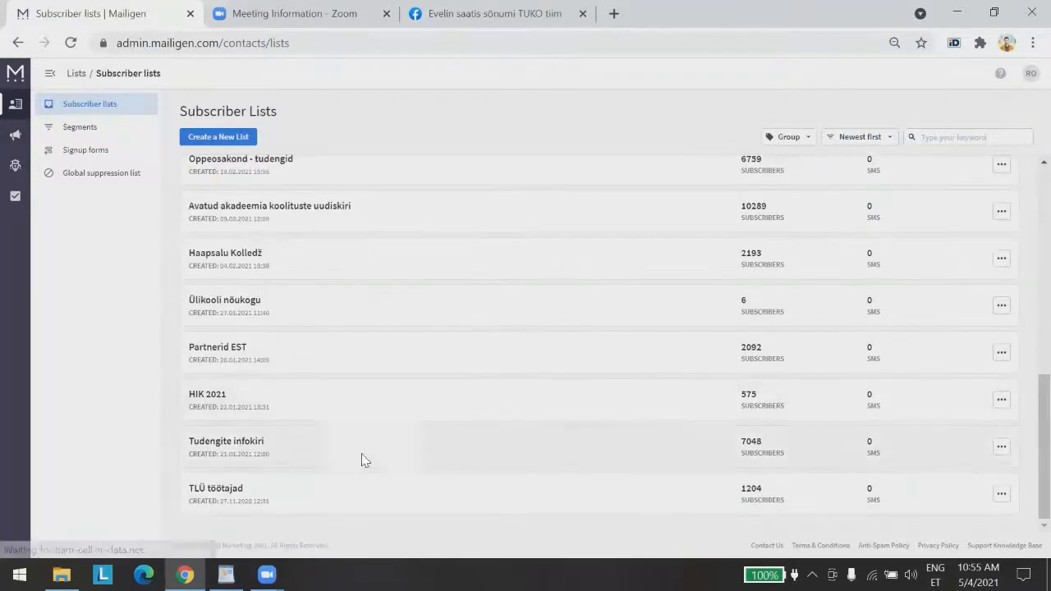
View the TLÜ töötajad subscriber table, then switch to the Segments overview
left_click(212, 489)
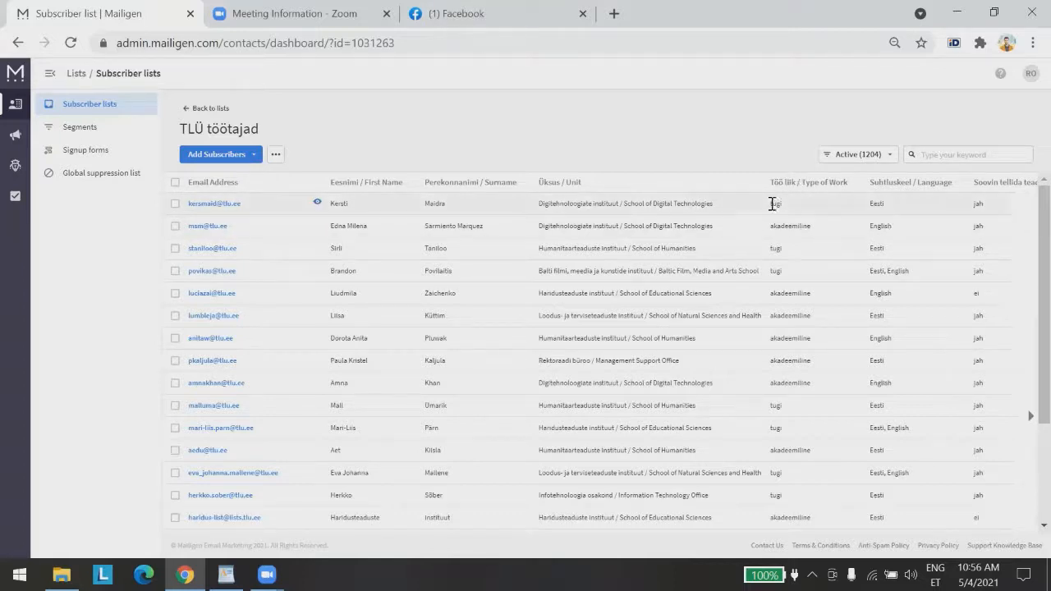
left_click(90, 135)
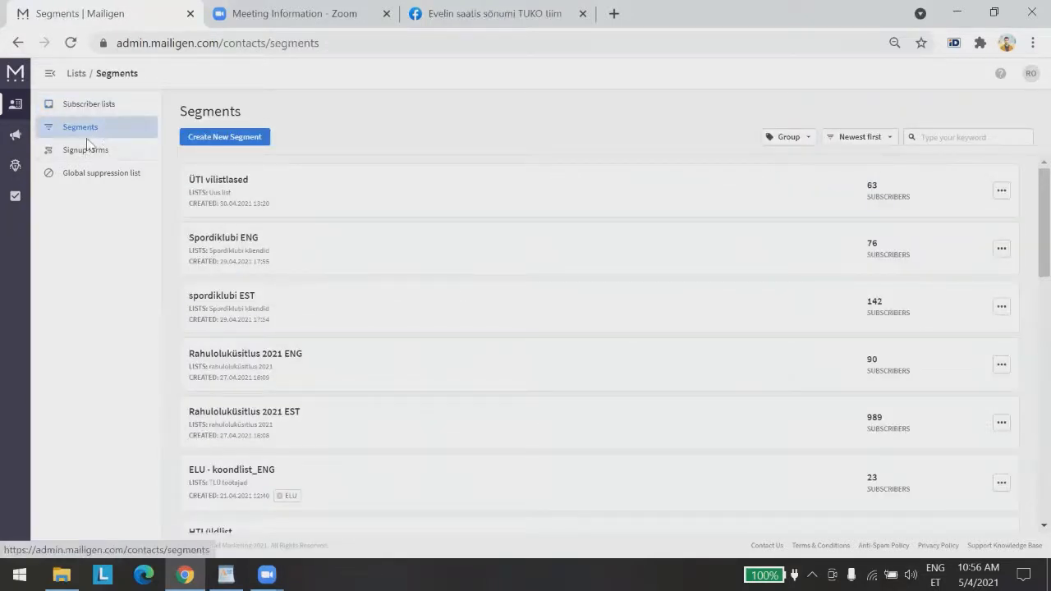
Collapse and re-expand the lists navigation, then page the segments list to page 5
left_click(46, 74)
left_click(46, 75)
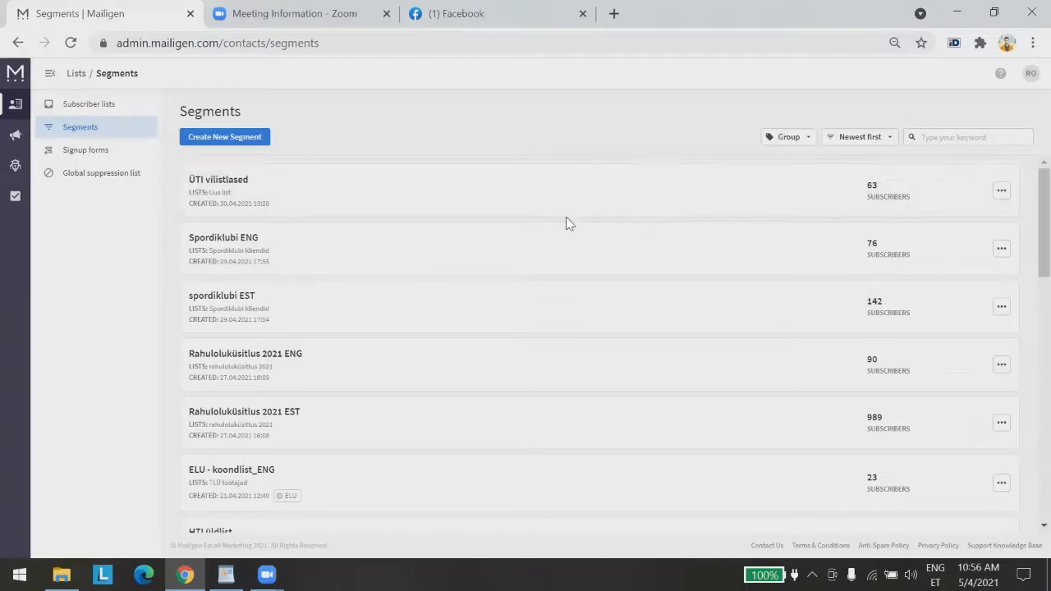
scroll(565, 220, "down", 3)
scroll(565, 216, "down", 5)
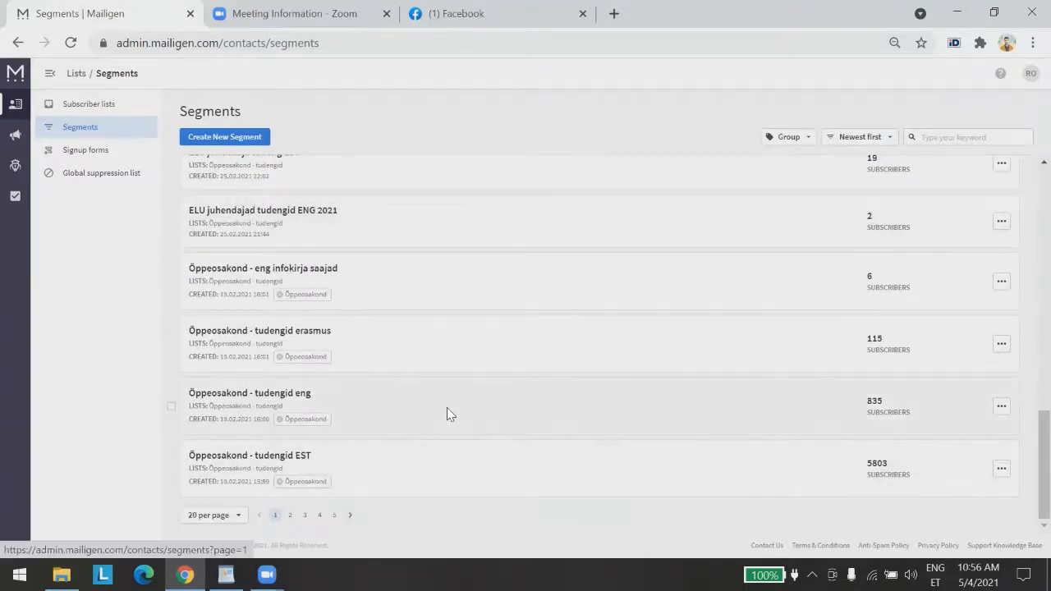
scroll(460, 408, "up", 8)
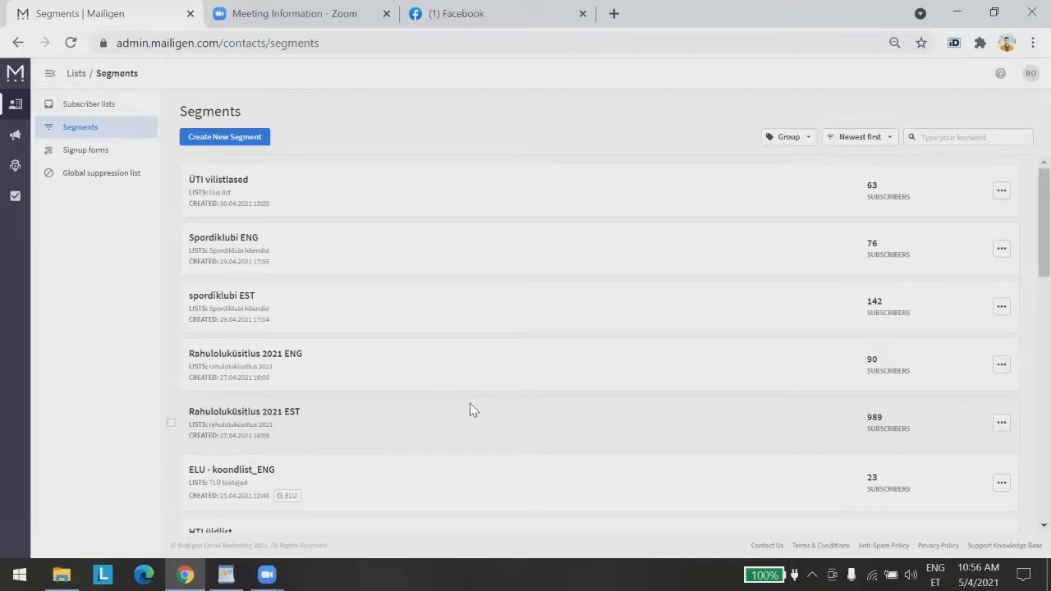
scroll(483, 258, "down", 10)
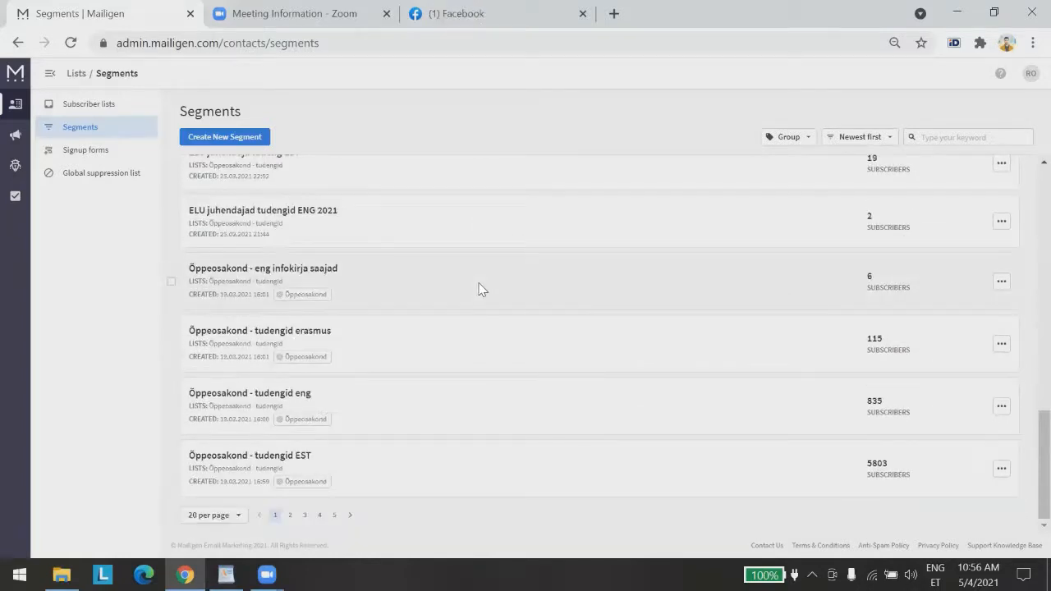
left_click(335, 515)
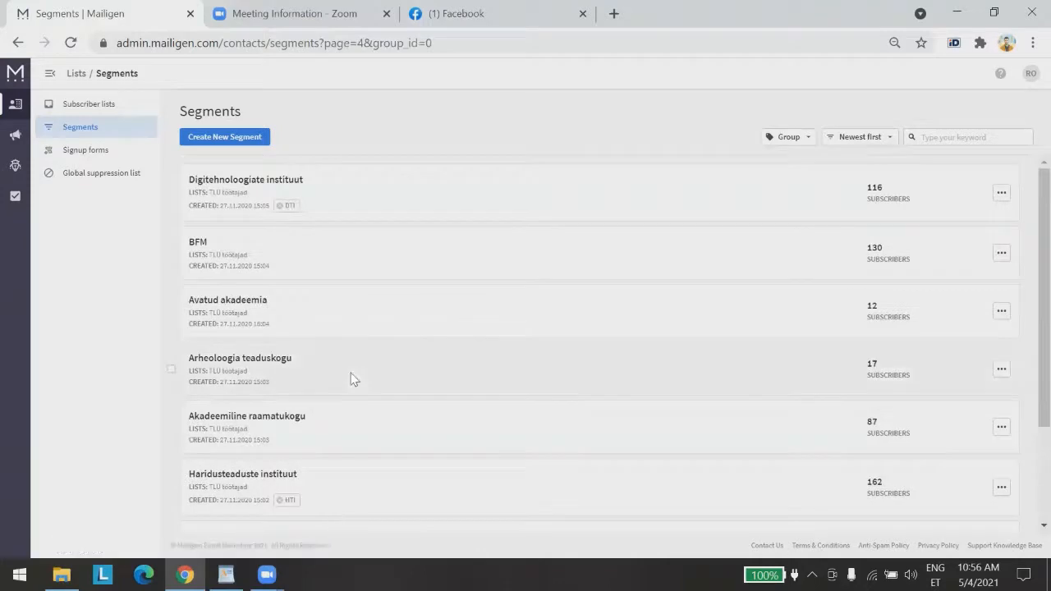
Go to page 4 of the segments and scroll through its segments
scroll(353, 386, "down", 3)
scroll(387, 394, "up", 3)
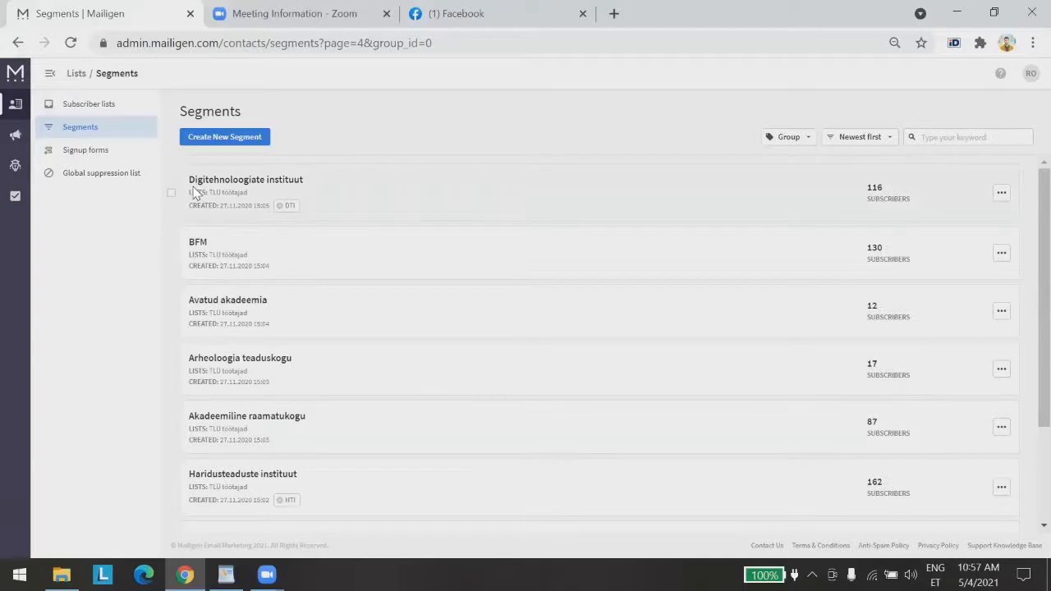
scroll(308, 517, "down", 3)
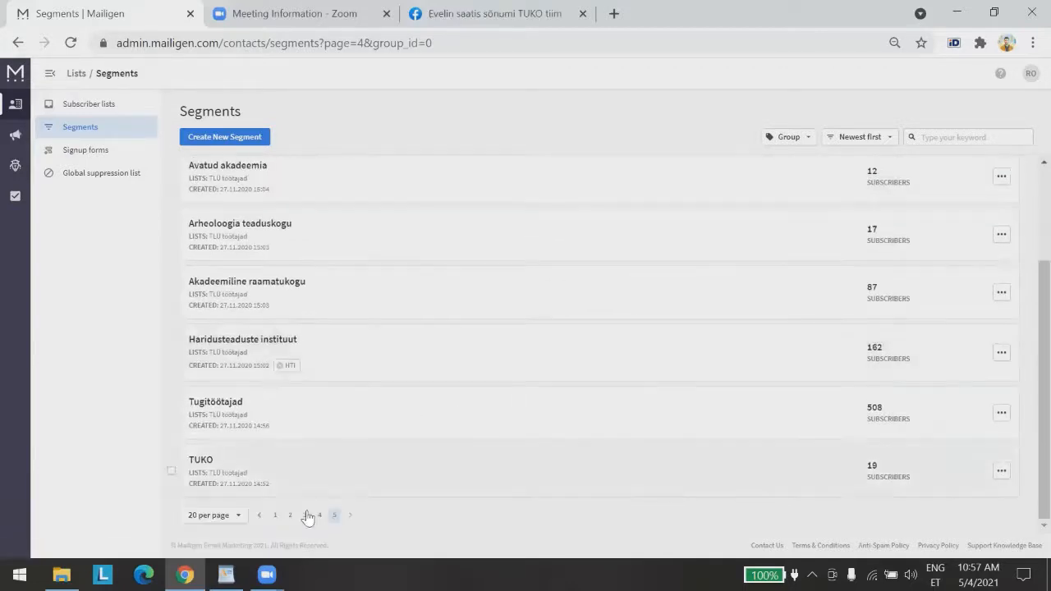
left_click(319, 515)
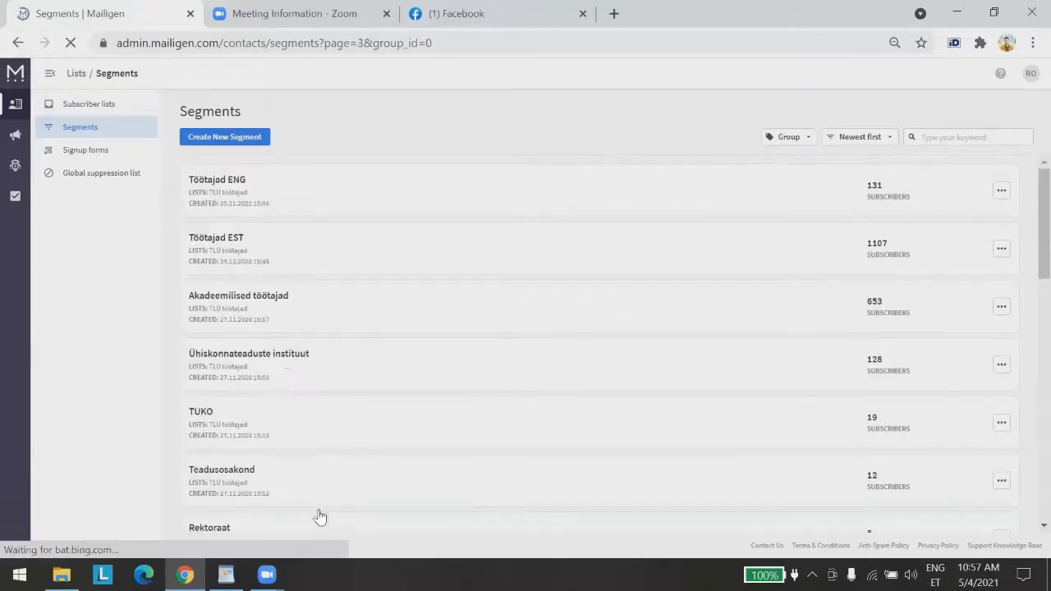
scroll(326, 305, "down", 10)
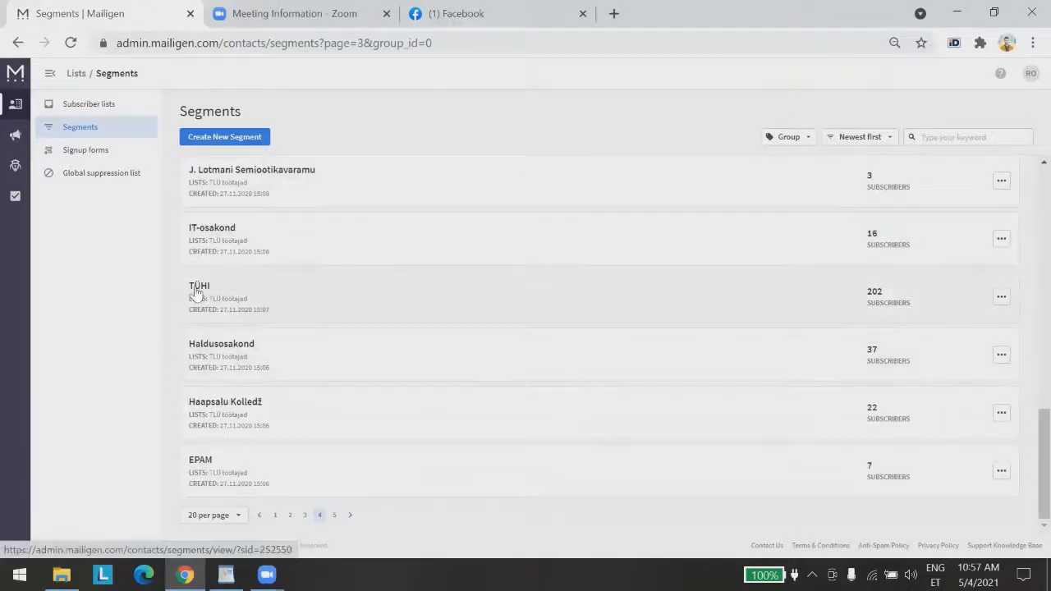
scroll(246, 320, "up", 4)
scroll(238, 308, "up", 5)
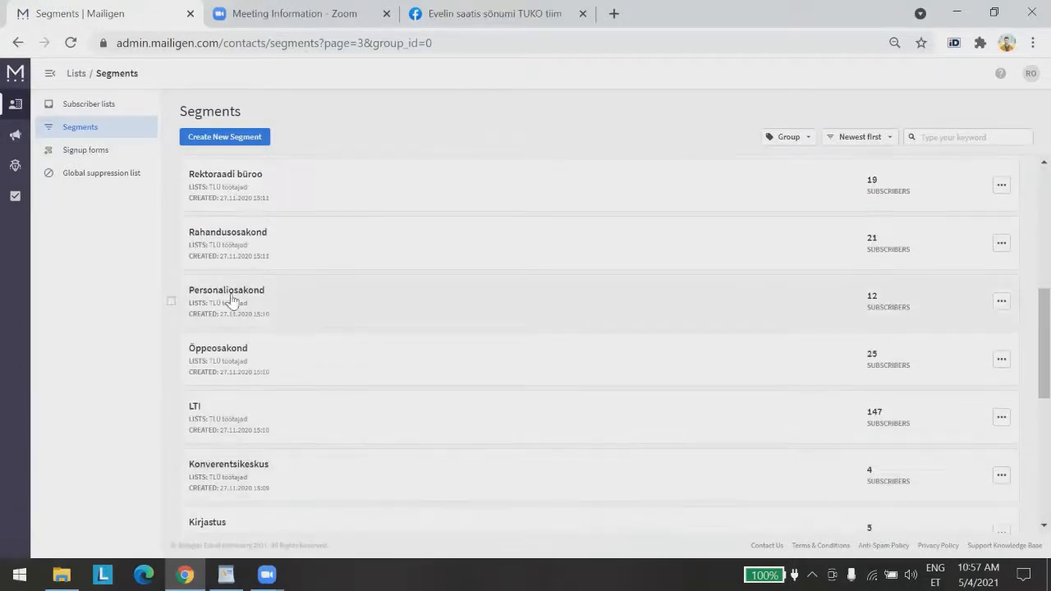
scroll(233, 296, "up", 5)
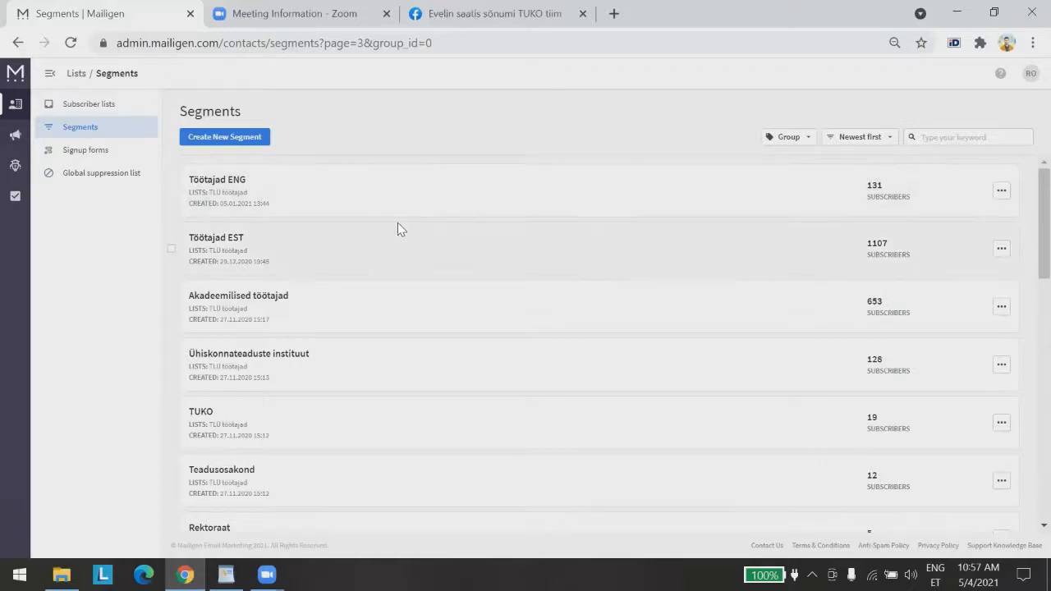
Return to segments page 5, then head back to the Subscriber Lists
scroll(396, 228, "down", 10)
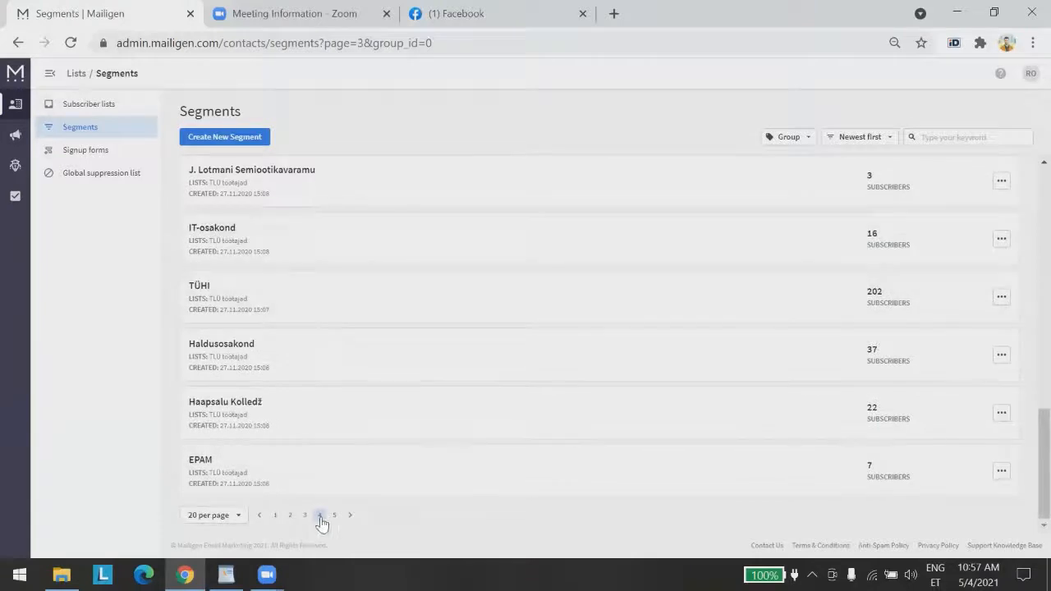
left_click(320, 517)
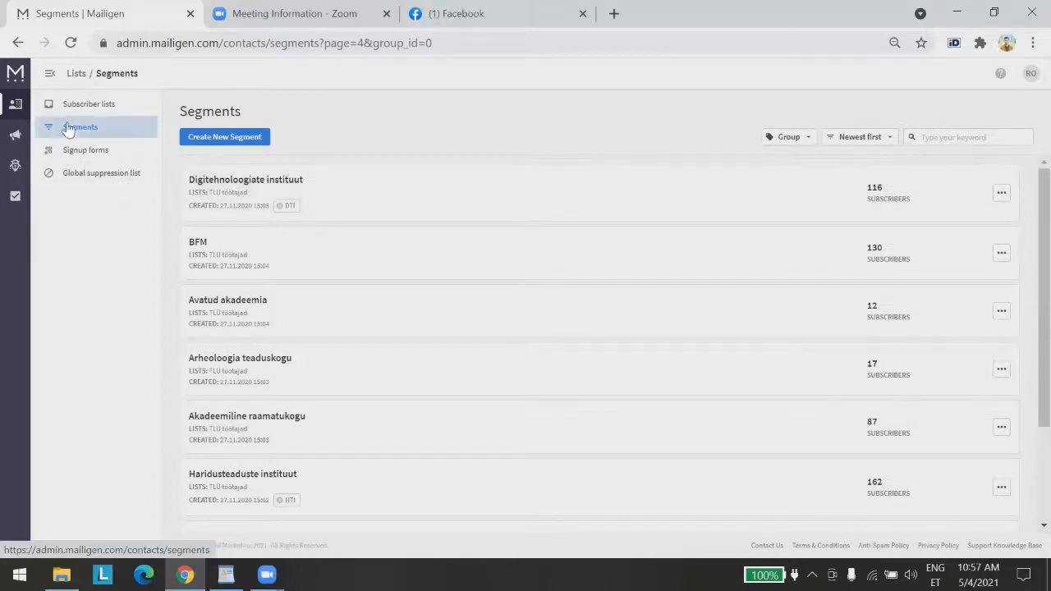
left_click(15, 107)
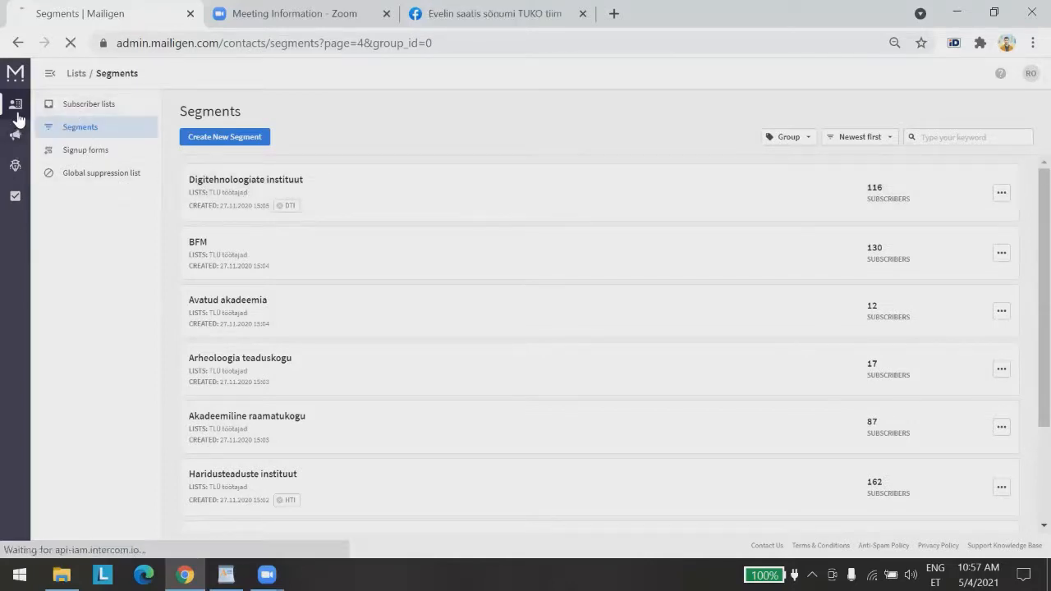
Open the TLÜ töötajad list and show its Add Subscribers options
scroll(332, 218, "down", 10)
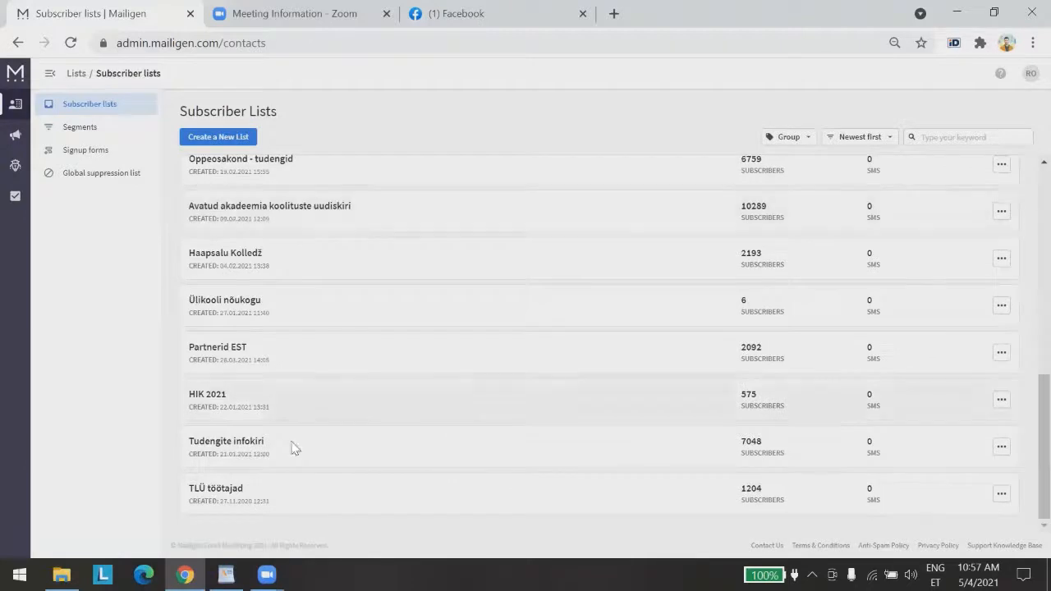
left_click(228, 491)
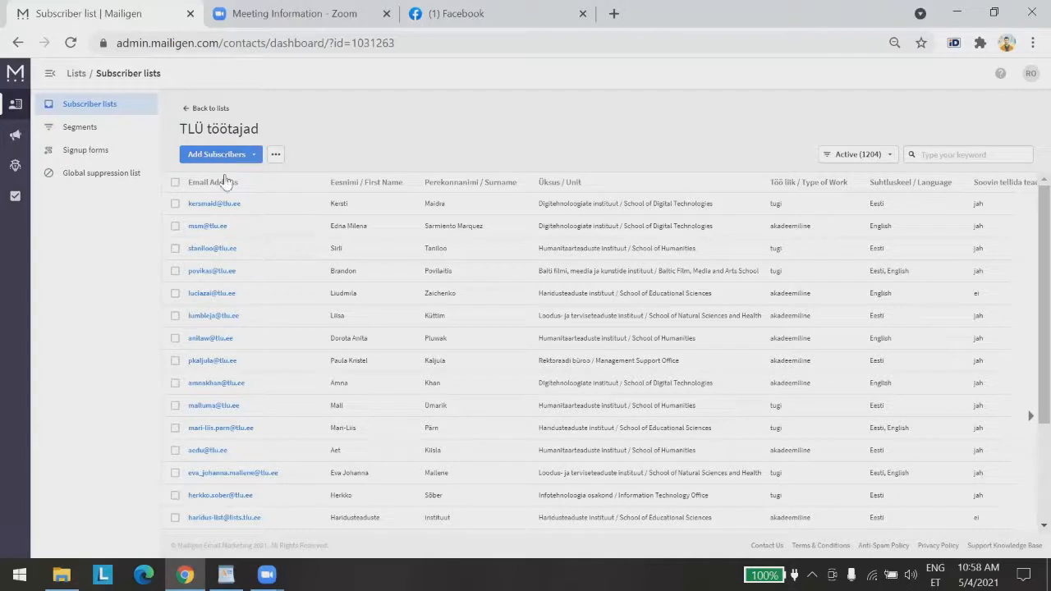
left_click(256, 156)
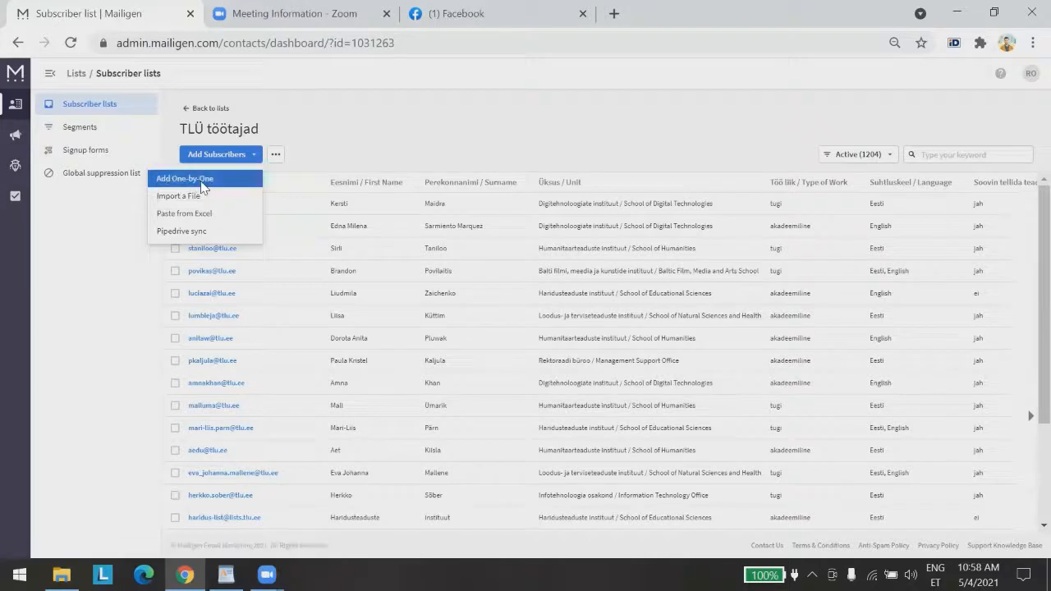
Add a single subscriber by hand, entering their e-mail address, first name and surname
left_click(193, 178)
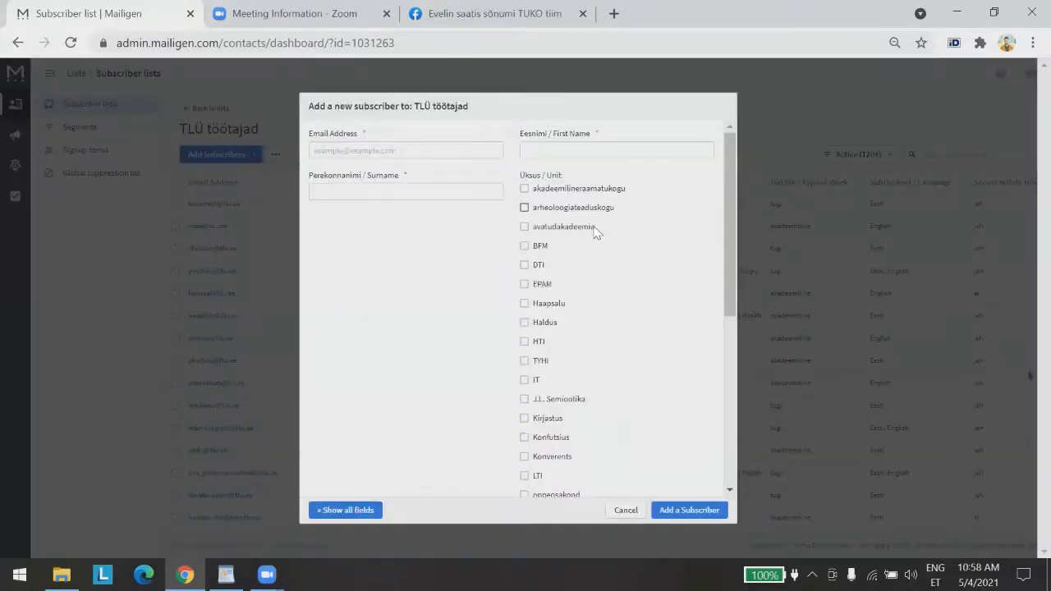
scroll(594, 228, "down", 5)
scroll(613, 235, "up", 5)
left_click(423, 149)
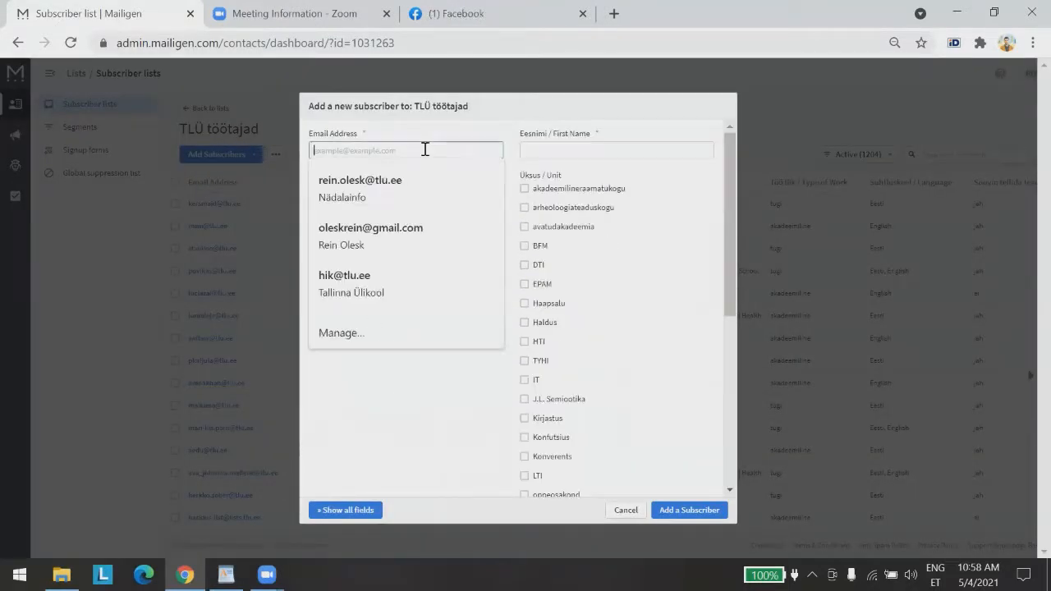
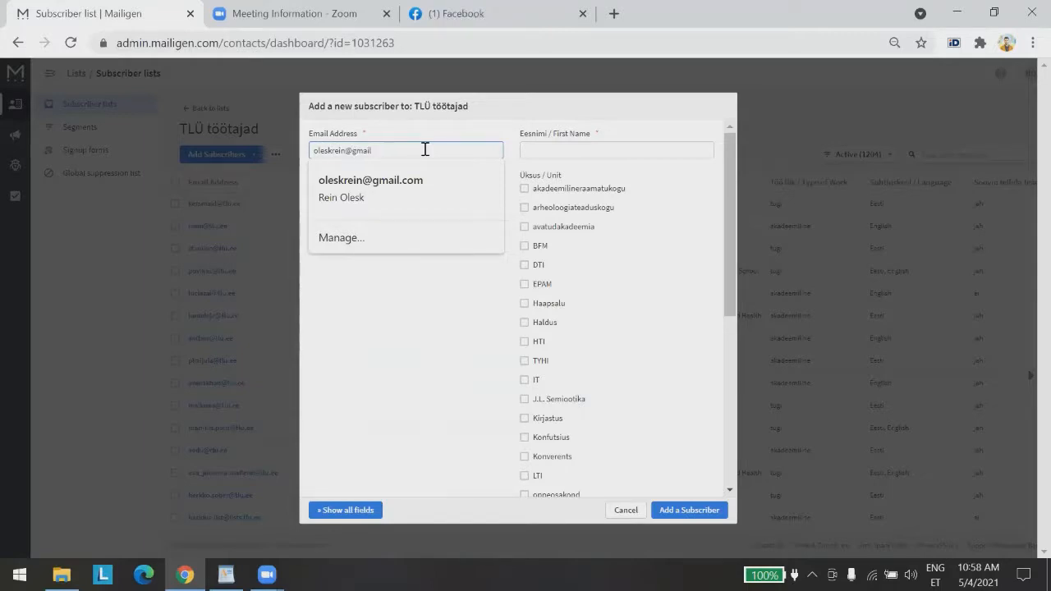
left_click(569, 149)
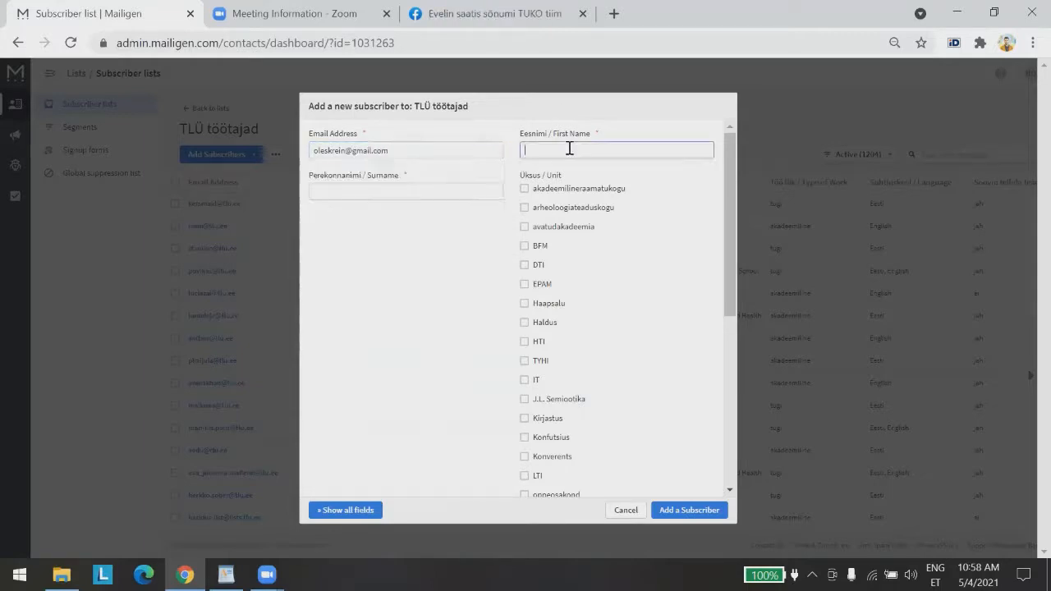
key("Tab")
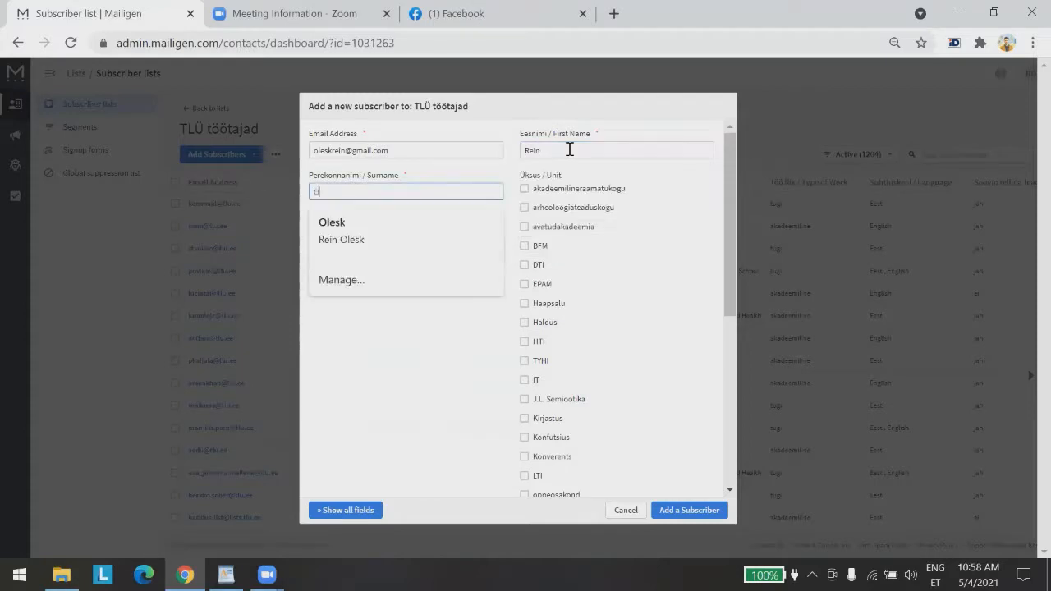
left_click(456, 358)
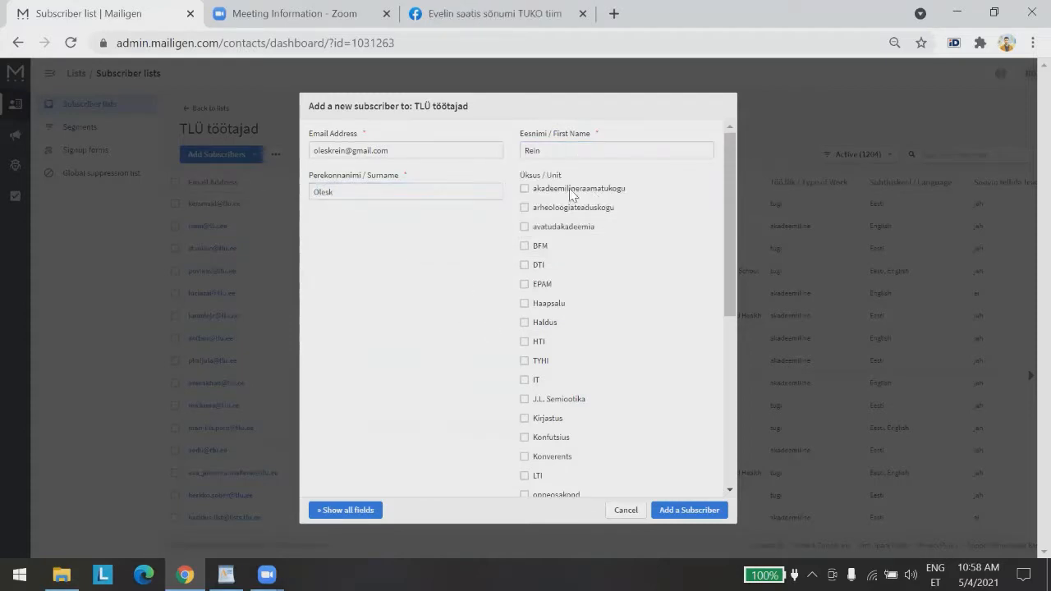
Set unit DTI, work type akadeemiline, languages EESTI and ENGLI, newsletters jah, then save
left_click(524, 265)
left_click_drag(724, 219, 429, 455)
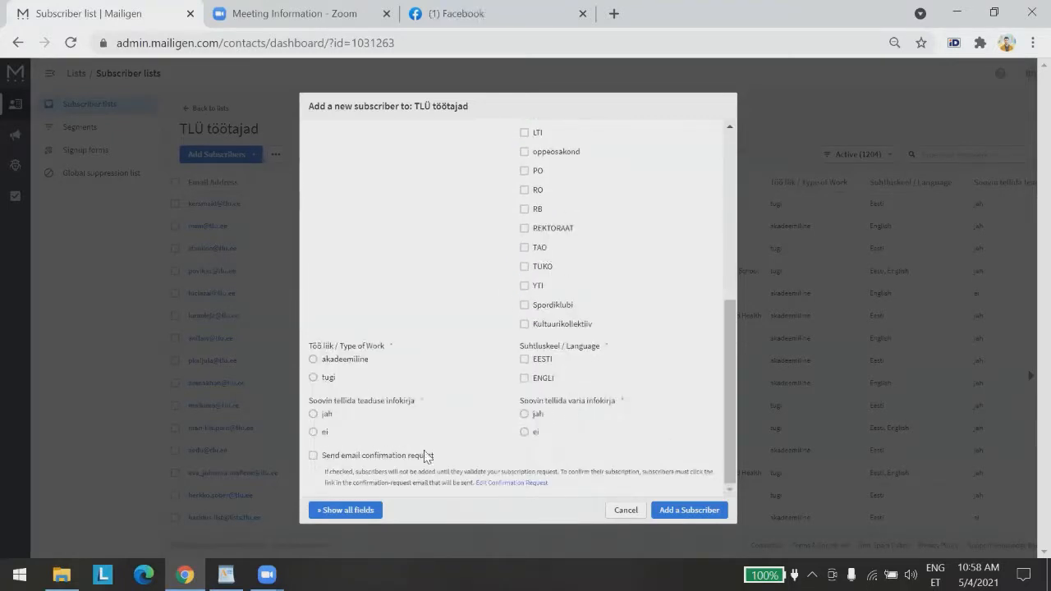
left_click(313, 359)
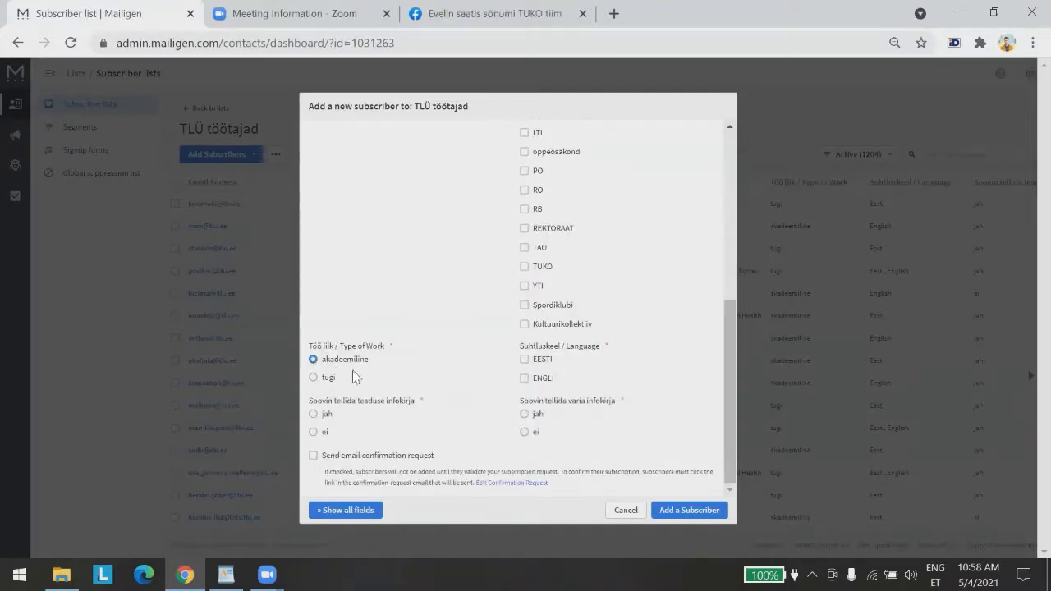
left_click(525, 358)
left_click(525, 378)
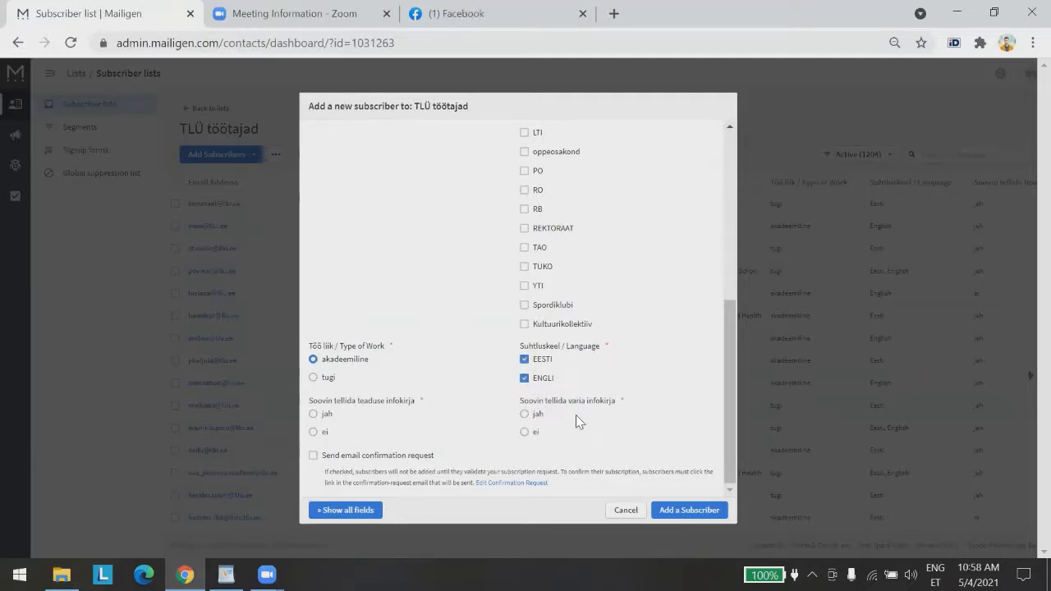
left_click(313, 415)
scroll(505, 416, "up", 5)
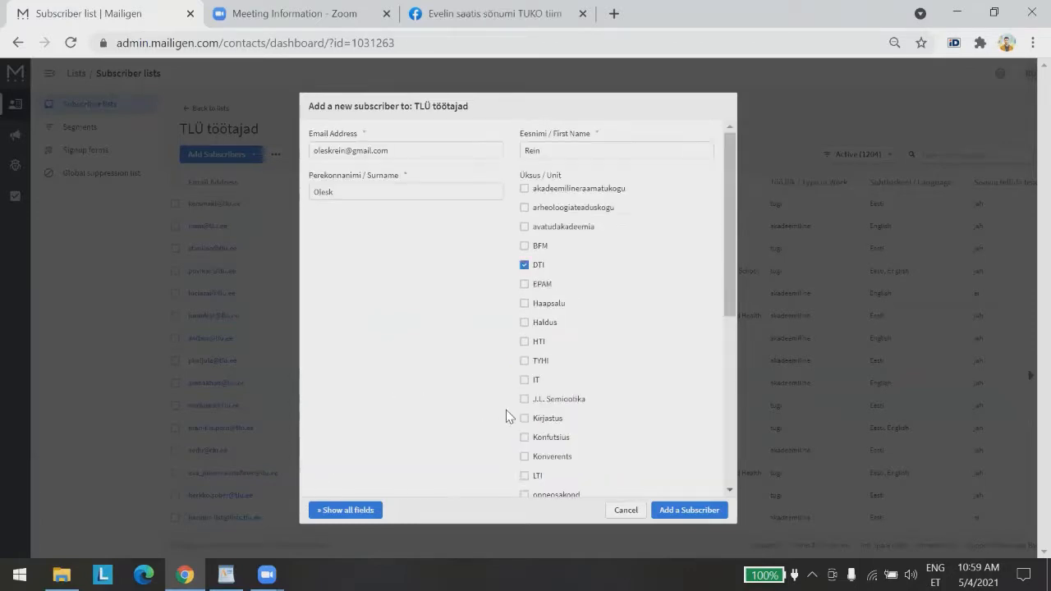
scroll(506, 410, "down", 5)
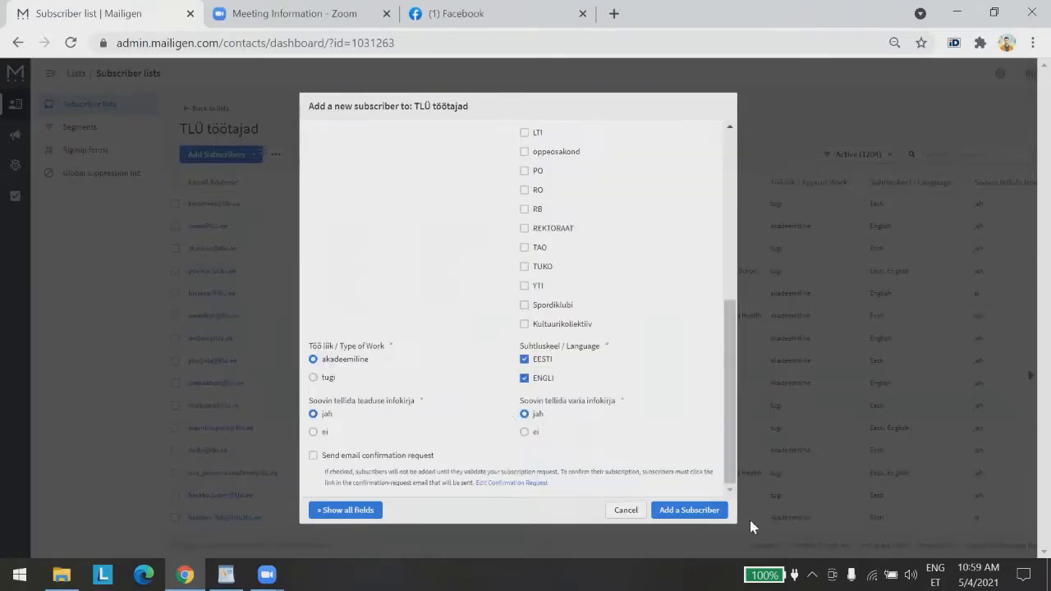
left_click(693, 516)
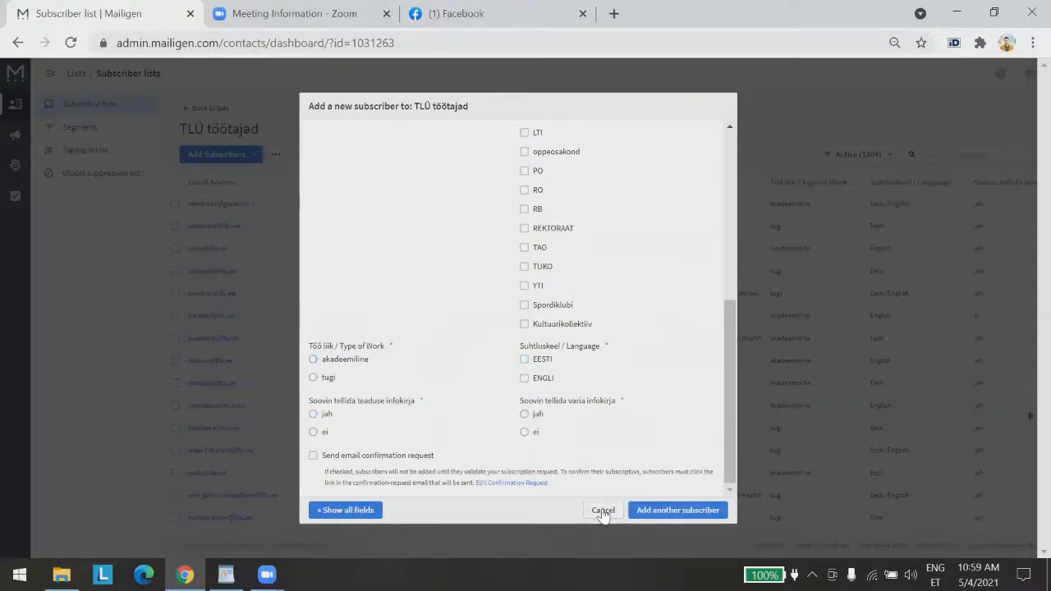
left_click(602, 511)
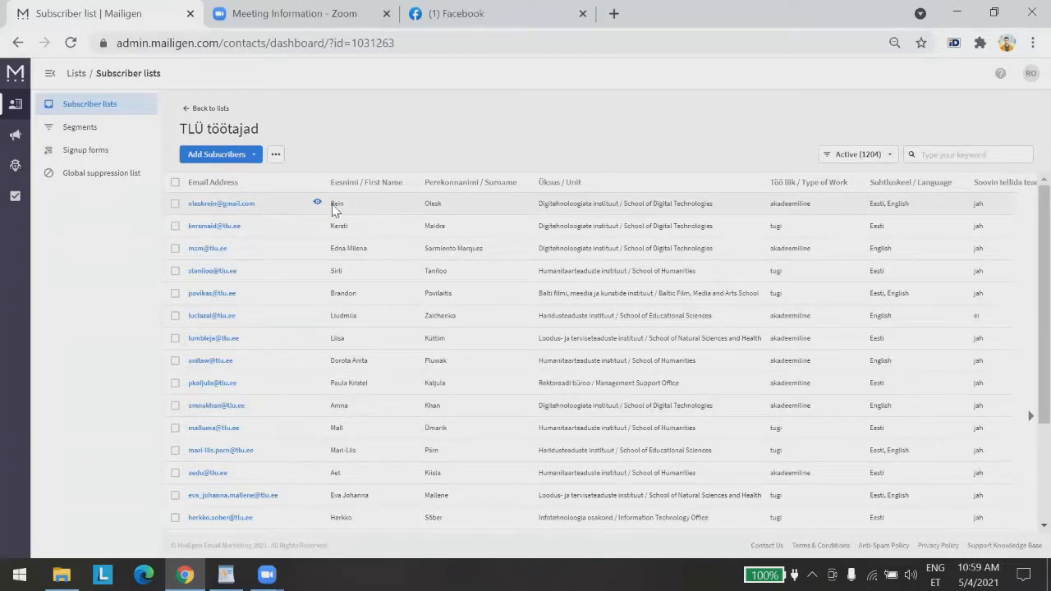
Switch to the Segments page listing 'Spordiklubi ENG' and 'spordiklubi EST'
left_click(111, 136)
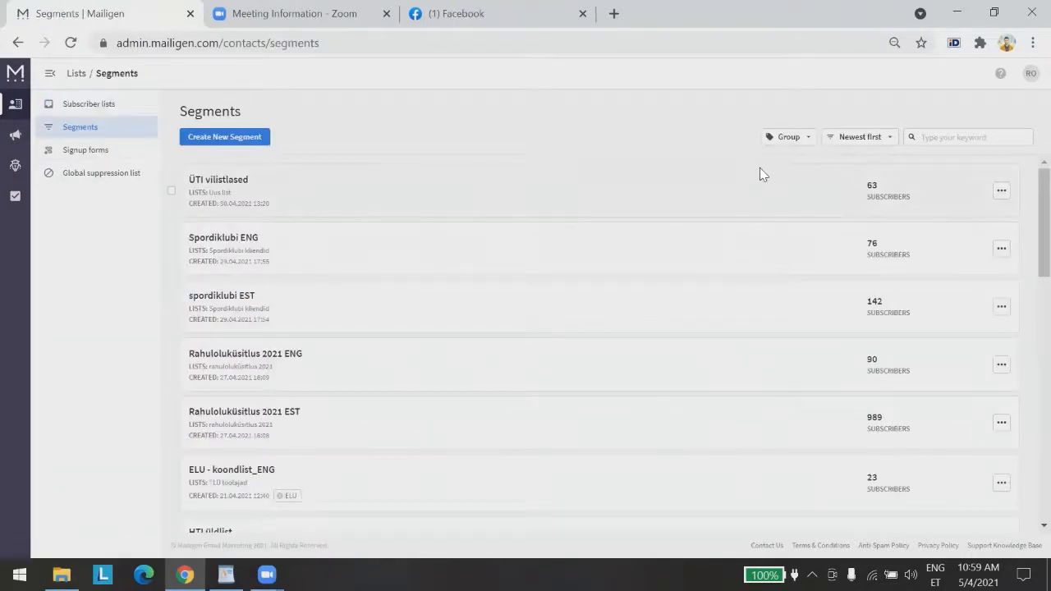
Jump to segments page 4 and open one of the institute segments
scroll(596, 263, "down", 10)
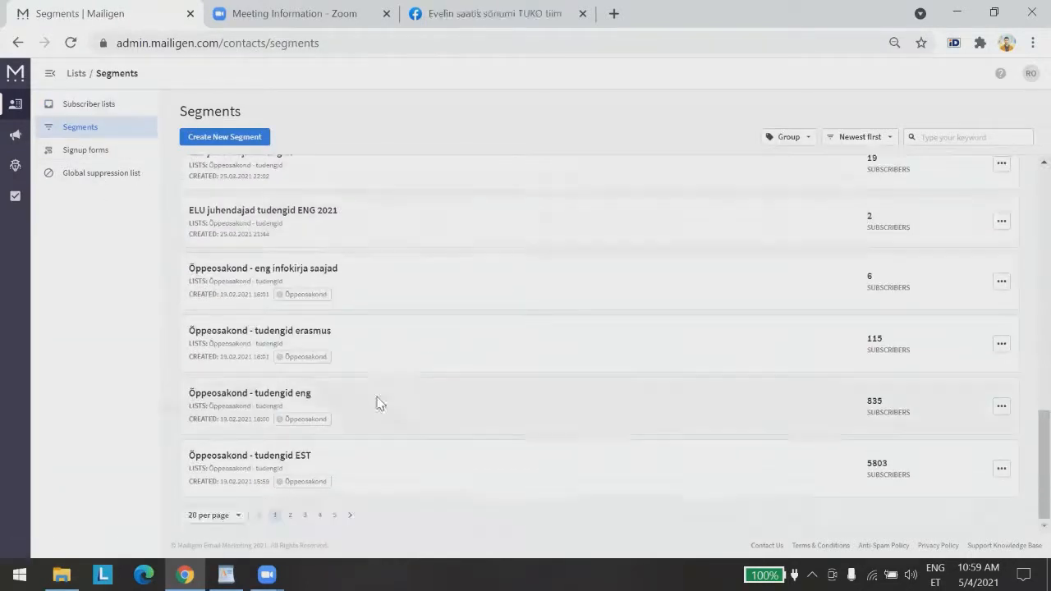
left_click(335, 517)
scroll(394, 226, "down", 3)
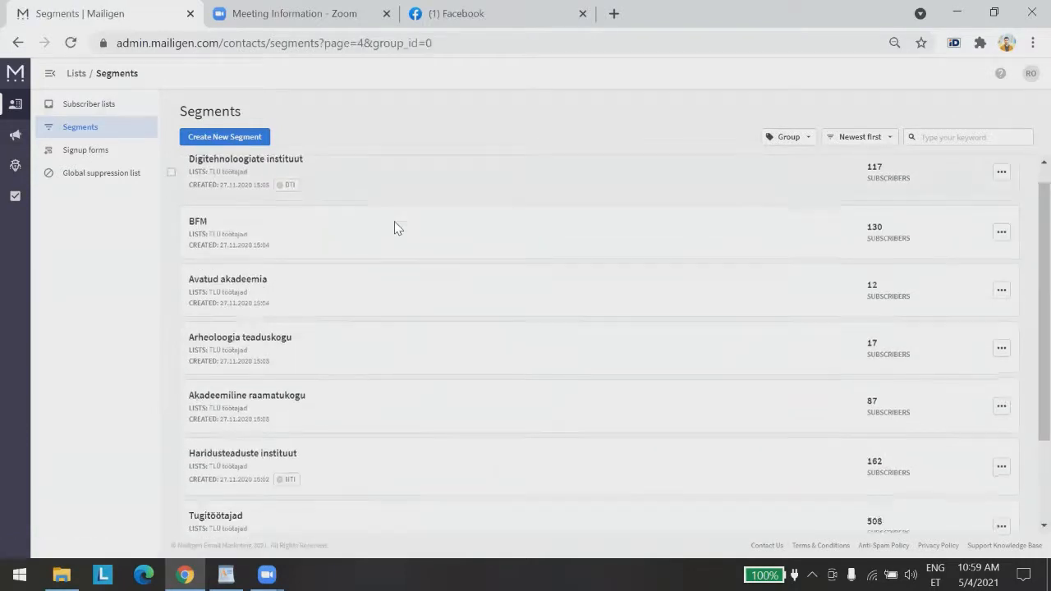
scroll(362, 295, "up", 3)
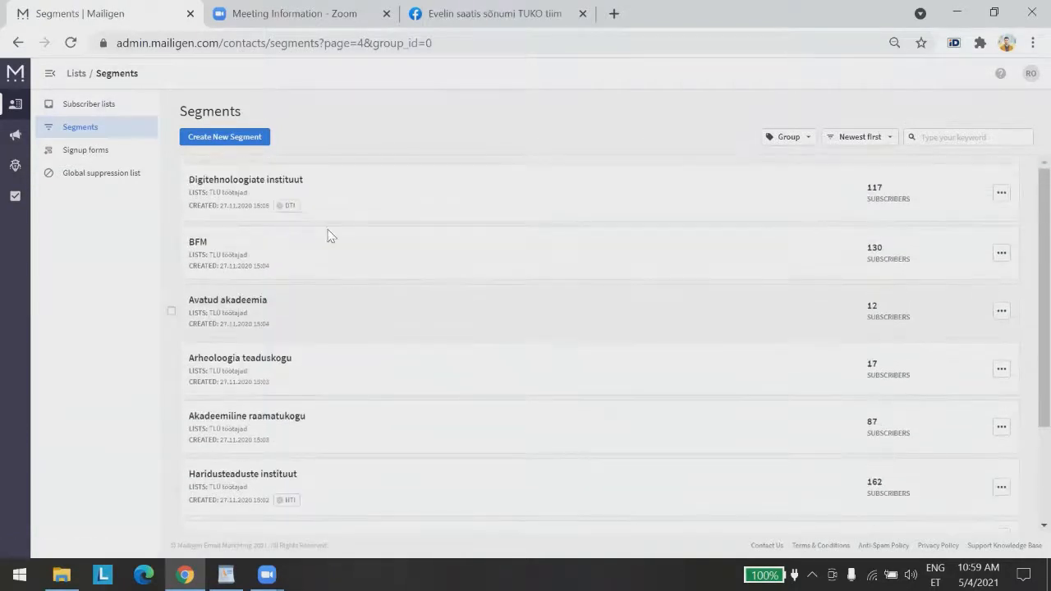
left_click(279, 184)
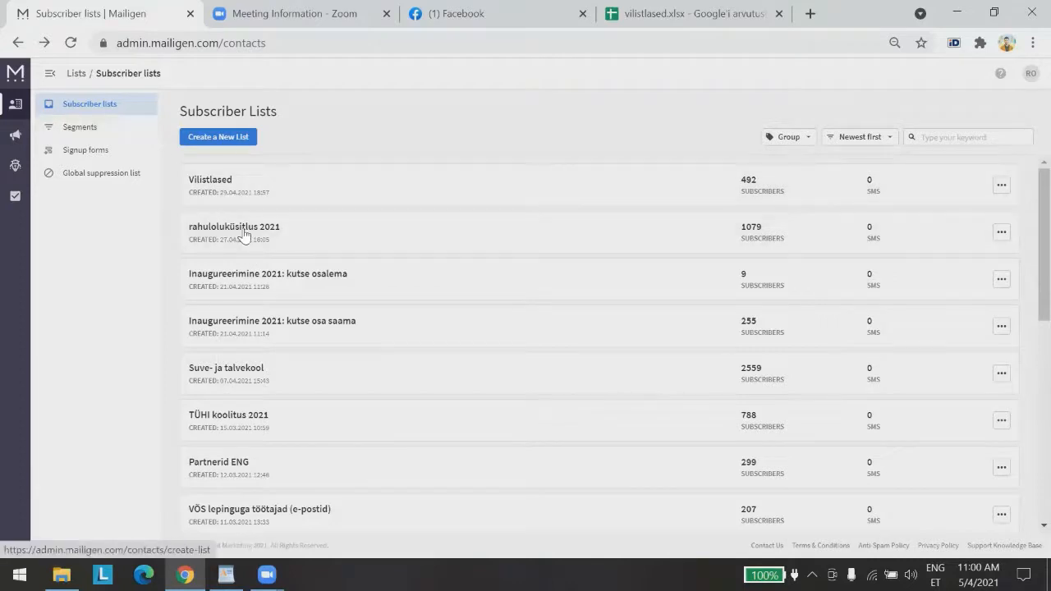
Open the Vilistlased list of 492 alumni and shrink the browser window
left_click(219, 184)
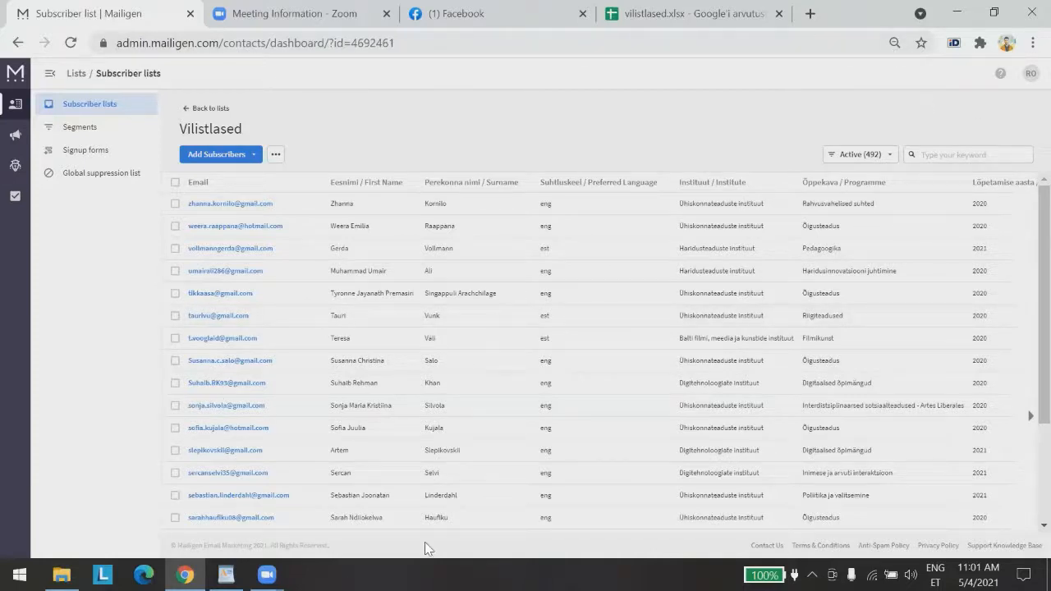
left_click(999, 11)
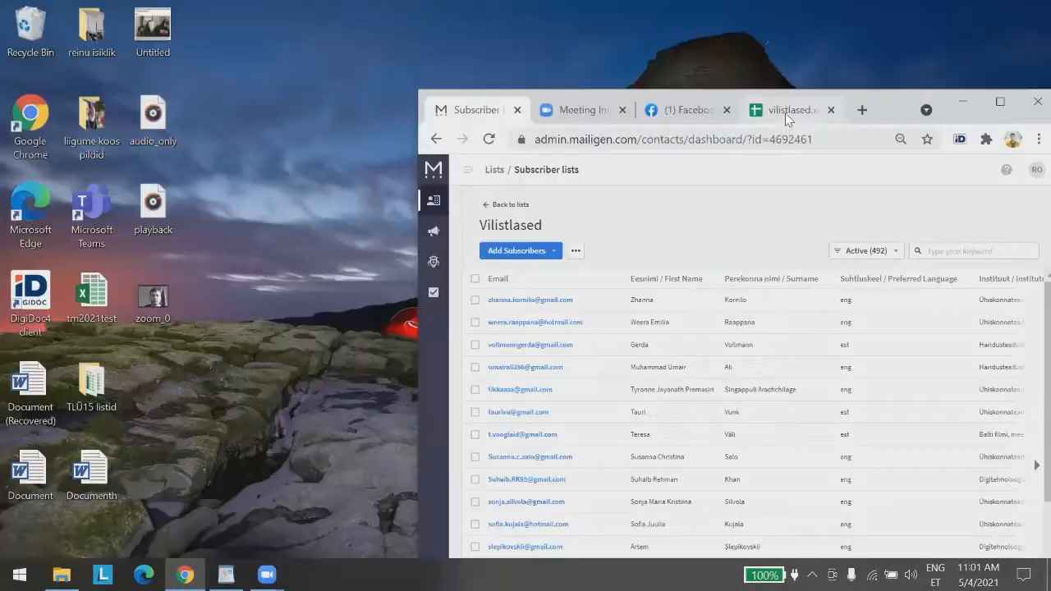
left_click(785, 113)
left_click(1002, 102)
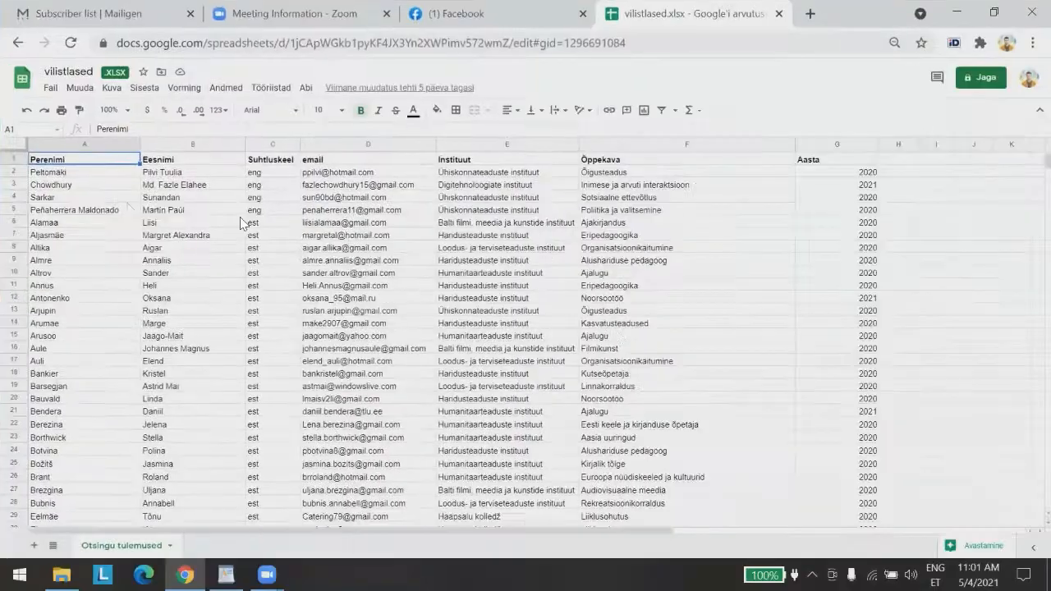
left_click(950, 173)
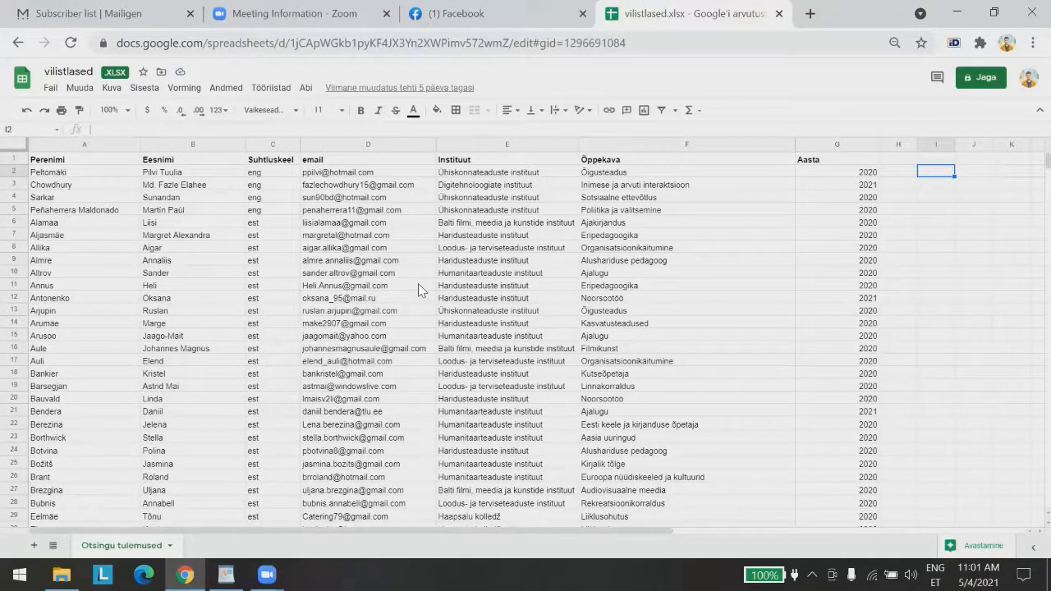
scroll(582, 361, "down", 3)
scroll(581, 362, "up", 3)
left_click(135, 13)
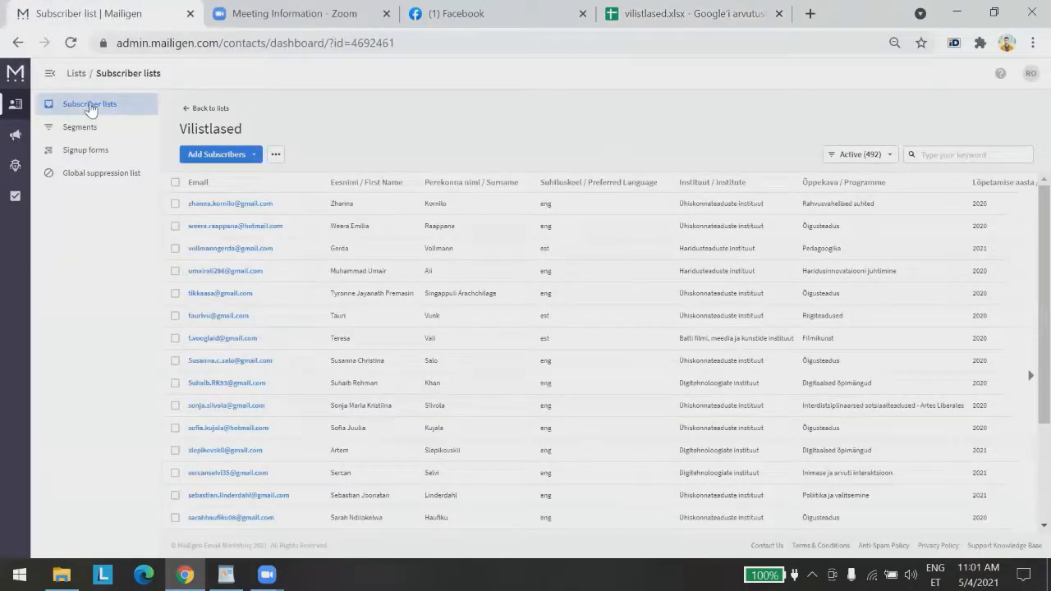
Create a new subscriber list titled 'Uus list' from the Subscriber Lists page
left_click(89, 107)
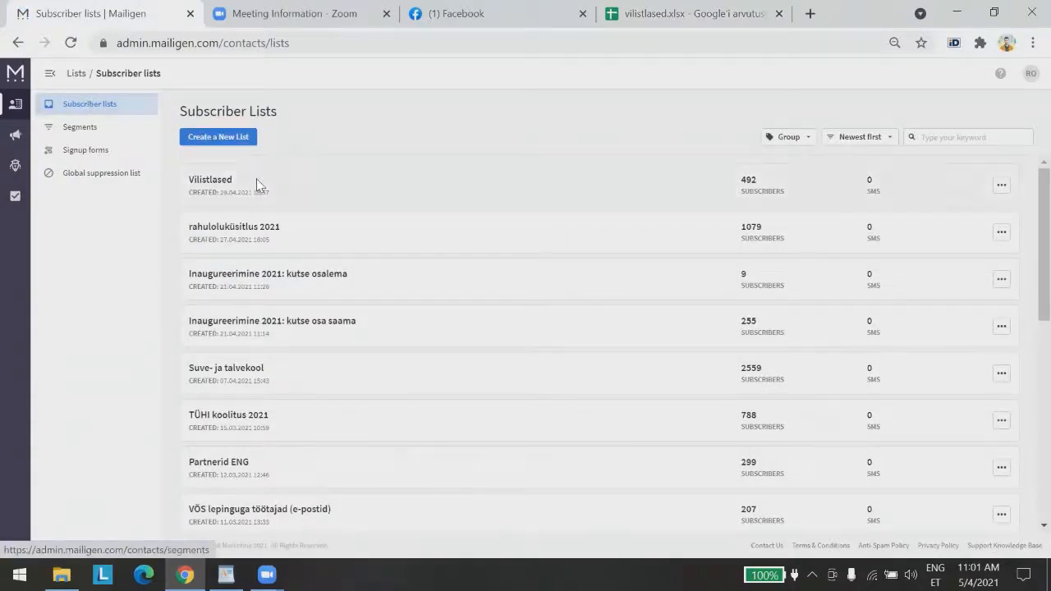
left_click(226, 138)
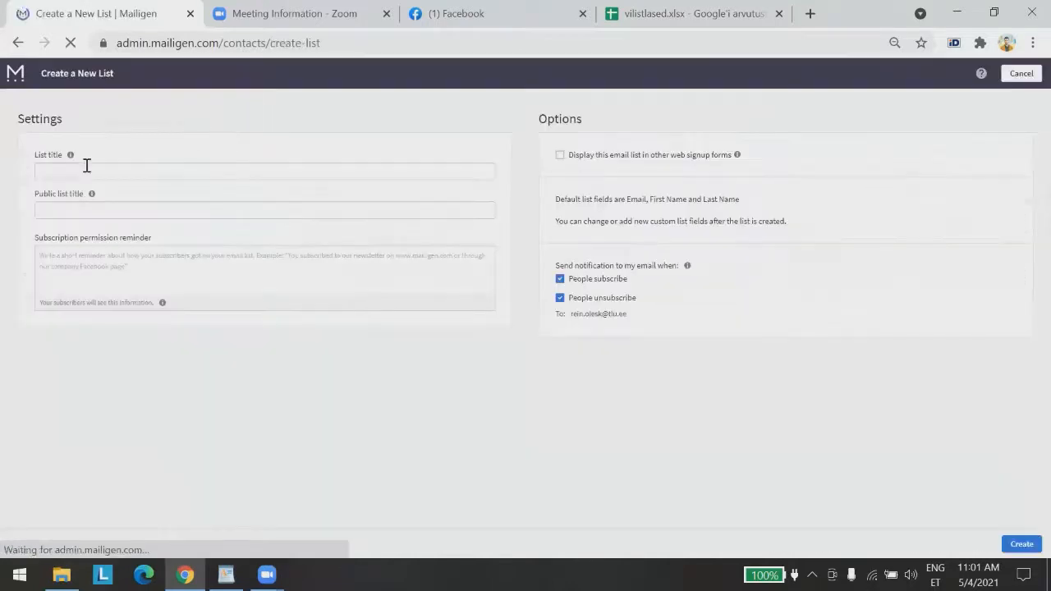
left_click(86, 174)
type("Uus list")
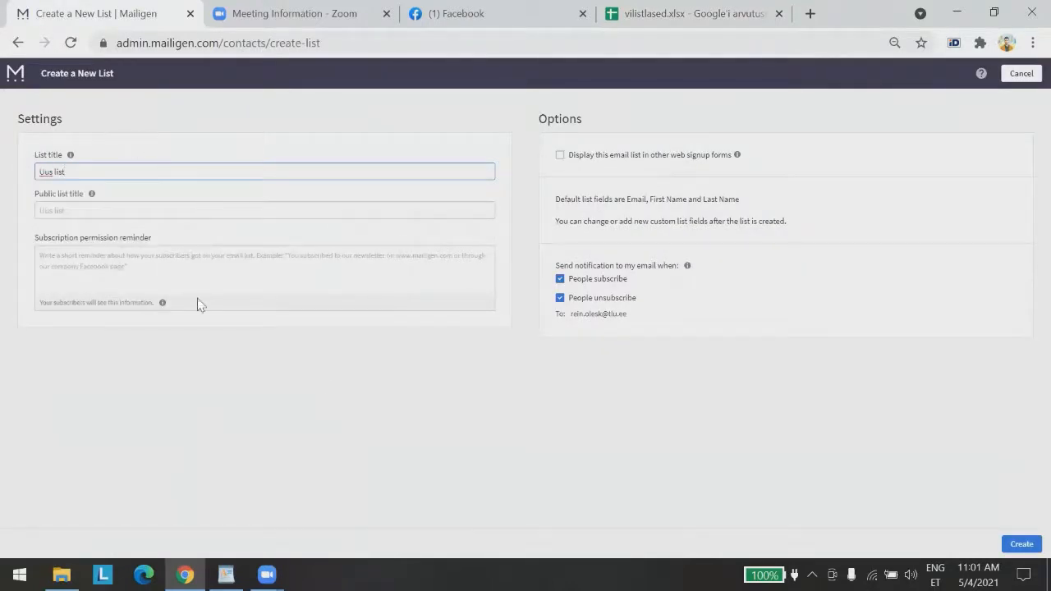
left_click(587, 382)
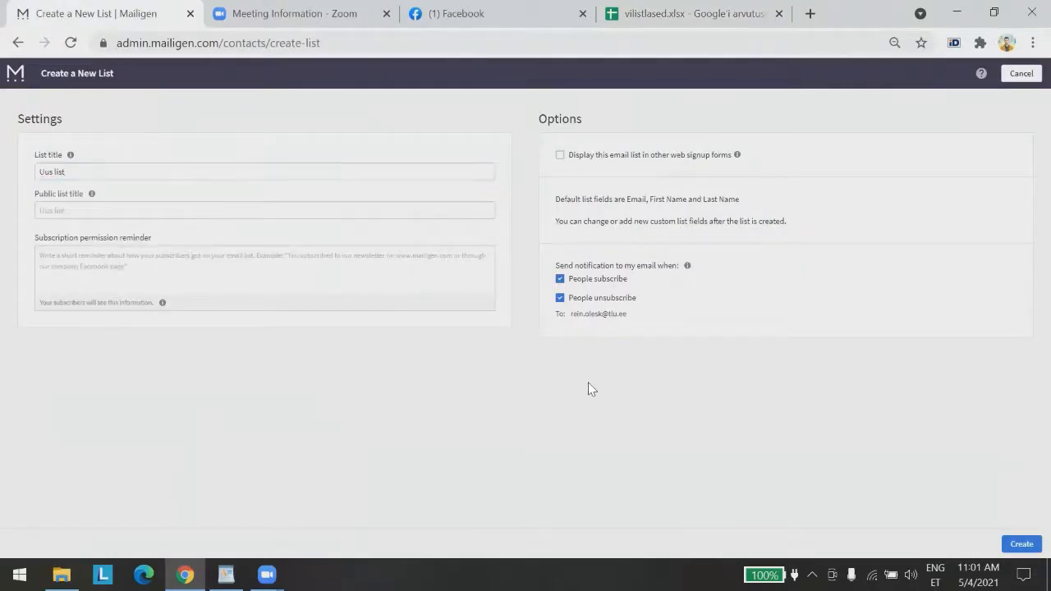
left_click(1024, 545)
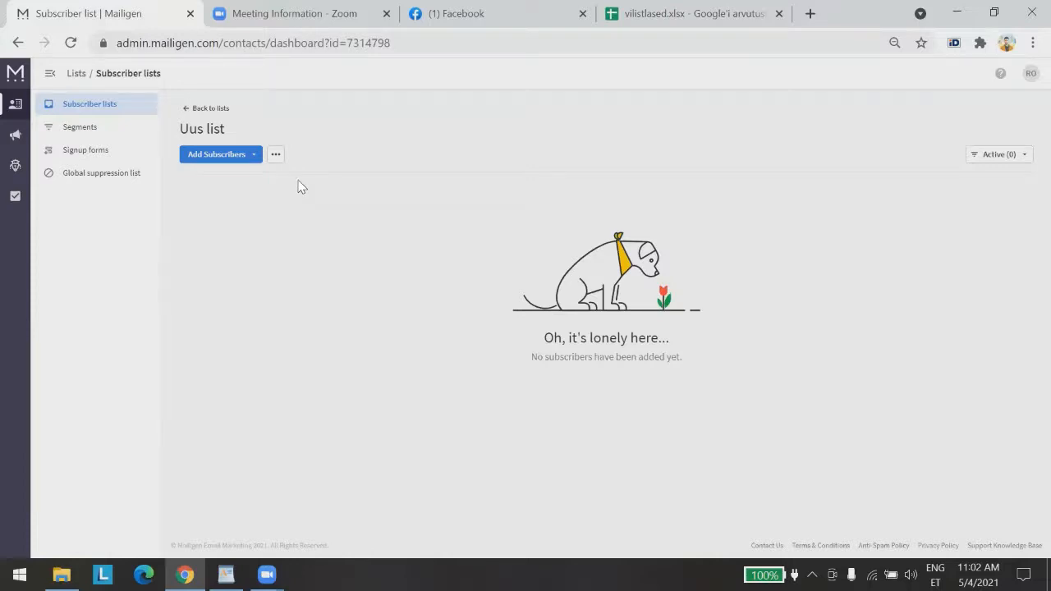
Open Uus list's Custom Fields settings, then bring the vilistlased spreadsheet forward
left_click(251, 160)
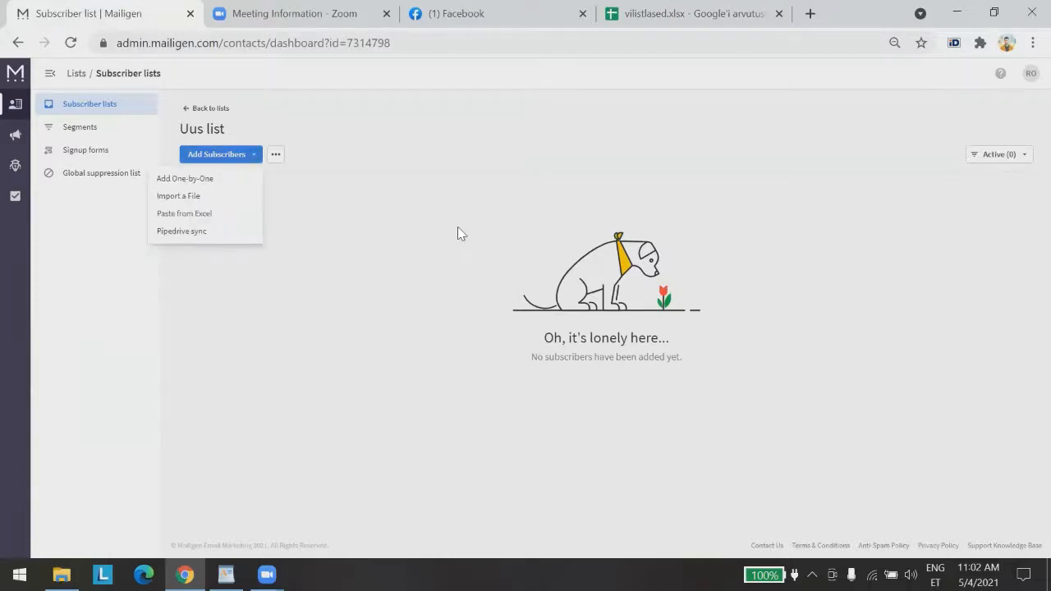
left_click(457, 227)
left_click(275, 158)
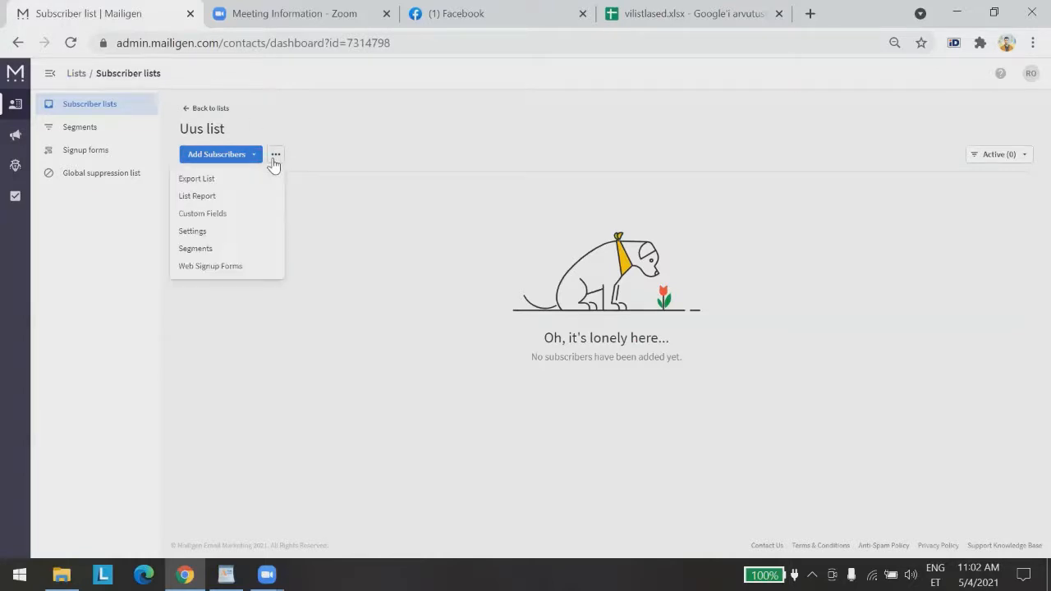
left_click(461, 174)
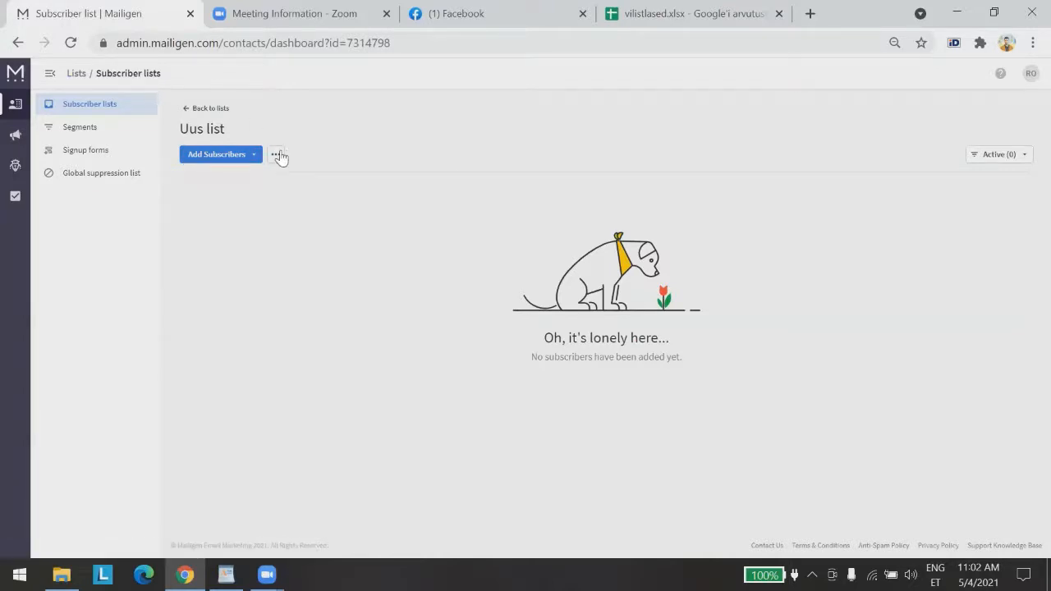
left_click(276, 160)
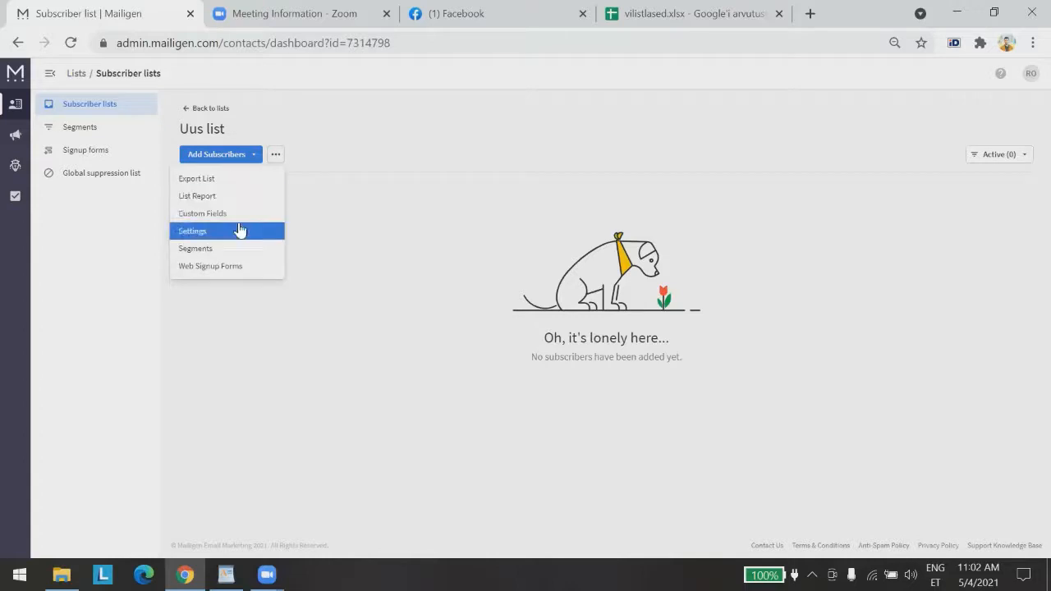
left_click(241, 215)
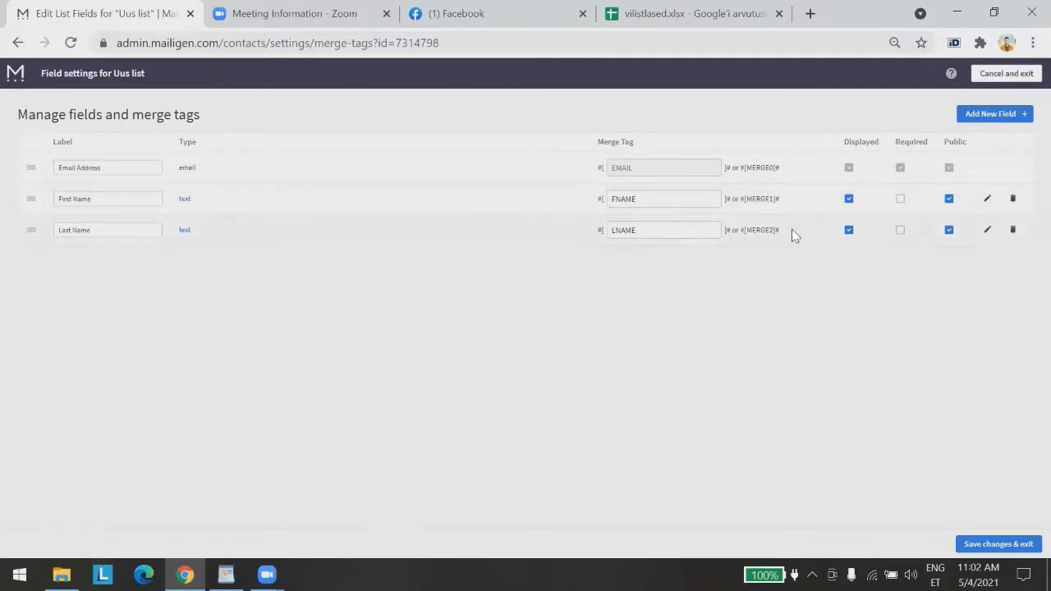
left_click(729, 29)
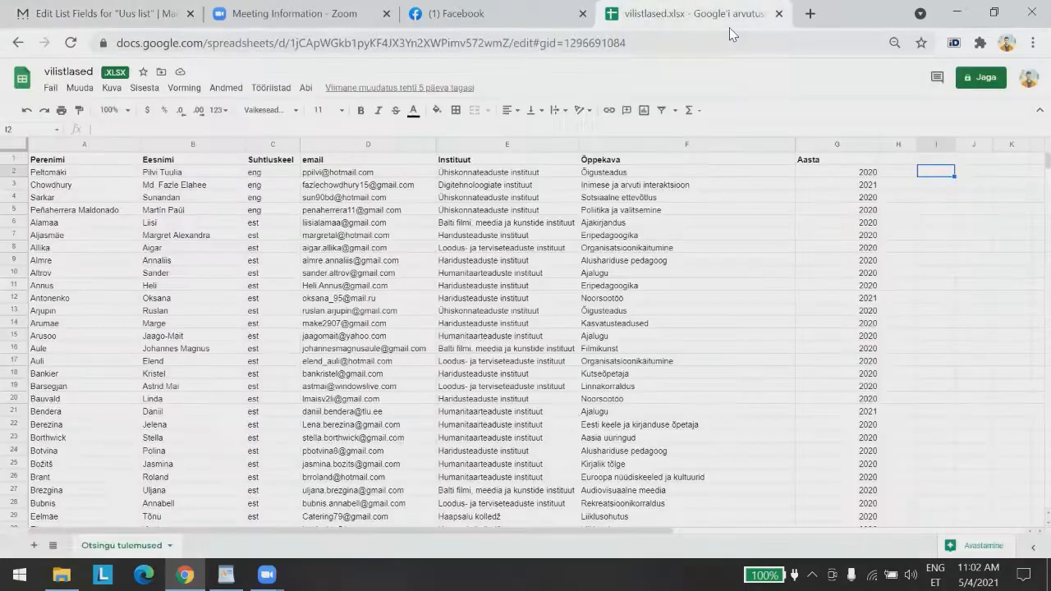
Move the vilistlased tab beside Mailigen, check the Aasta heading in G1, and return to field settings
left_click_drag(729, 29, 335, 16)
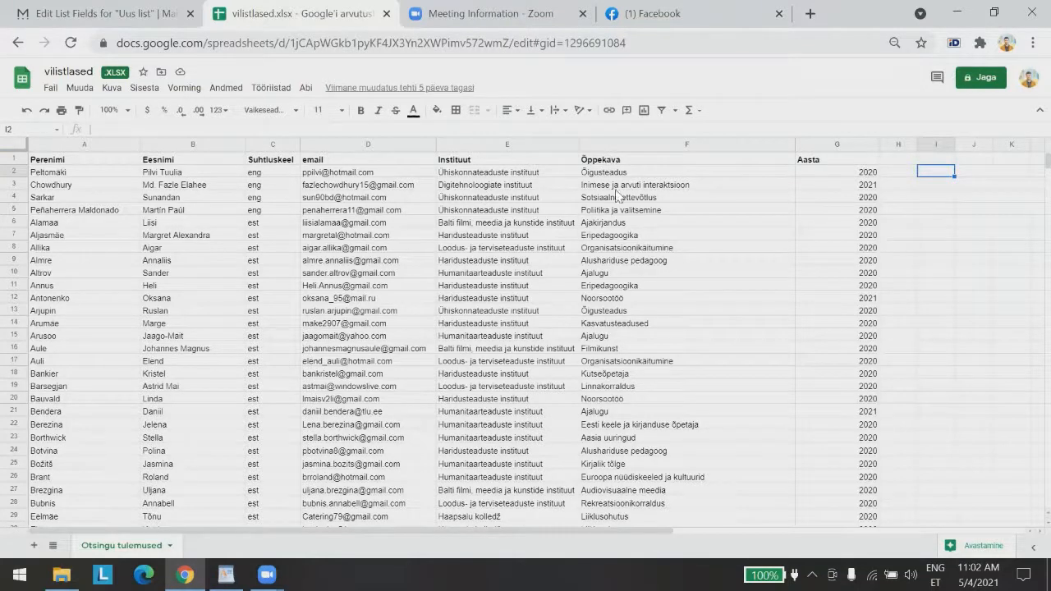
left_click(802, 161)
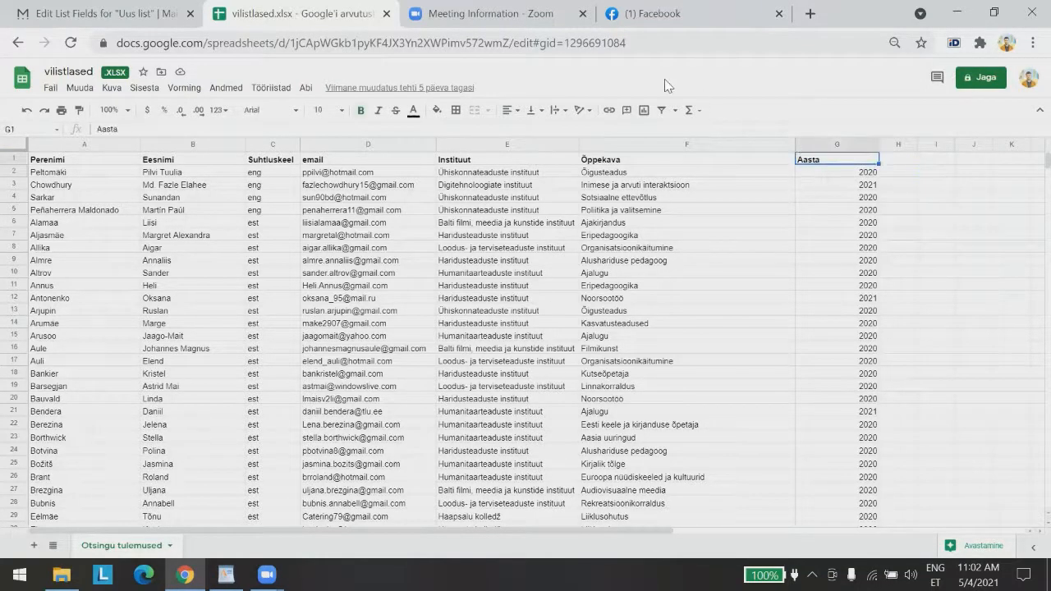
left_click(85, 13)
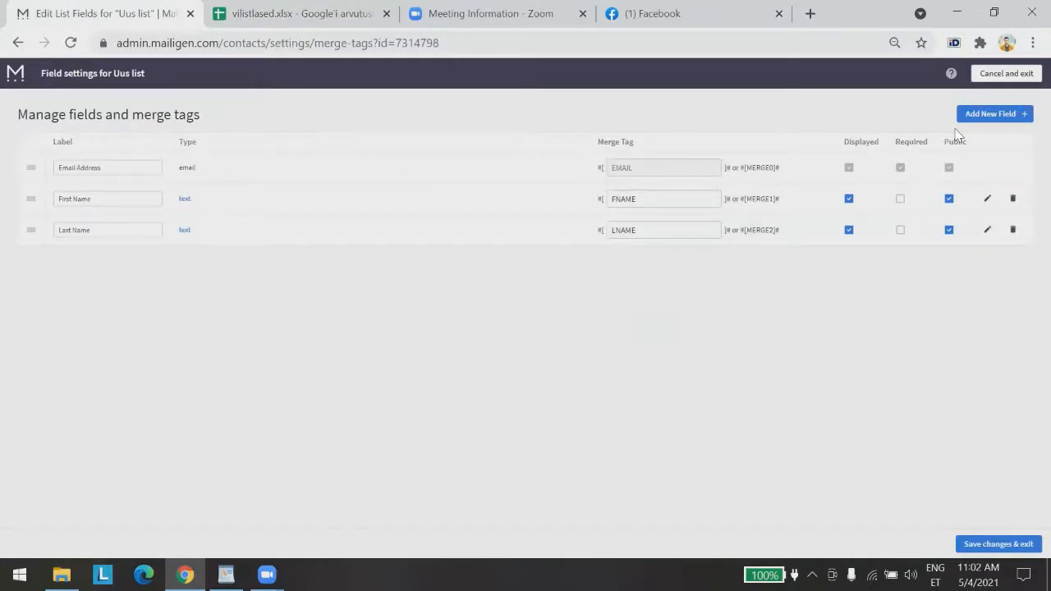
Add a Text custom field named suhtluskeel to Uus list
left_click(989, 116)
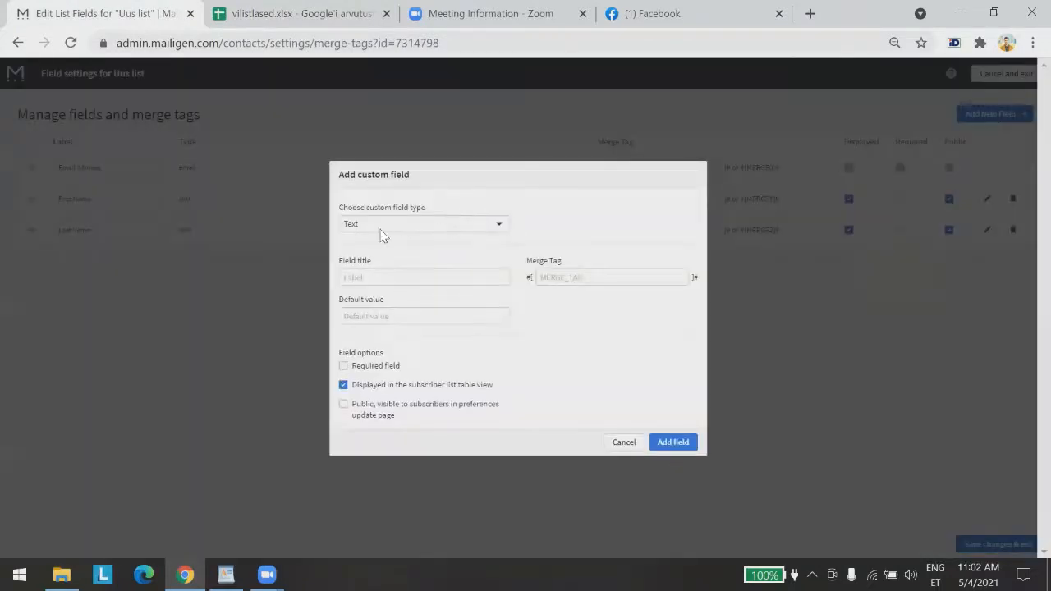
left_click(390, 273)
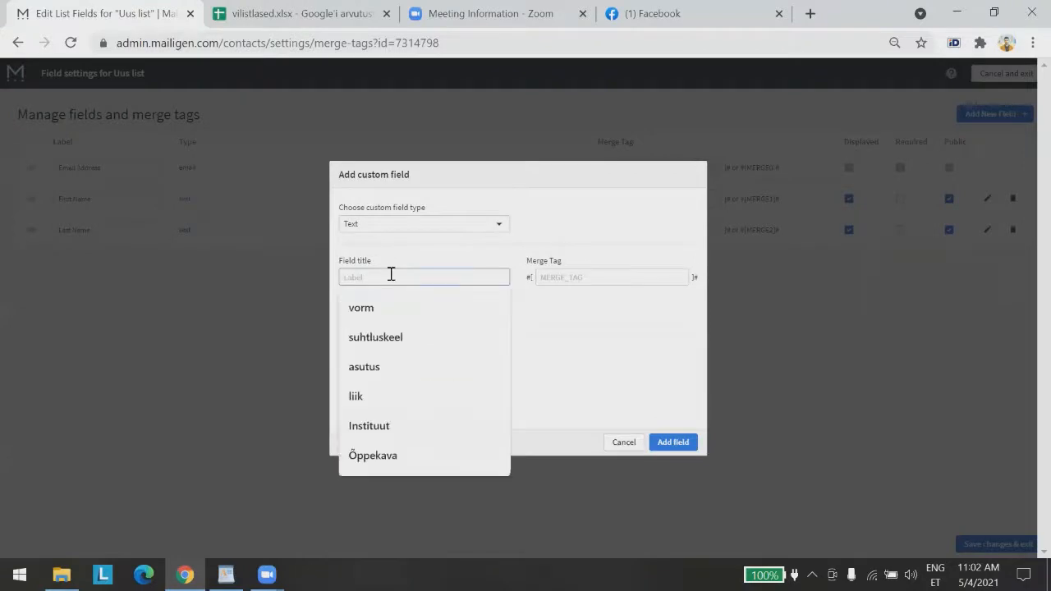
type("suht")
key("Down")
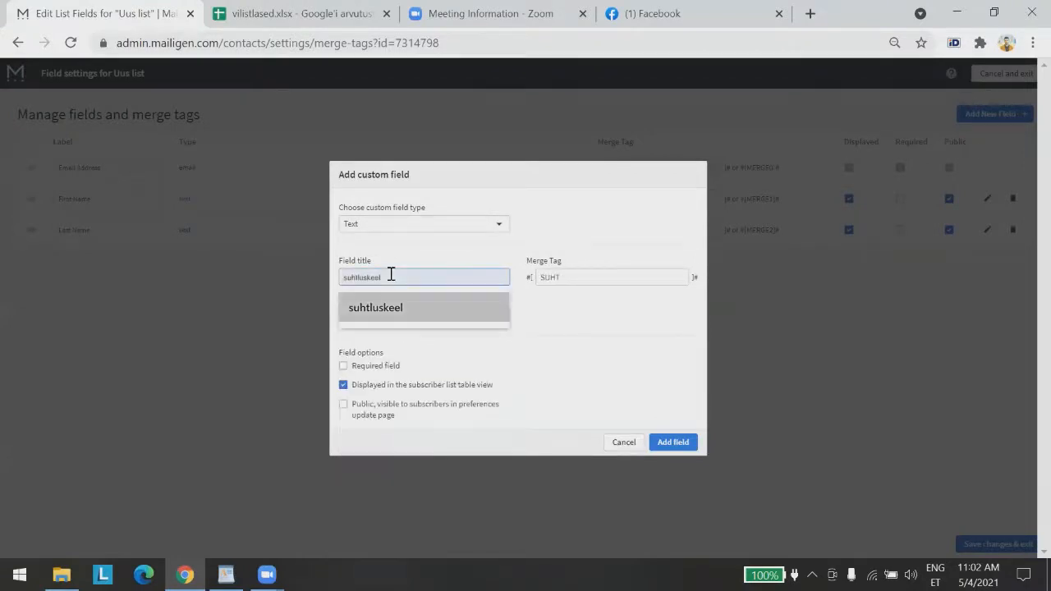
key("Return")
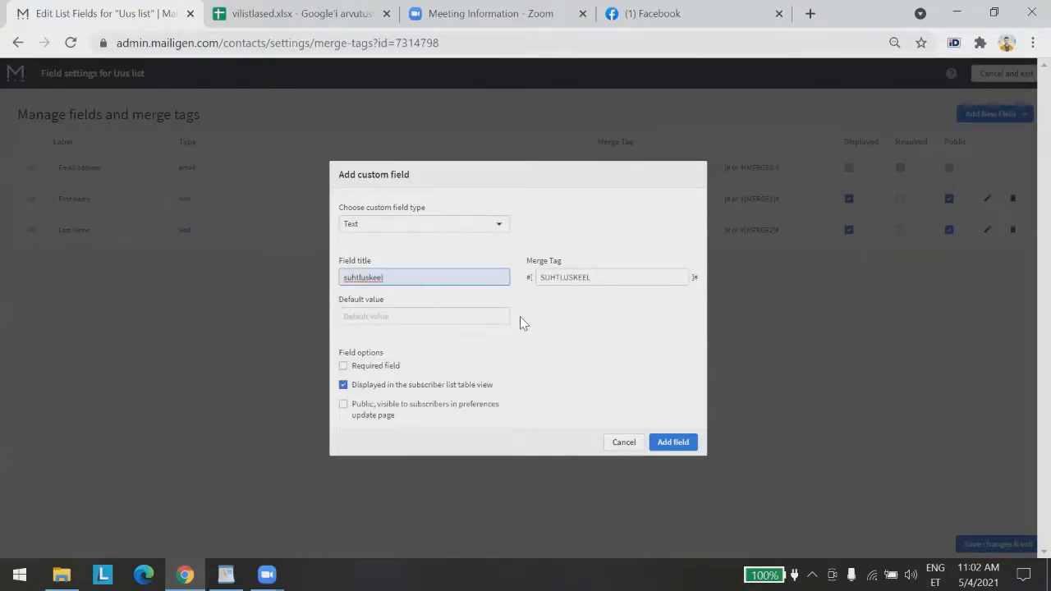
left_click(493, 229)
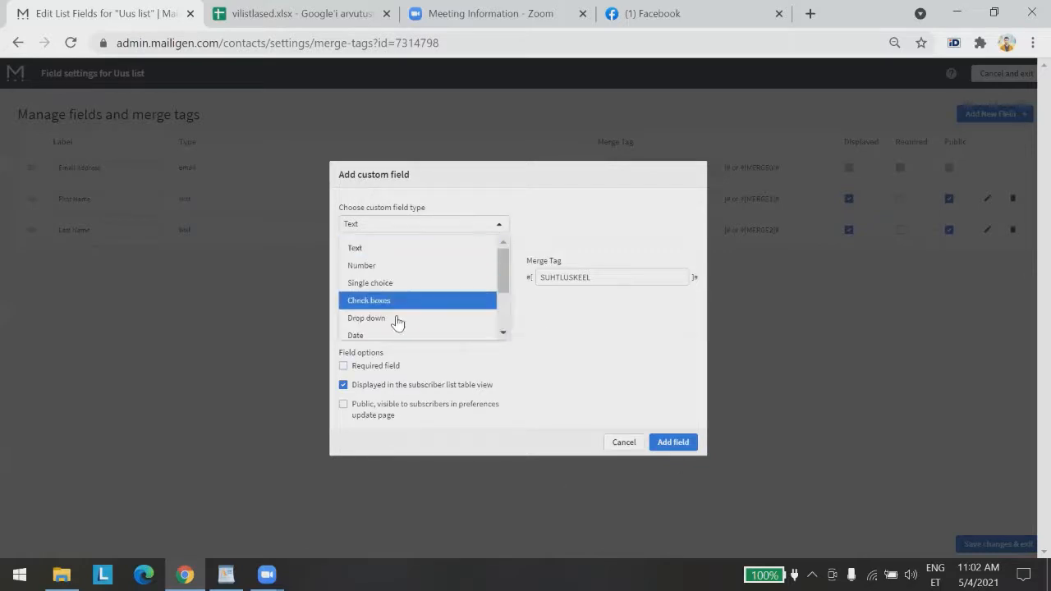
mouse_move(505, 272)
left_mouse_down()
mouse_move(499, 315)
mouse_move(503, 266)
left_mouse_up()
left_click(408, 238)
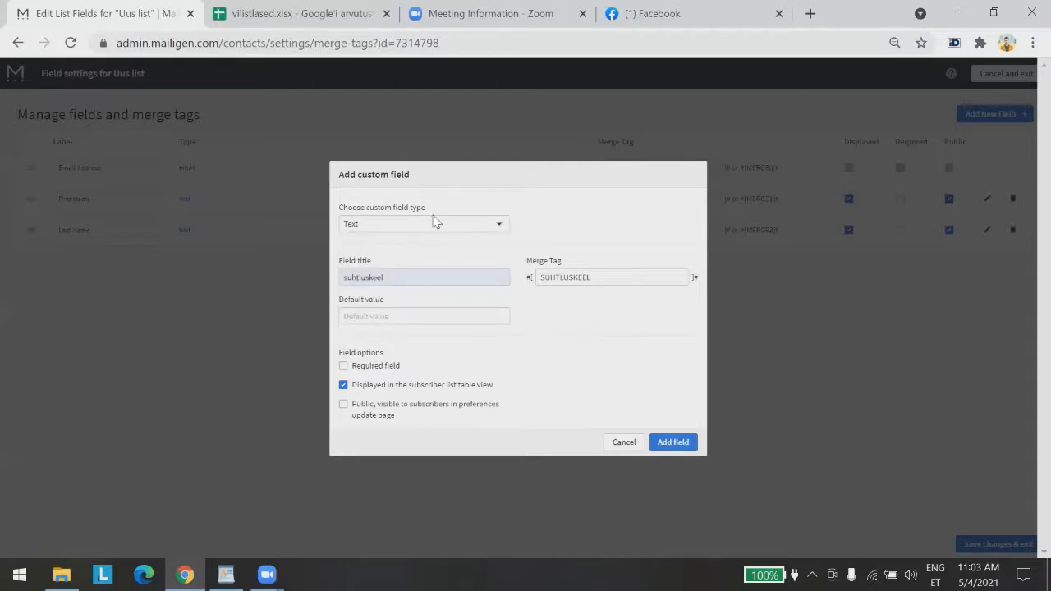
left_click(681, 439)
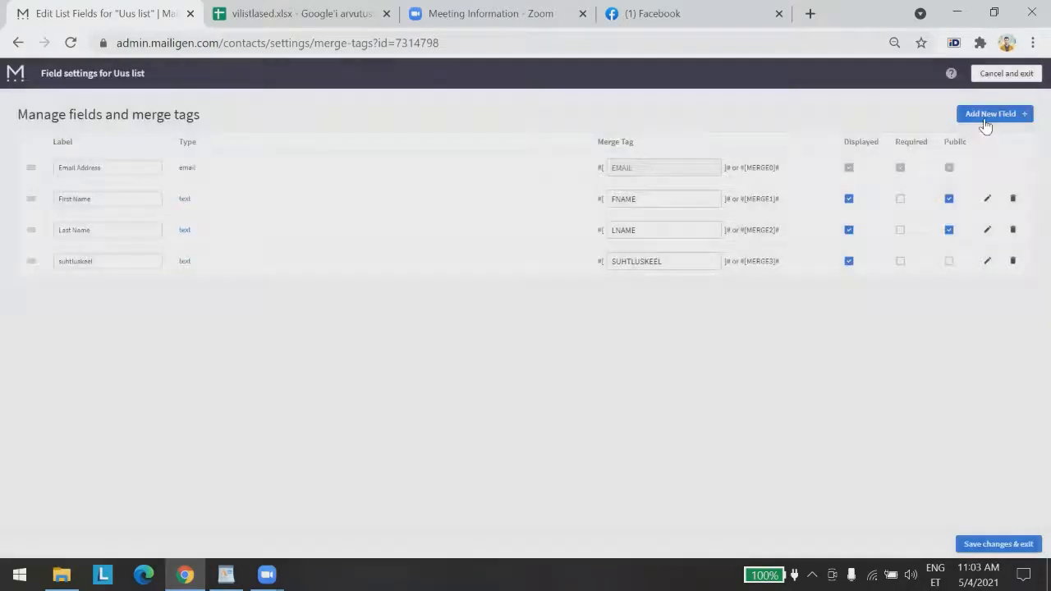
Add the instituut and aasta text fields
left_click(985, 119)
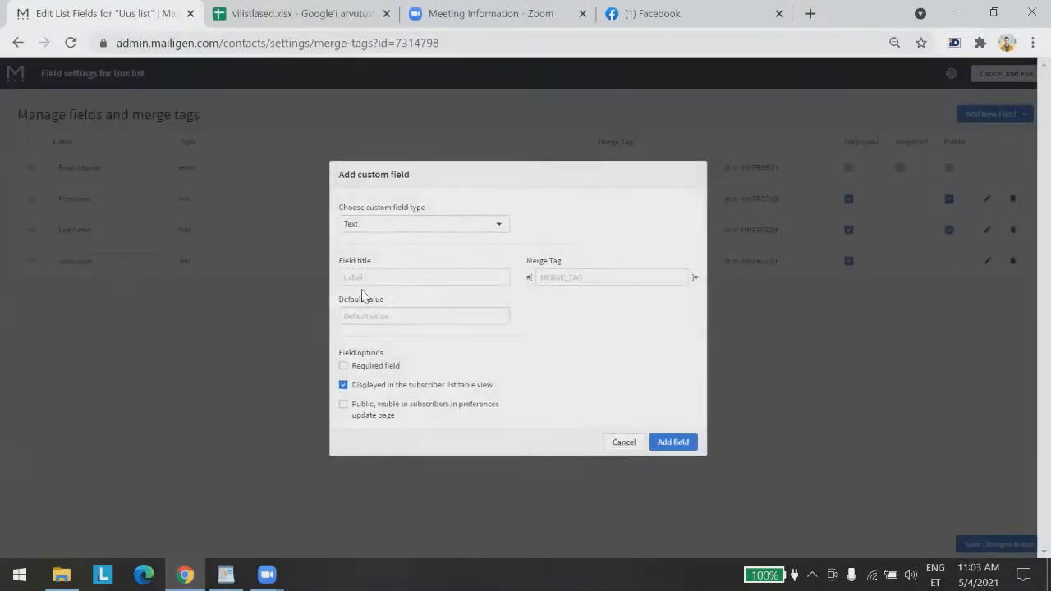
left_click(371, 276)
type("ins")
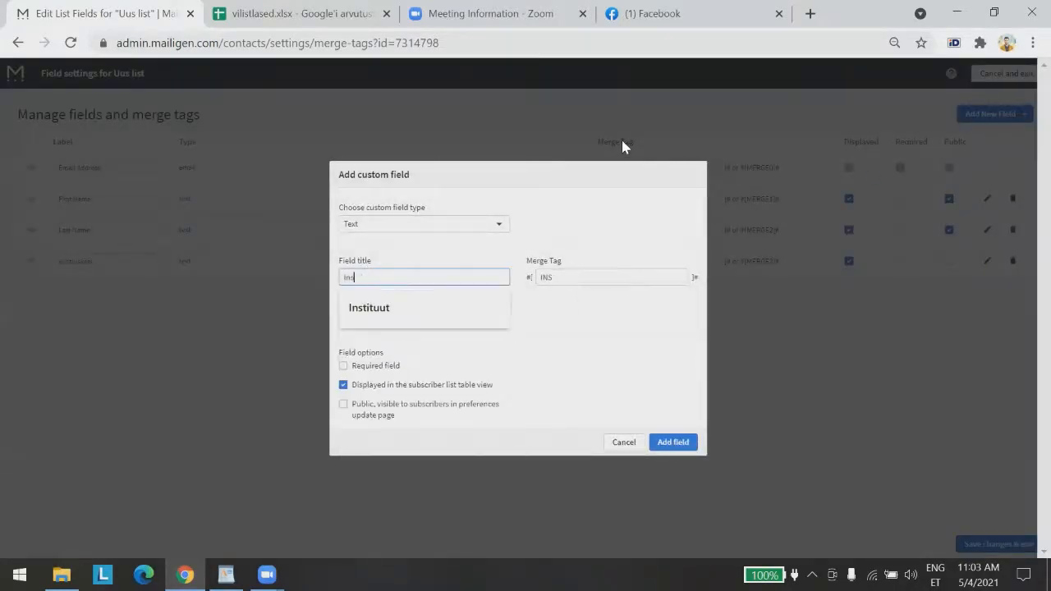
type("tituut")
left_click(673, 442)
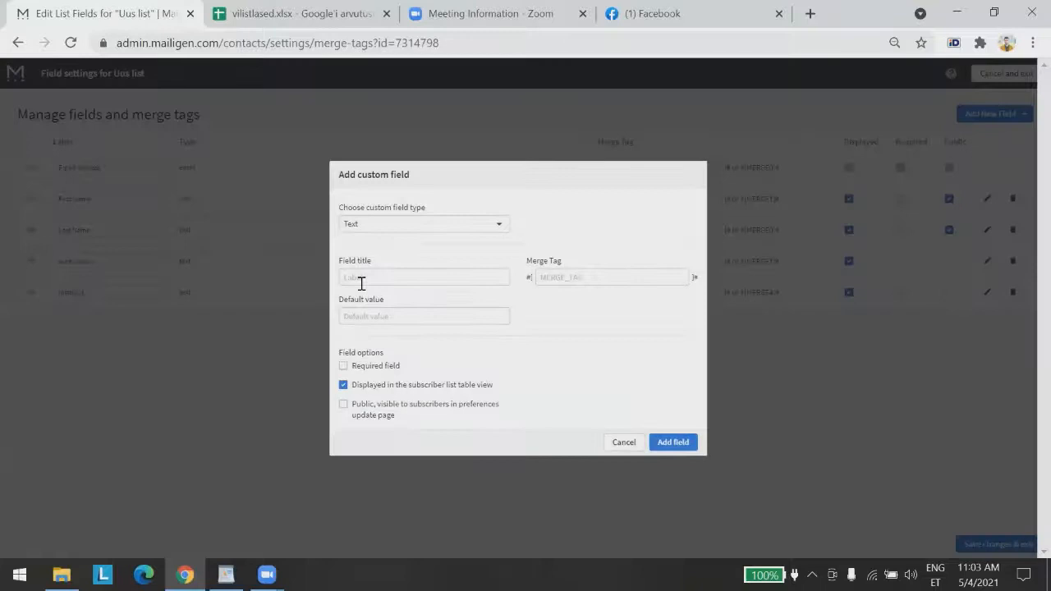
left_click(361, 279)
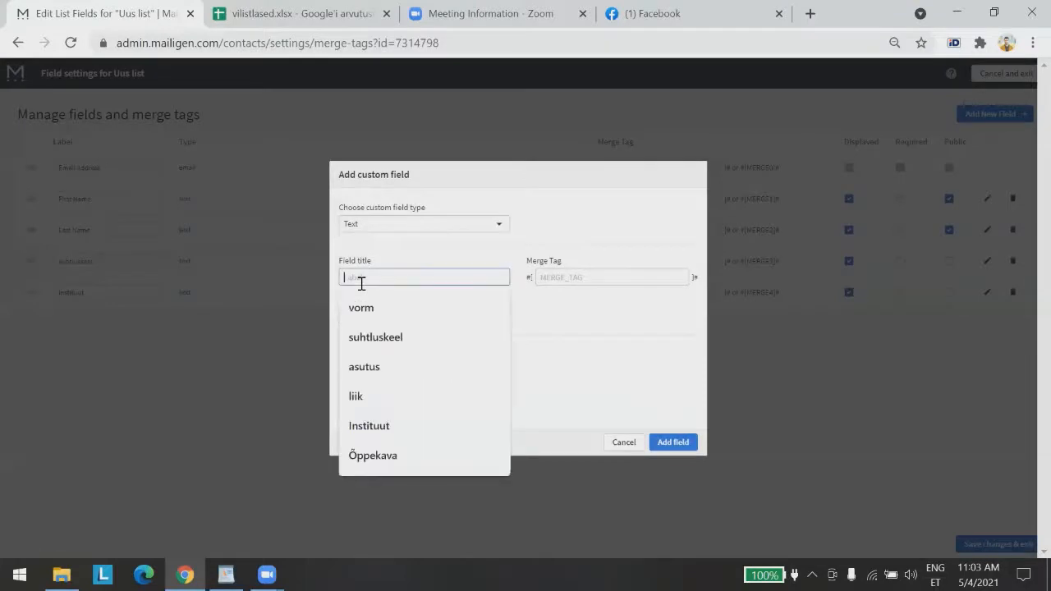
type("aasta")
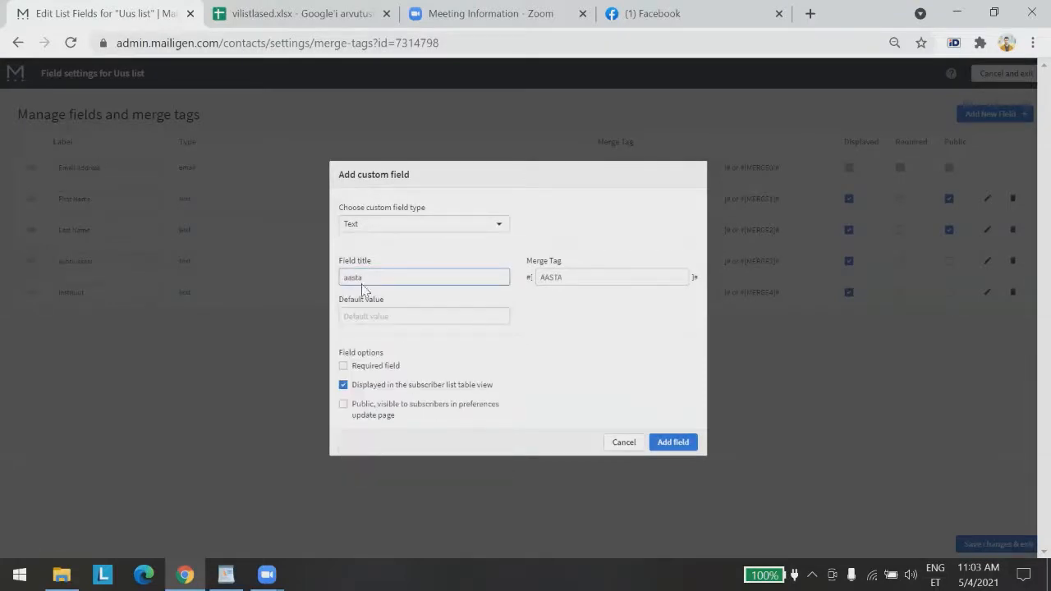
left_click(670, 442)
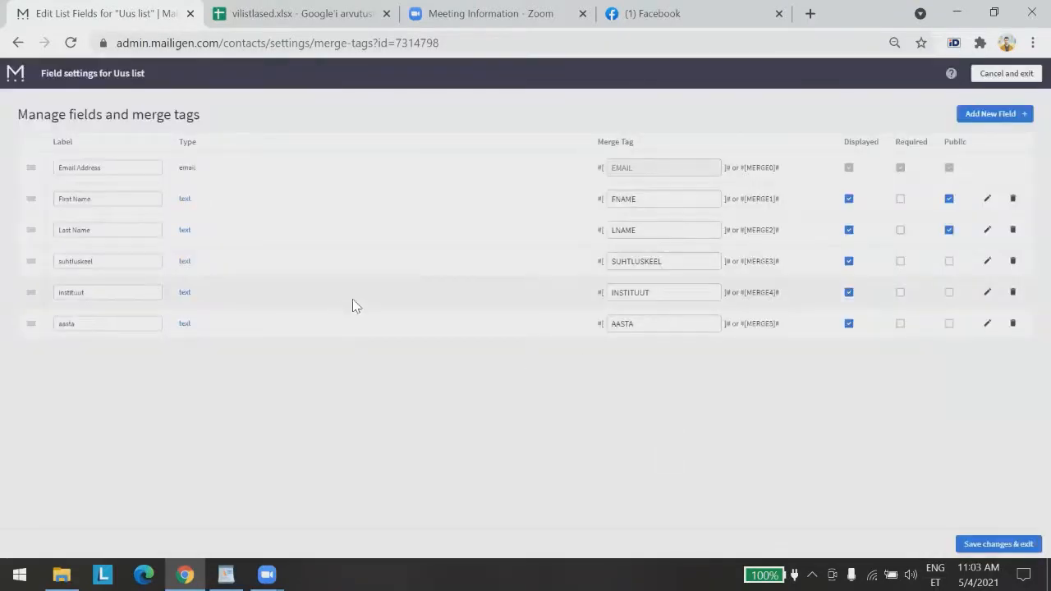
Add the Õppekava text field and save the field changes
left_click(990, 115)
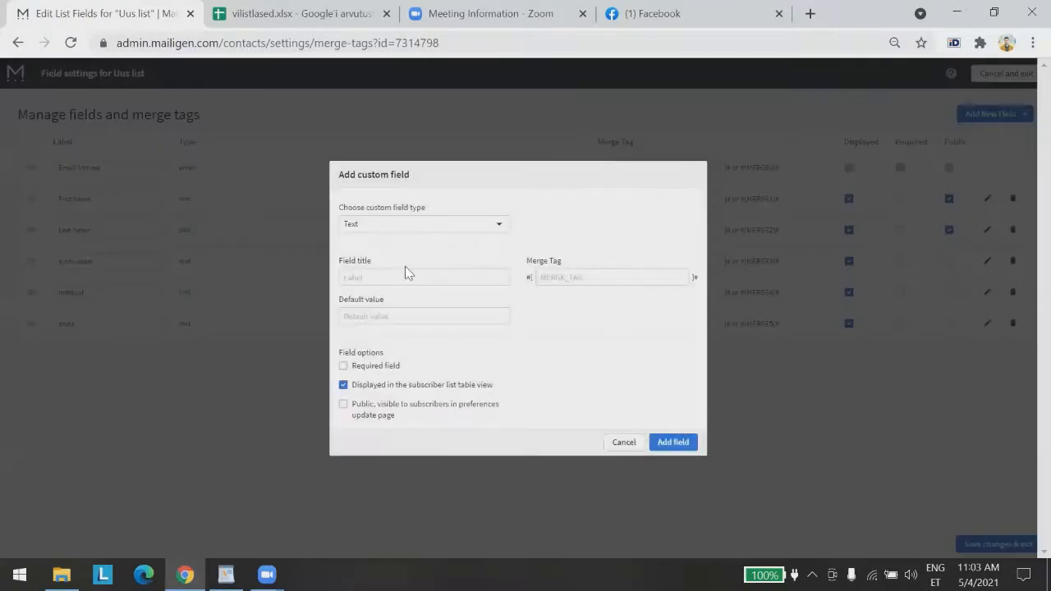
left_click(407, 281)
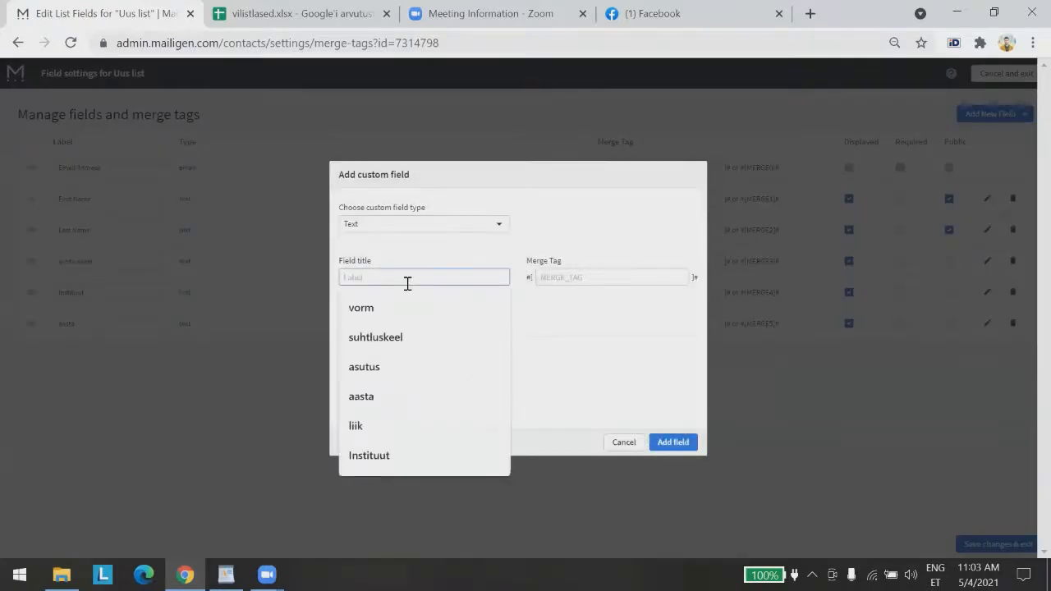
type("õppekava")
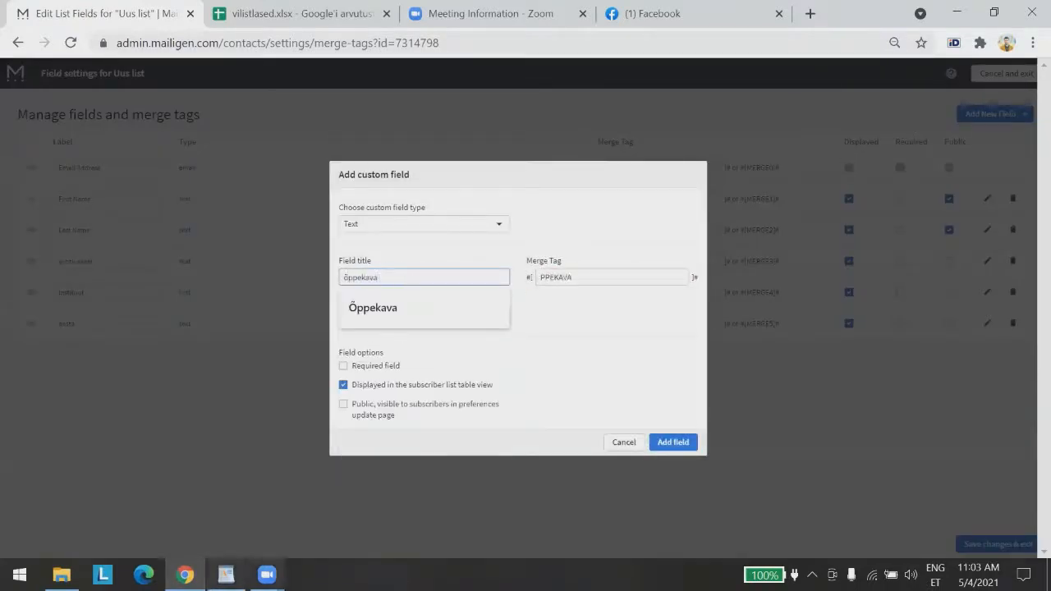
left_click(384, 307)
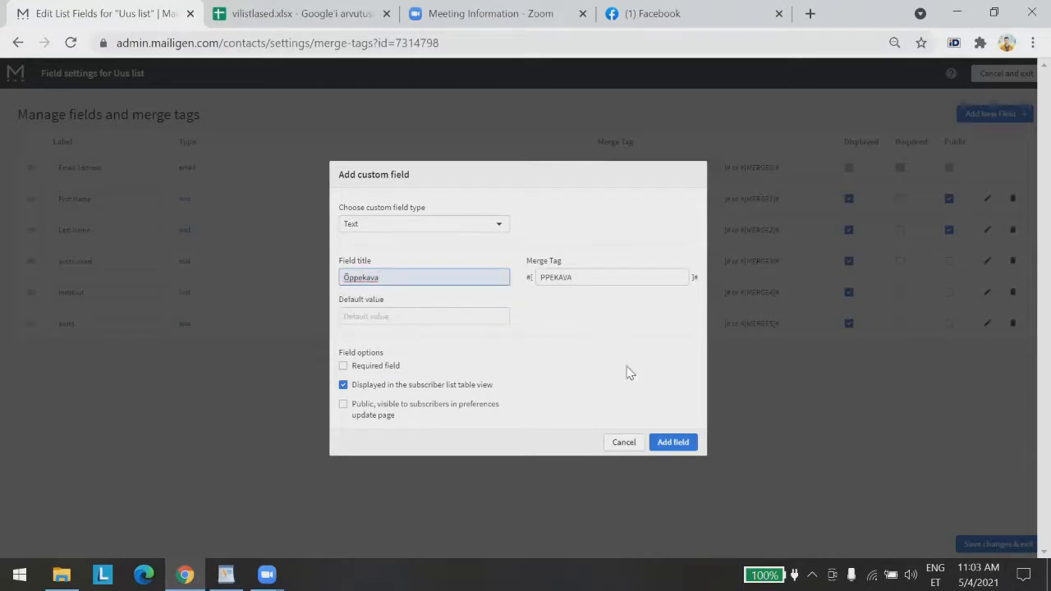
left_click(672, 442)
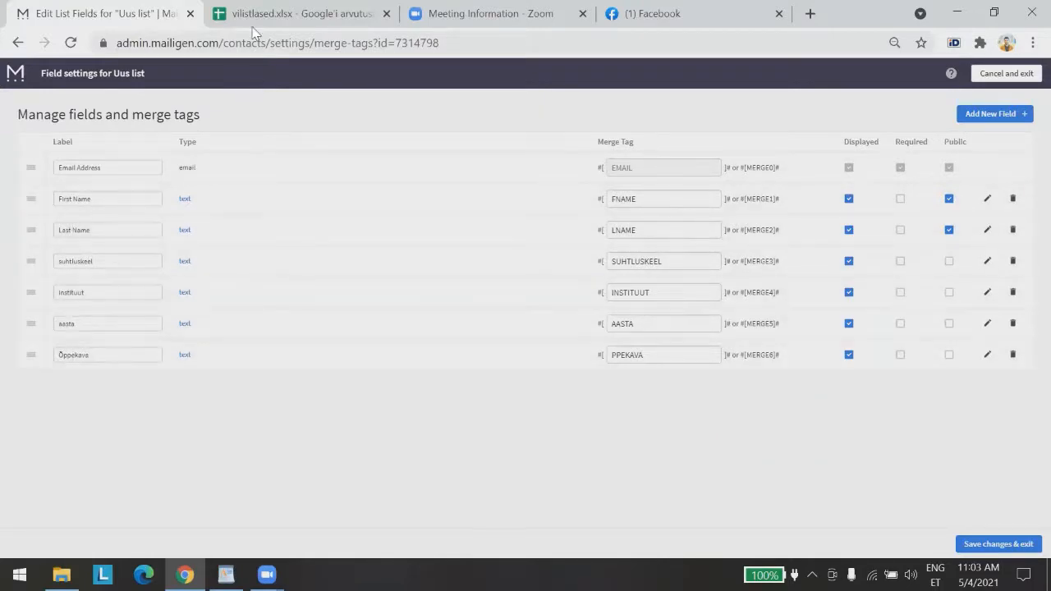
left_click(279, 14)
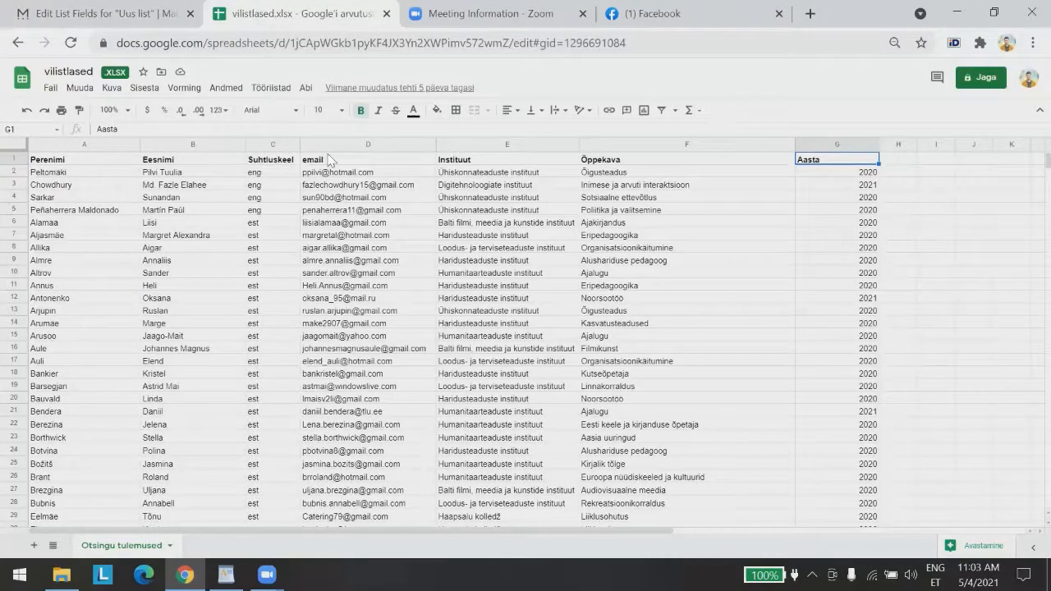
left_click(20, 16)
left_click(994, 544)
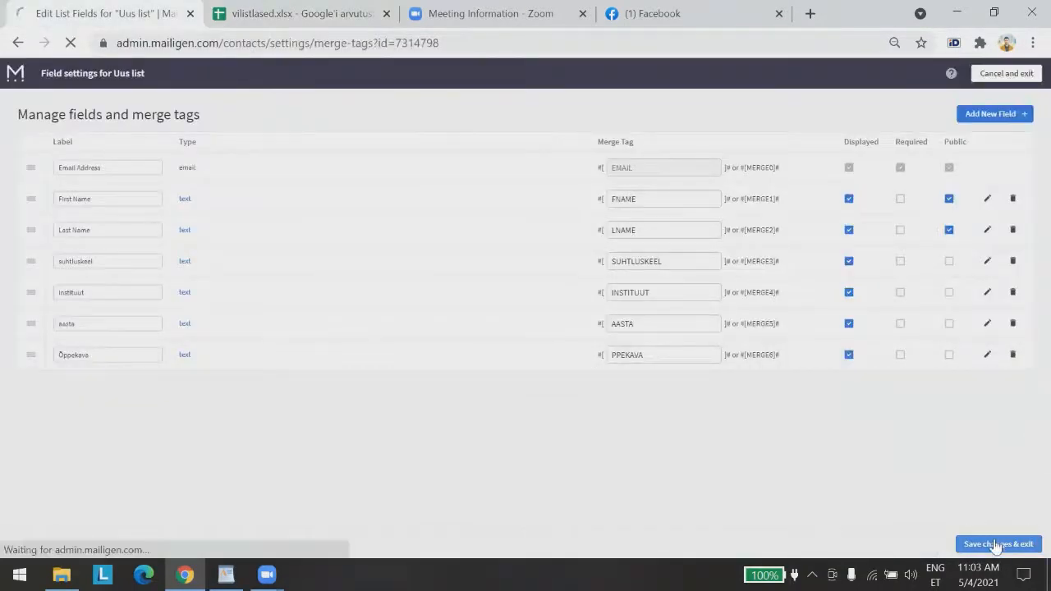
Choose paste-from-spreadsheet import for Uus list and copy vilistlased cells A1:G493
left_click(211, 159)
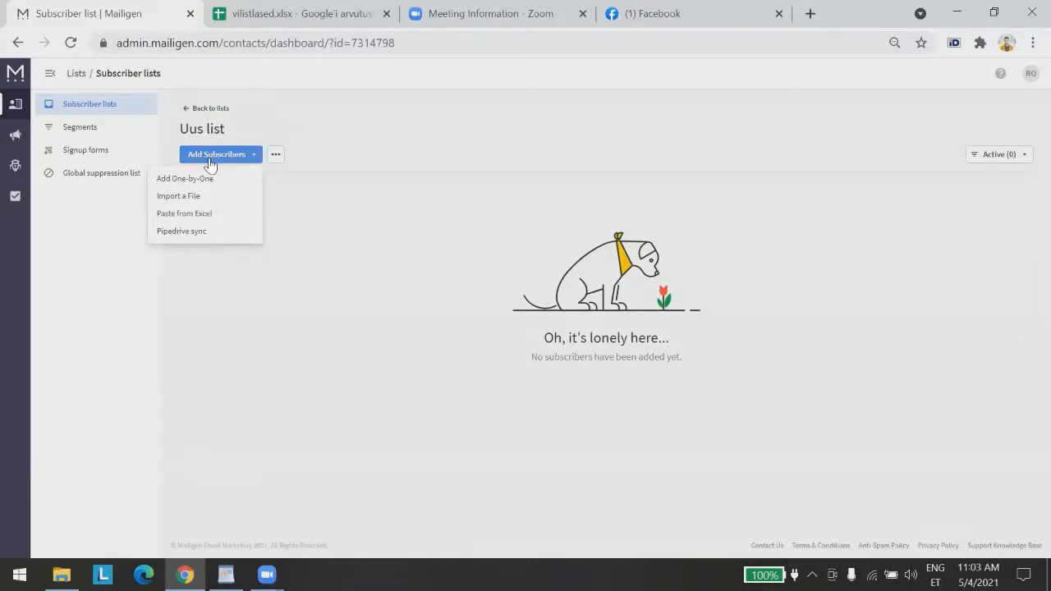
left_click(206, 214)
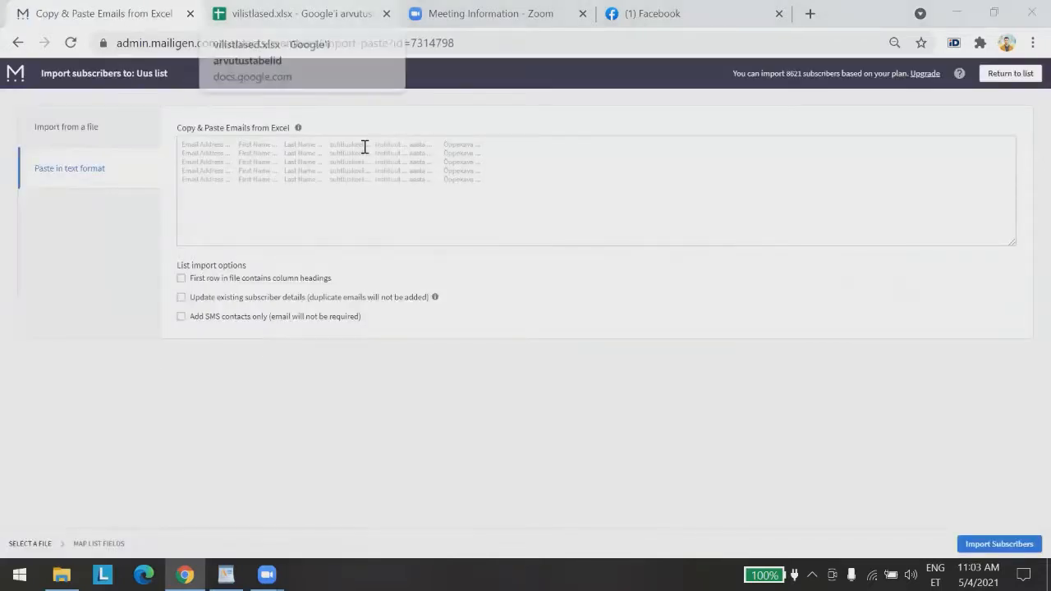
left_click(300, 14)
left_click_drag(60, 162, 829, 519)
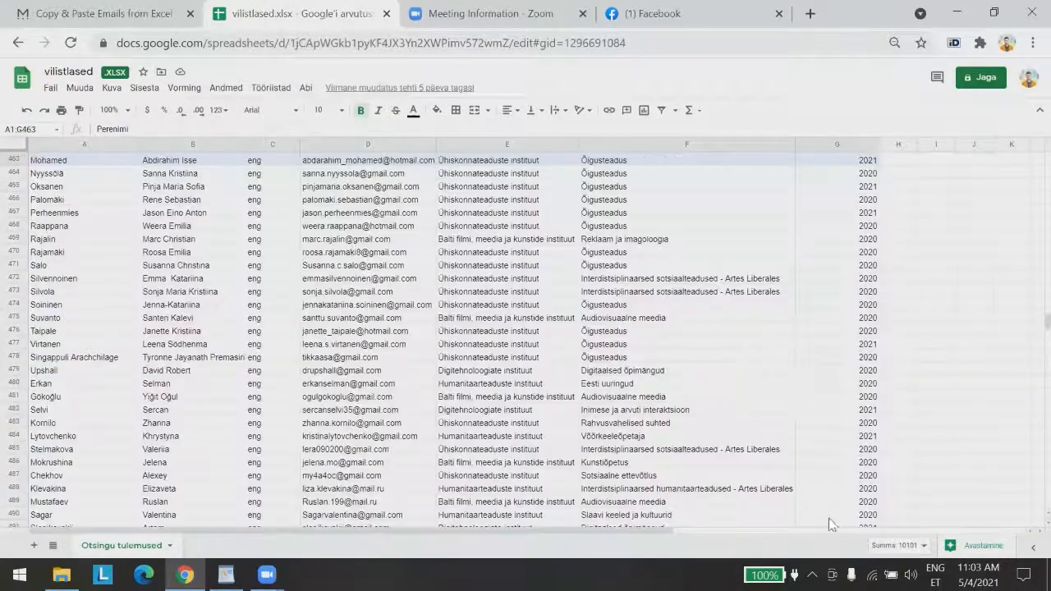
left_click_drag(825, 558, 819, 561)
left_click_drag(840, 363, 841, 378)
key("ctrl+c")
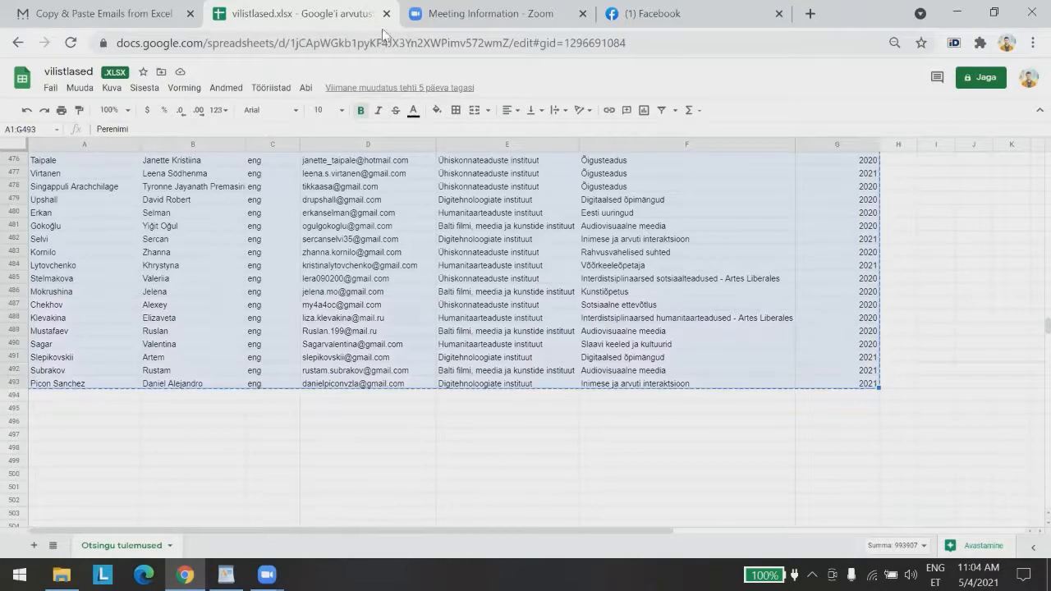
left_click(150, 12)
left_click(239, 159)
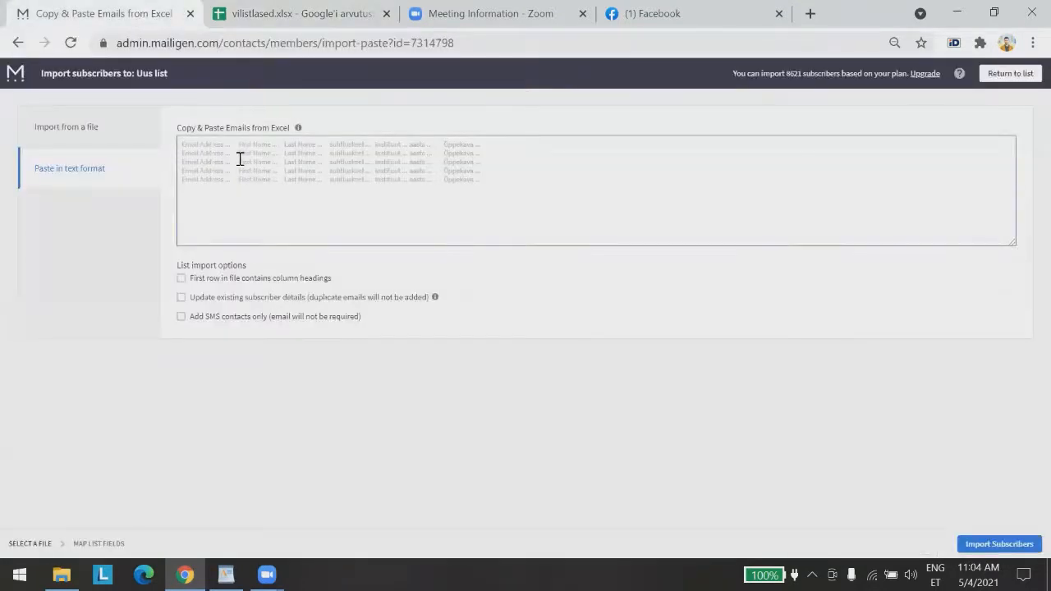
Paste the alumni rows into the import box, check the Perenimi header row, and close Facebook
key("ctrl+v")
scroll(640, 175, "up", 10)
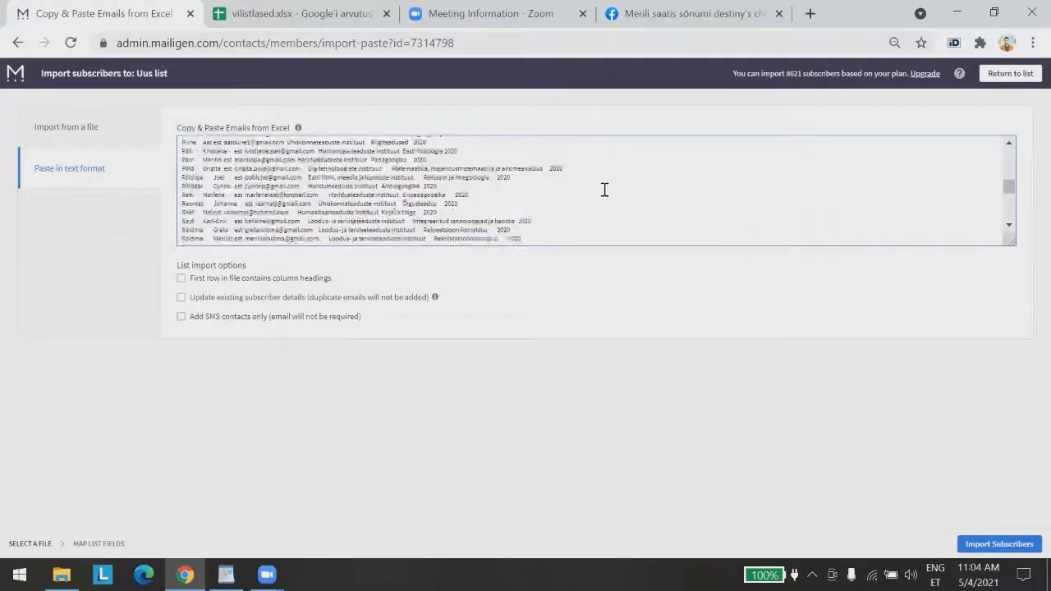
scroll(612, 192, "up", 20)
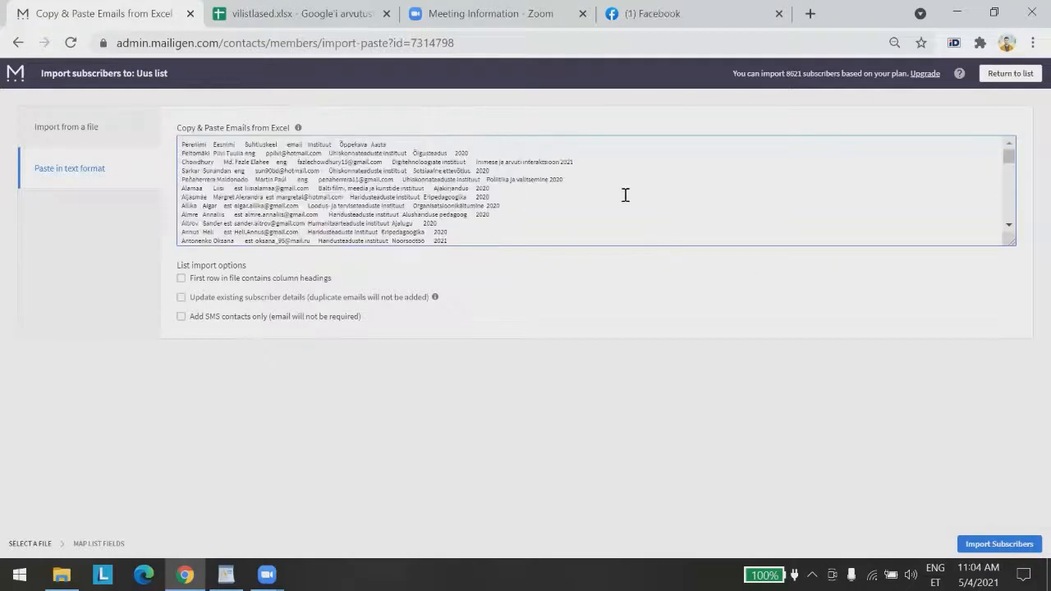
left_click_drag(208, 144, 366, 143)
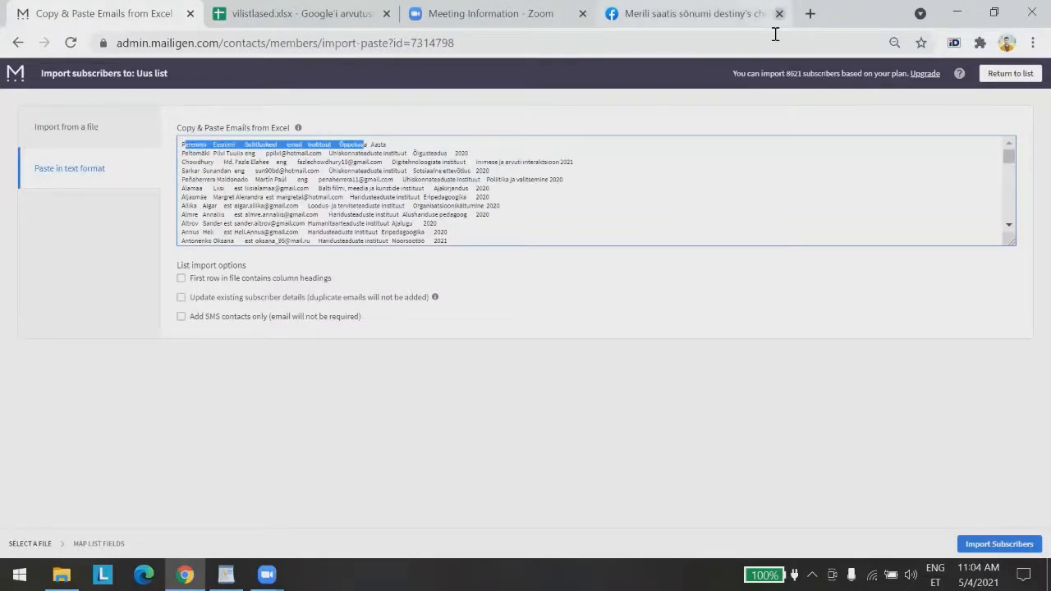
left_click(778, 14)
left_click(201, 149)
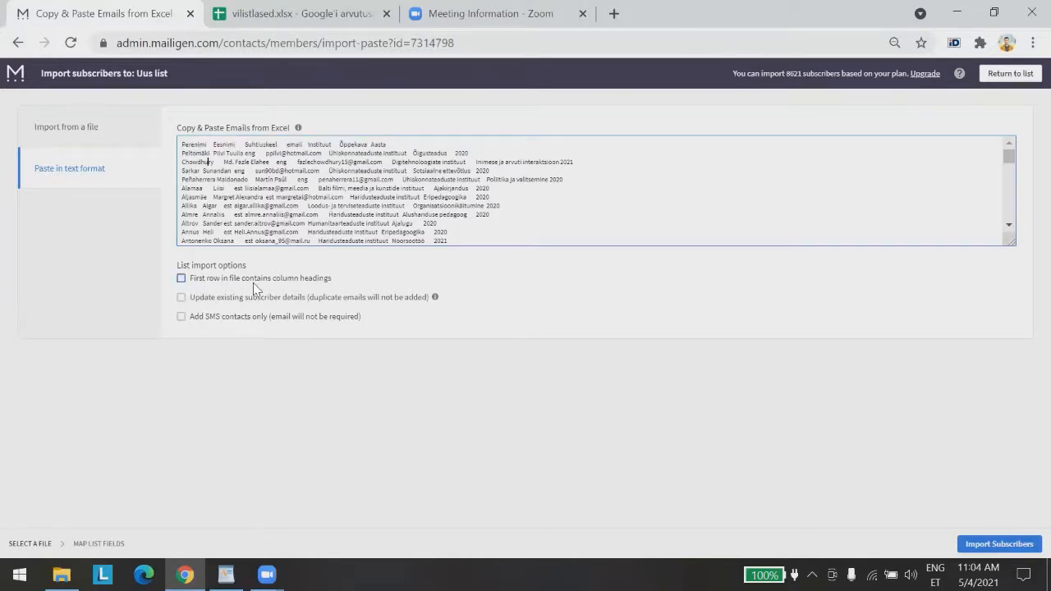
Mark the first row as column headings and start importing the pasted subscribers
left_click(181, 278)
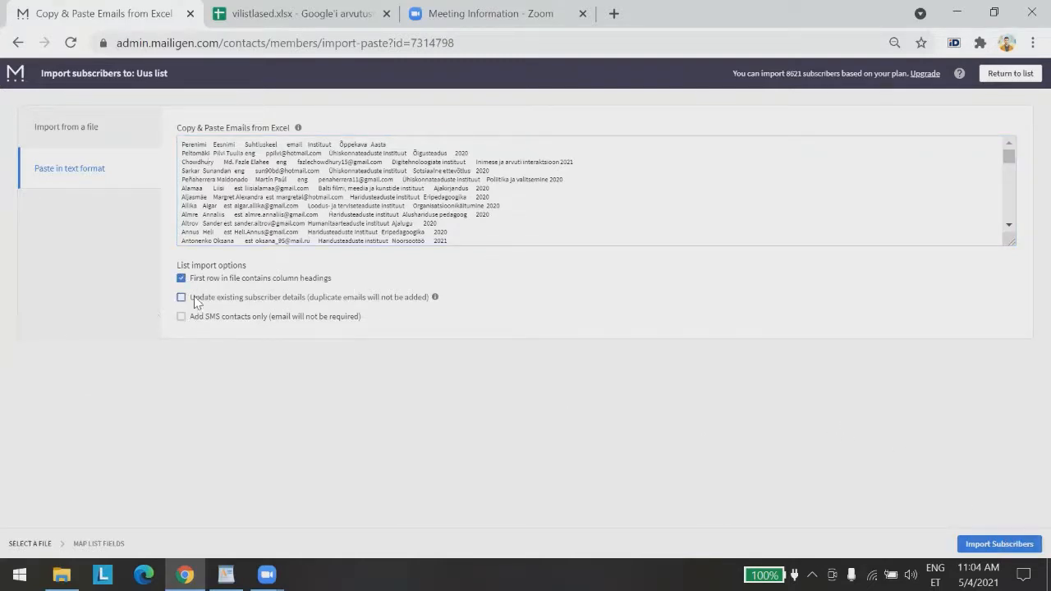
left_click(1000, 545)
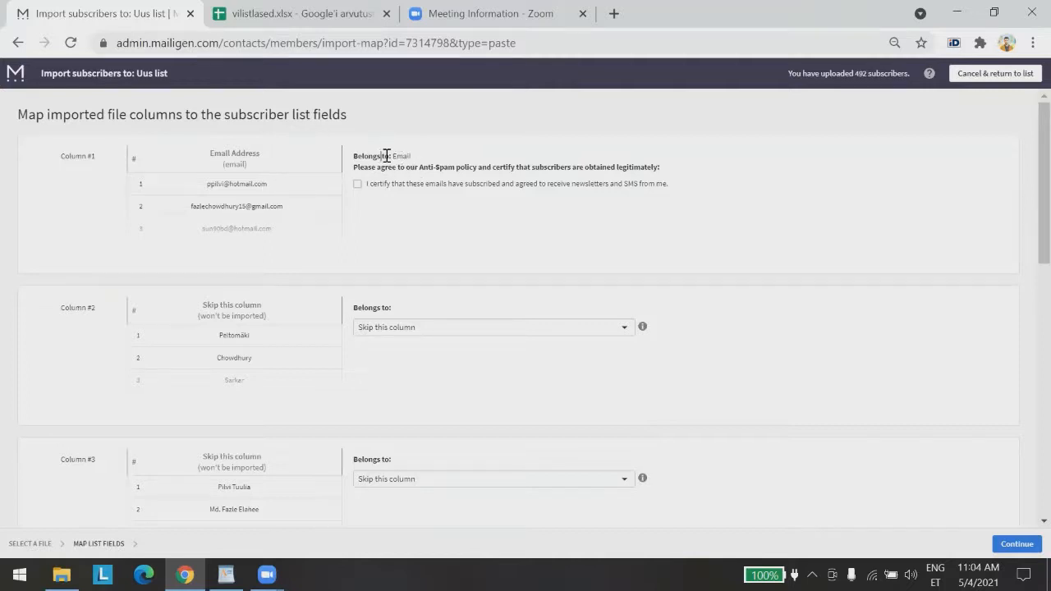
Certify subscriber consent and map columns 2 and 3 to Last Name and First Name
left_click_drag(382, 156, 416, 159)
left_click(357, 184)
scroll(484, 277, "down", 1)
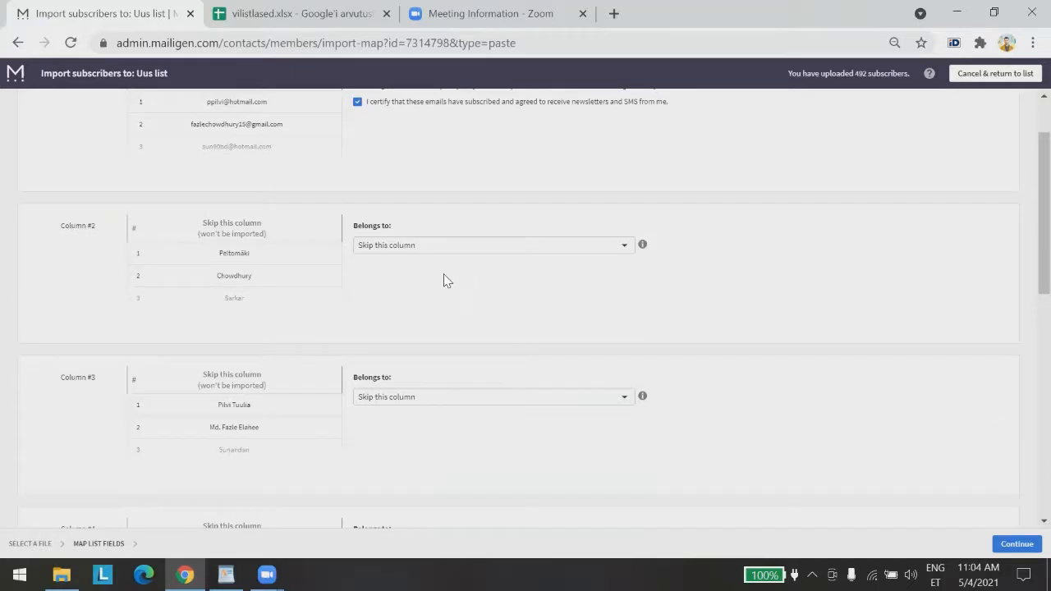
left_click(410, 245)
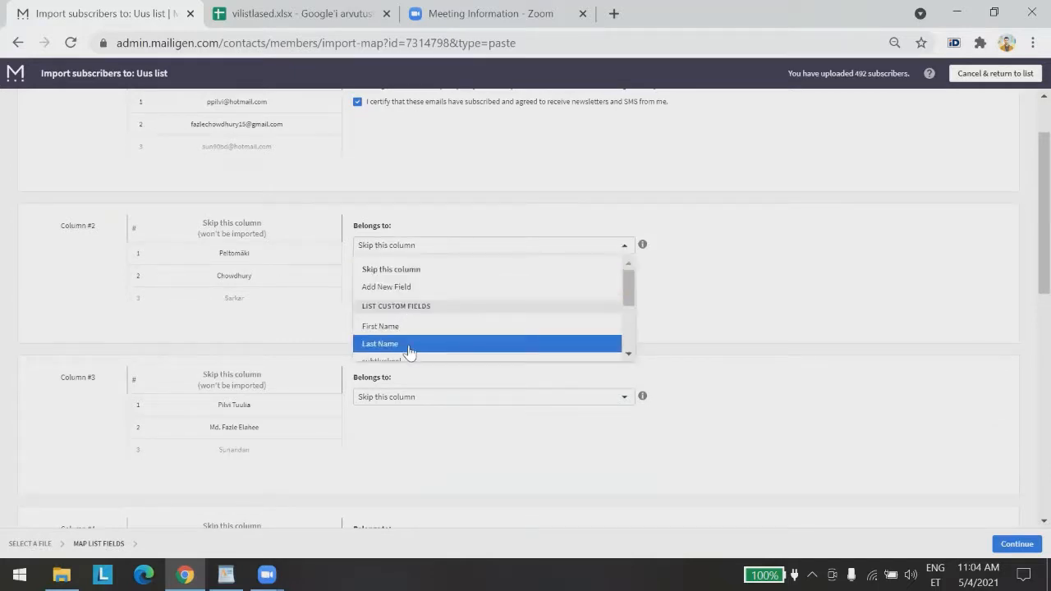
key("Return")
scroll(418, 386, "down", 1)
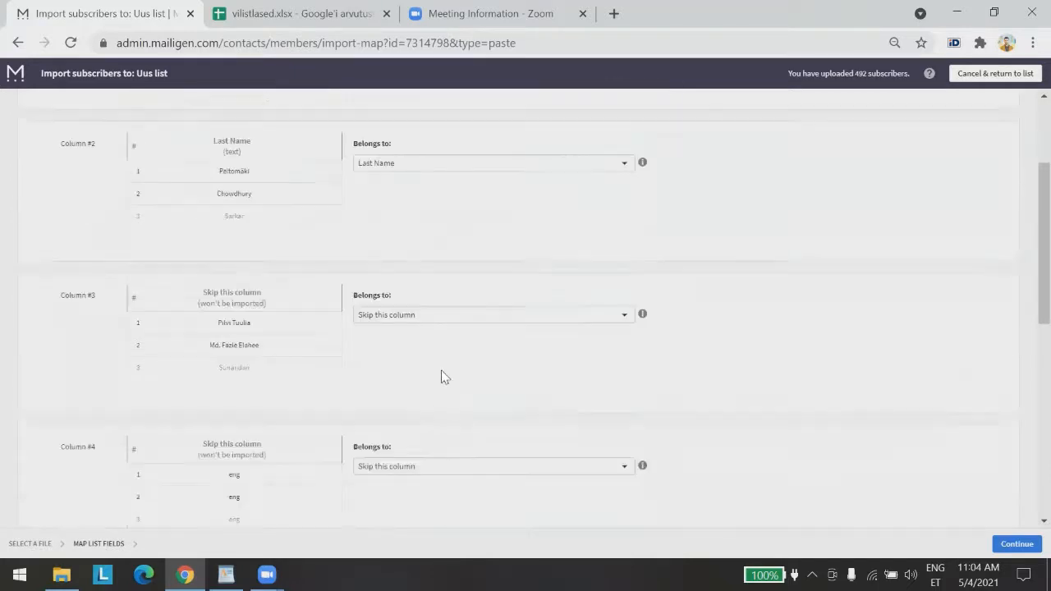
scroll(427, 312, "down", 1)
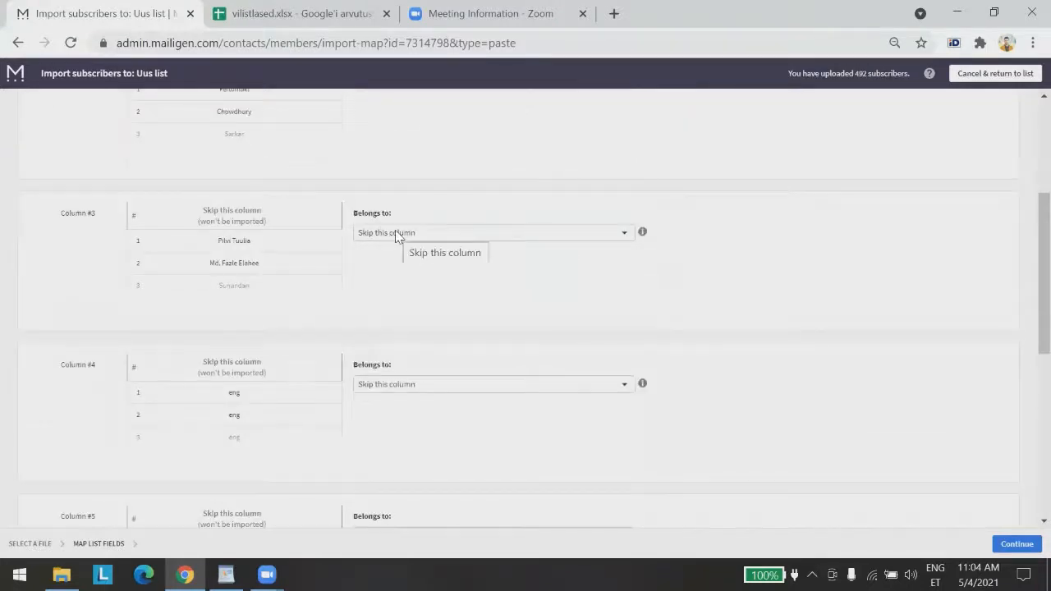
left_click(397, 235)
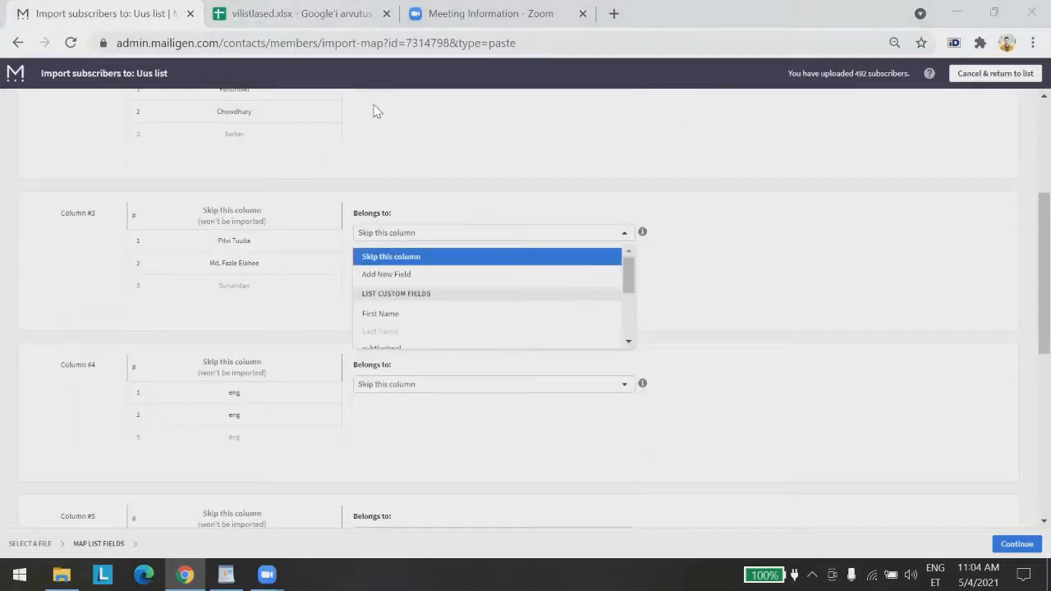
left_click(271, 13)
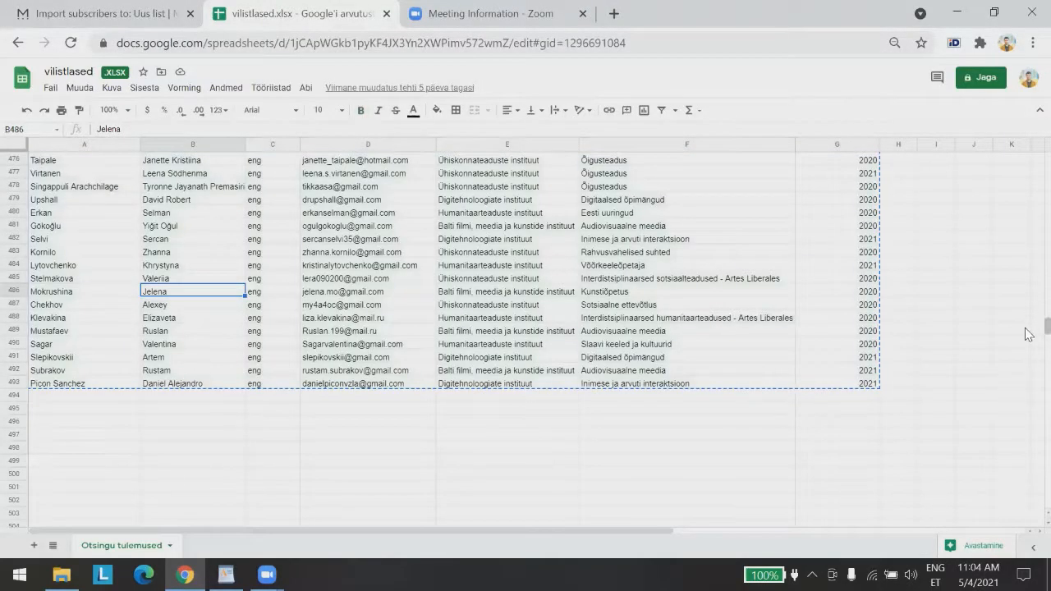
left_click_drag(1047, 327, 1046, 143)
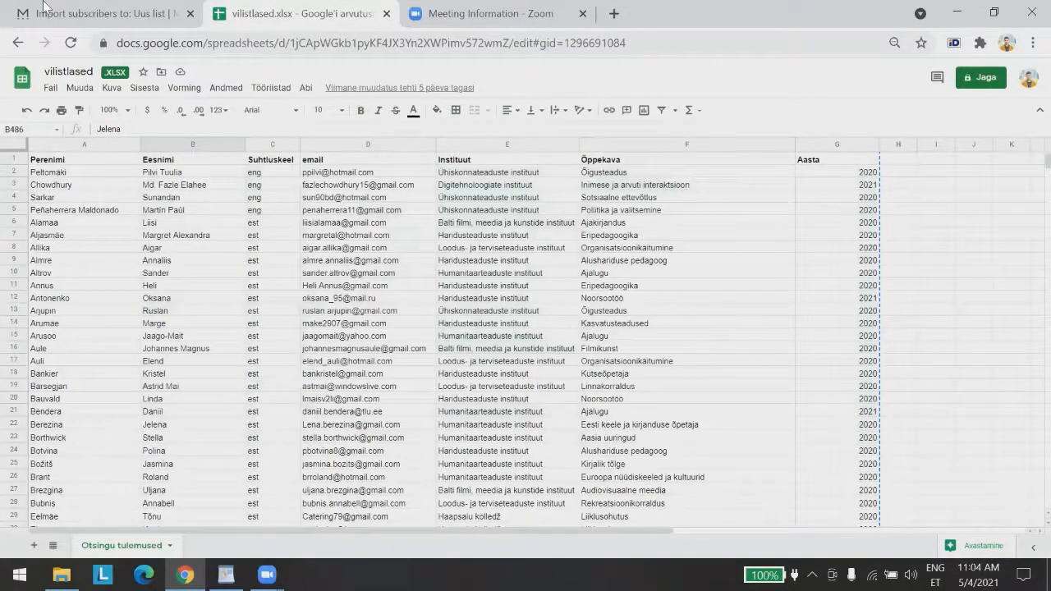
left_click(82, 13)
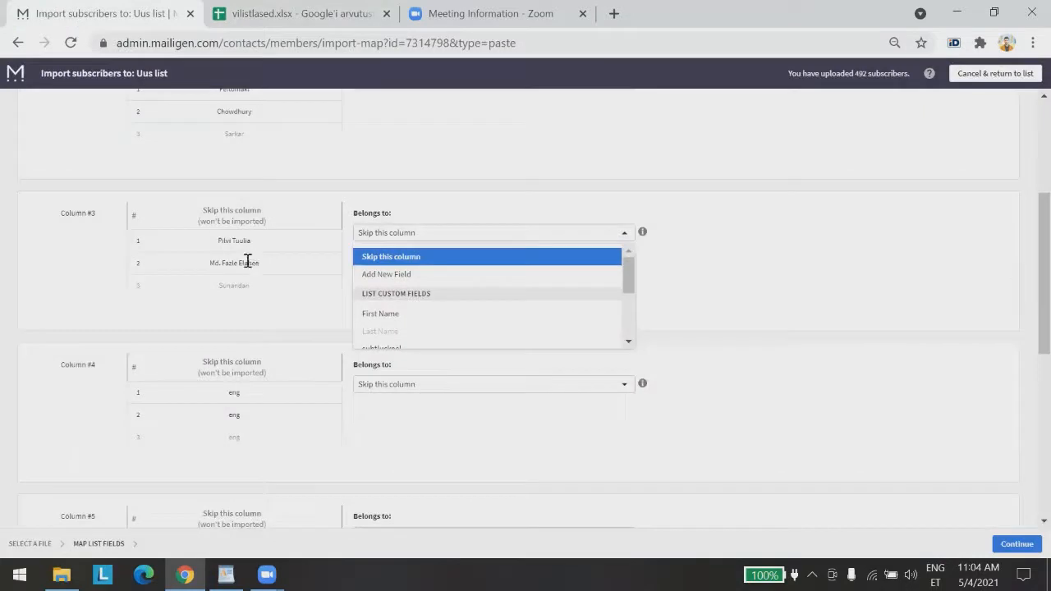
left_click(395, 316)
Map columns 4, 5 and 7 to suhtluskeel, instituut and aasta, then finish the import
left_click(403, 384)
scroll(410, 433, "down", 2)
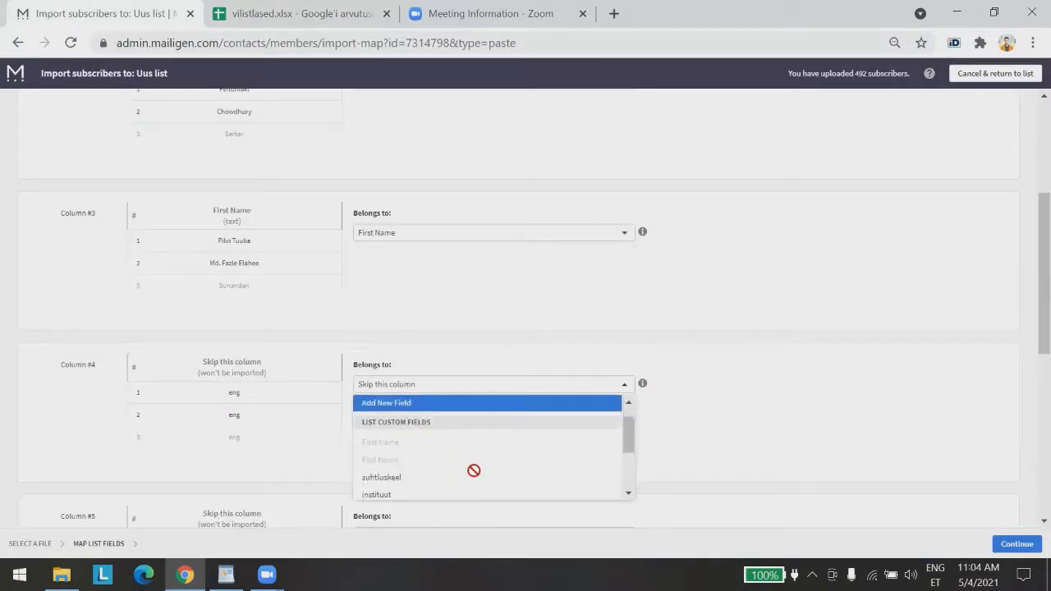
left_click(418, 433)
scroll(518, 389, "down", 2)
scroll(519, 389, "down", 1)
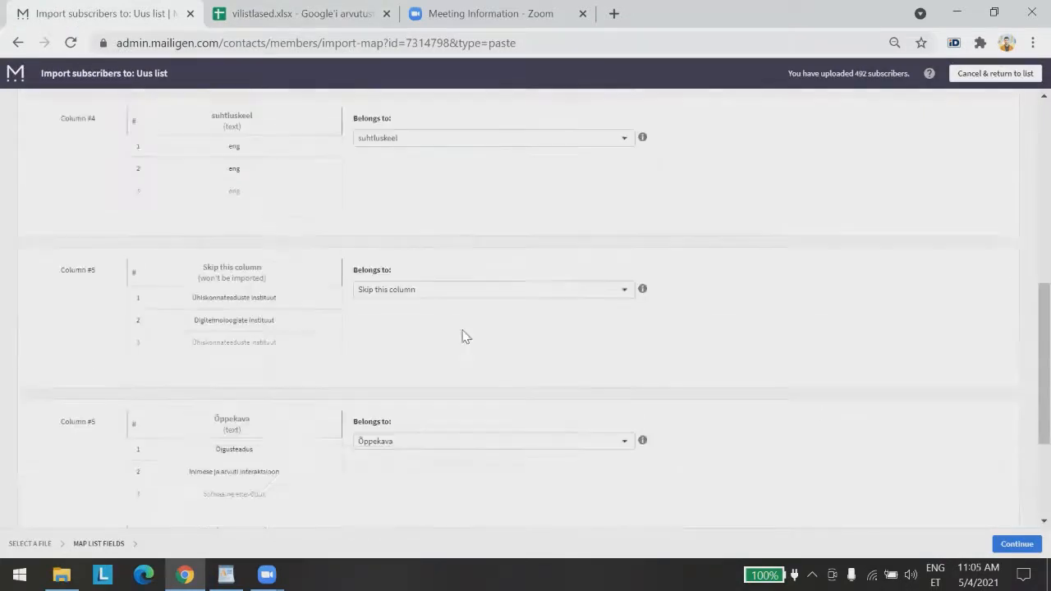
left_click(457, 293)
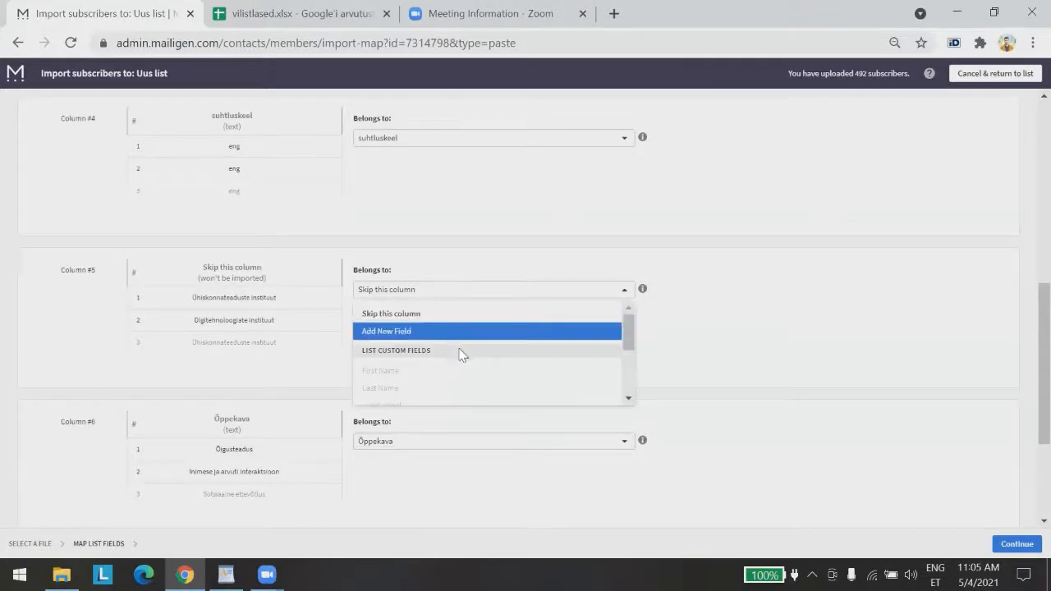
scroll(460, 353, "down", 3)
scroll(429, 361, "up", 1)
scroll(429, 366, "up", 1)
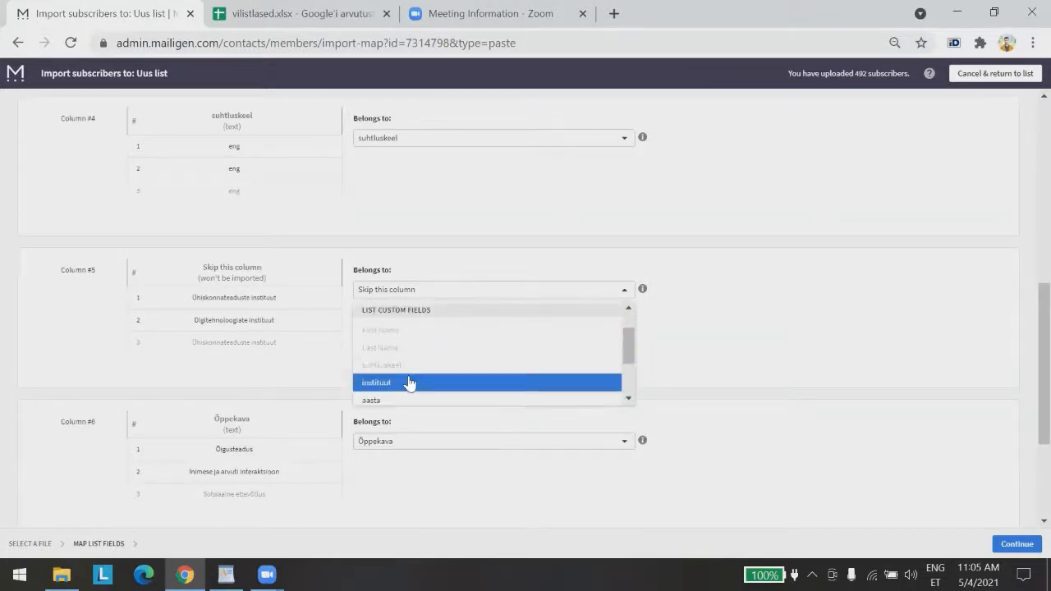
left_click(411, 381)
scroll(375, 384, "down", 2)
scroll(477, 254, "down", 1)
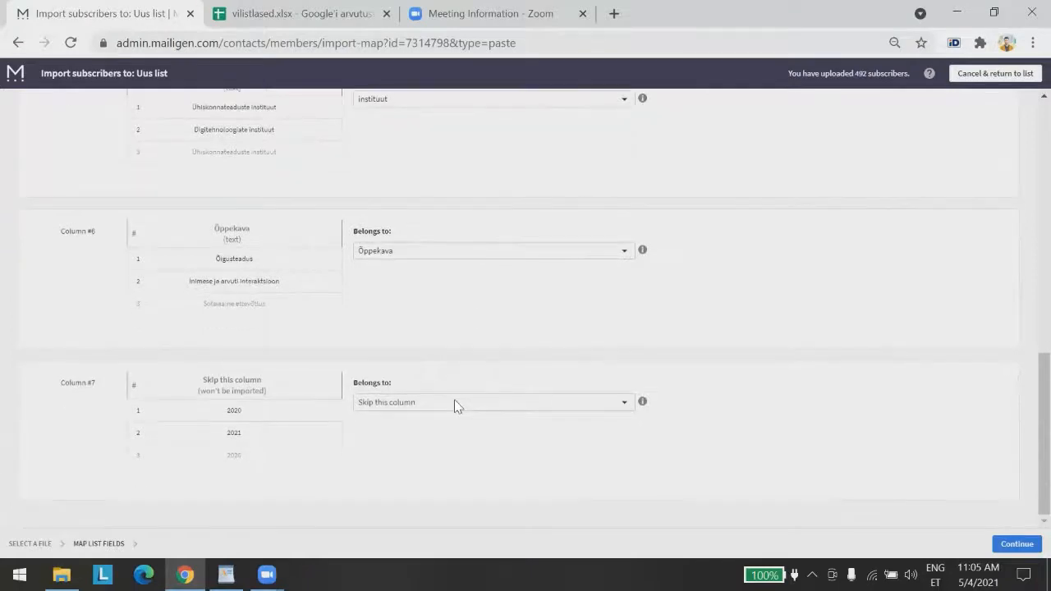
left_click(435, 403)
scroll(441, 439, "down", 3)
scroll(419, 447, "down", 1)
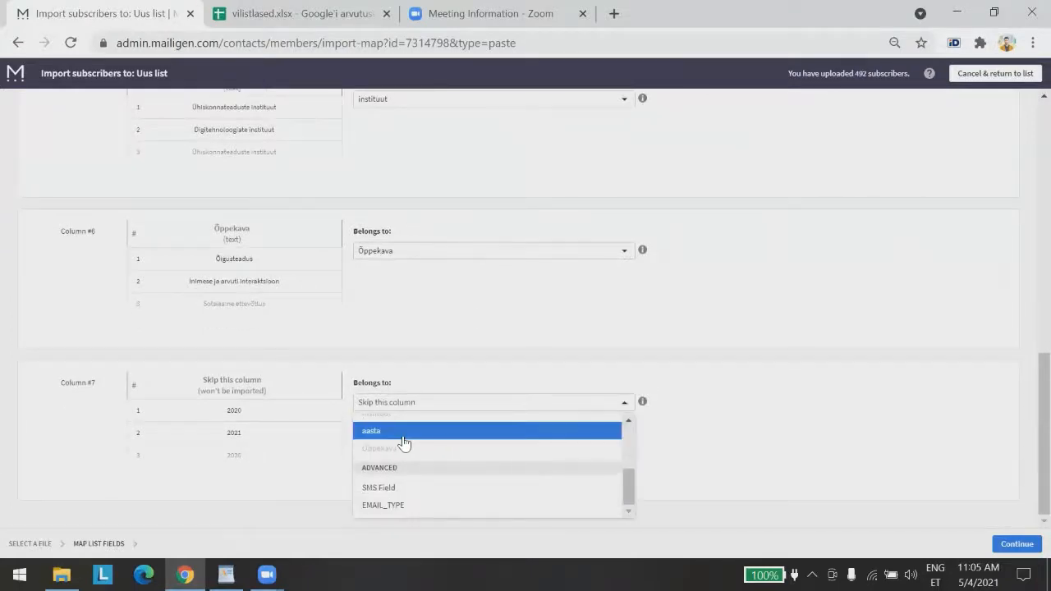
left_click(403, 435)
left_click(1015, 543)
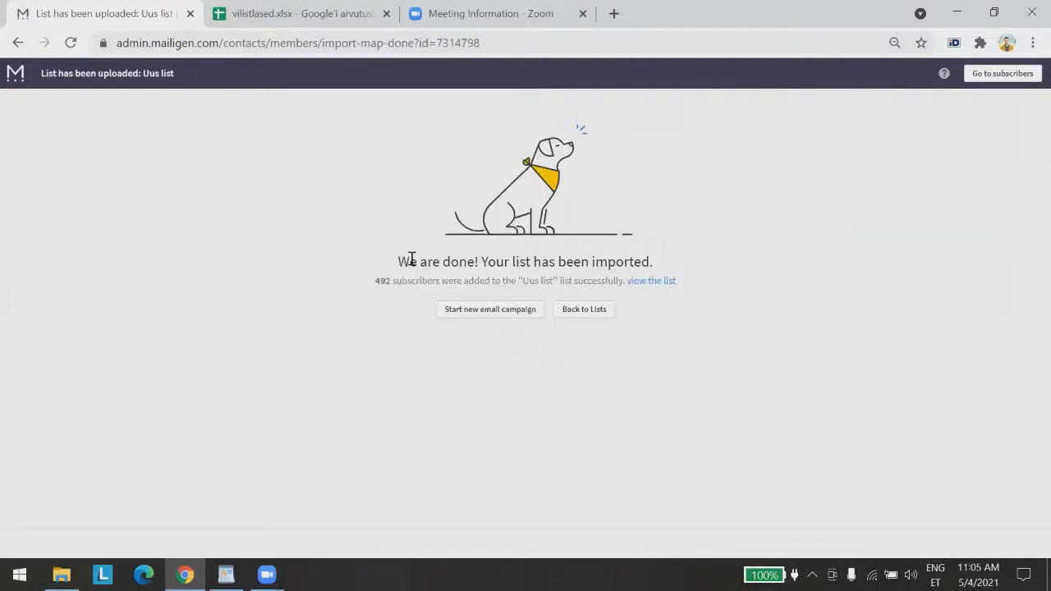
Open Uus list from Subscriber lists to view its 492 imported subscribers
left_click(653, 282)
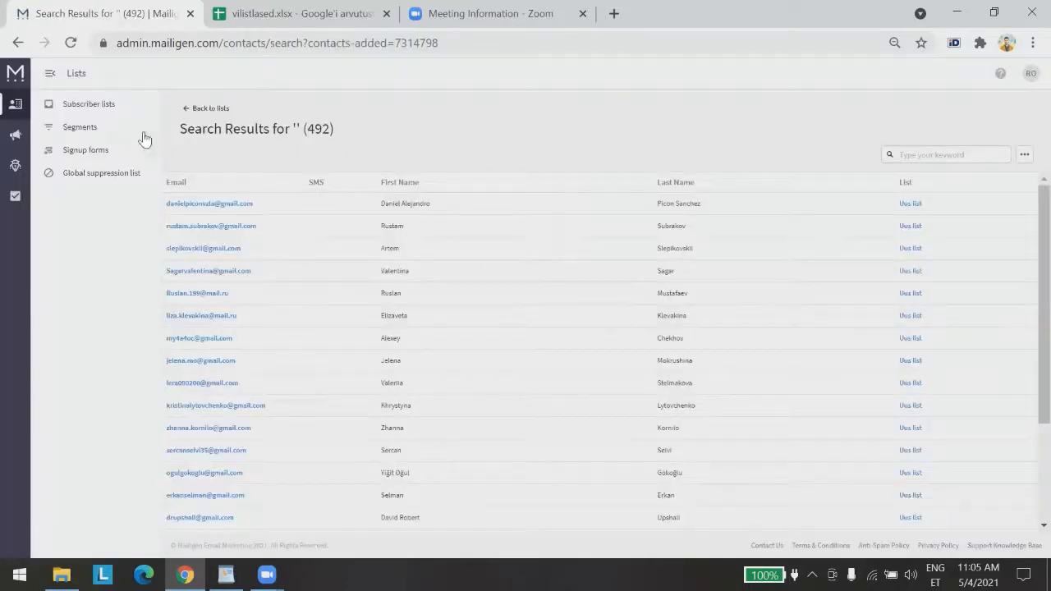
left_click(71, 105)
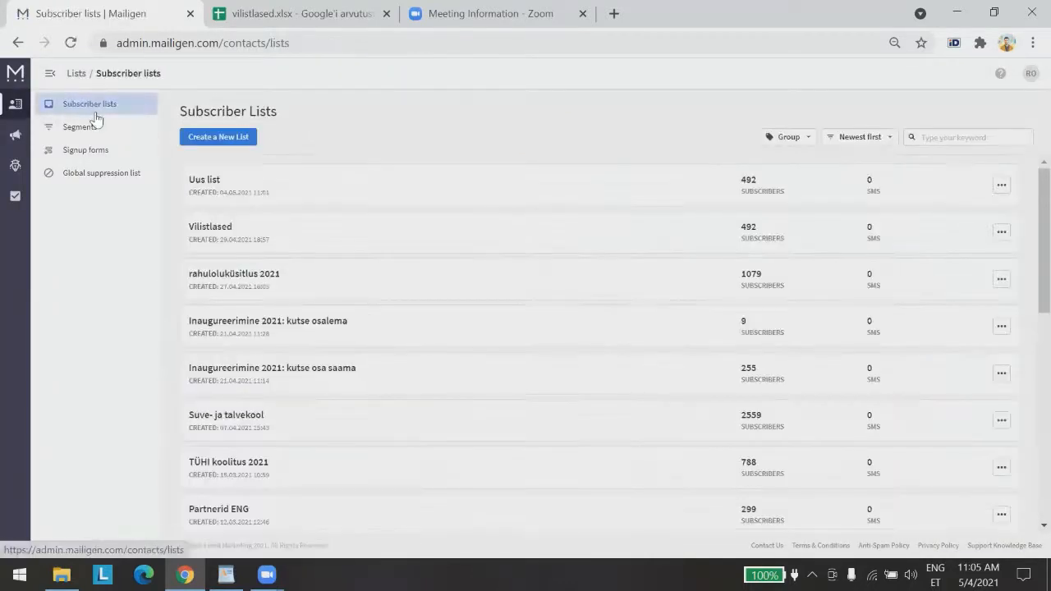
scroll(480, 248, "down", 3)
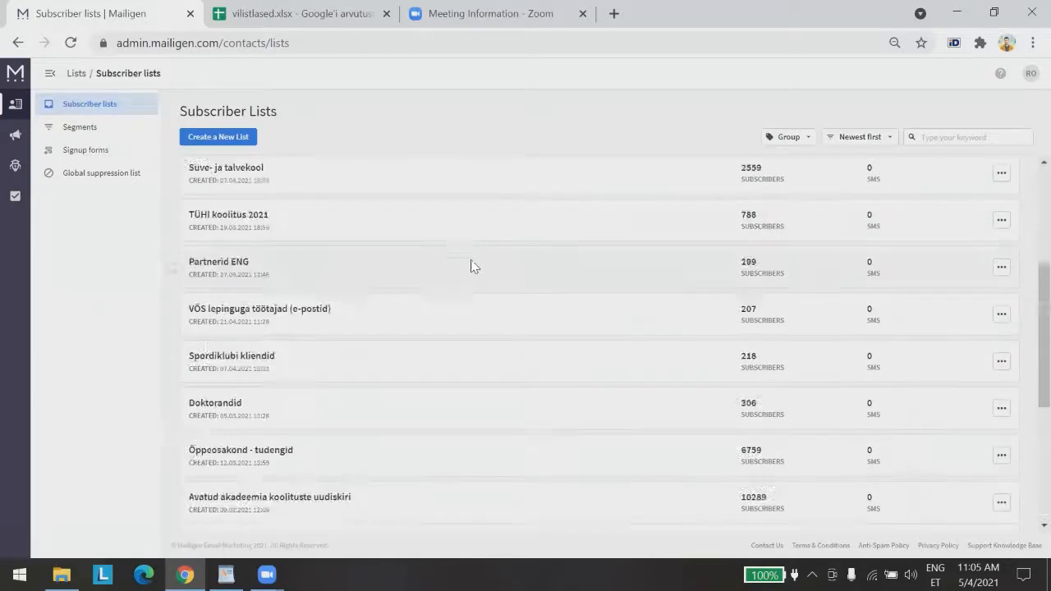
scroll(469, 265, "up", 3)
left_click(211, 186)
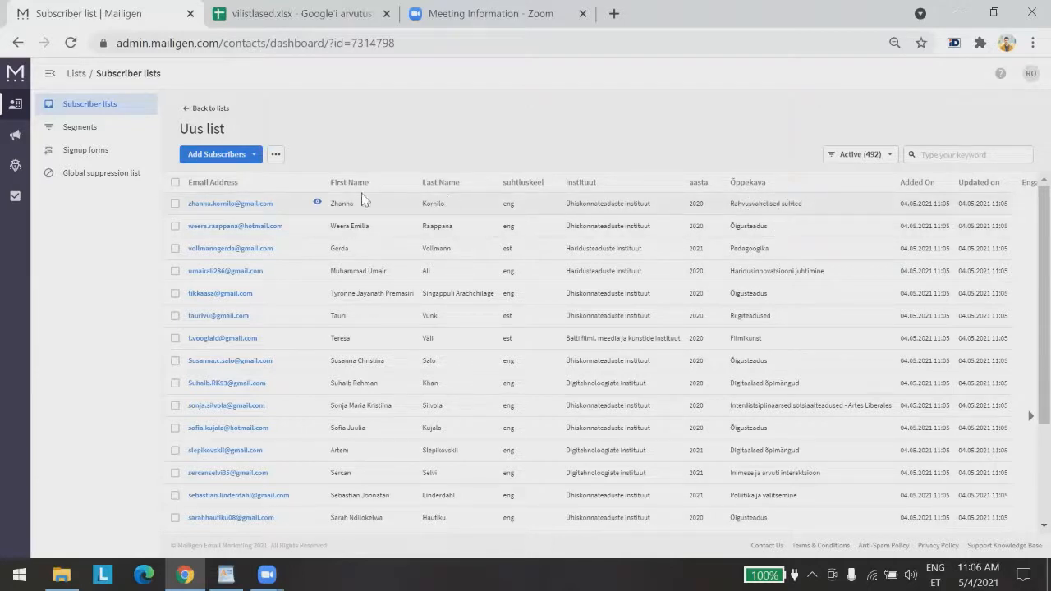
Change the first subscriber's Õppekava to Õigusteadused, save, and go back to the list
left_click(213, 203)
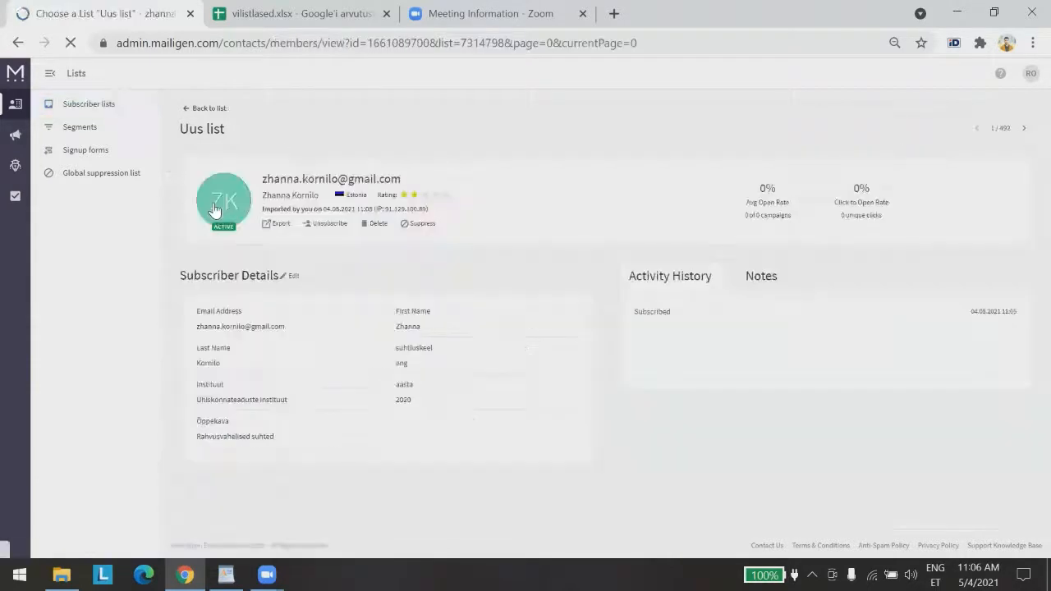
left_click(293, 276)
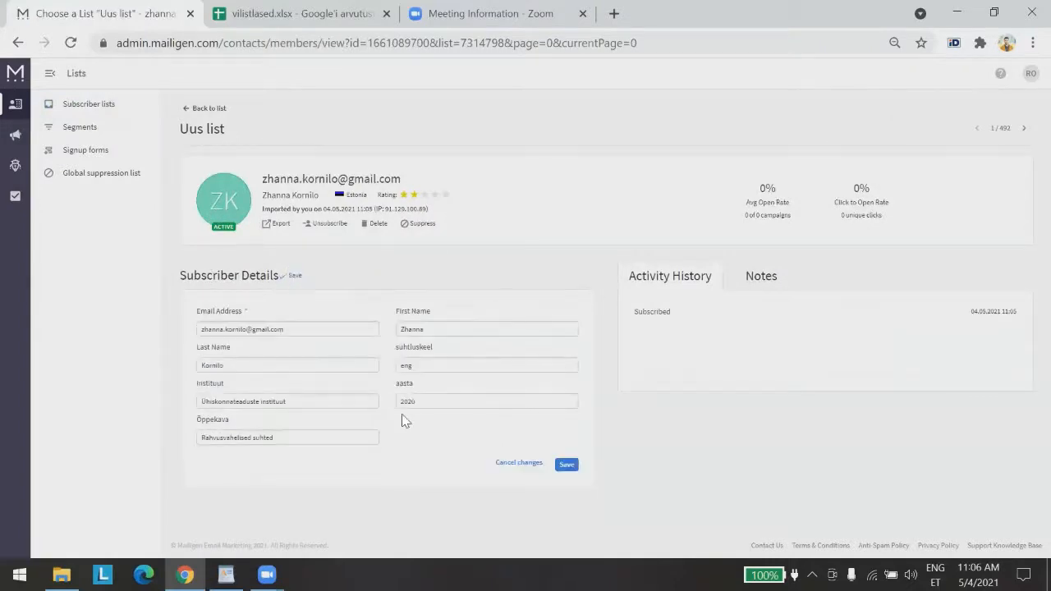
left_click(286, 435)
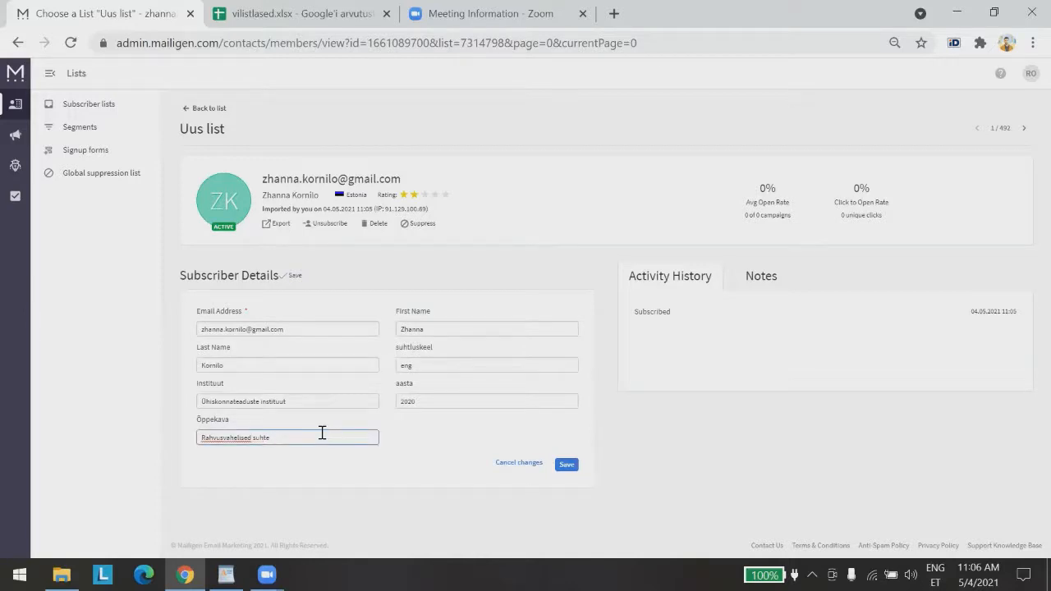
key("BackSpace")
key("BackSpace")
key("BackSpace")
key("BackSpace")
key("BackSpace")
key("BackSpace")
key("BackSpace")
key("BackSpace")
key("BackSpace")
key("BackSpace")
key("BackSpace")
key("BackSpace")
key("BackSpace")
key("BackSpace")
key("BackSpace")
key("BackSpace")
key("BackSpace")
key("BackSpace")
key("BackSpace")
key("BackSpace")
type("Õigus")
left_click(567, 465)
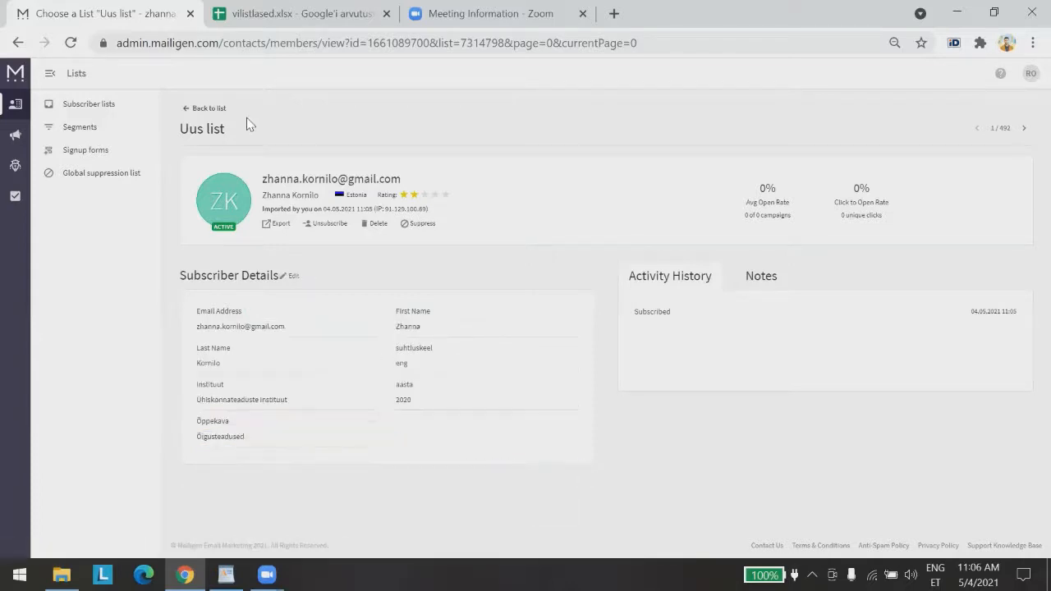
left_click(205, 108)
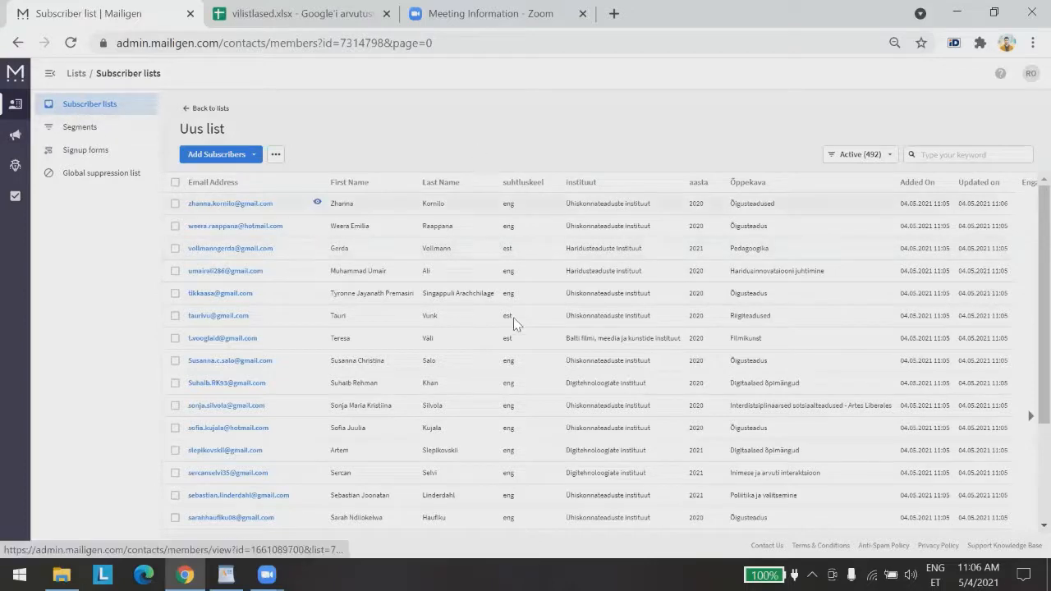
Review the table's remaining columns, then open Segments showing ÜTI vilistlased
scroll(484, 328, "right", 2)
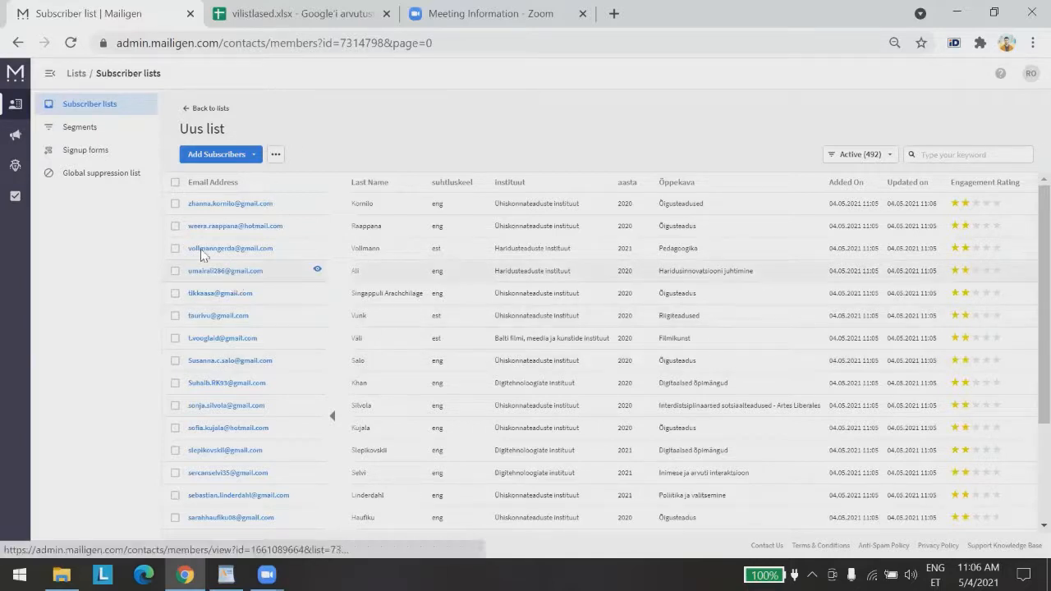
left_click(108, 132)
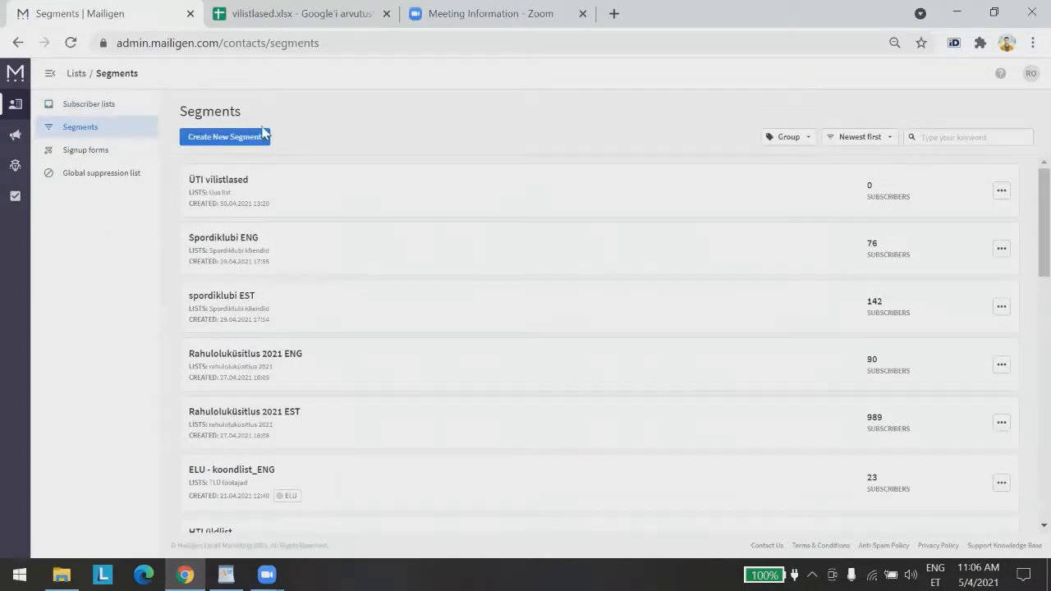
Create a segment titled 'Vilistlased ENG' from Uus list and continue to its filter criteria
left_click(216, 136)
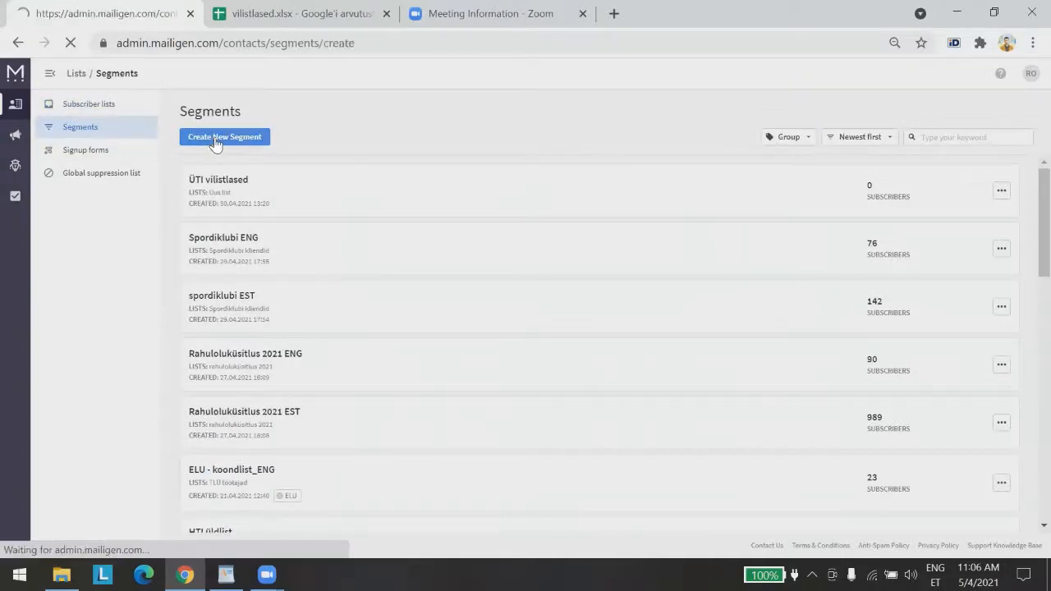
left_click(287, 129)
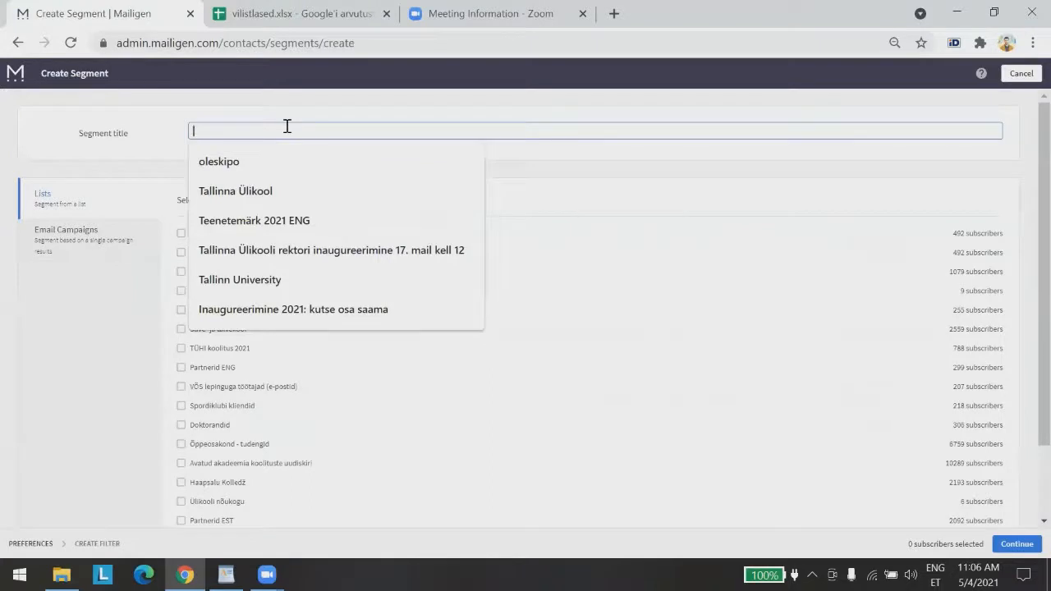
type("Vilistlased ENG")
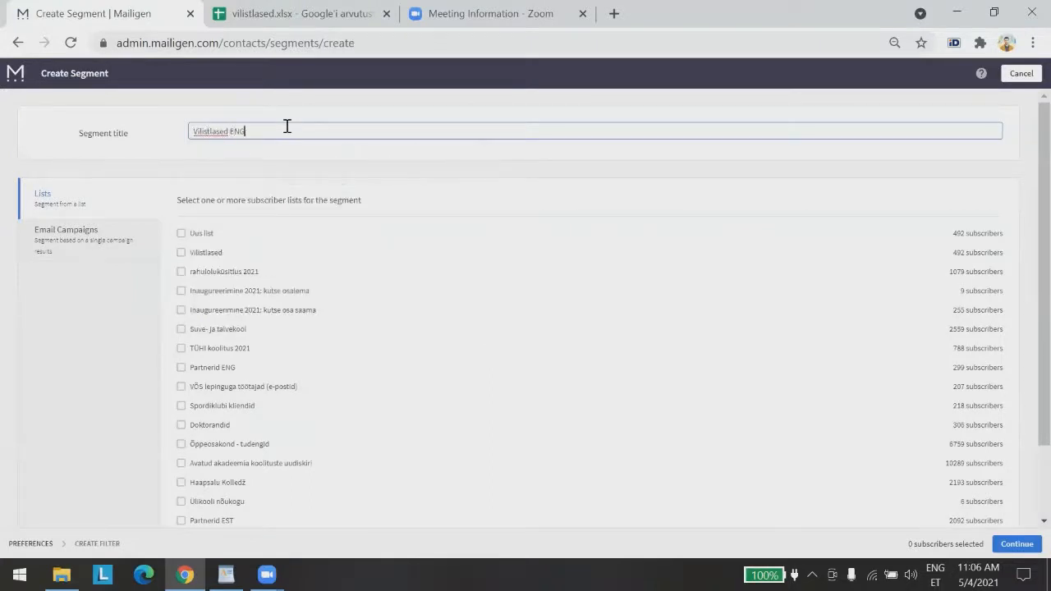
left_click(53, 367)
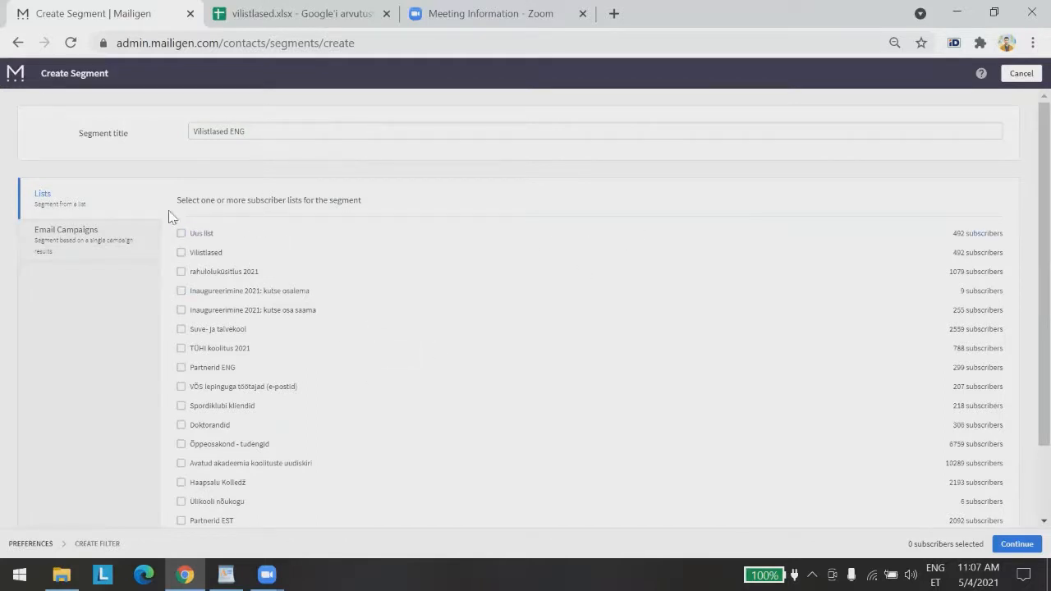
left_click(181, 233)
left_click(1016, 543)
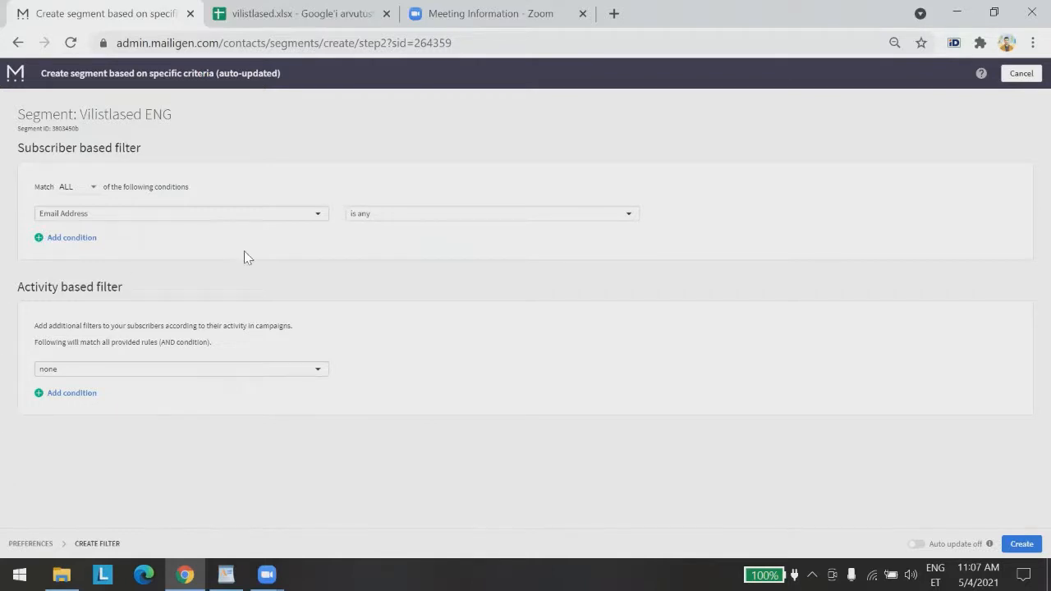
Filter the segment on suhtluskeel is eng, turn on auto update, and create it
left_click(319, 218)
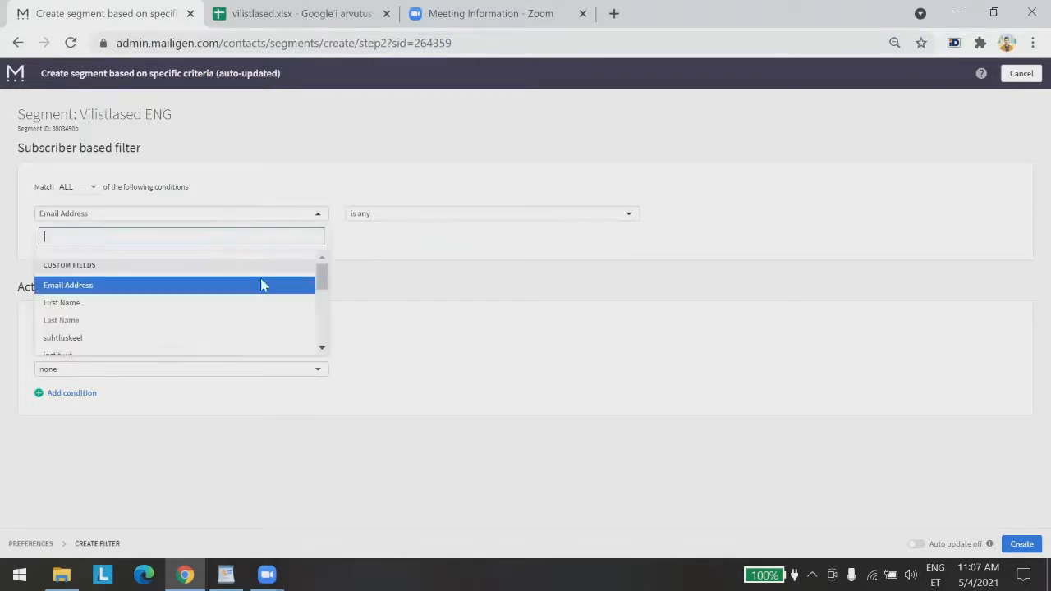
left_click(206, 337)
left_click(394, 220)
left_click(389, 237)
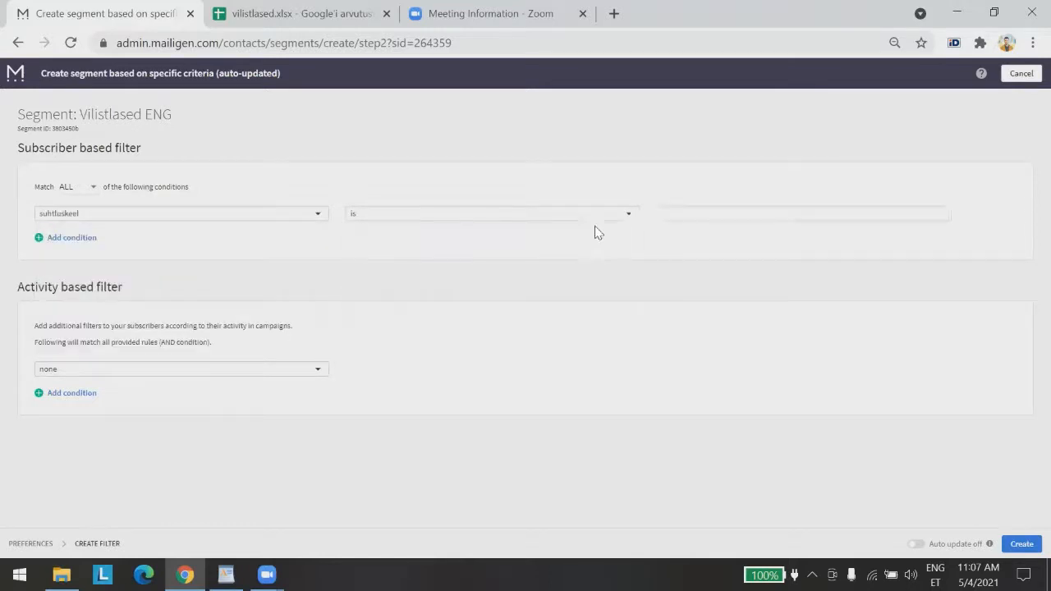
left_click(713, 215)
type("eng")
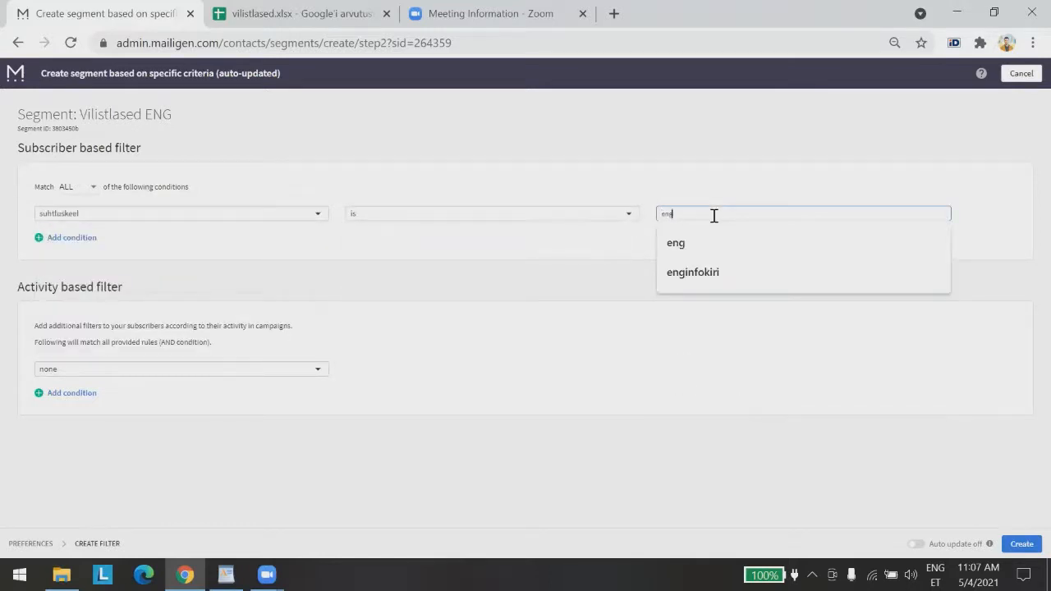
left_click(586, 392)
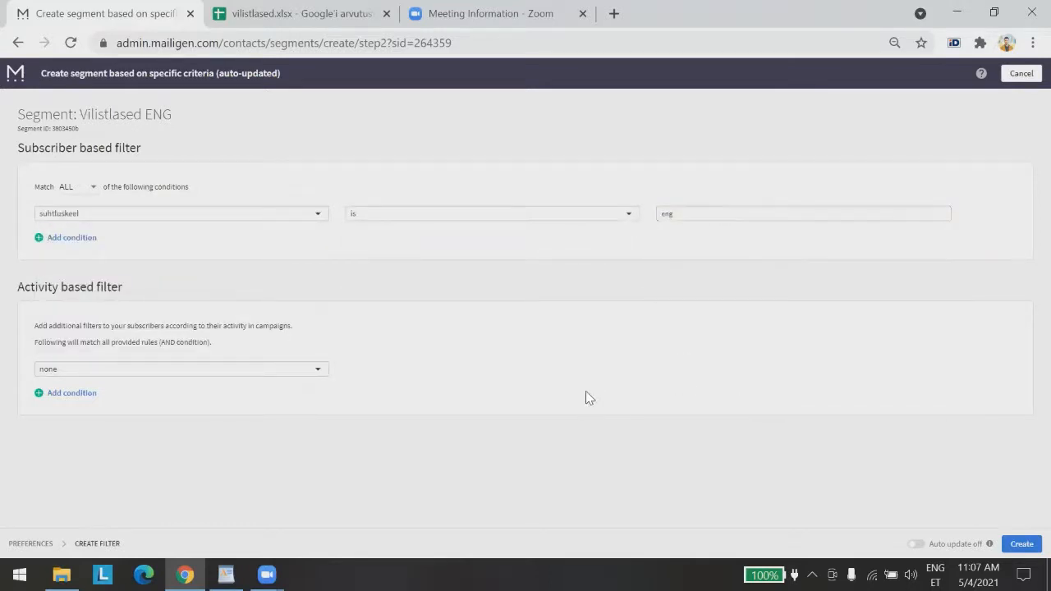
left_click(916, 544)
left_click(1022, 541)
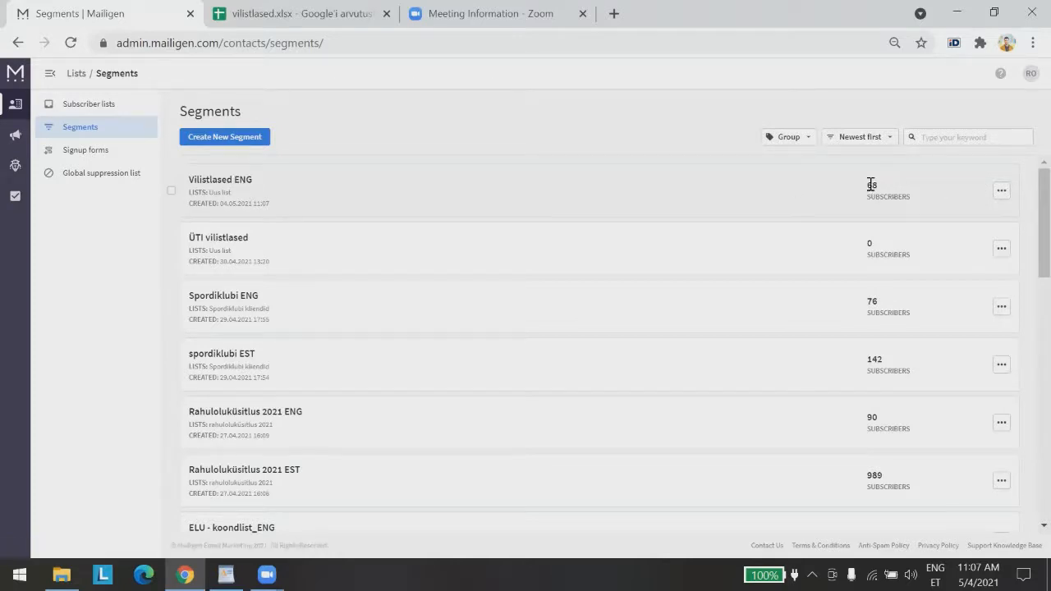
Open the Vilistlased ENG segment and bring up its filter conditions for editing
left_click_drag(871, 183, 880, 184)
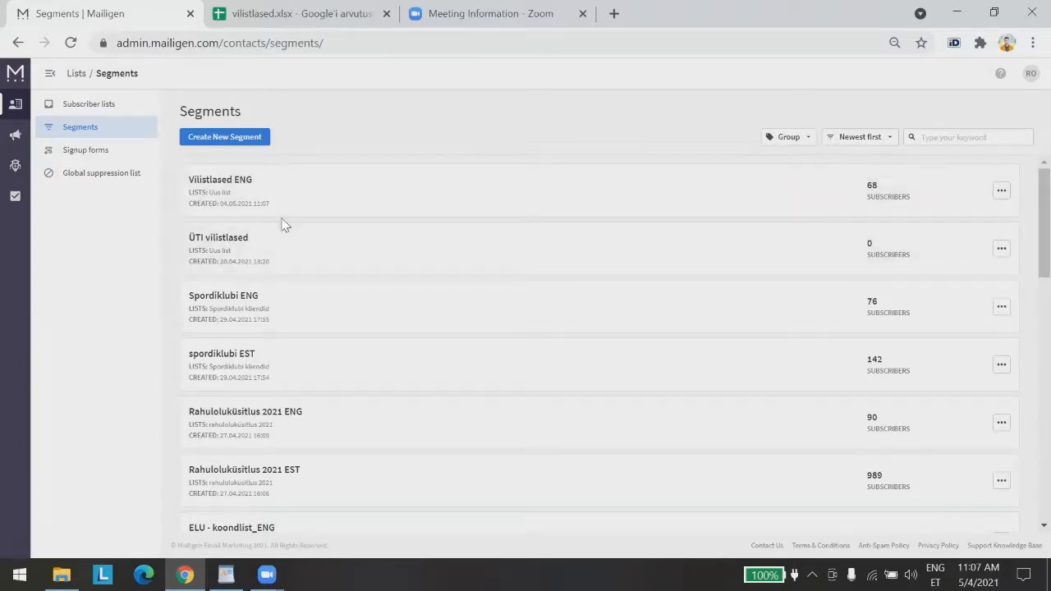
left_click(213, 182)
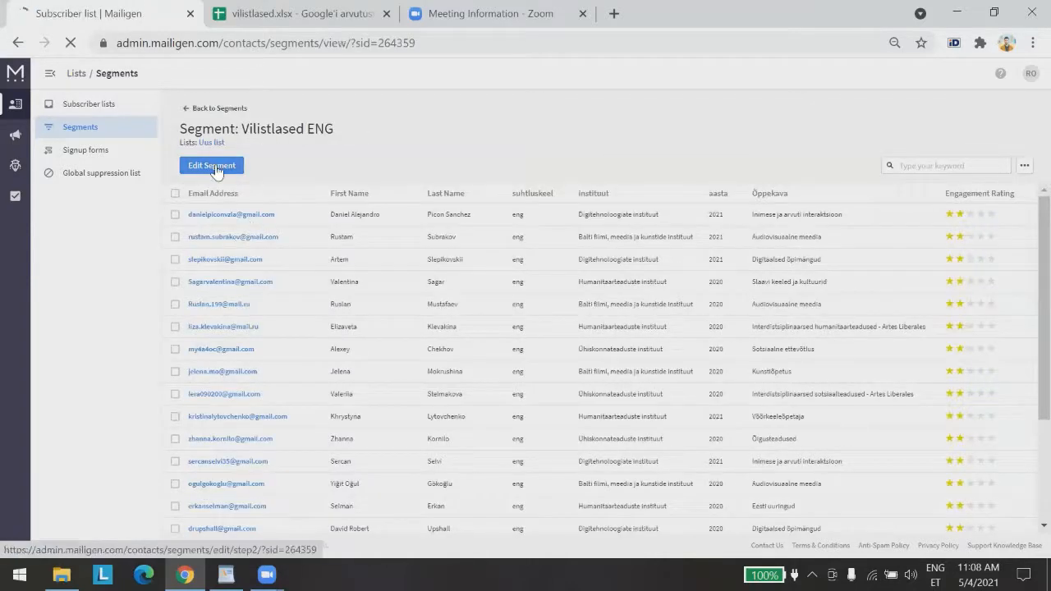
left_click(213, 166)
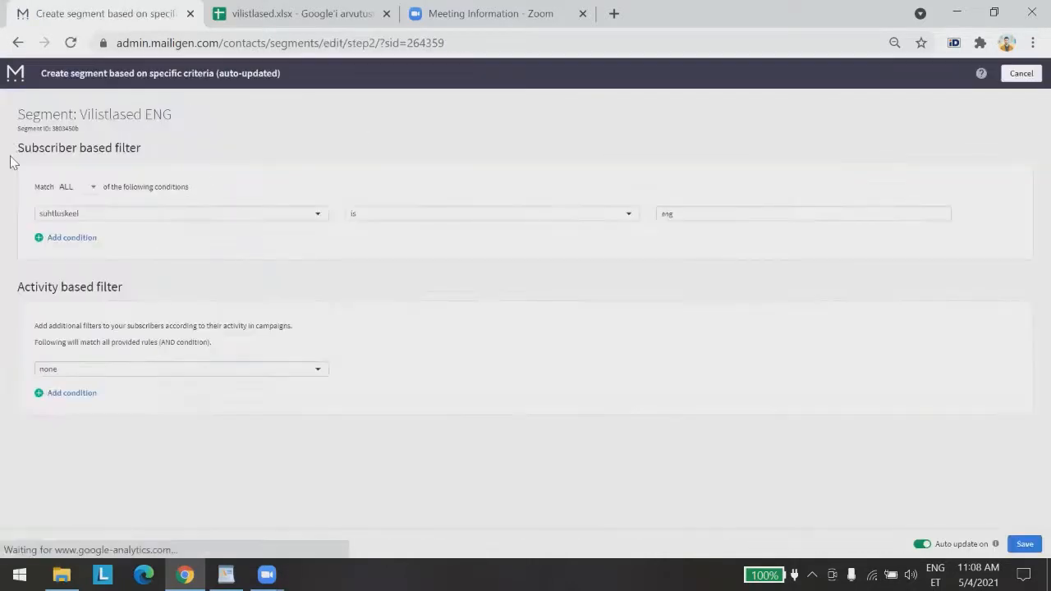
Add a second condition, instituut is 'Haridusteaduste instituut', and save the segment
left_click(54, 239)
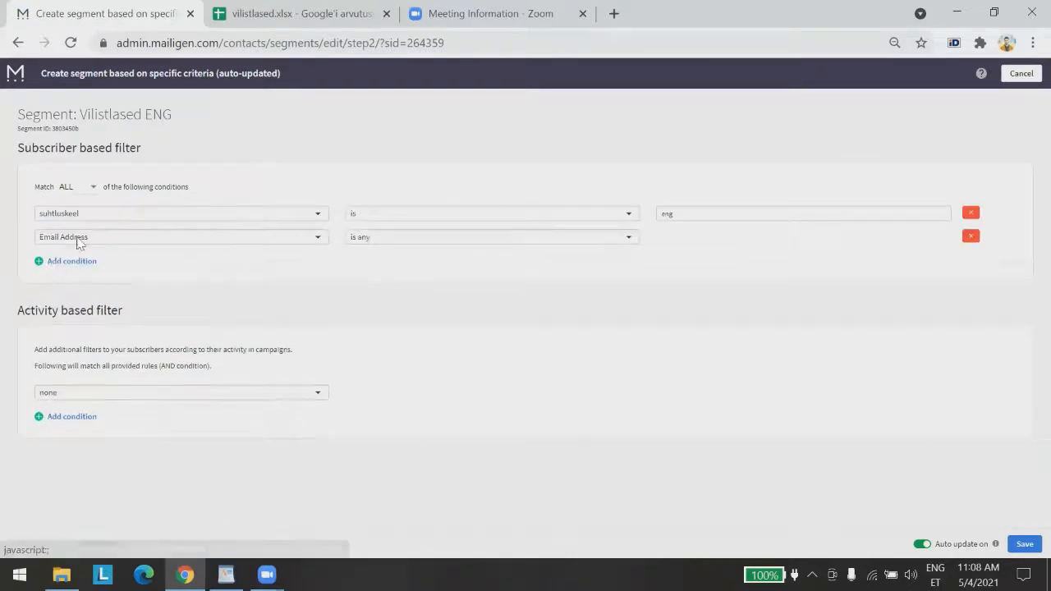
left_click(247, 238)
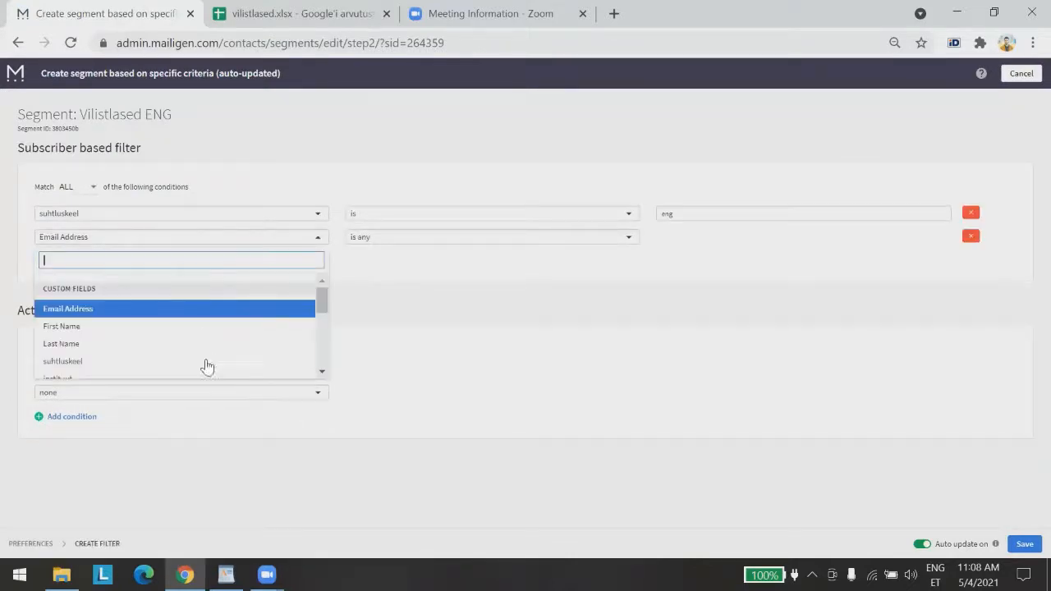
left_click(321, 373)
left_click(322, 372)
left_click(120, 316)
left_click(399, 238)
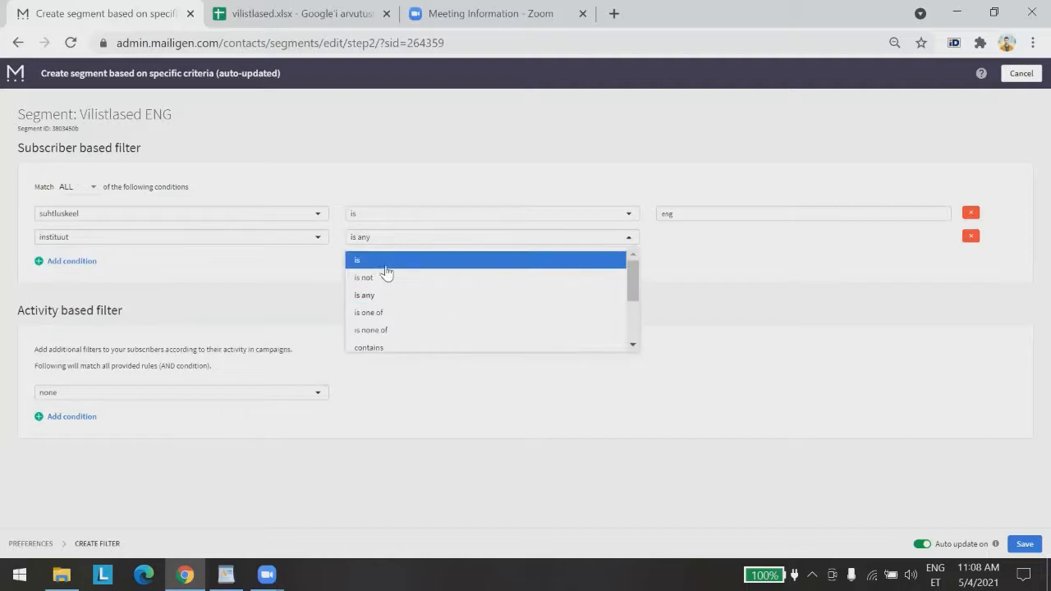
left_click(386, 258)
left_click(667, 239)
type("H")
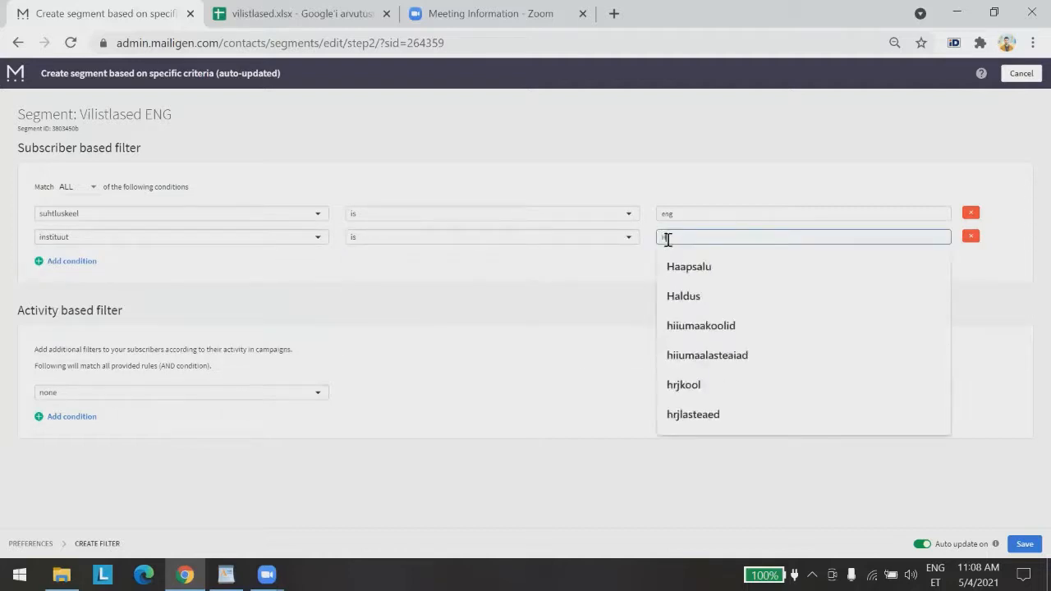
type("aridusteadus")
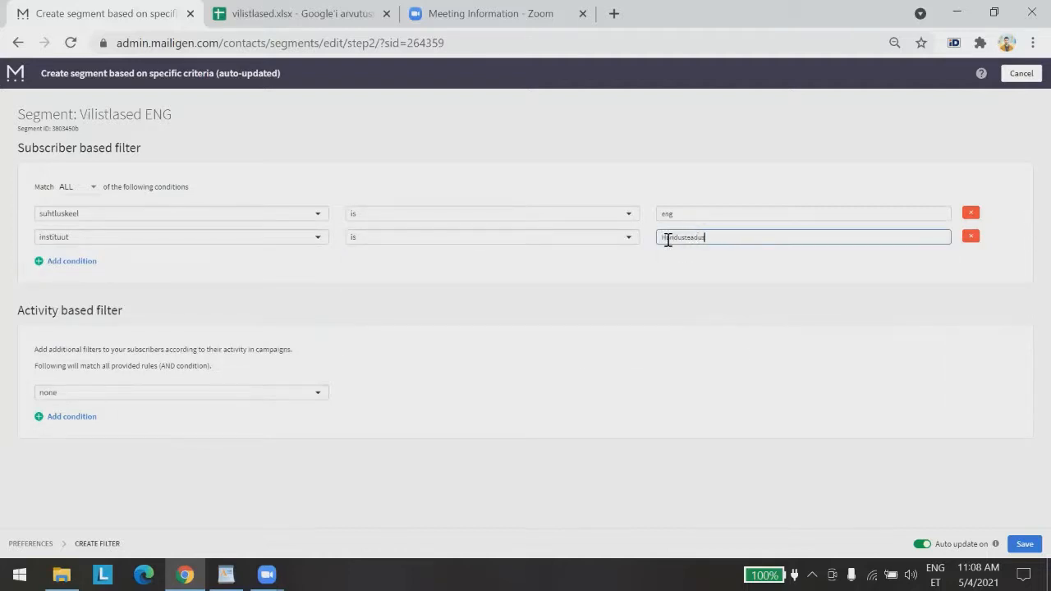
type("te instituut")
left_click(670, 266)
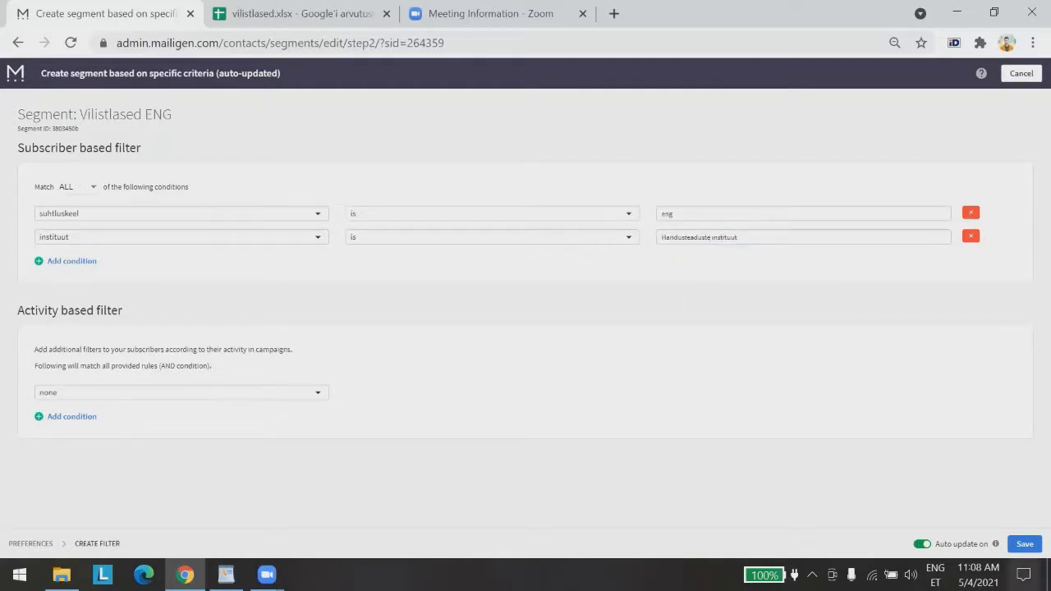
left_click(1024, 543)
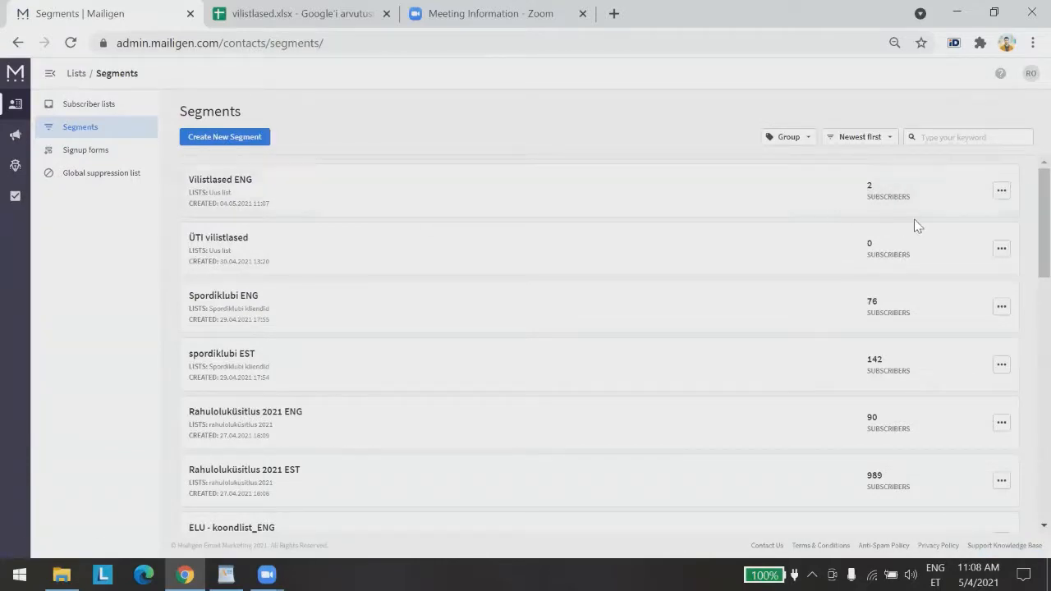
left_click(237, 187)
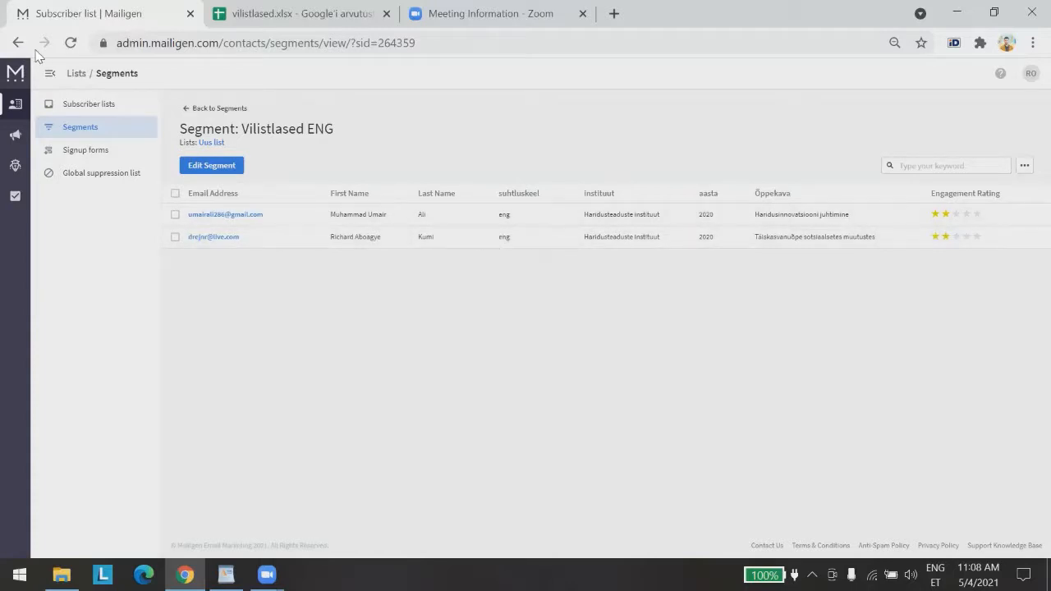
left_click(197, 108)
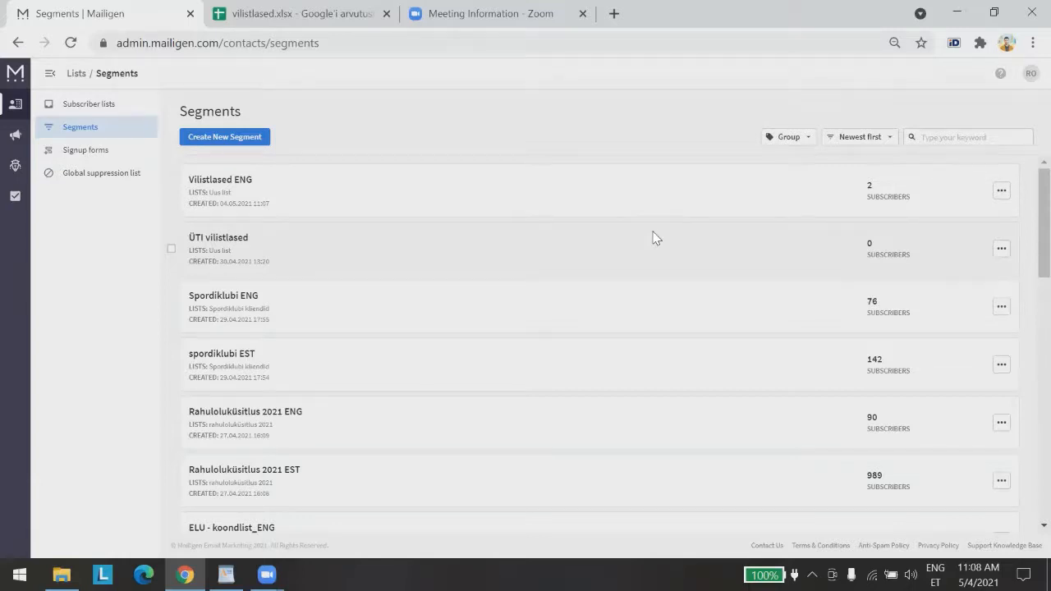
View Uus list's subscribers, then return to the Subscriber Lists overview
left_click(120, 105)
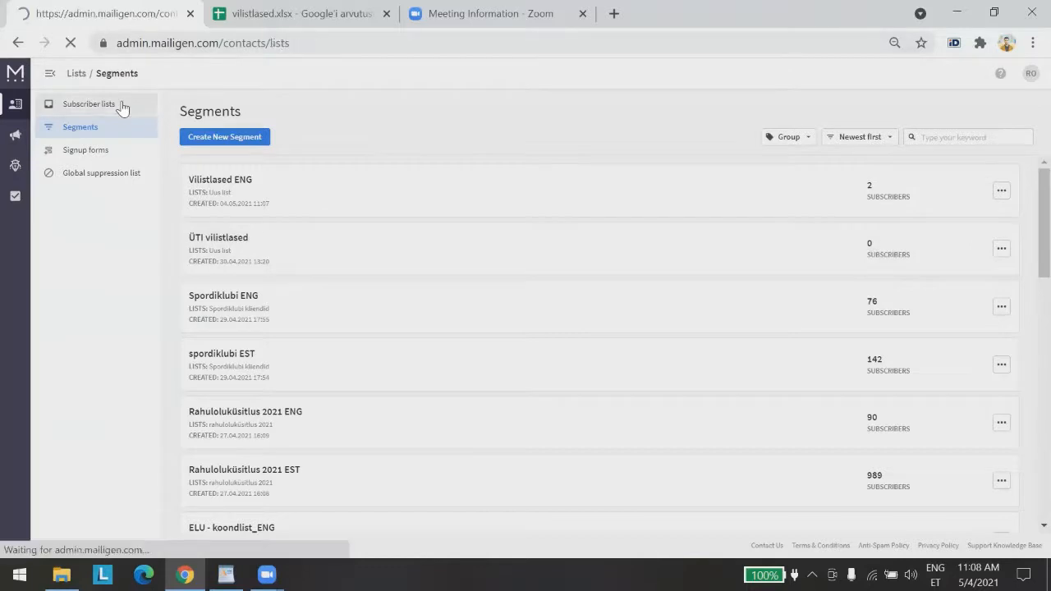
left_click(201, 187)
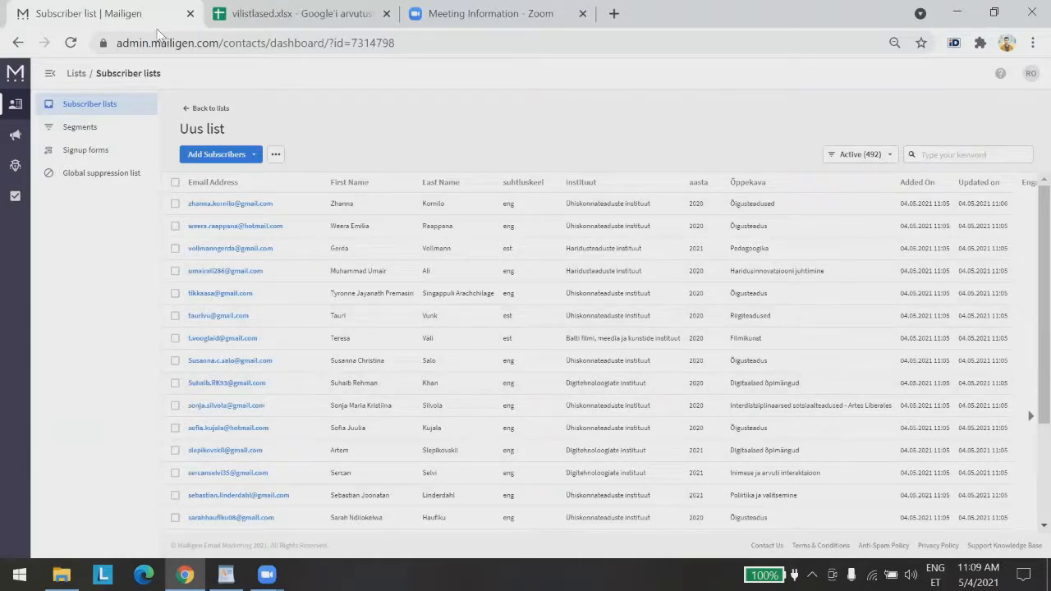
left_click(92, 110)
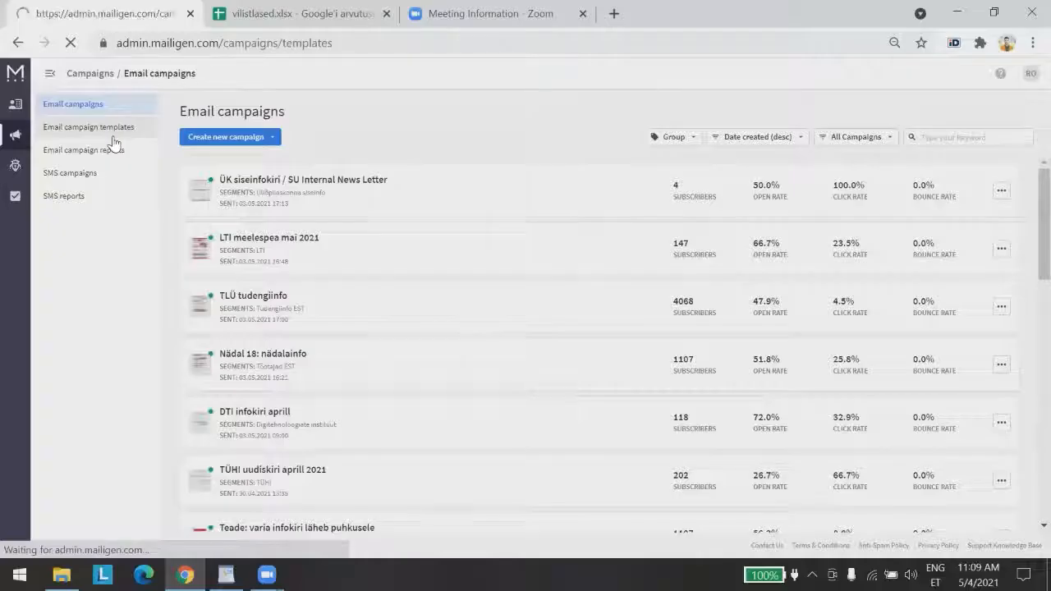
Go to the Dashboard and open the Email campaigns list of sent newsletters
left_click(103, 128)
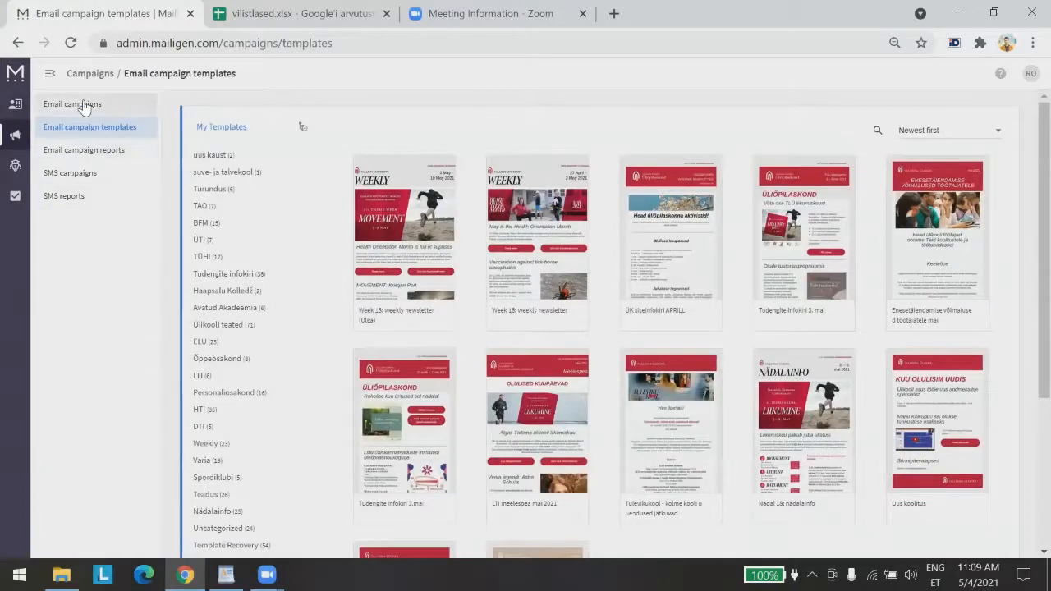
left_click(11, 74)
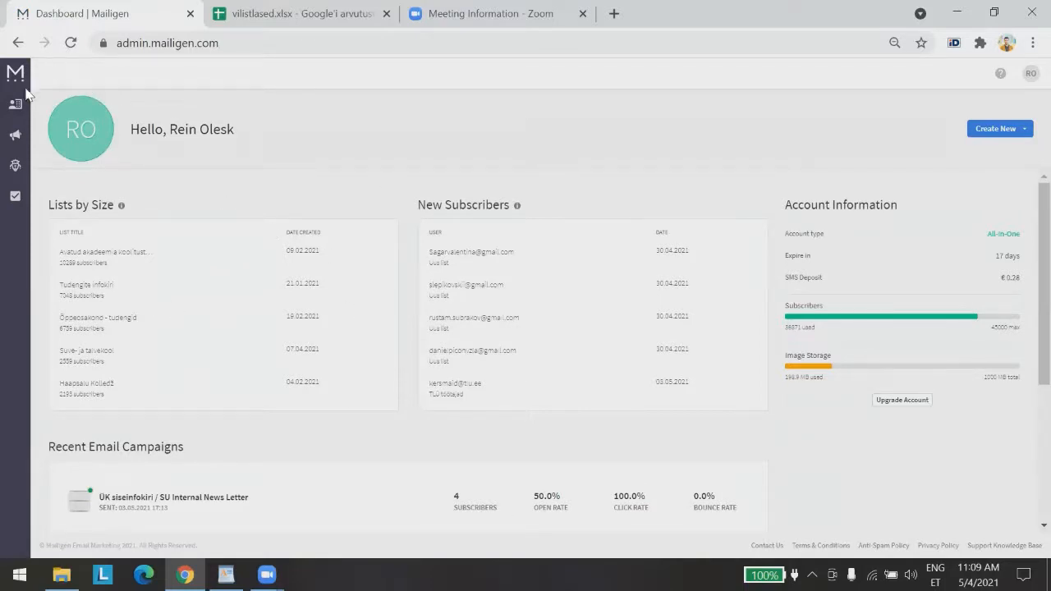
left_click(16, 141)
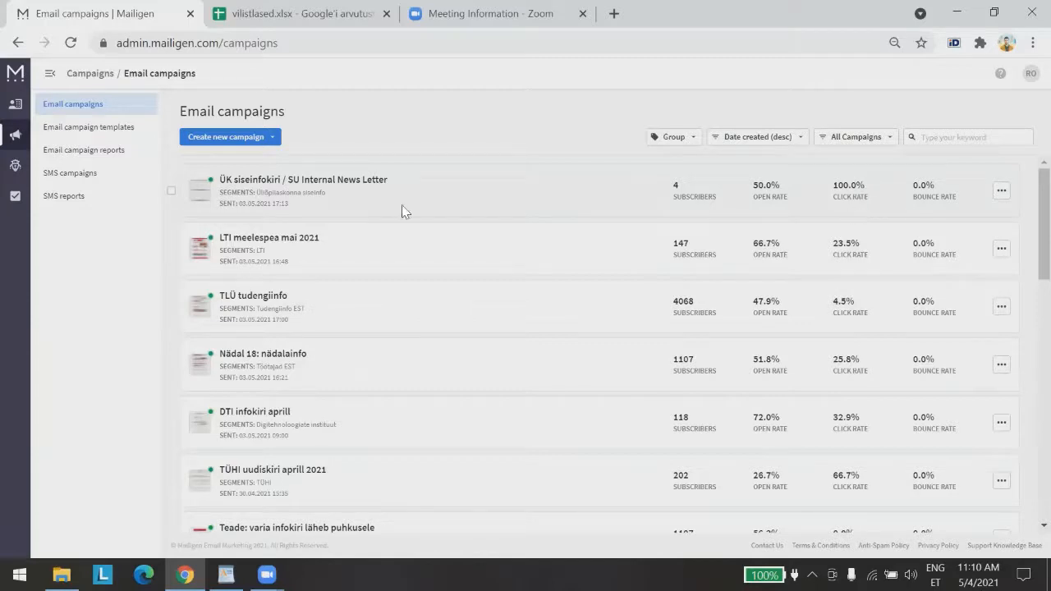
scroll(414, 222, "down", 1)
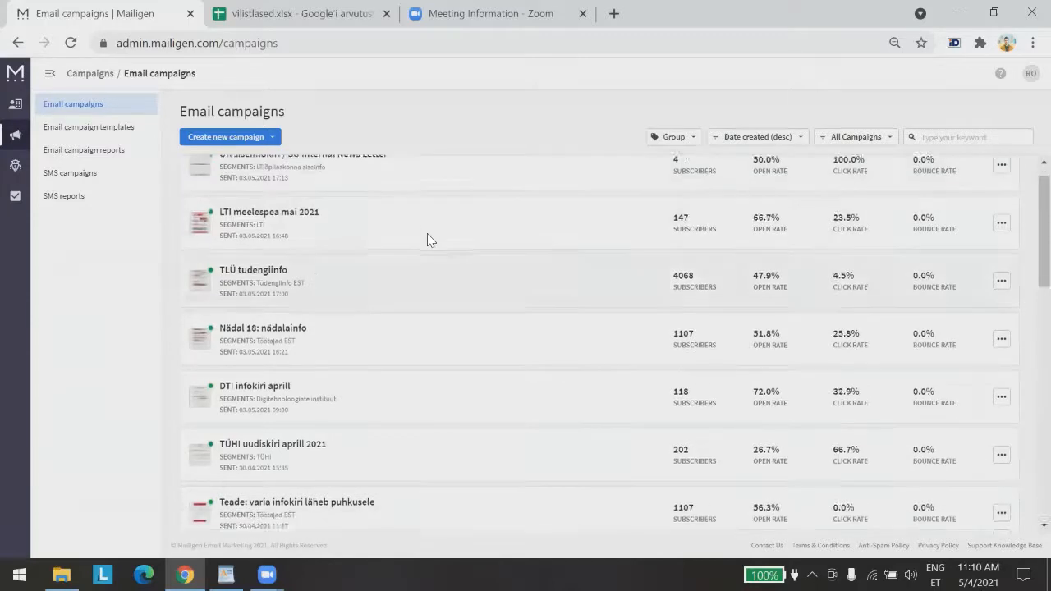
scroll(425, 238, "up", 1)
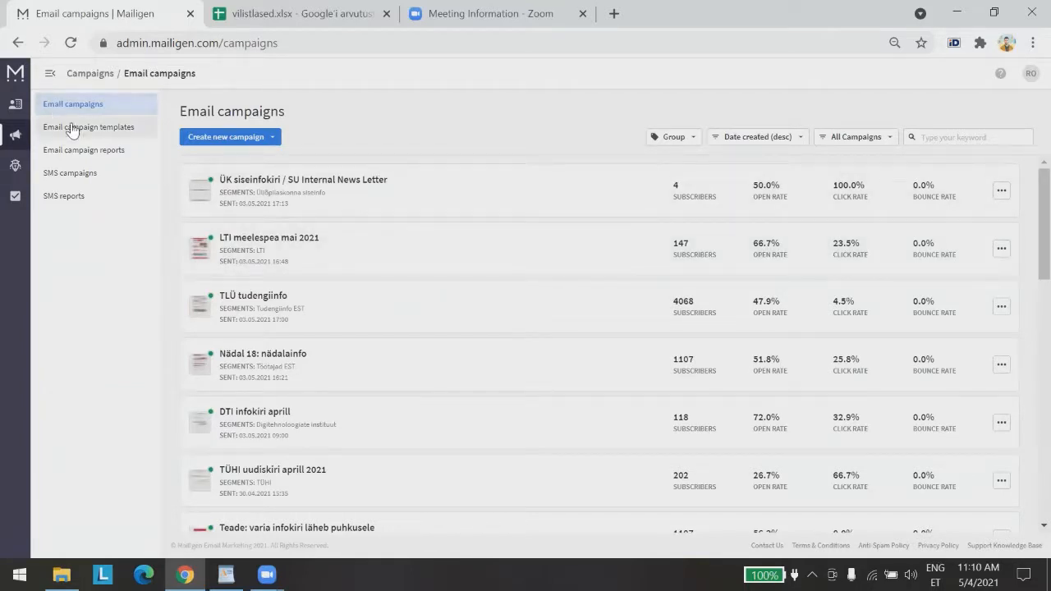
Open Email campaign templates and page through all three pages of templates
left_click(50, 73)
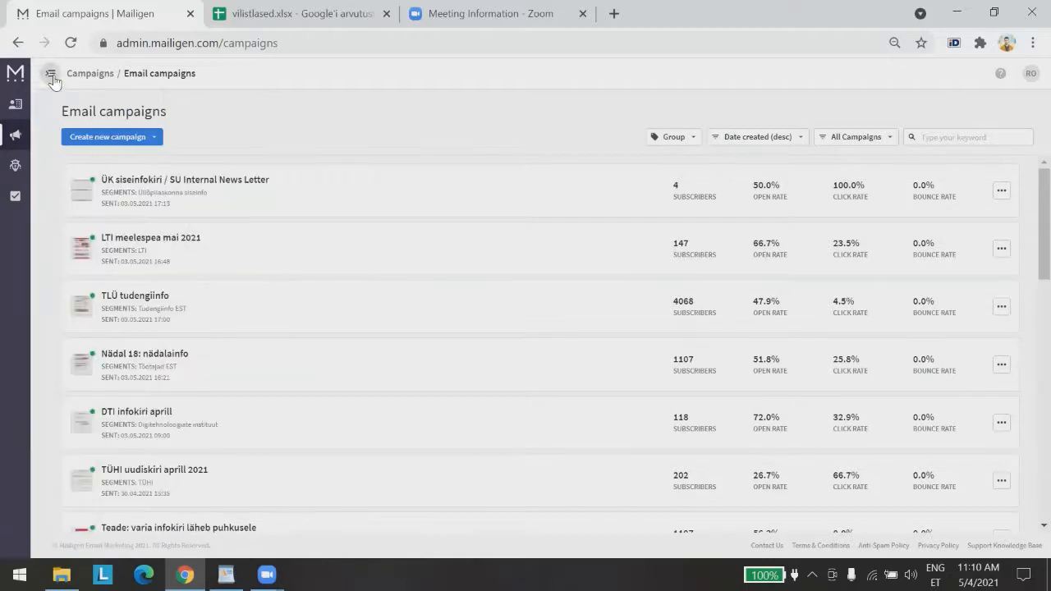
left_click(51, 73)
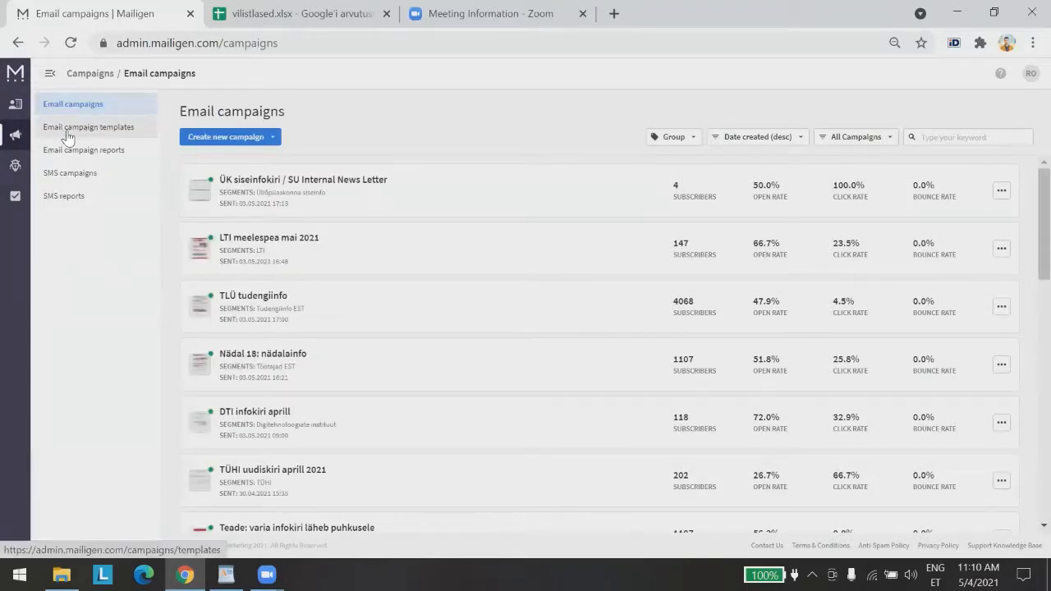
left_click(86, 128)
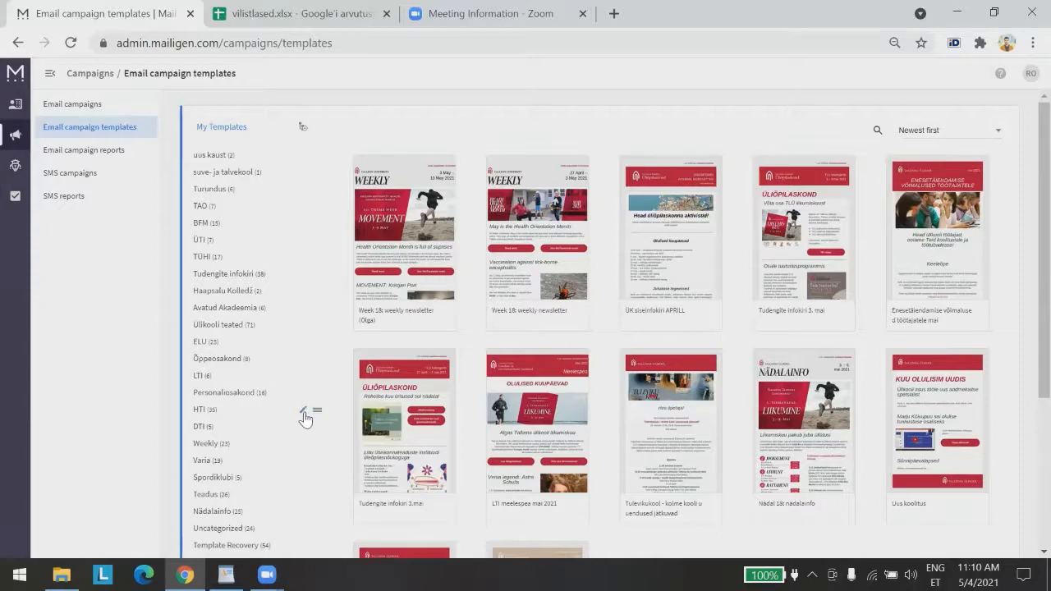
scroll(340, 393, "down", 5)
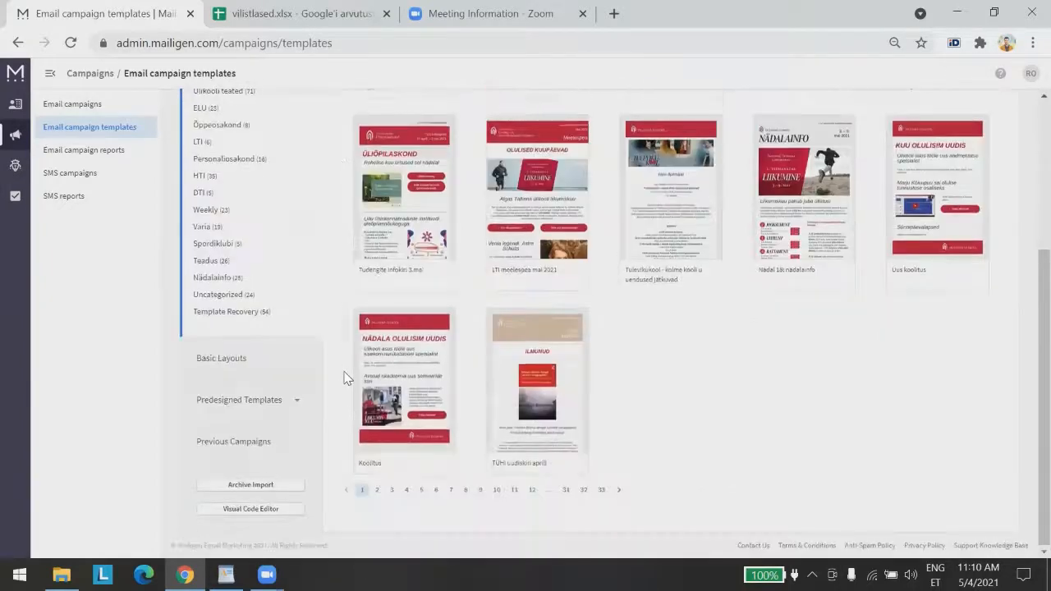
left_click(375, 492)
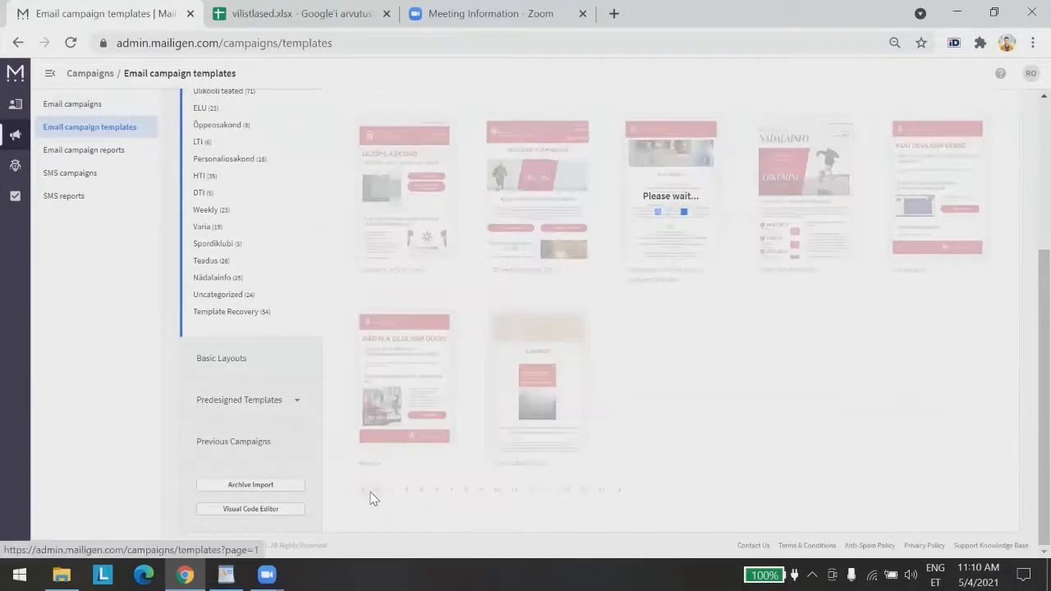
left_click(392, 501)
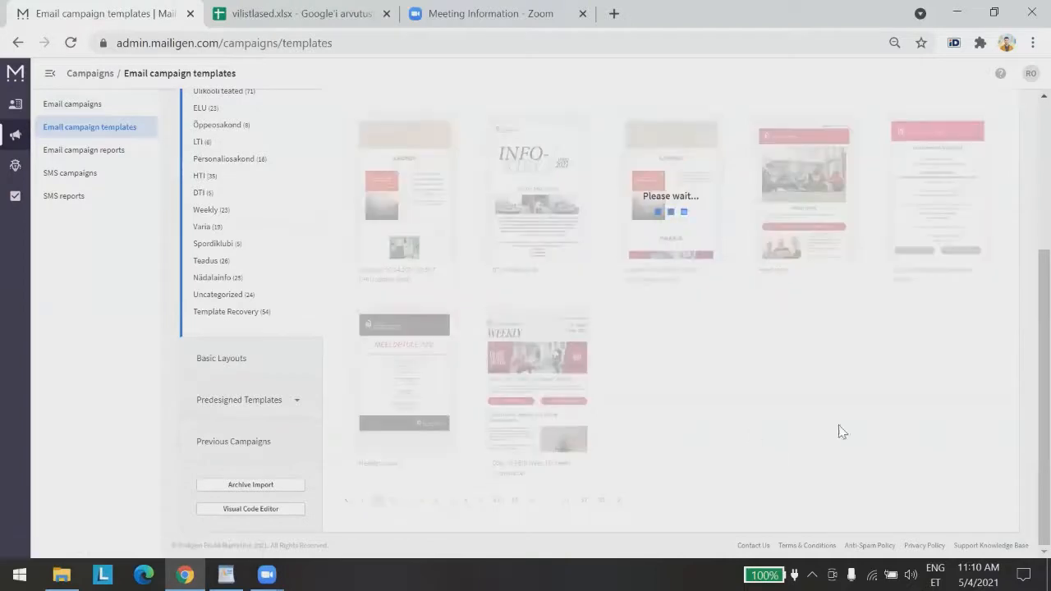
left_click(359, 493)
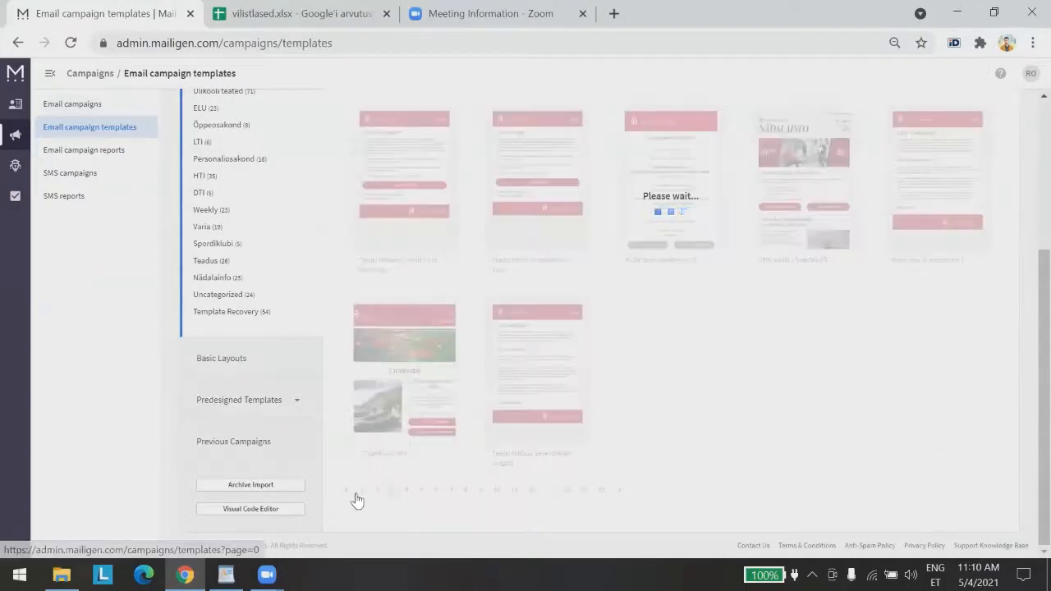
scroll(934, 172, "up", 2)
scroll(715, 118, "up", 1)
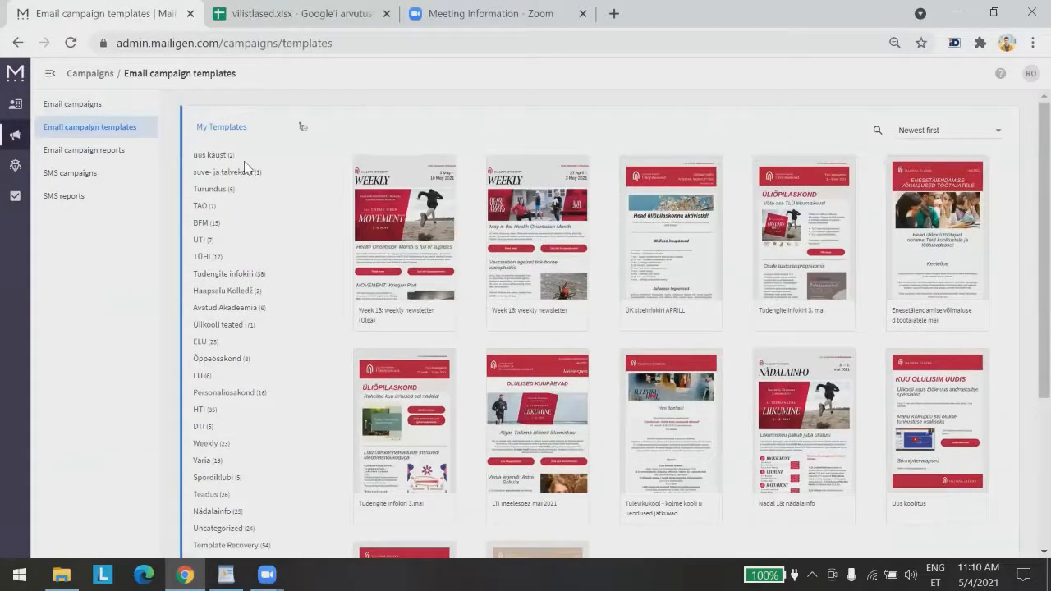
Filter the templates to the uus kaust folder, then show all templates again
left_click(210, 156)
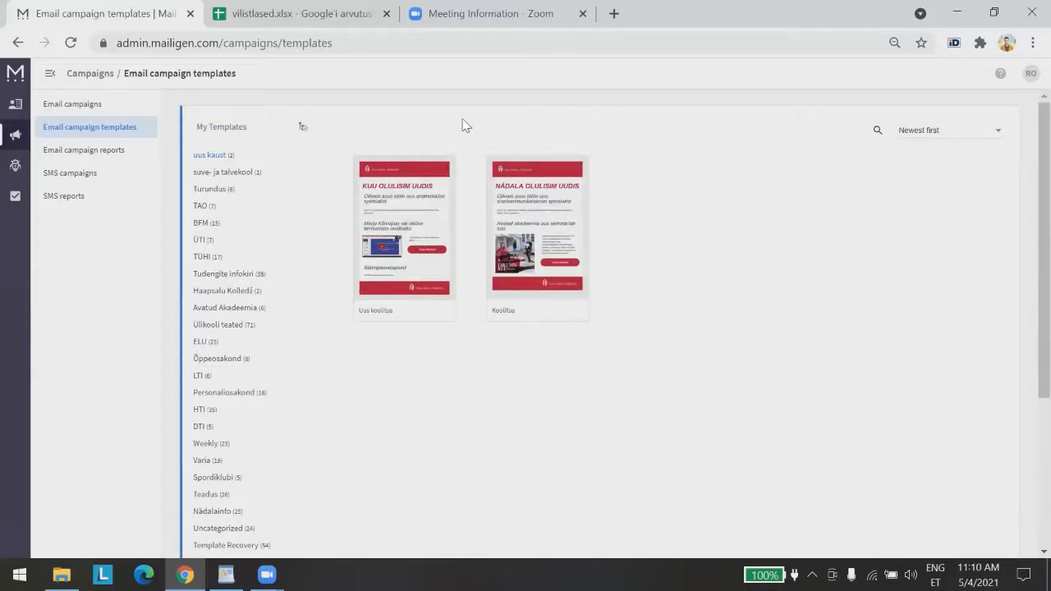
left_click(213, 128)
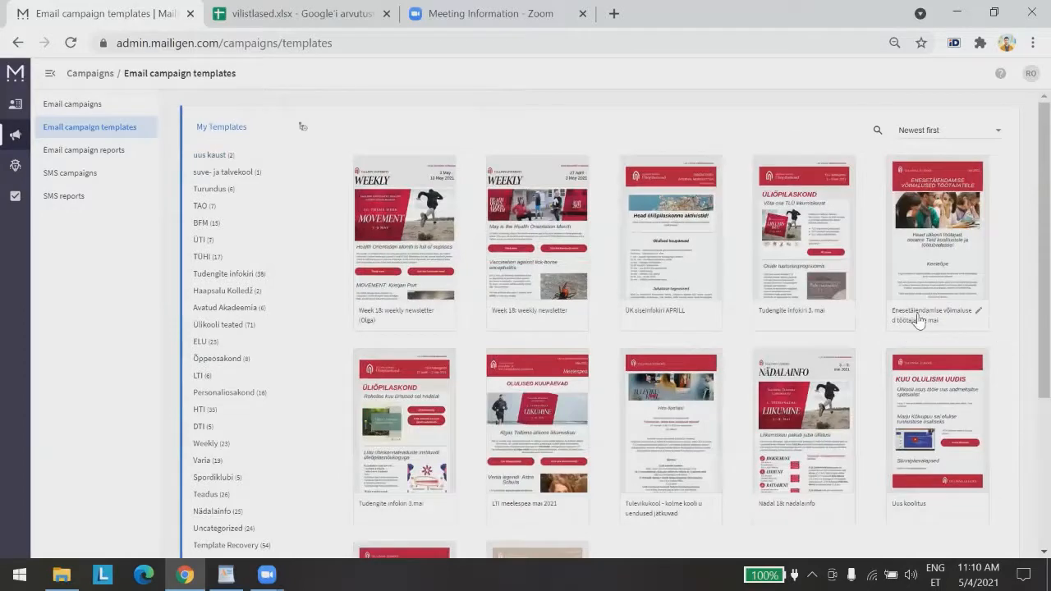
scroll(816, 476, "down", 1)
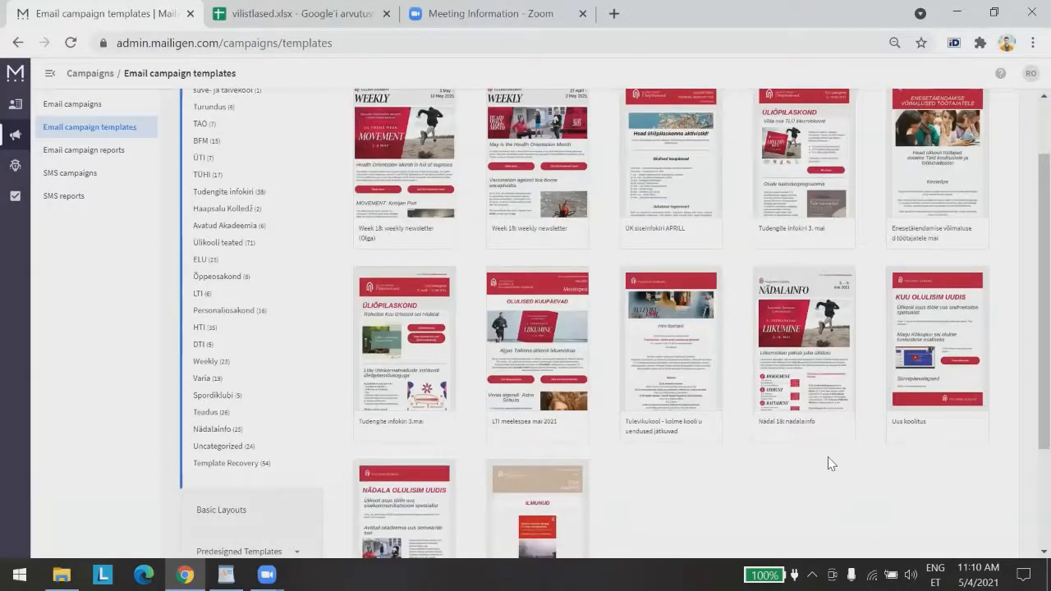
mouse_move(956, 287)
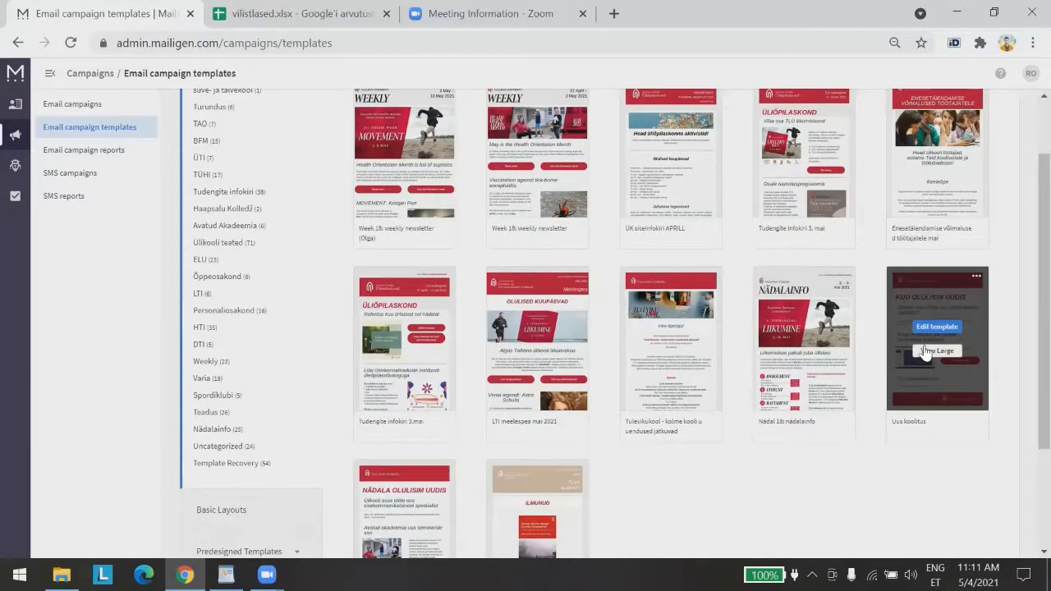
scroll(258, 222, "up", 1)
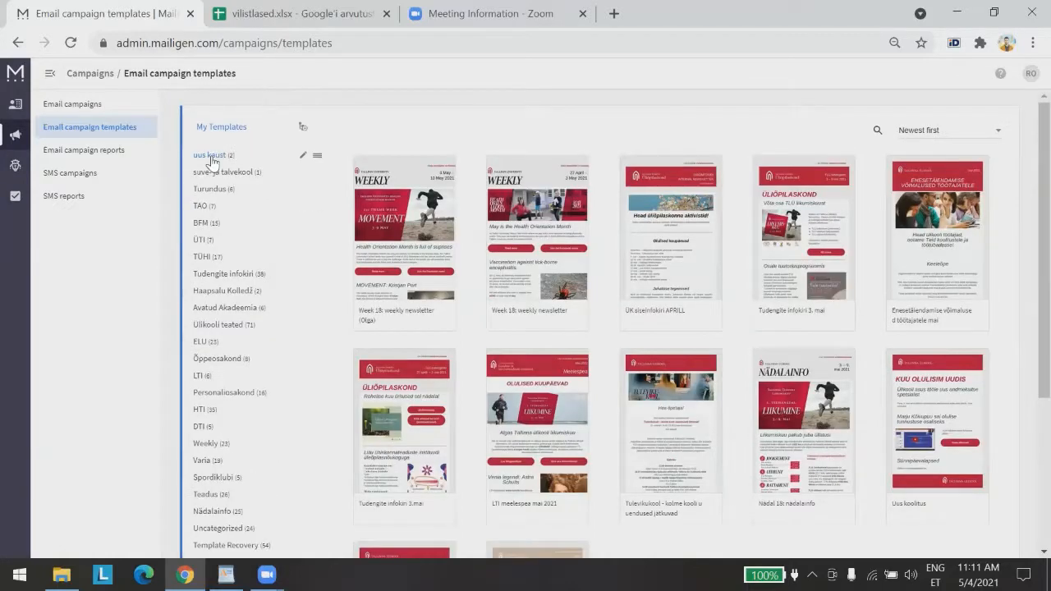
Duplicate the Uus koolitus template as 'Copy of Uus koolitus'
scroll(1030, 408, "down", 1)
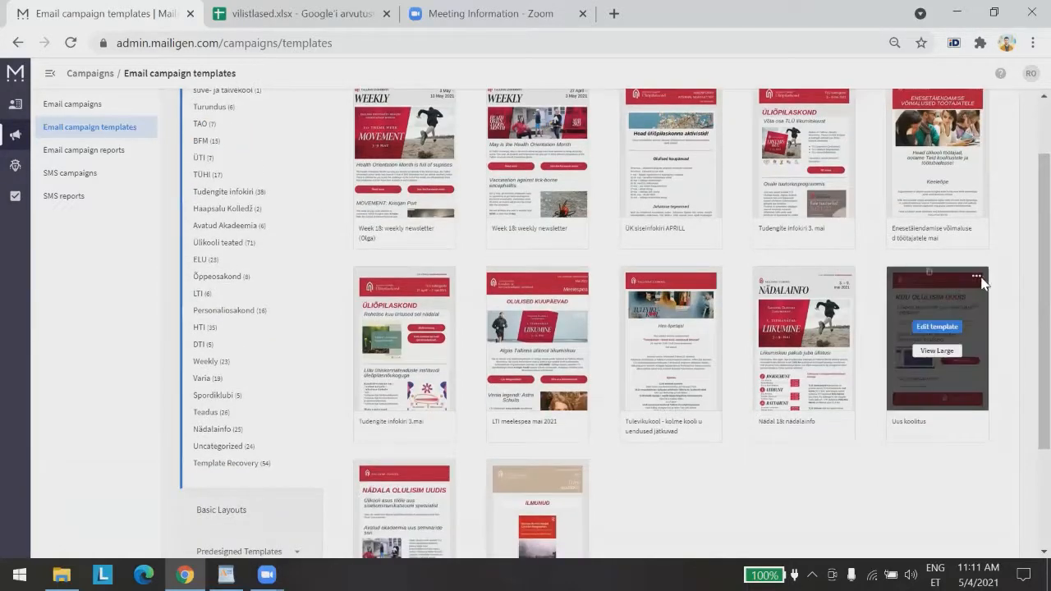
left_click(975, 277)
left_click(930, 274)
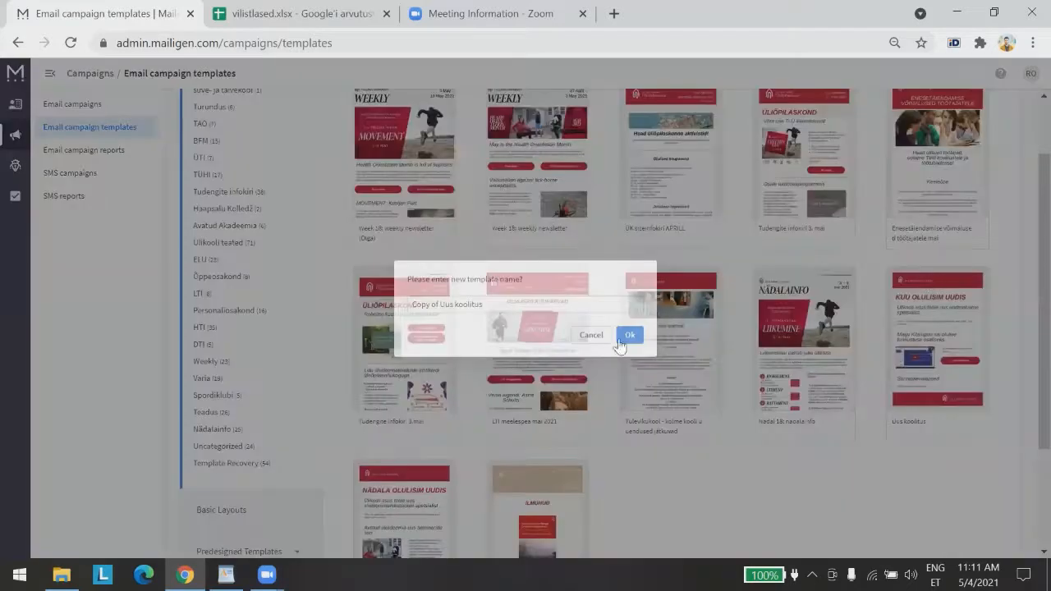
left_click(628, 333)
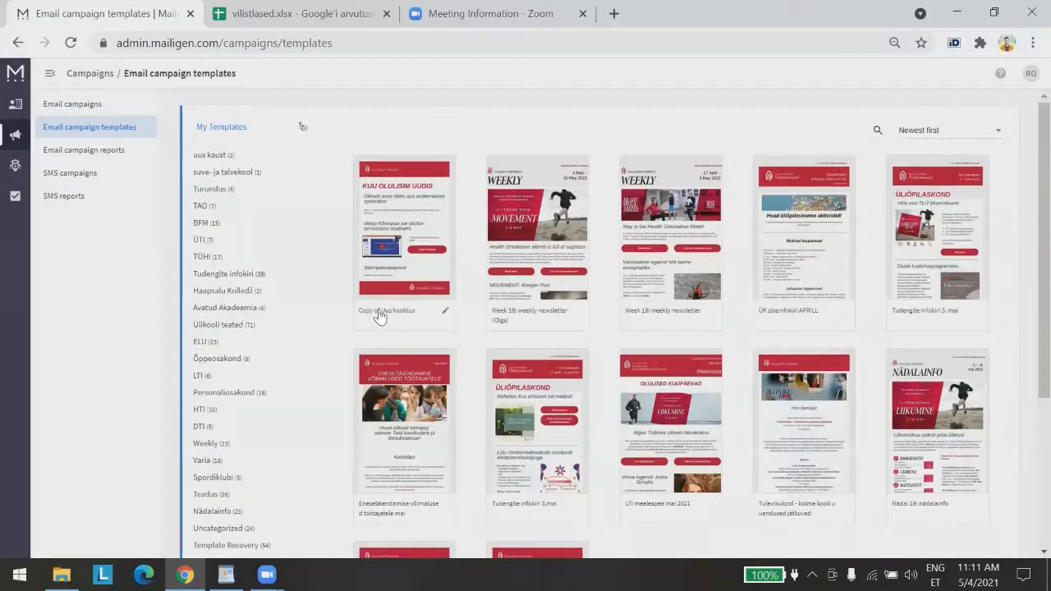
Move the copy into the uus kaust category and confirm the folder holds three templates
mouse_move(431, 175)
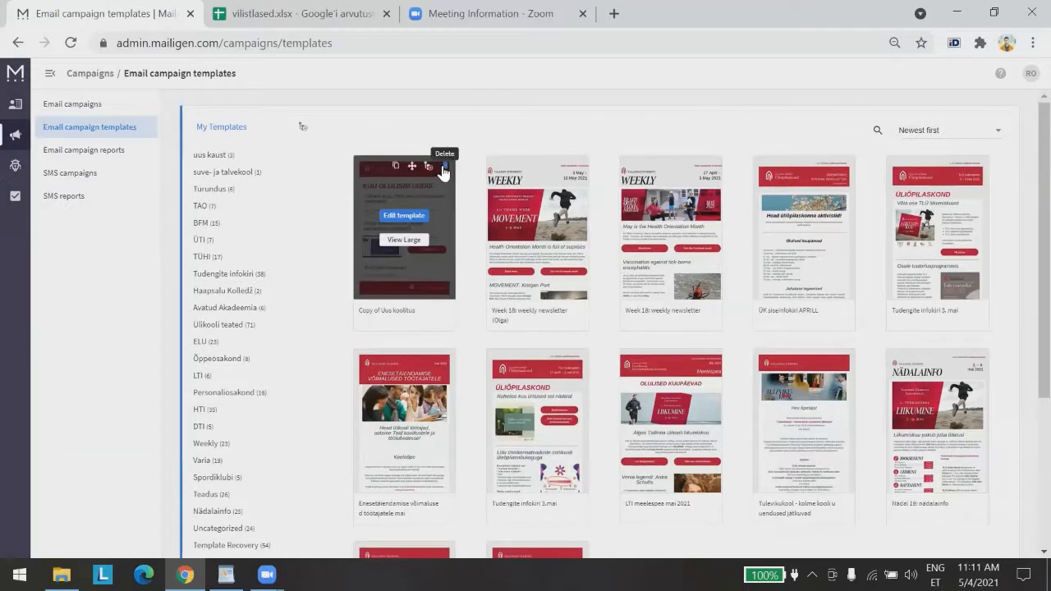
left_click(428, 167)
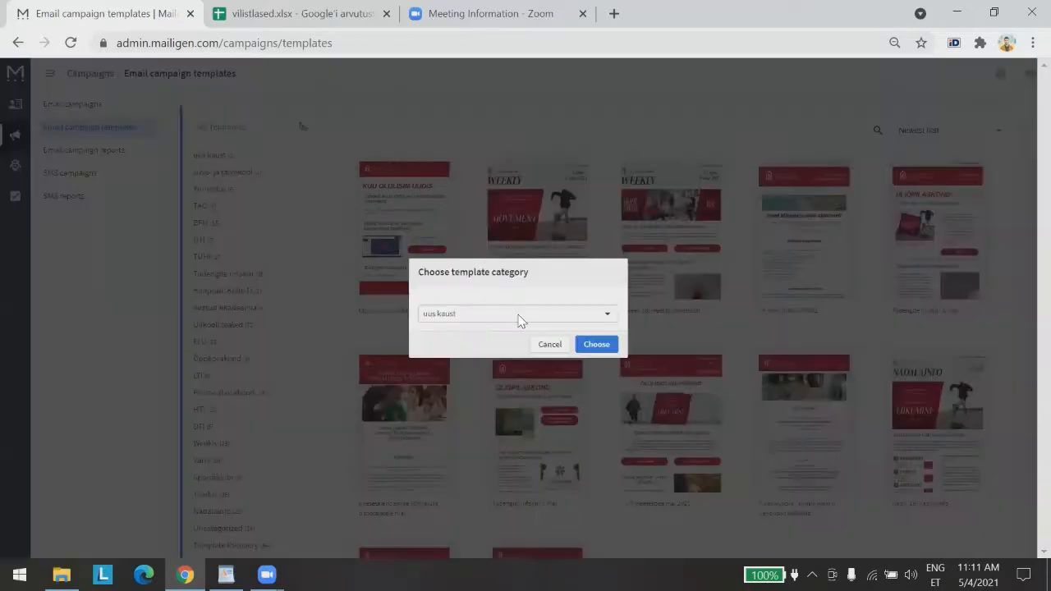
left_click(474, 313)
left_click(447, 335)
left_click(587, 344)
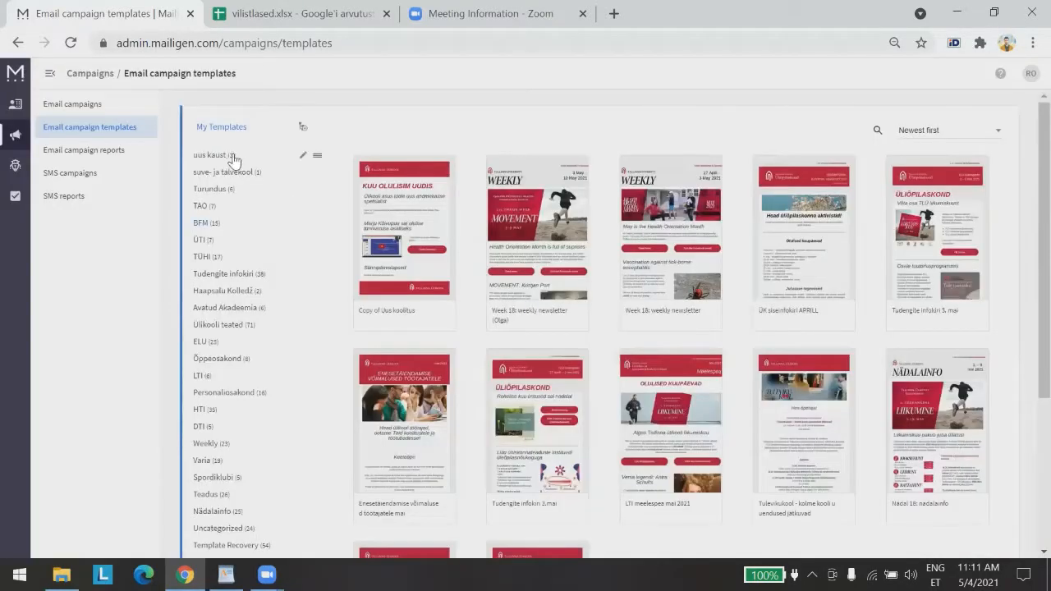
left_click(233, 158)
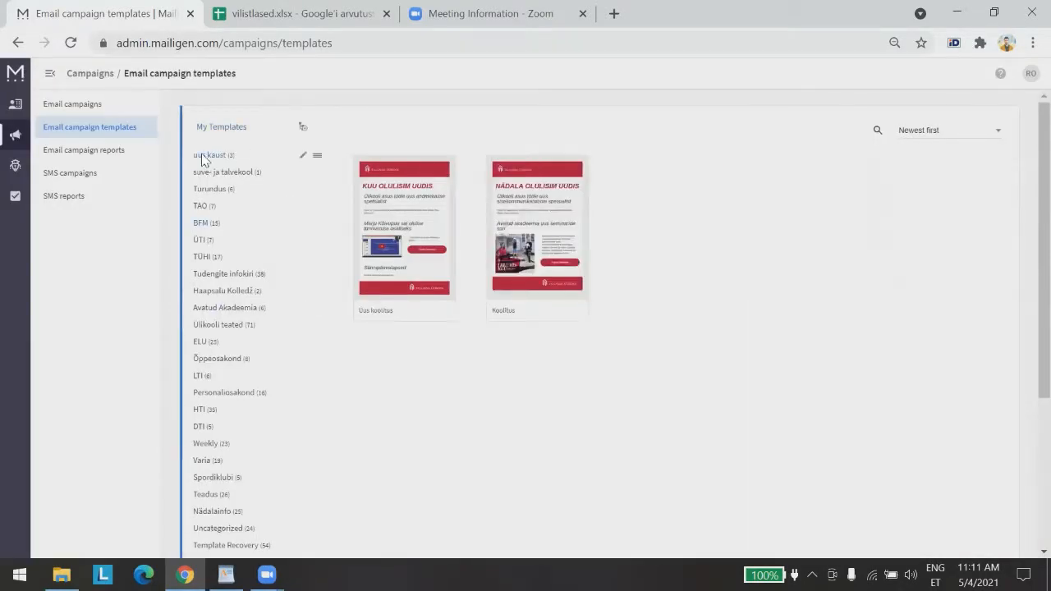
left_click(72, 43)
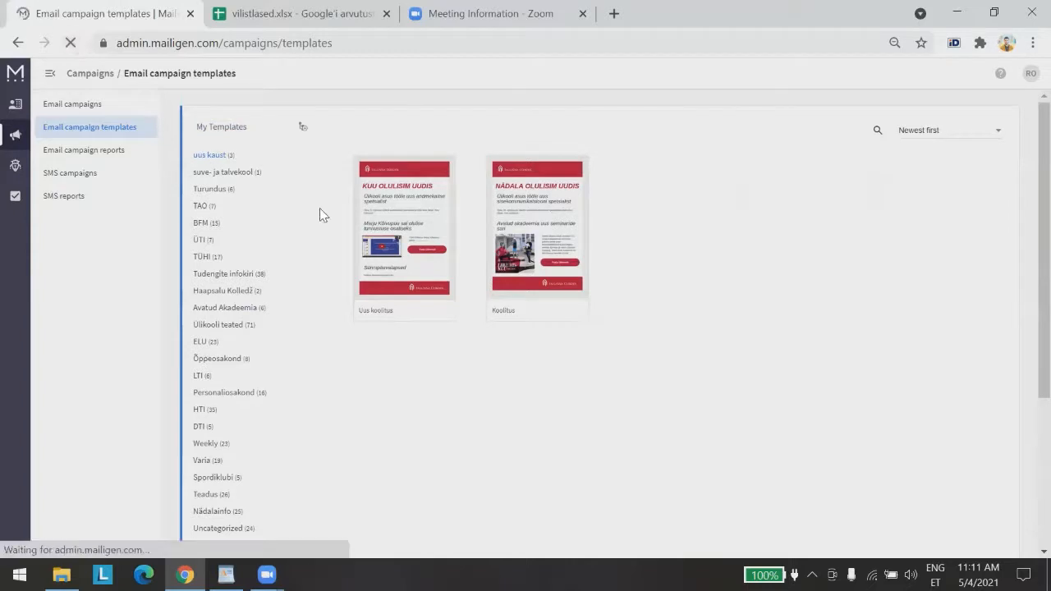
left_click(208, 155)
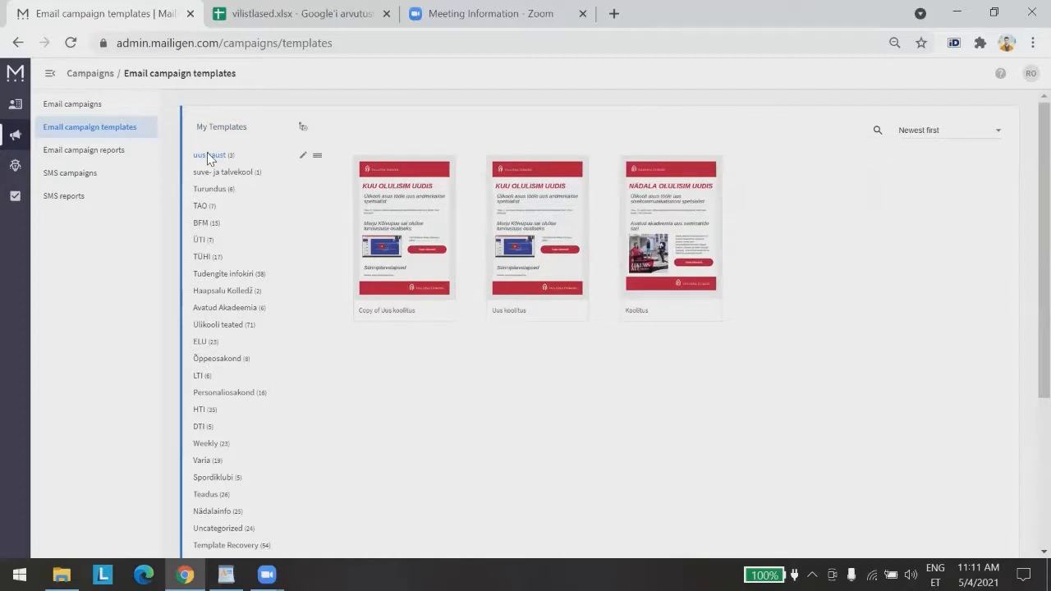
mouse_move(426, 210)
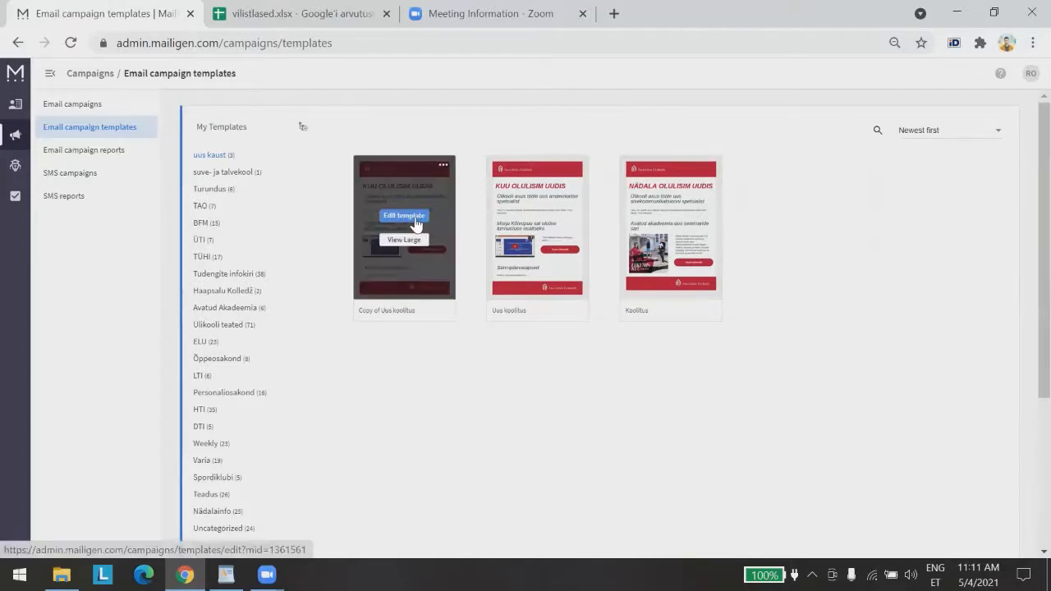
Open 'Copy of Uus koolitus' in the template editor
left_click(415, 218)
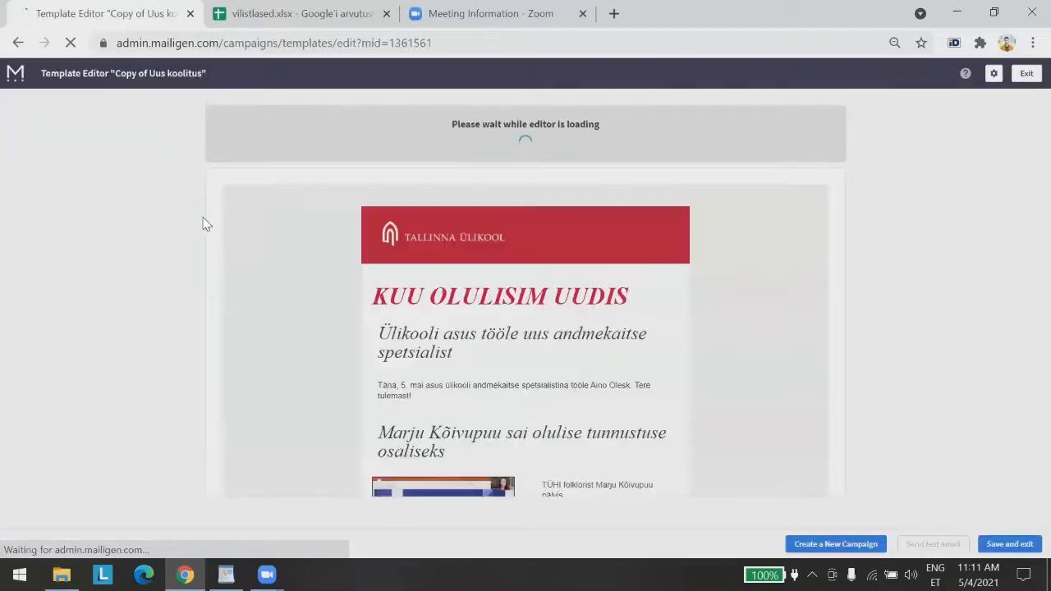
scroll(184, 227, "down", 3)
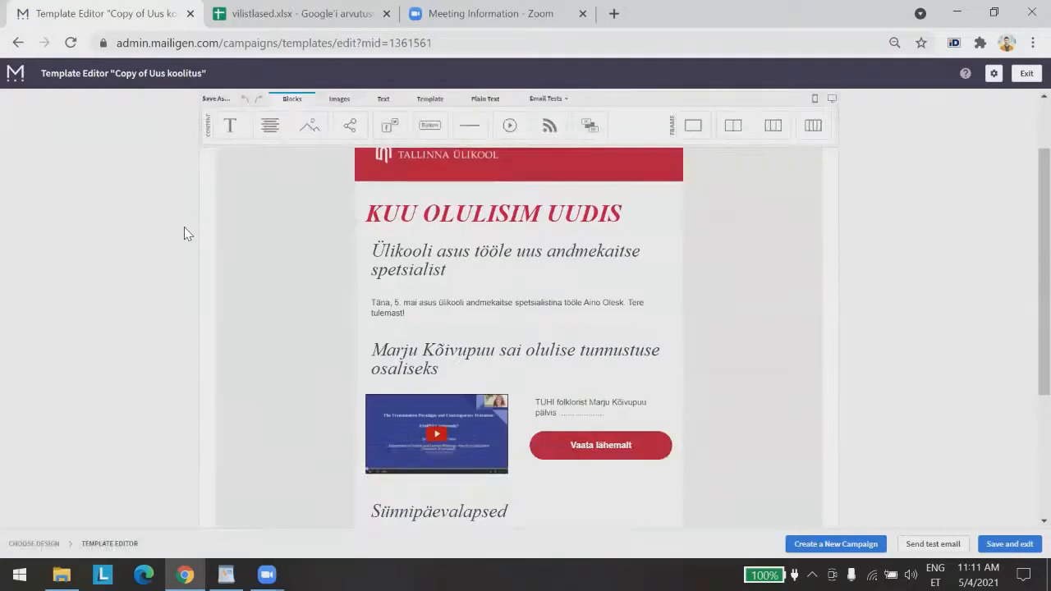
scroll(184, 228, "up", 1)
scroll(186, 235, "up", 1)
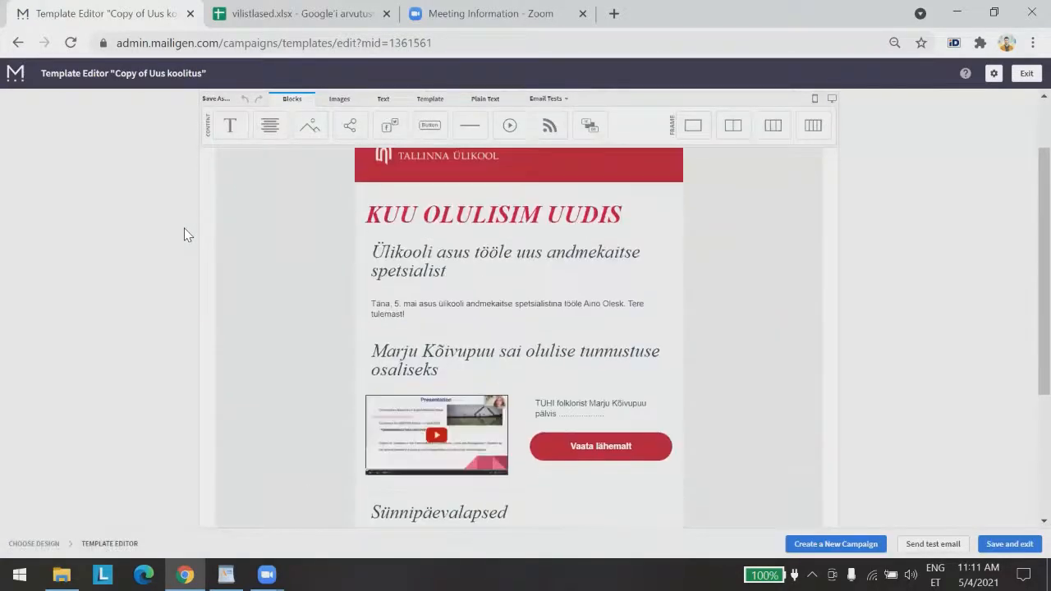
scroll(185, 235, "up", 1)
scroll(186, 234, "down", 1)
Zoom the browser page out to 50% so the whole template fits
left_click(1032, 43)
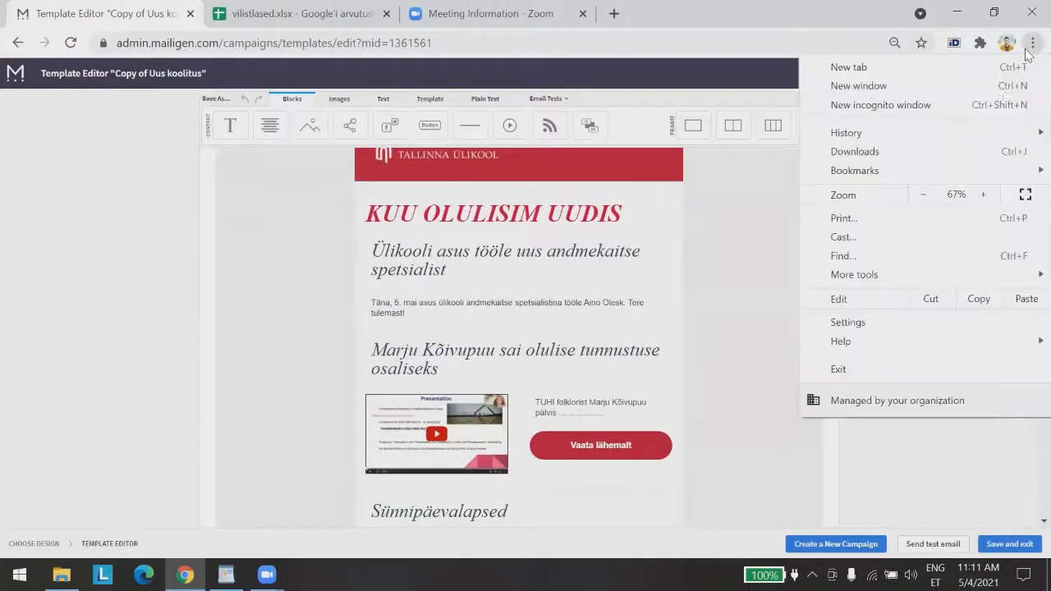
left_click(924, 194)
left_click(250, 295)
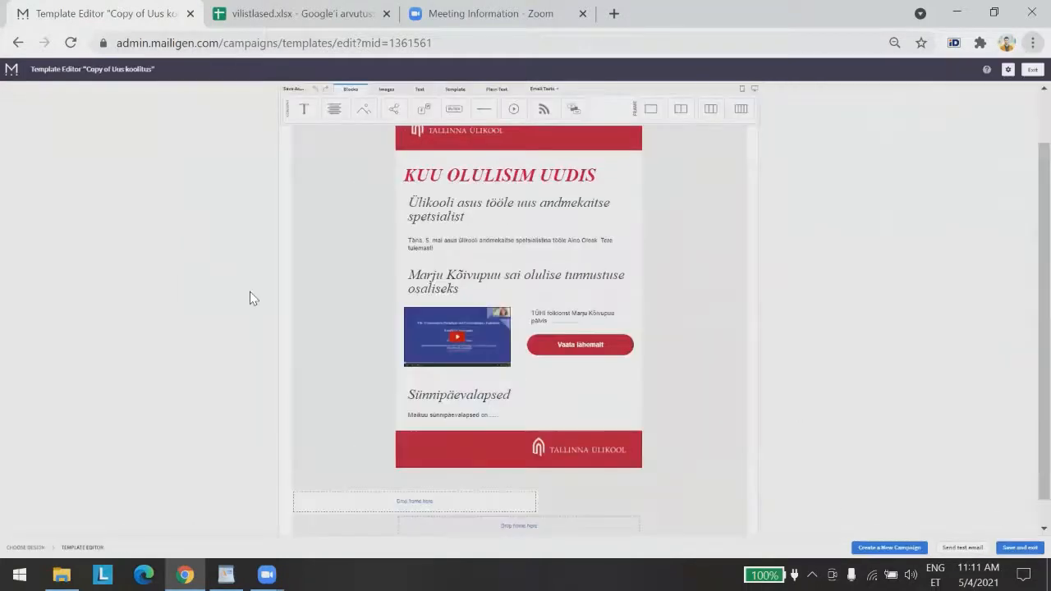
scroll(289, 295, "up", 1)
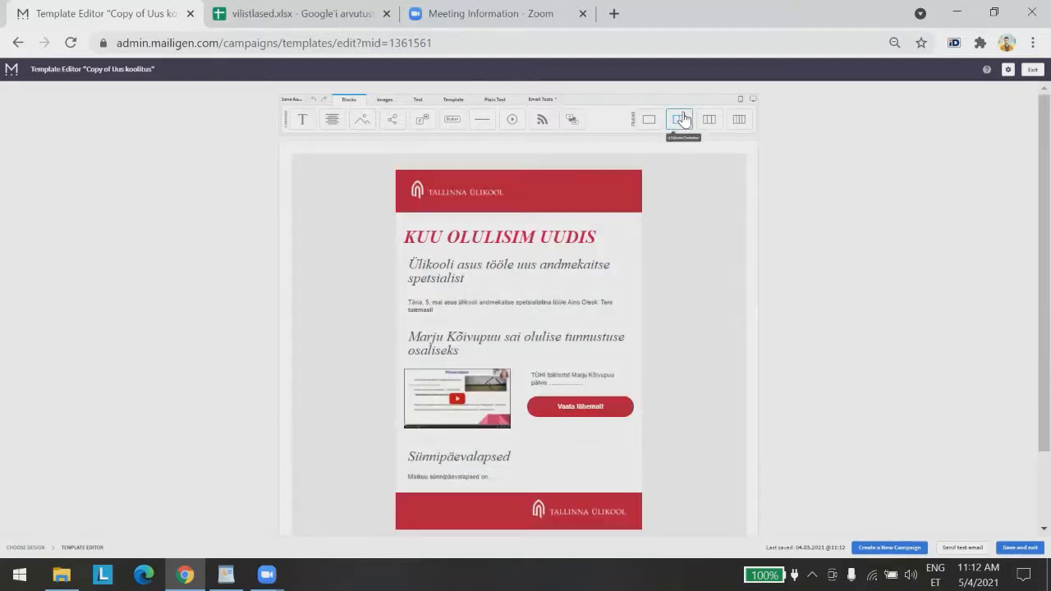
Place an empty two-column row and a one-column row below the red header
left_click_drag(683, 119, 548, 218)
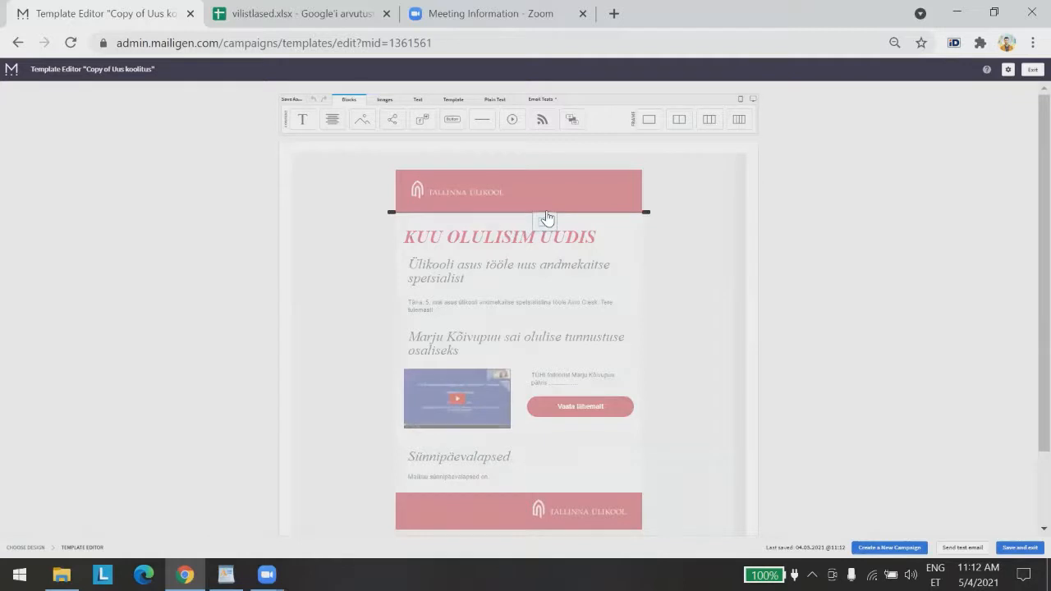
left_click_drag(548, 217, 555, 219)
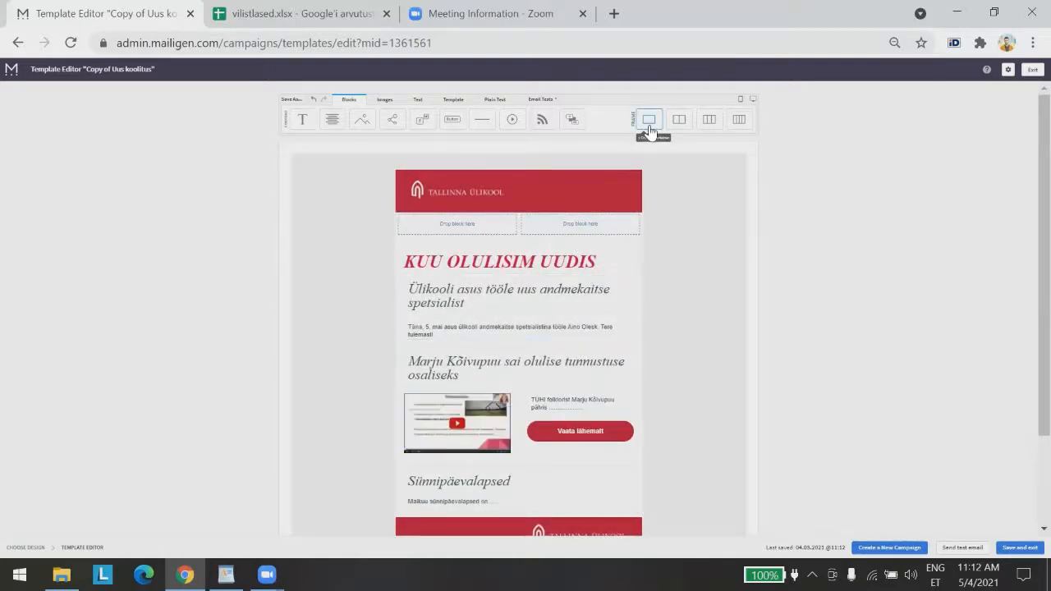
left_click_drag(649, 132, 574, 222)
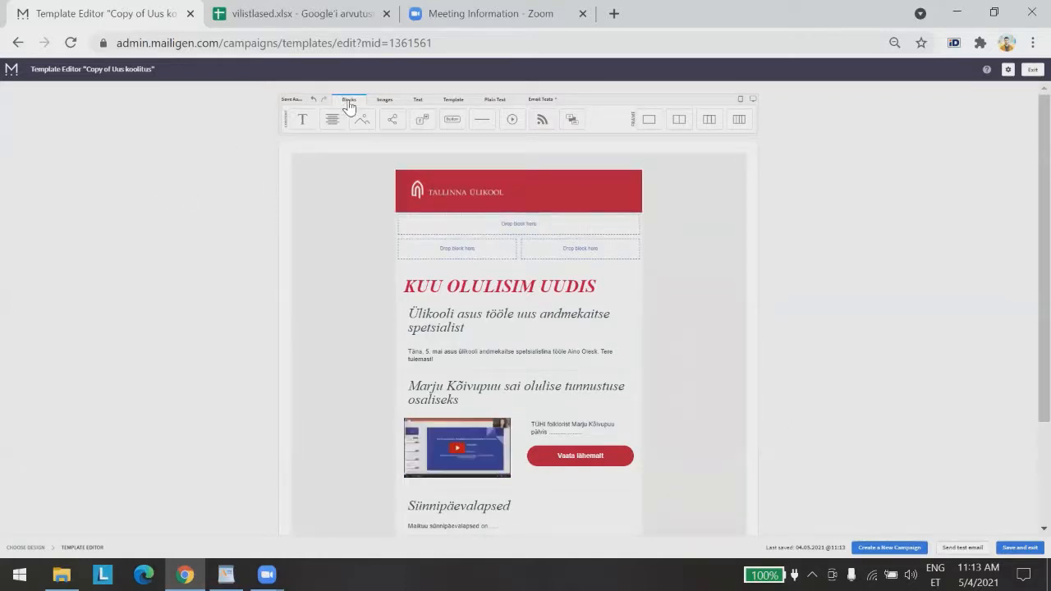
Browse the editor's image, text and design settings panels, then return to the content blocks
left_click(384, 100)
left_click(419, 102)
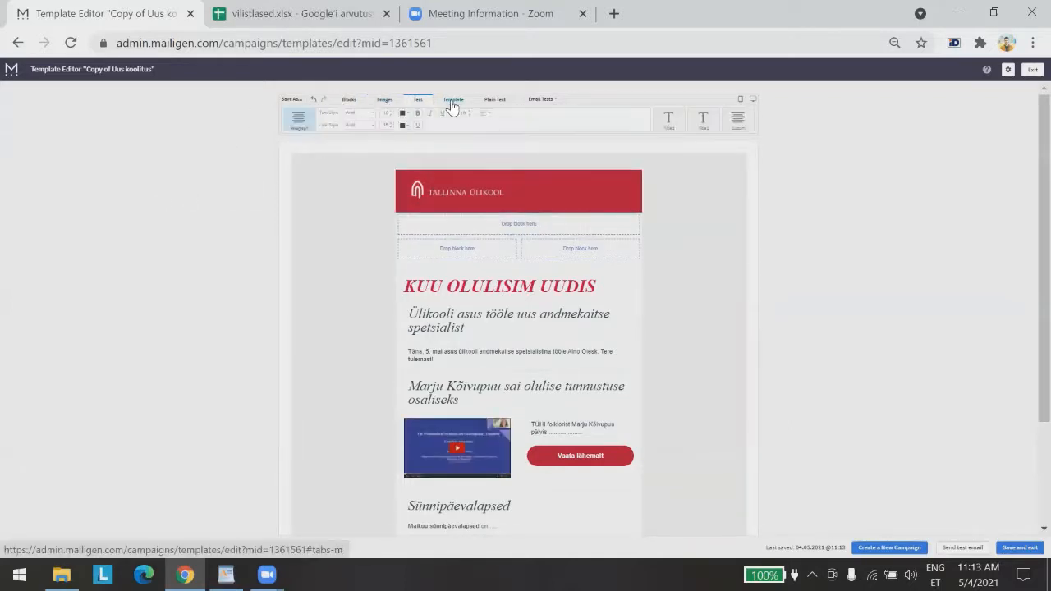
left_click(453, 100)
left_click(348, 101)
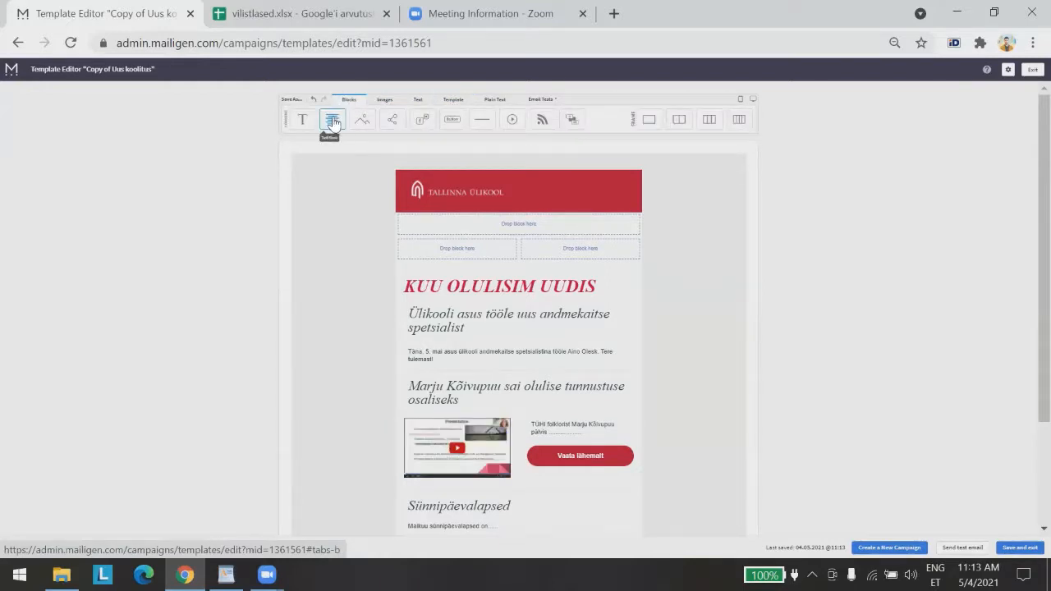
Add a Text block to the top row and replace its Lorem ipsum with PEALKIRI
left_click_drag(333, 121, 532, 238)
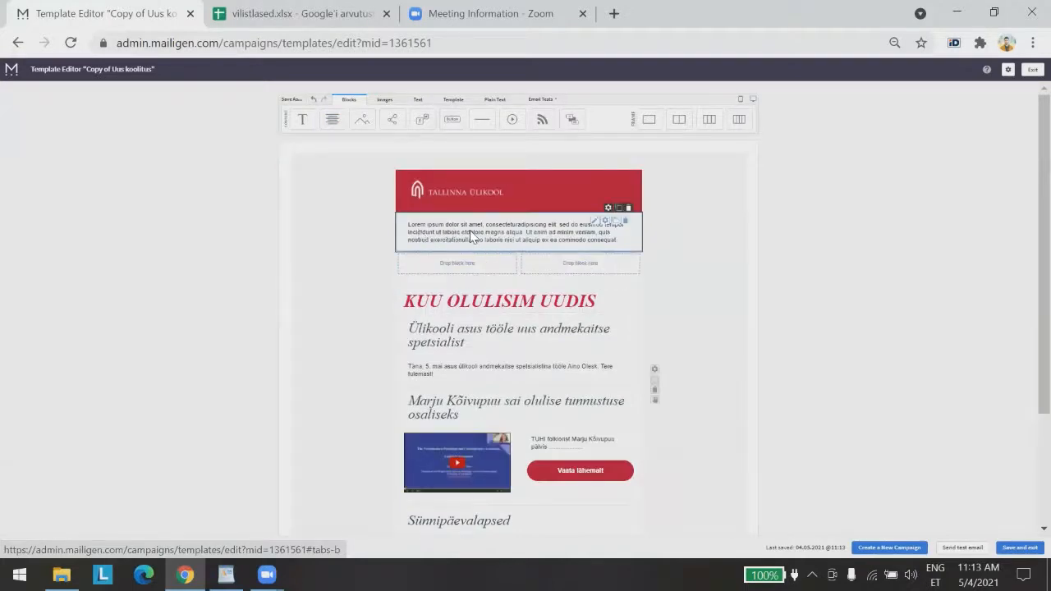
double_click(532, 233)
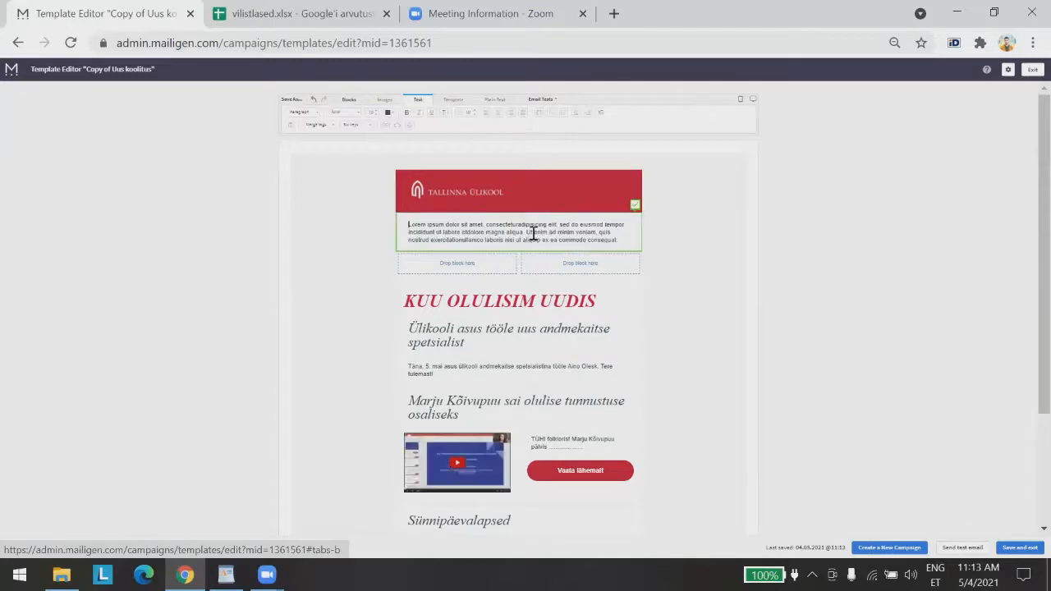
key("ctrl+a")
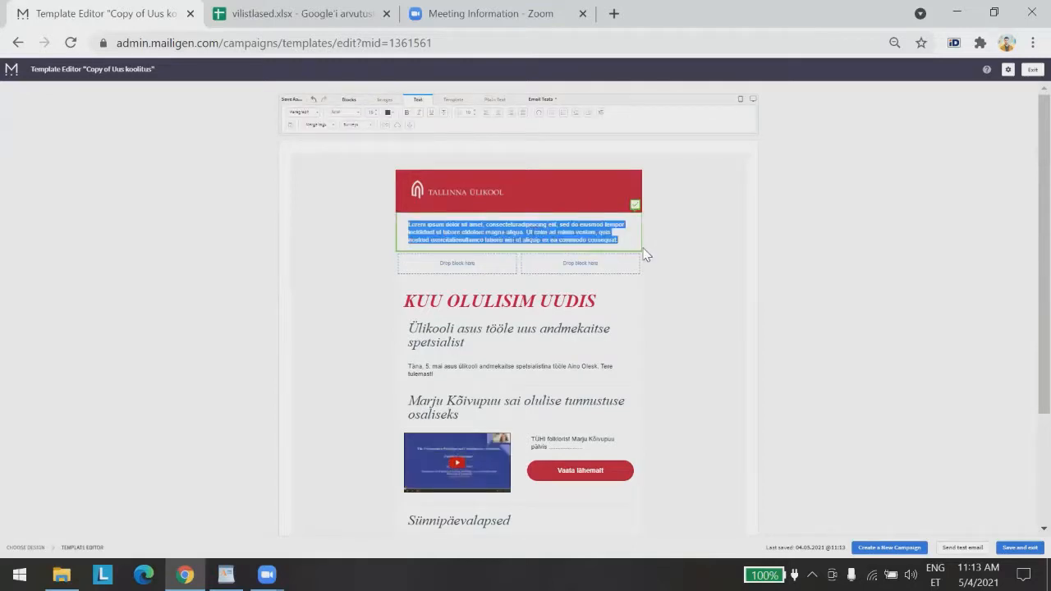
key("Delete")
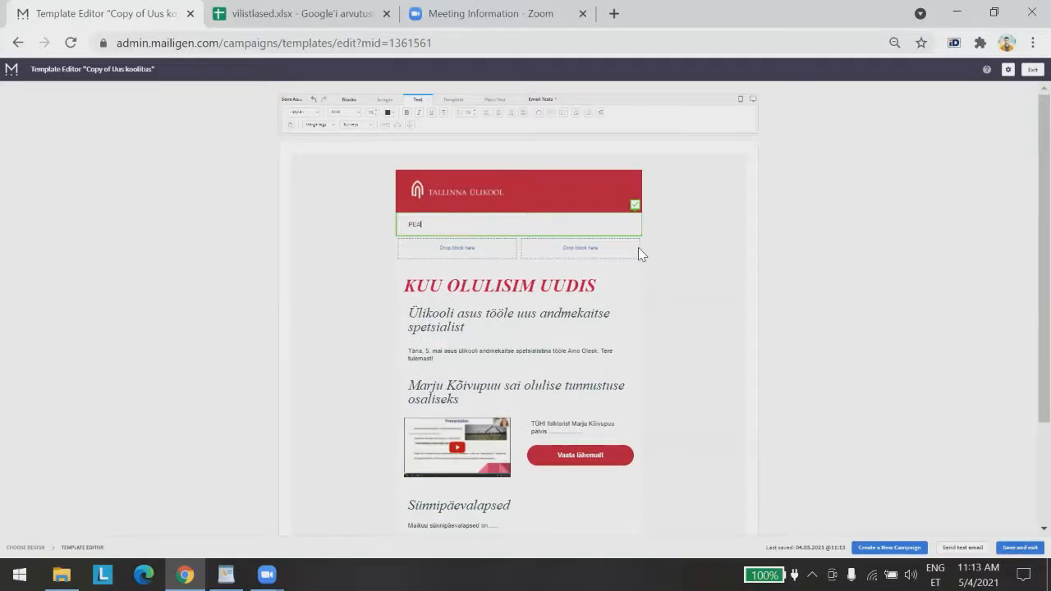
type("PEALKIRI")
left_click(916, 277)
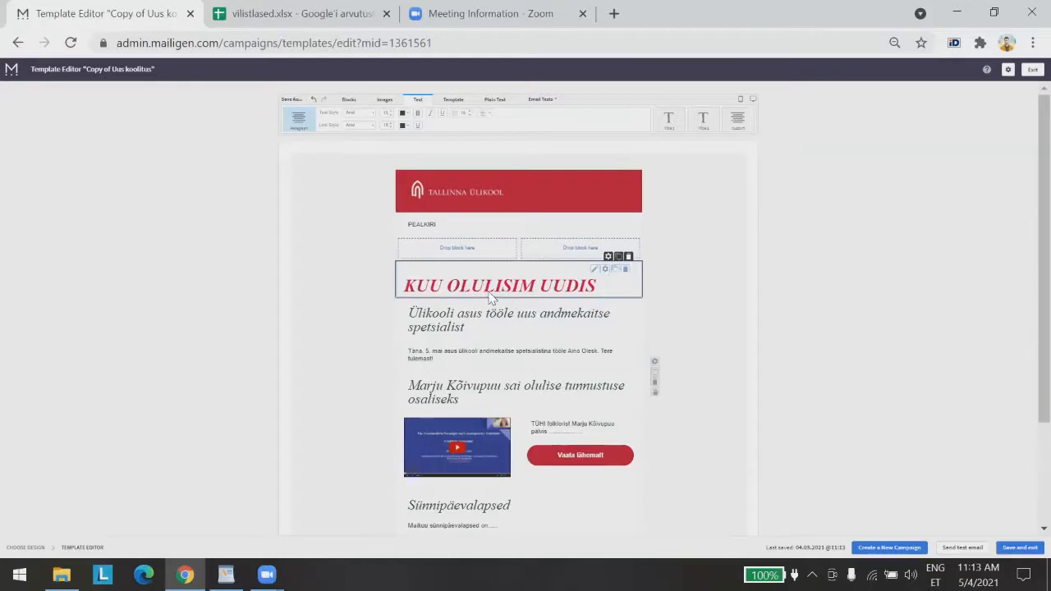
Style the PEALKIRI text as a large main title
left_click(450, 227)
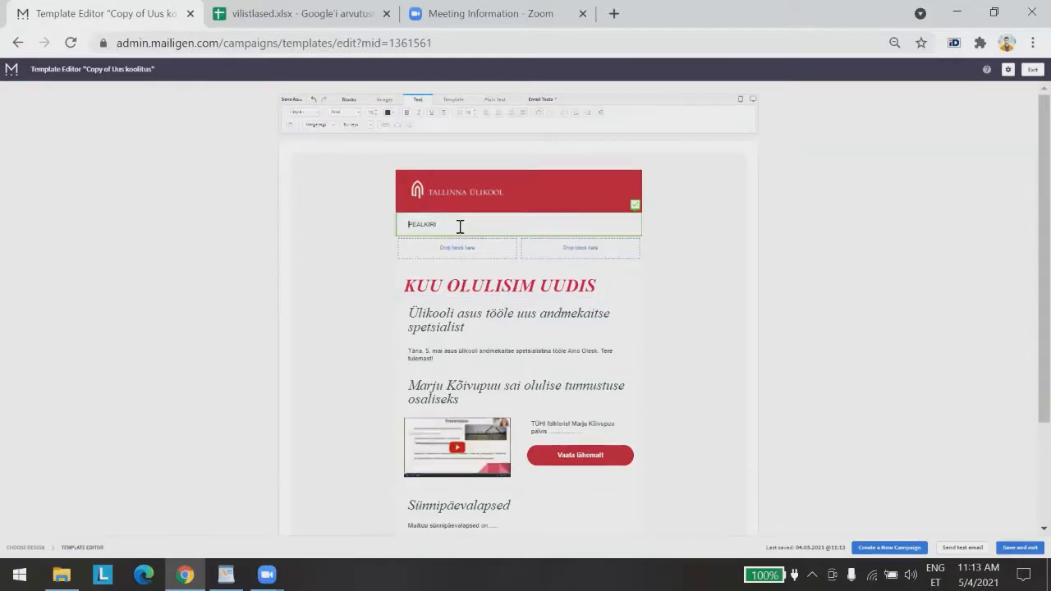
left_click_drag(470, 224, 402, 229)
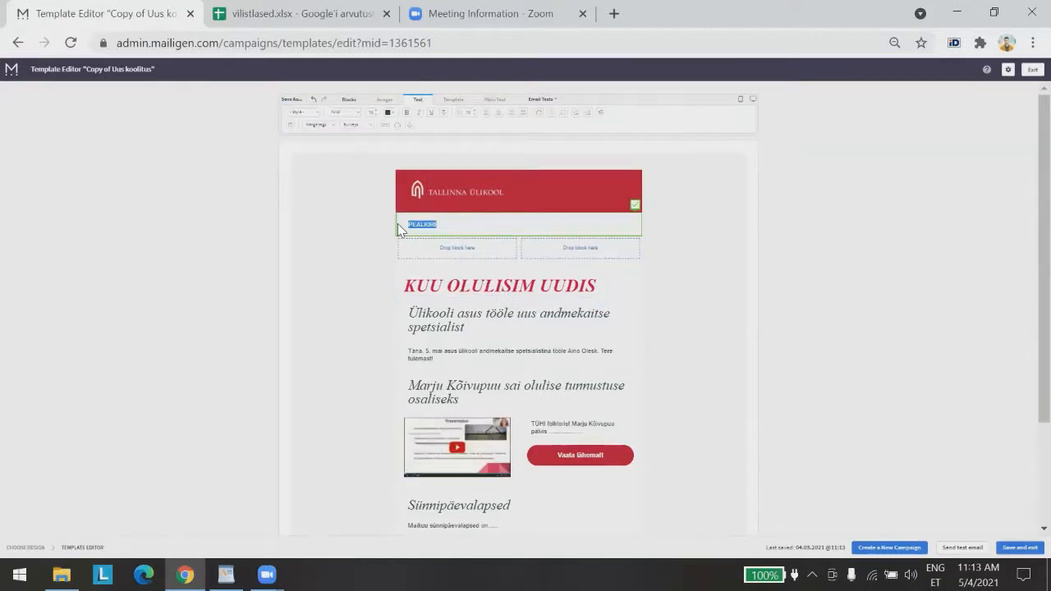
left_click(303, 112)
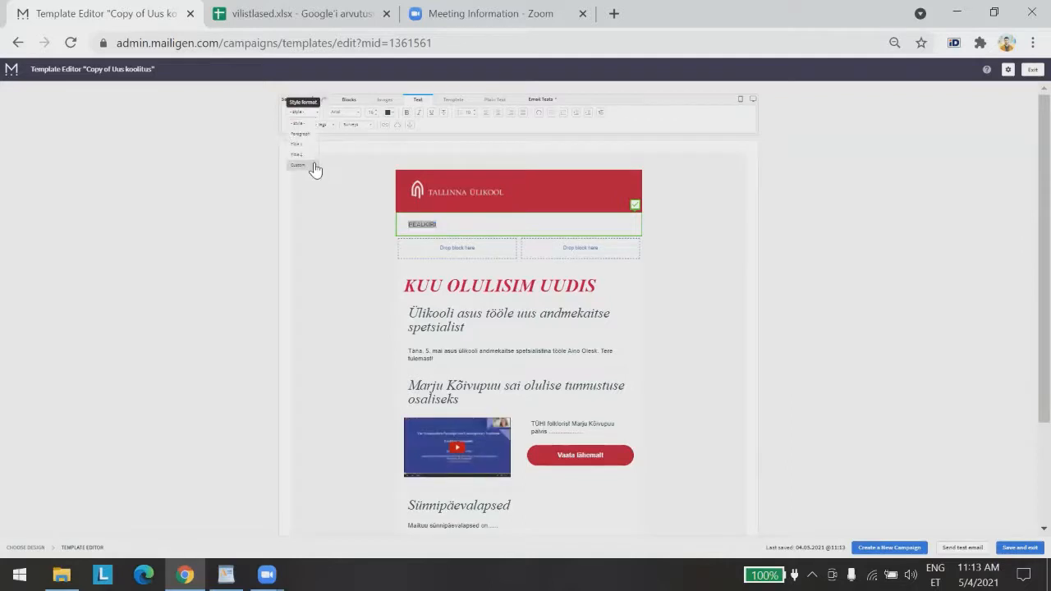
left_click(312, 144)
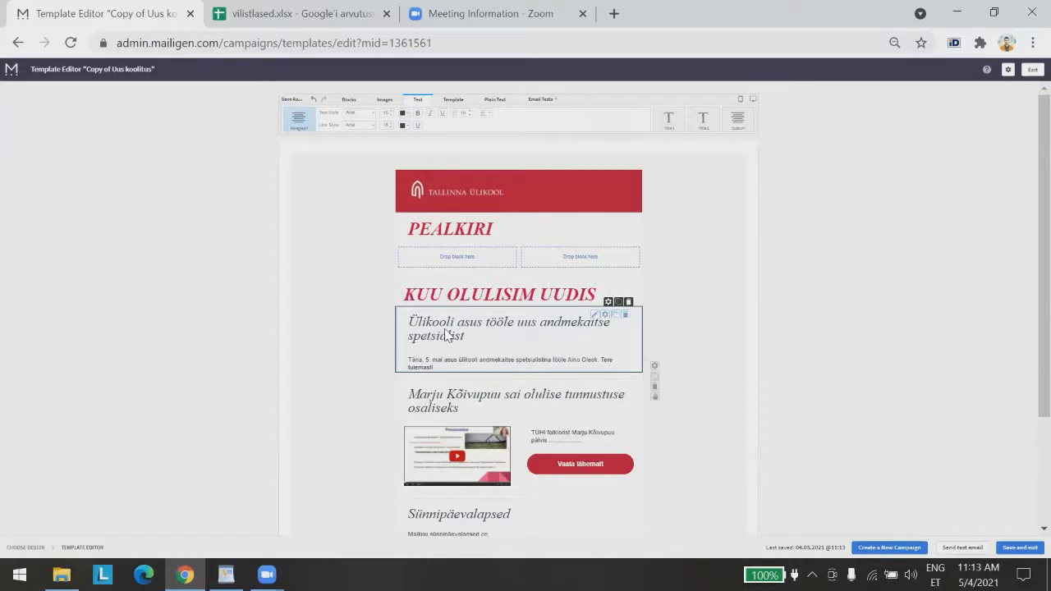
Restyle the PEALKIRI heading with the smaller Title 2 format
left_click(452, 233)
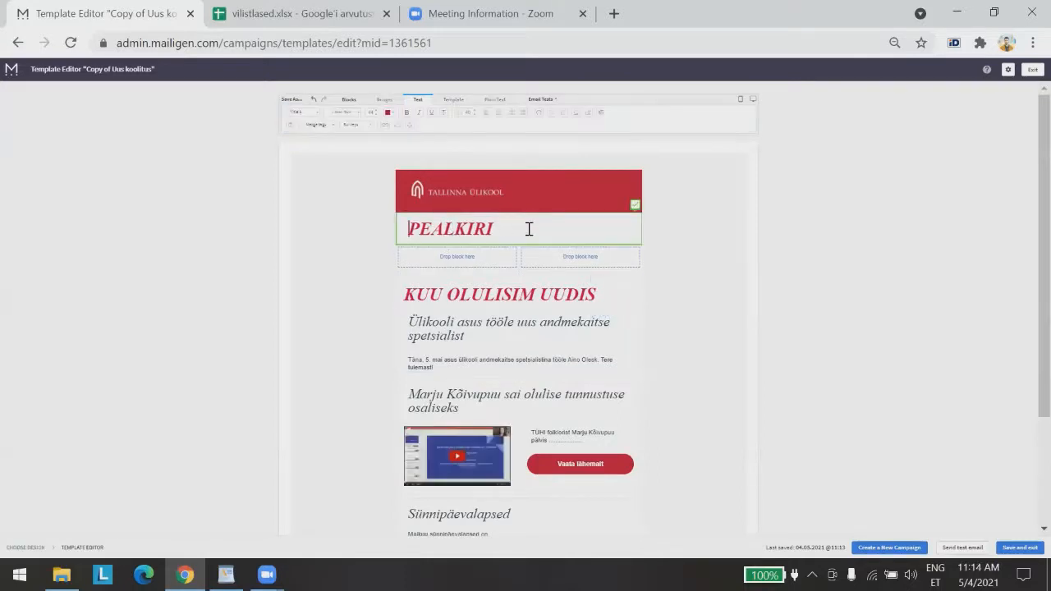
left_click_drag(527, 228, 400, 229)
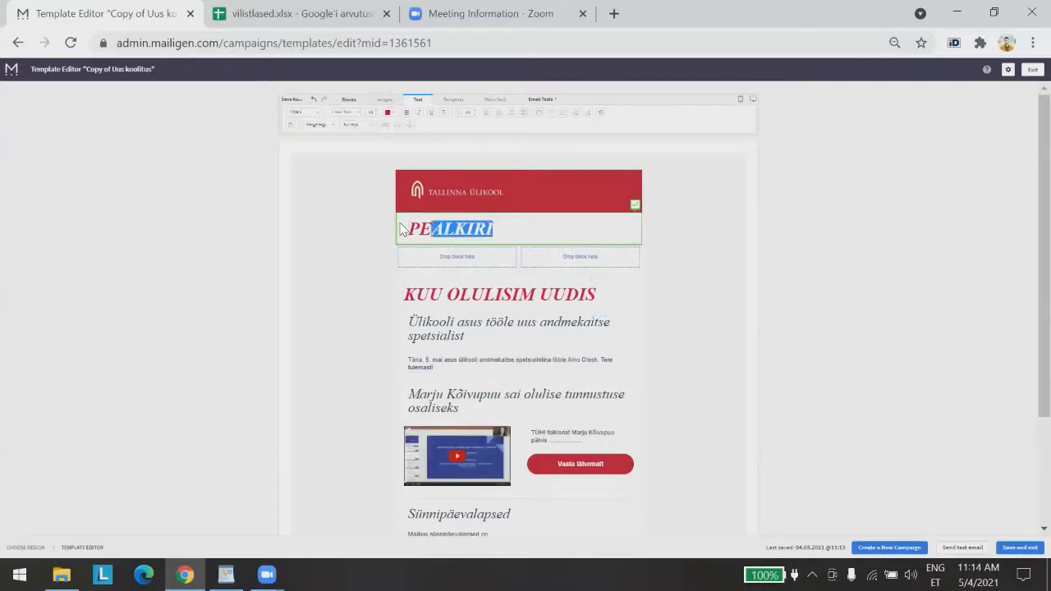
left_click(300, 111)
left_click(305, 154)
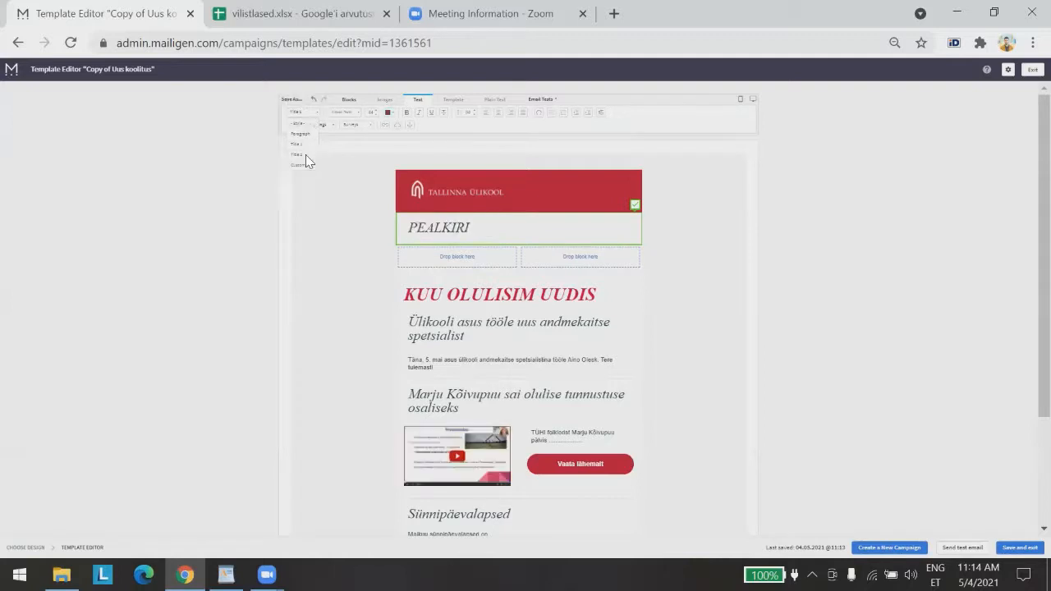
left_click(852, 299)
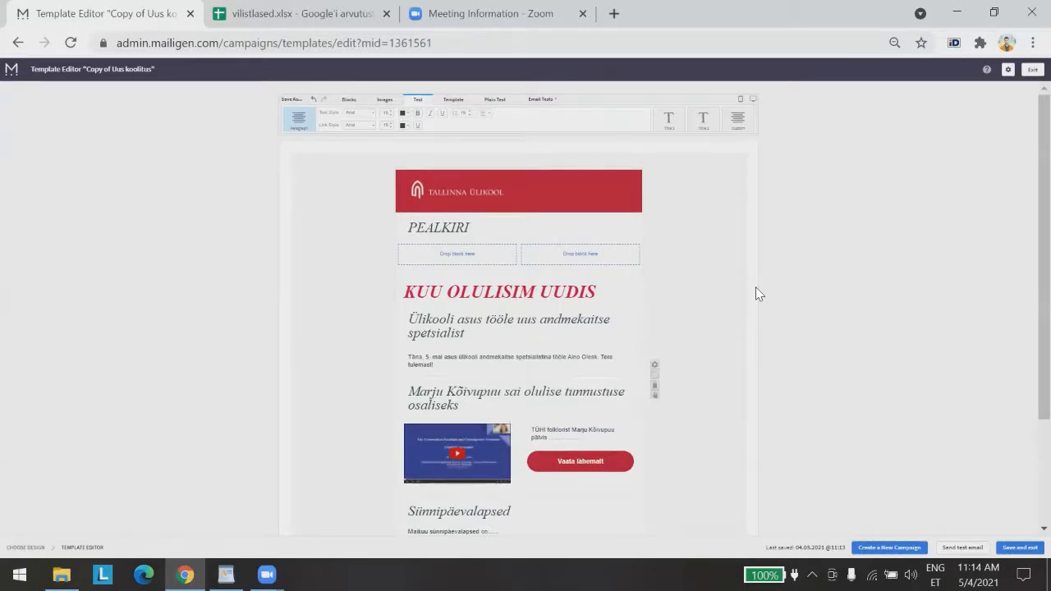
left_click(349, 99)
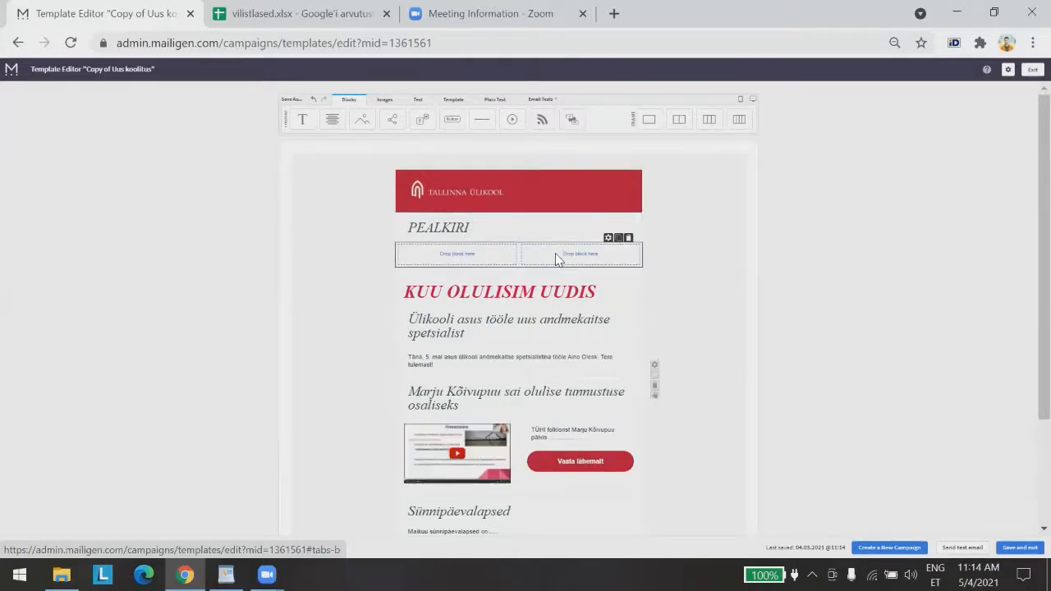
Drop a Text block into the left column cell and keep its style as Paragraph
left_click_drag(332, 120, 458, 256)
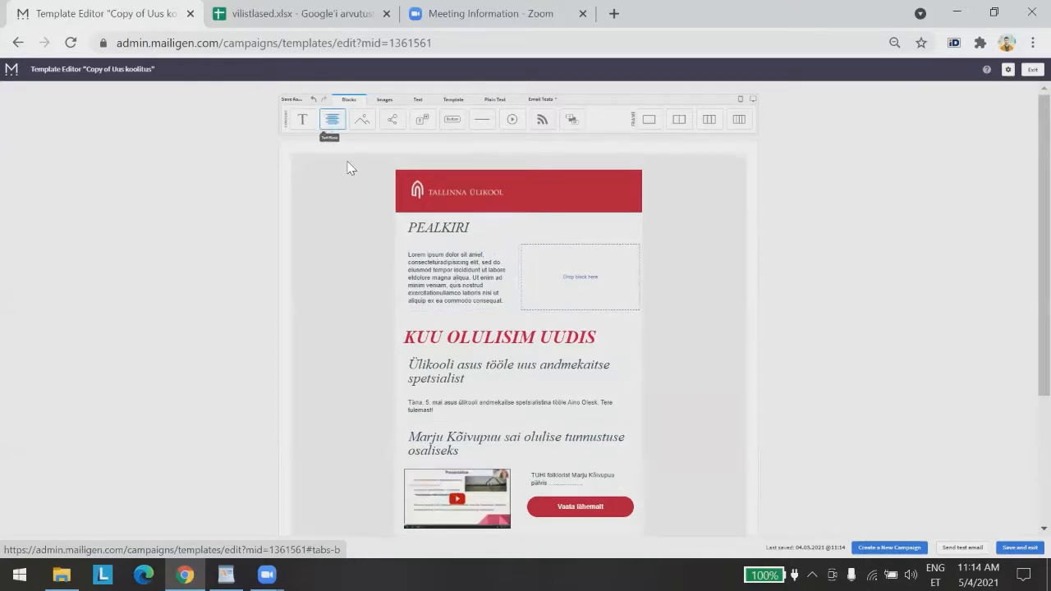
left_click(447, 271)
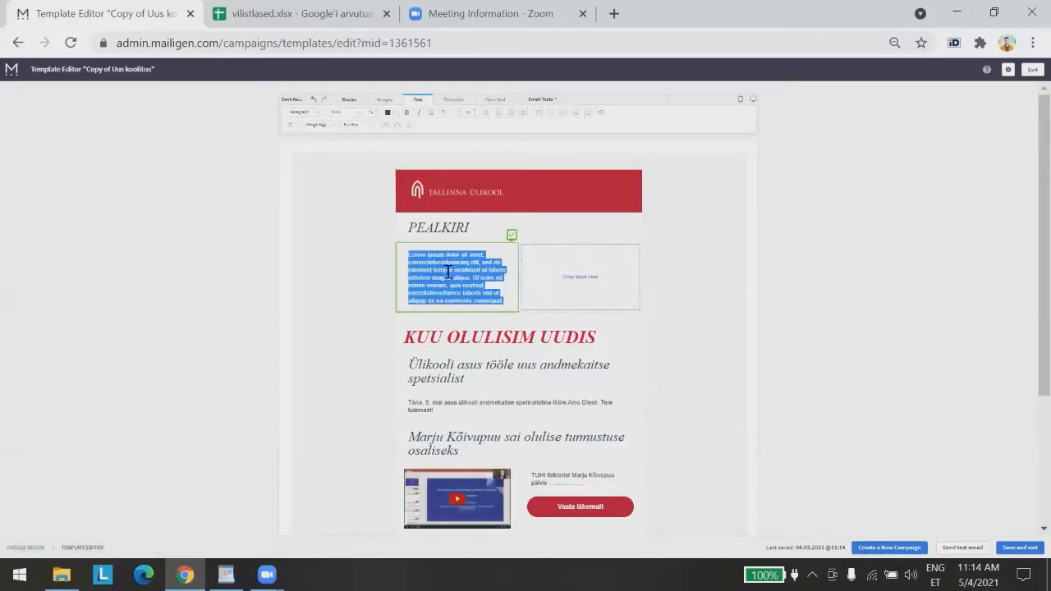
left_click(300, 112)
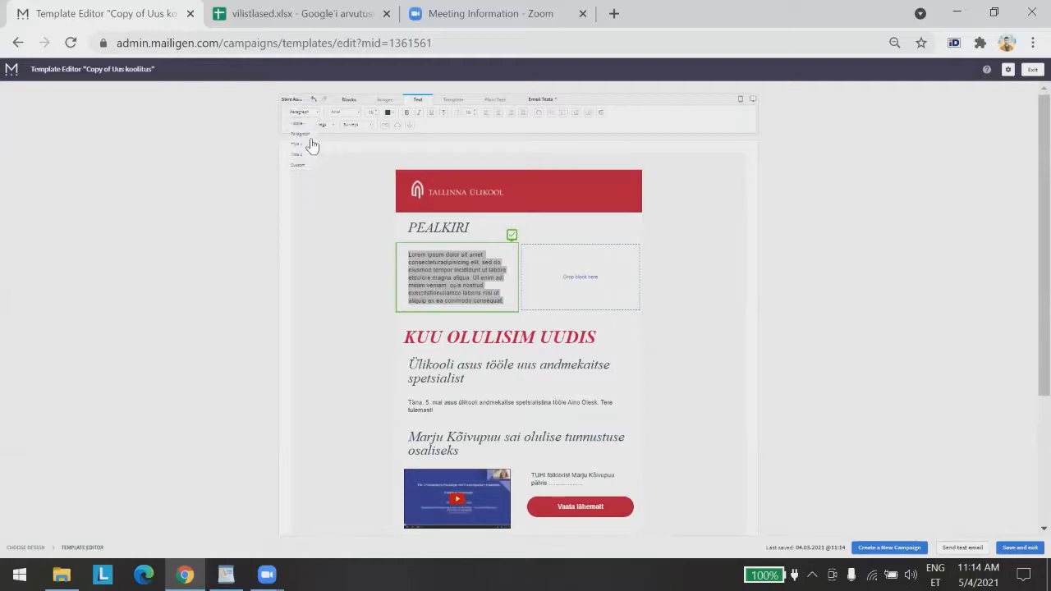
left_click(303, 136)
left_click(359, 305)
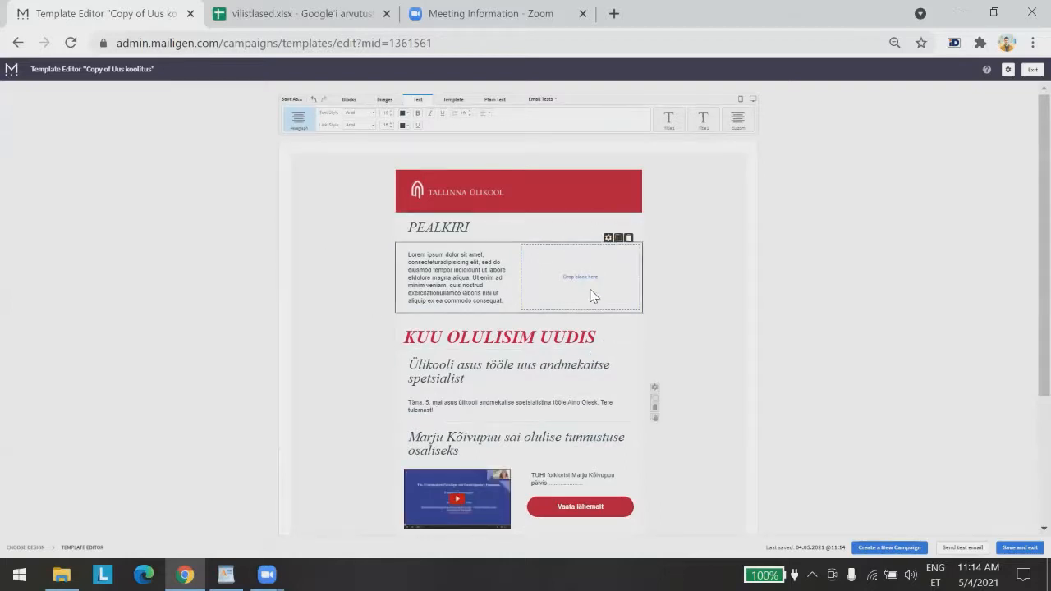
Upload the Nutrition poster to the image library, accepting the resize of the oversized file
left_click(351, 100)
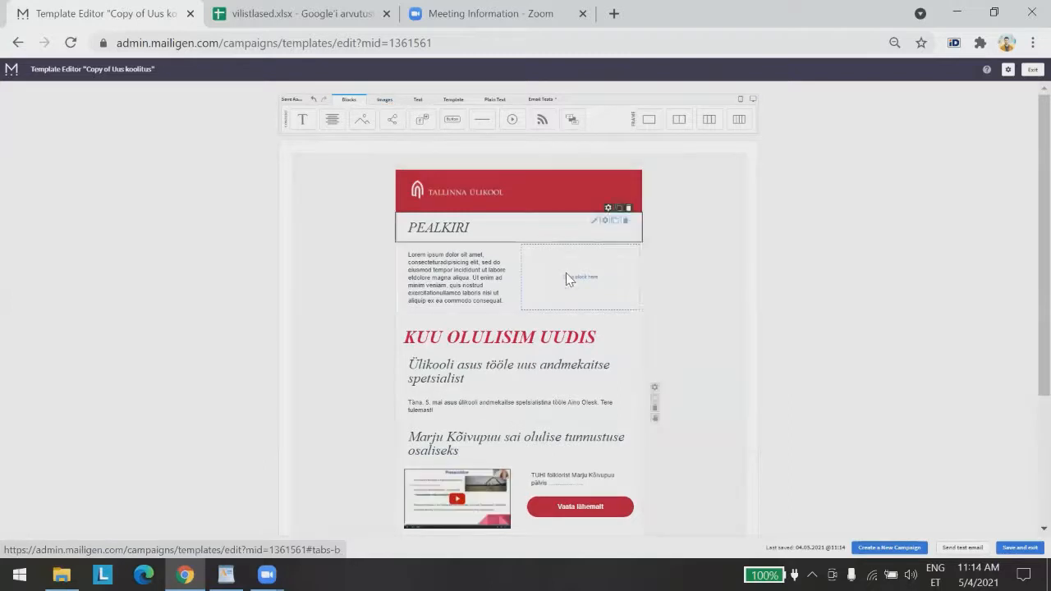
left_click(386, 104)
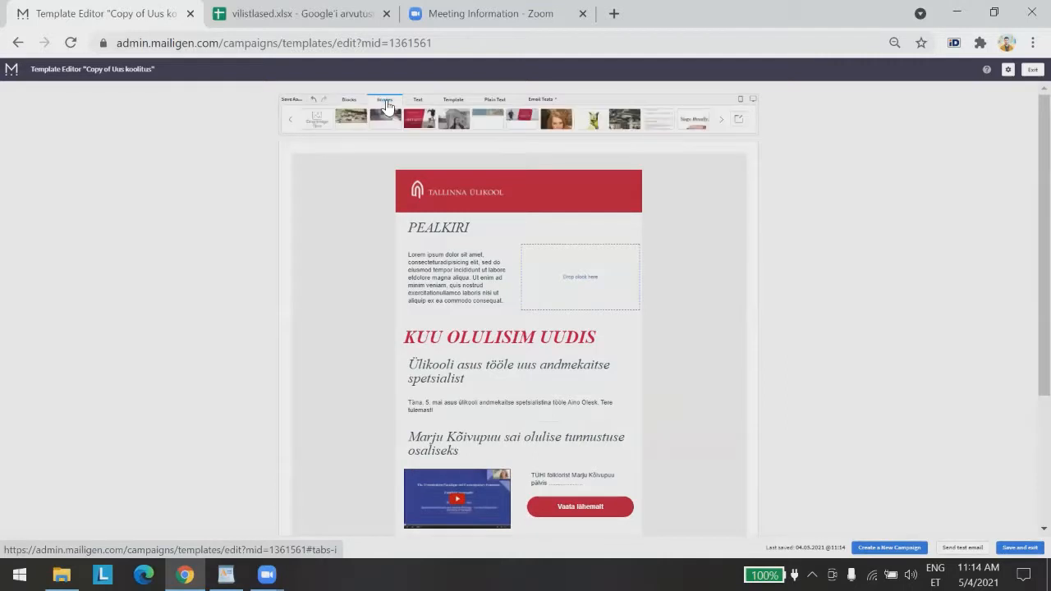
left_click(317, 123)
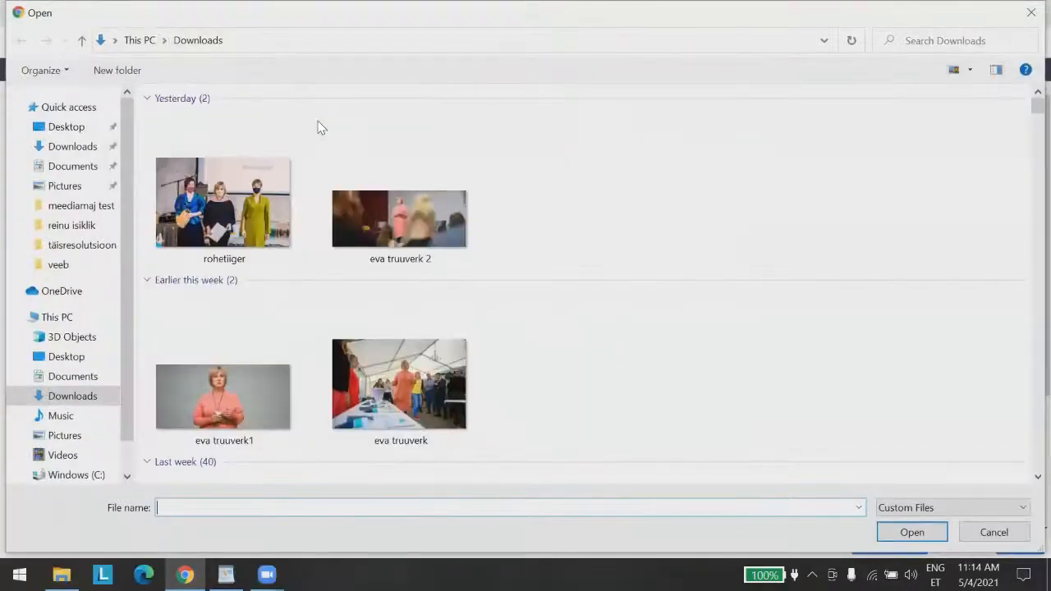
scroll(295, 201, "down", 4)
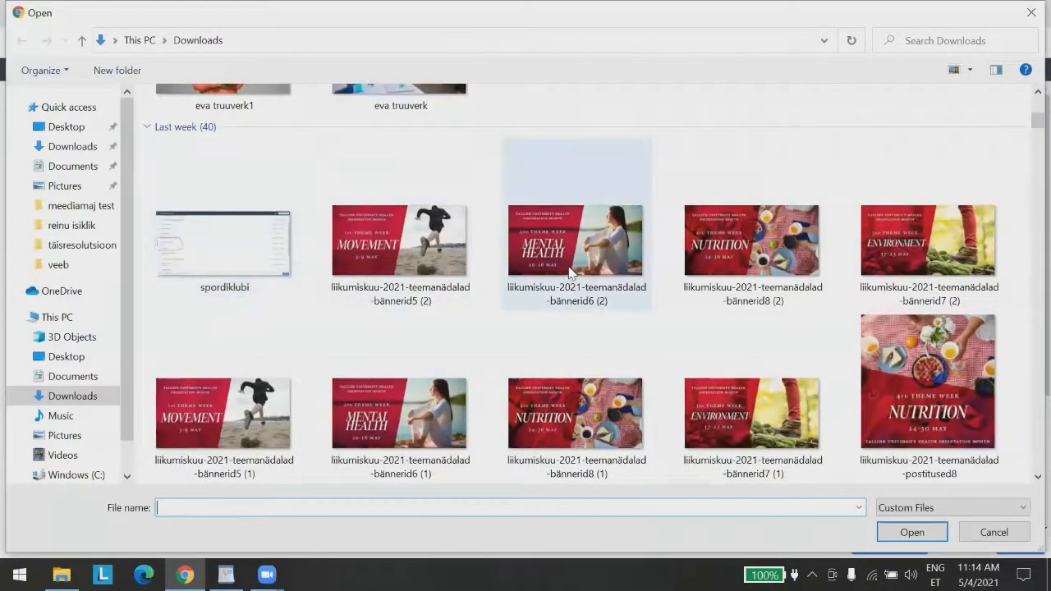
left_click(949, 367)
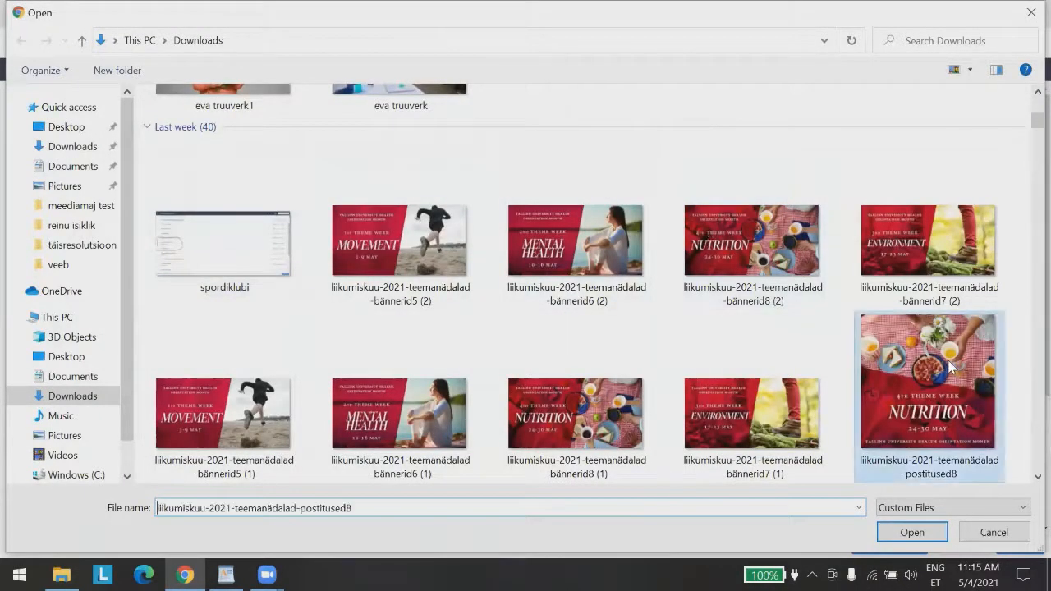
double_click(950, 367)
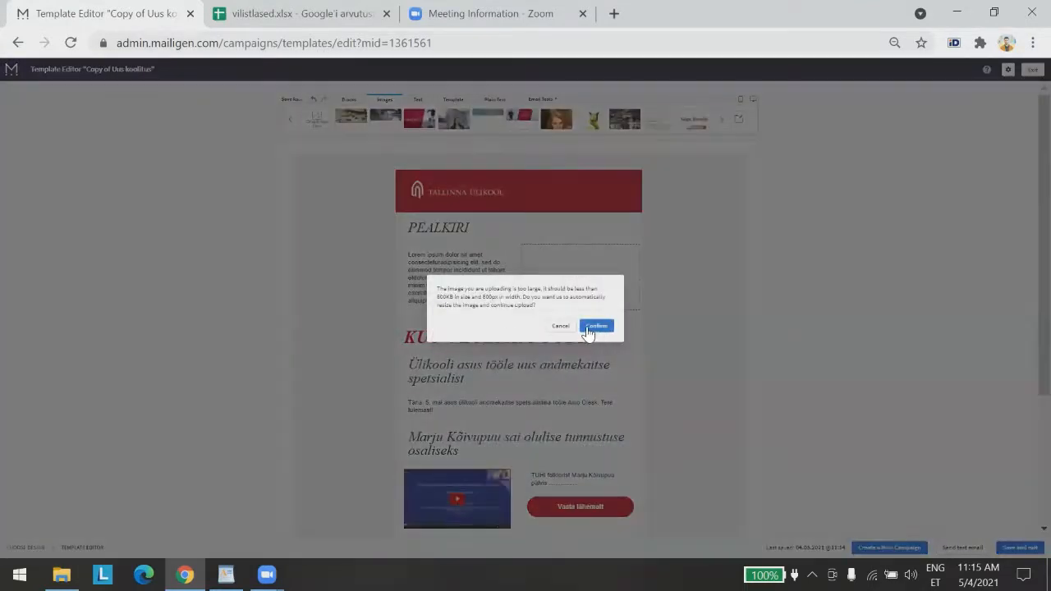
left_click(597, 328)
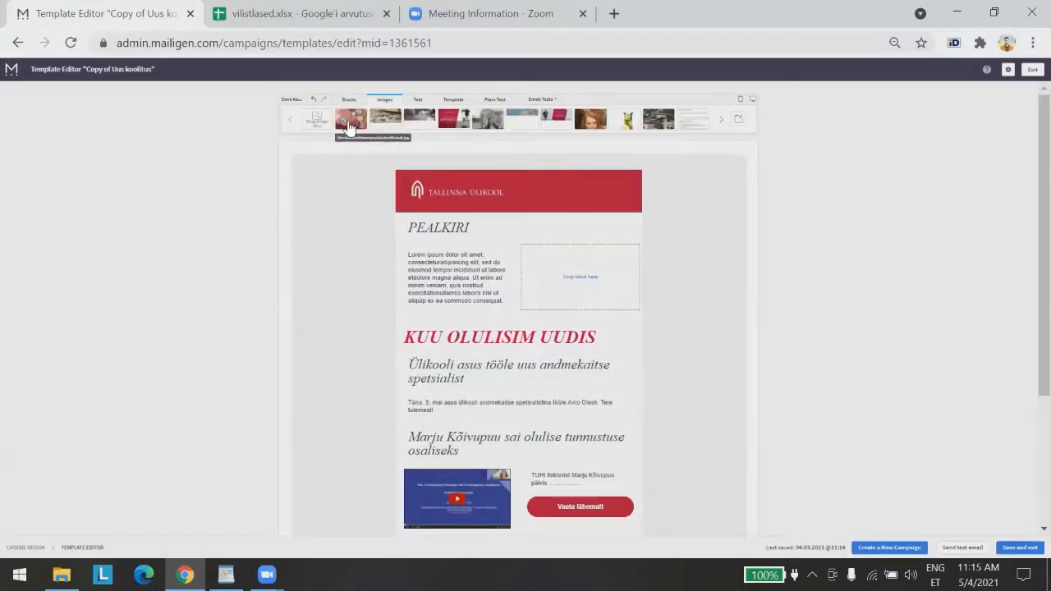
Place the Nutrition image beside the Lorem ipsum text, shrink it, then delete it
left_click_drag(351, 128, 570, 289)
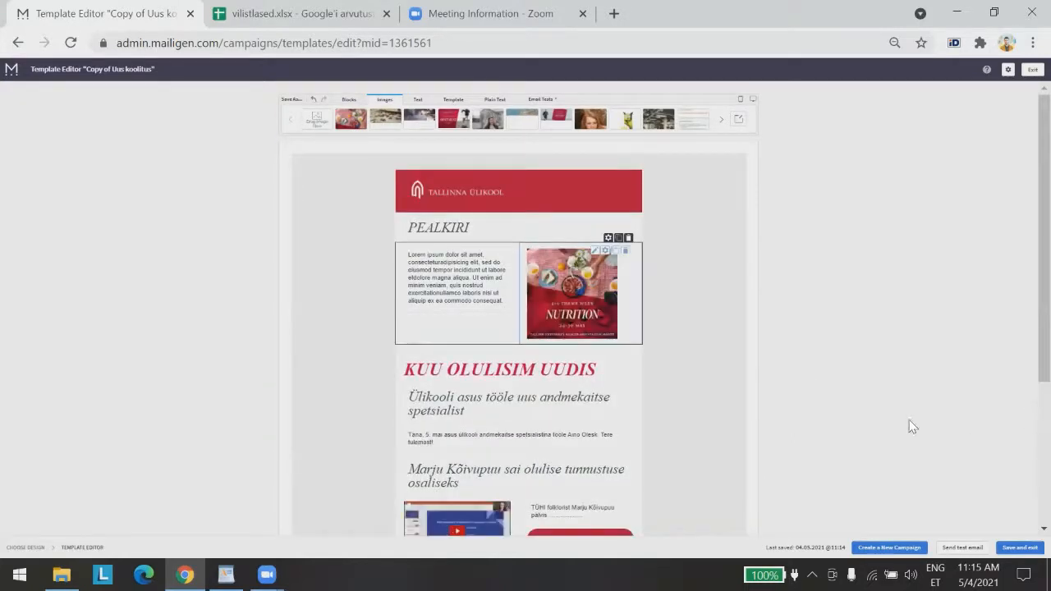
left_click(582, 285)
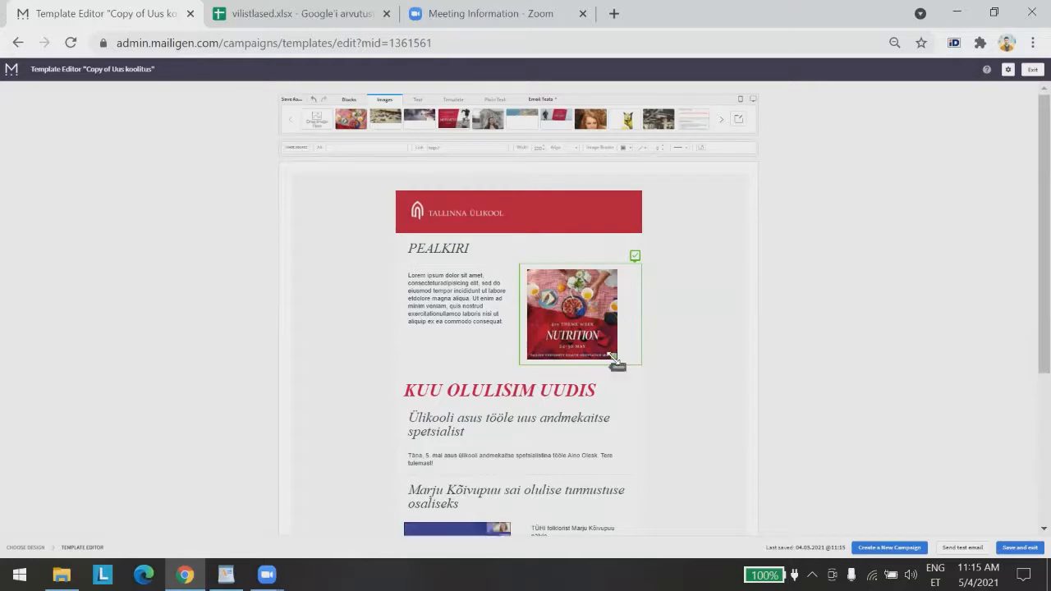
left_click_drag(613, 354, 748, 467)
left_click(934, 355)
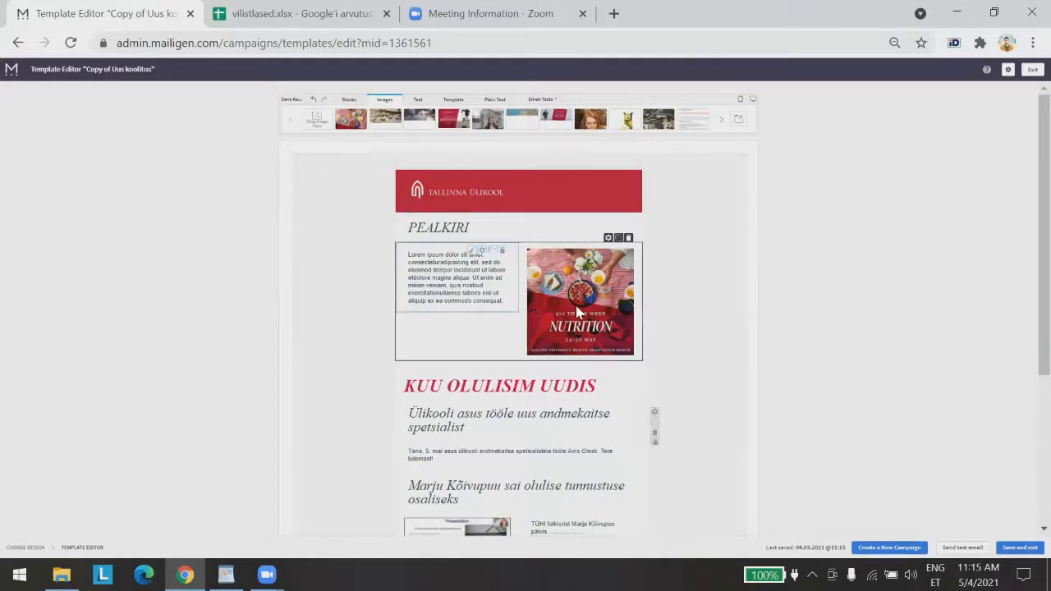
left_click(624, 251)
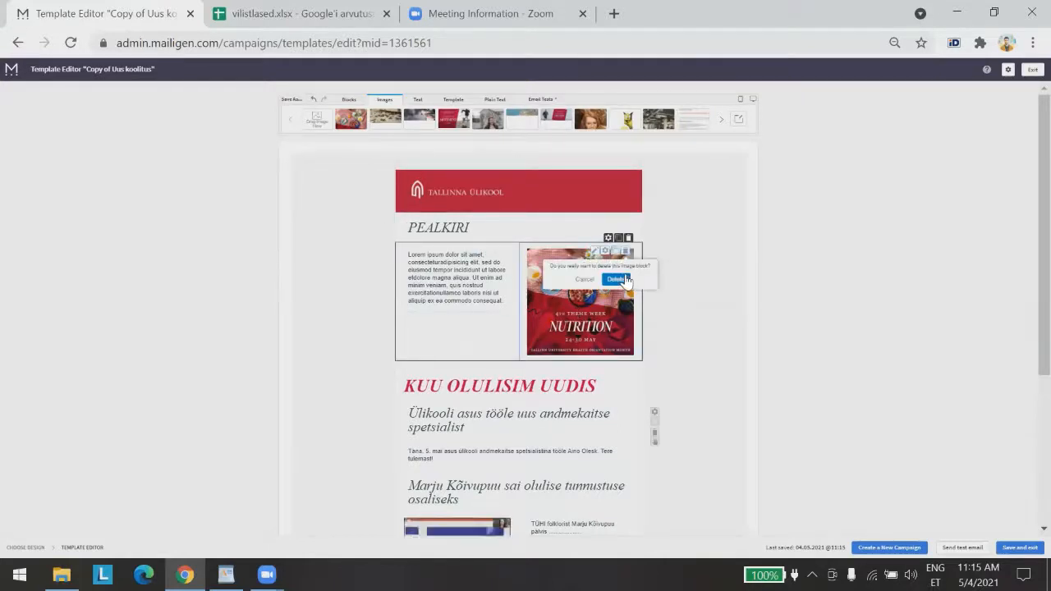
left_click(622, 279)
left_click(350, 100)
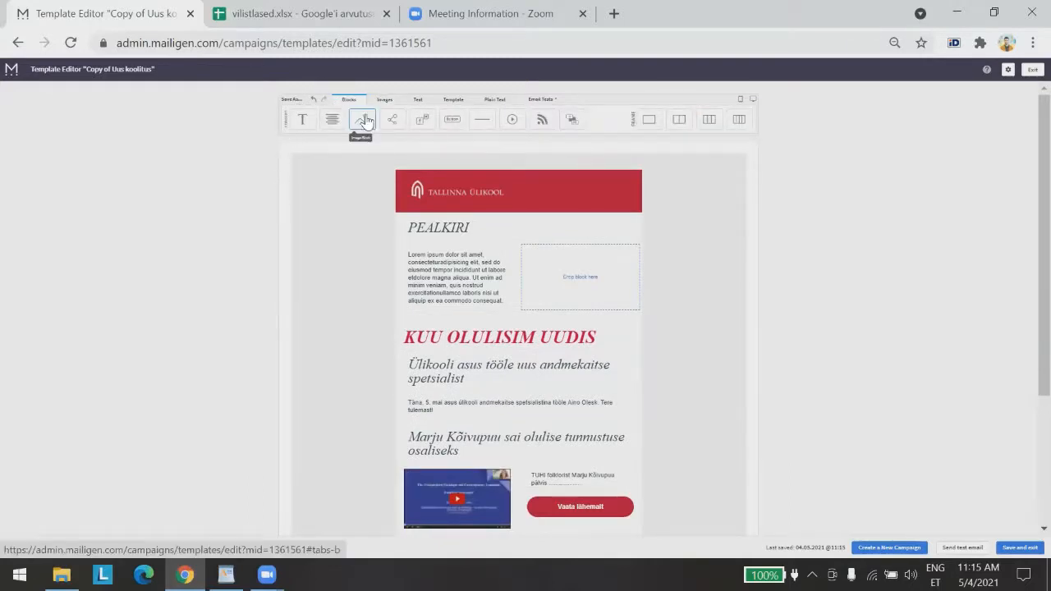
Add an Image block beside the text and insert the img_6037 speaker photo from the library
left_click_drag(362, 120, 571, 281)
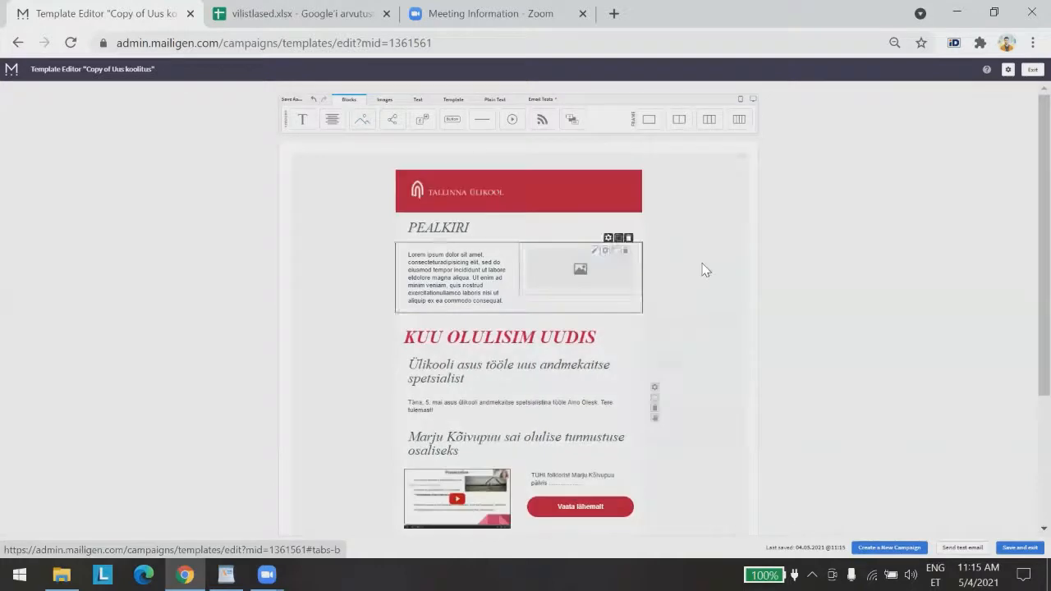
left_click(574, 280)
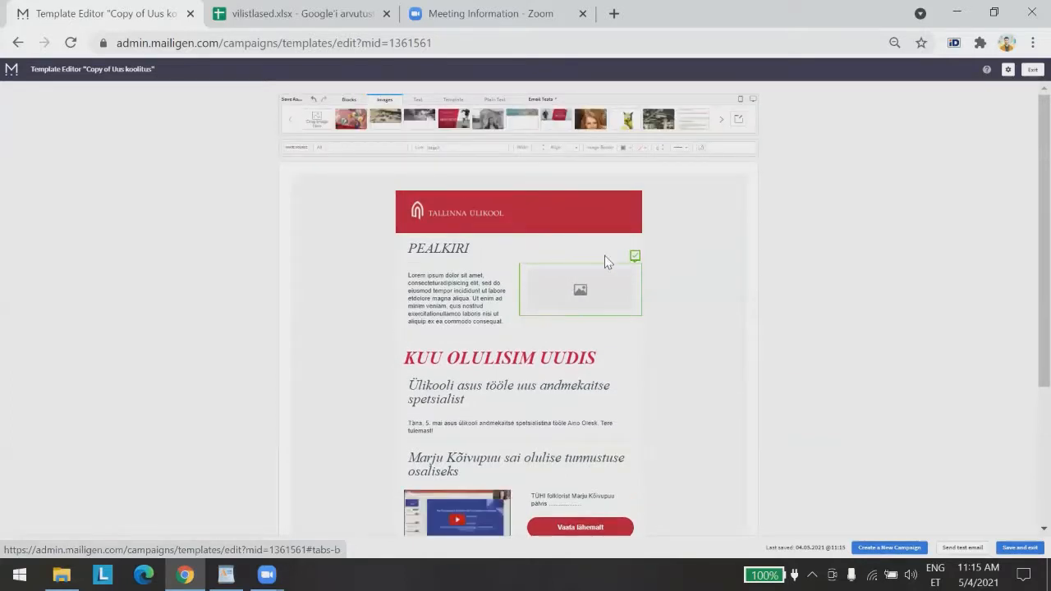
left_click(738, 122)
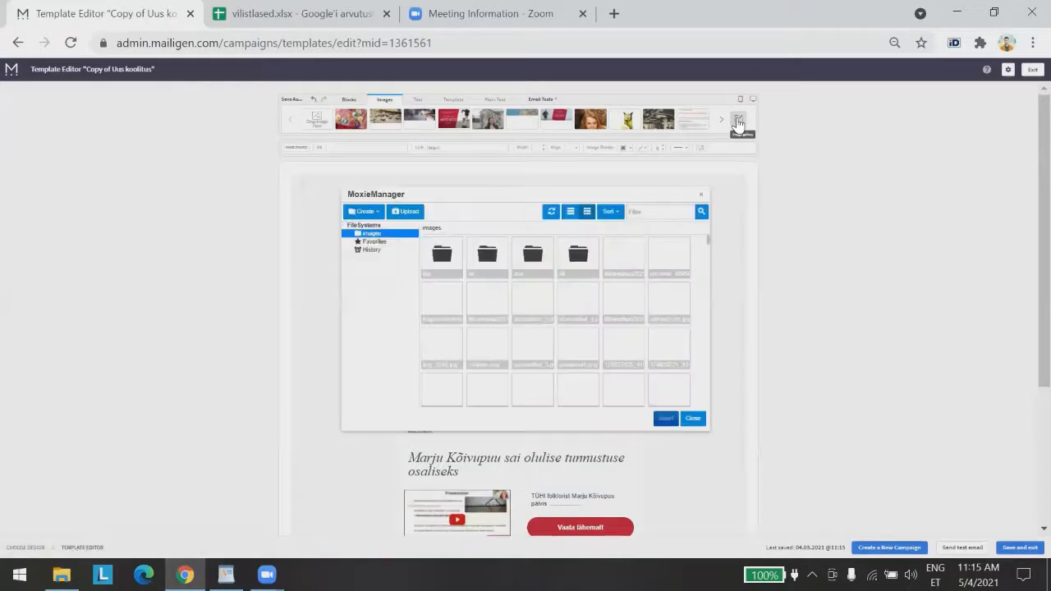
left_click(597, 314)
scroll(603, 314, "down", 10)
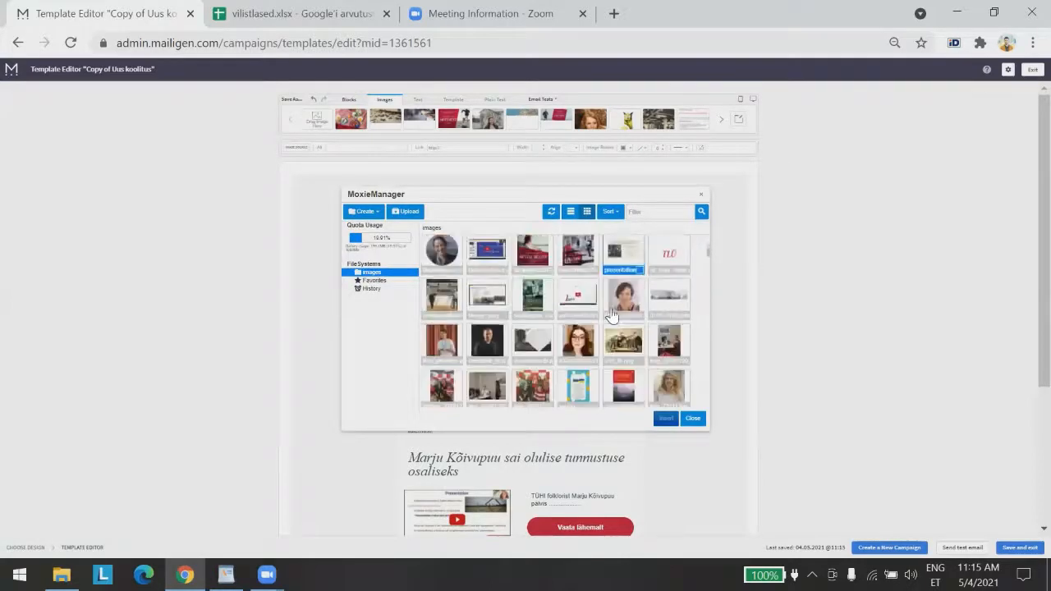
scroll(611, 312, "down", 10)
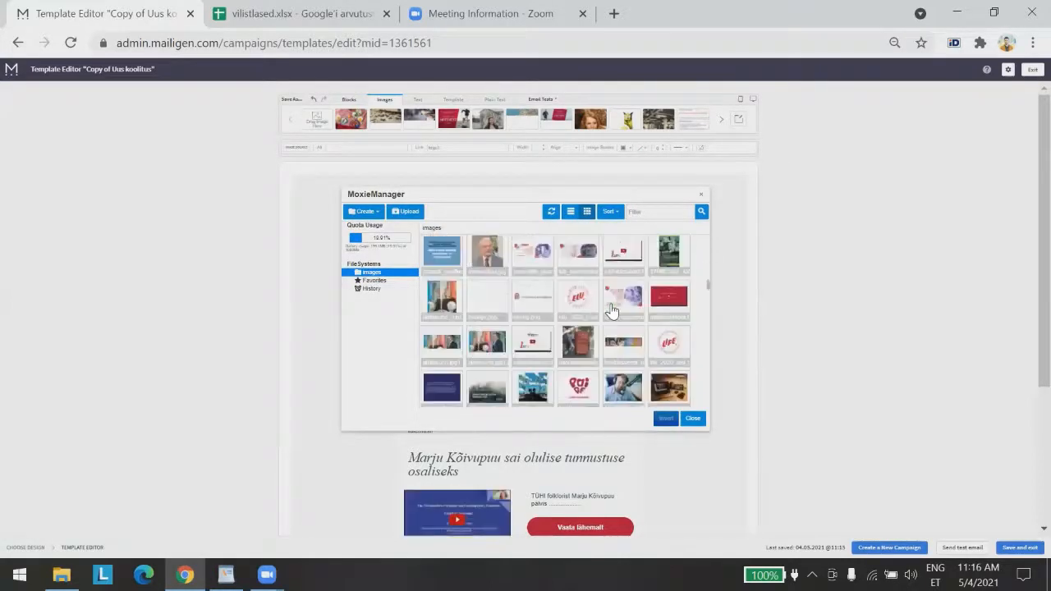
scroll(612, 311, "down", 10)
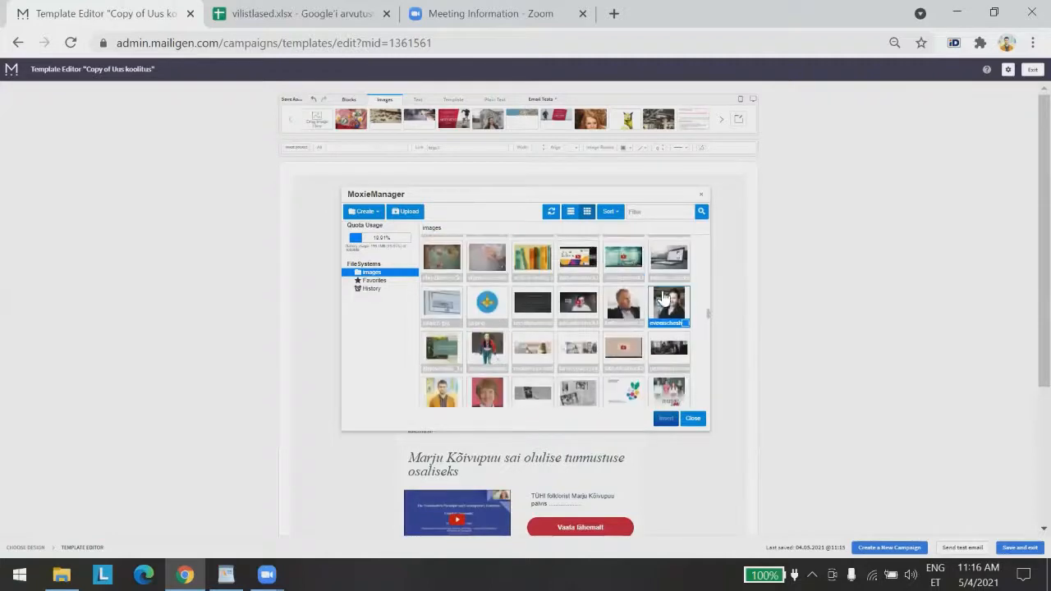
left_click(639, 287)
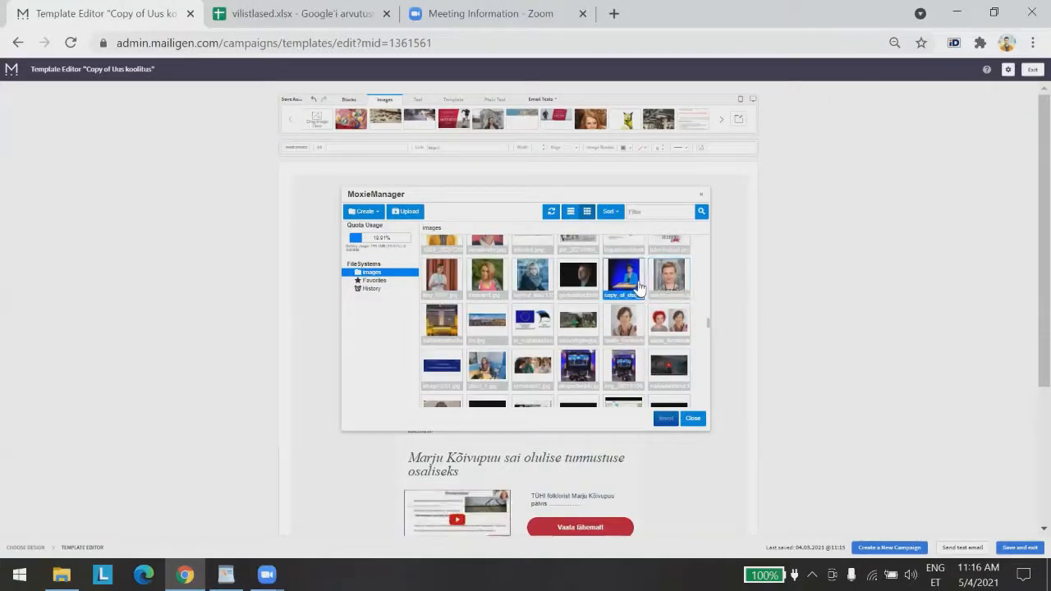
left_click(577, 374)
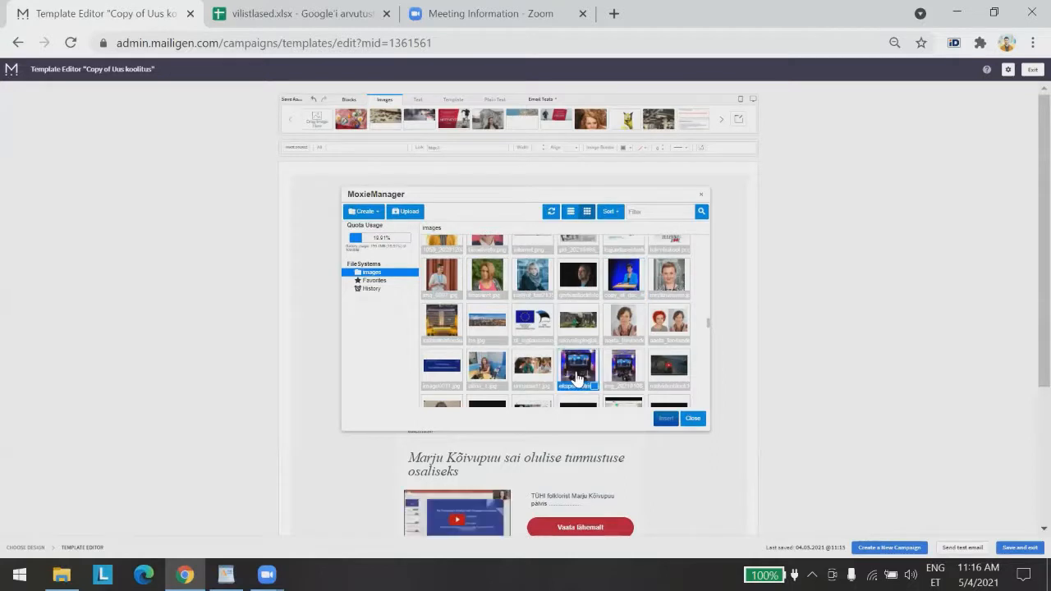
left_click(444, 280)
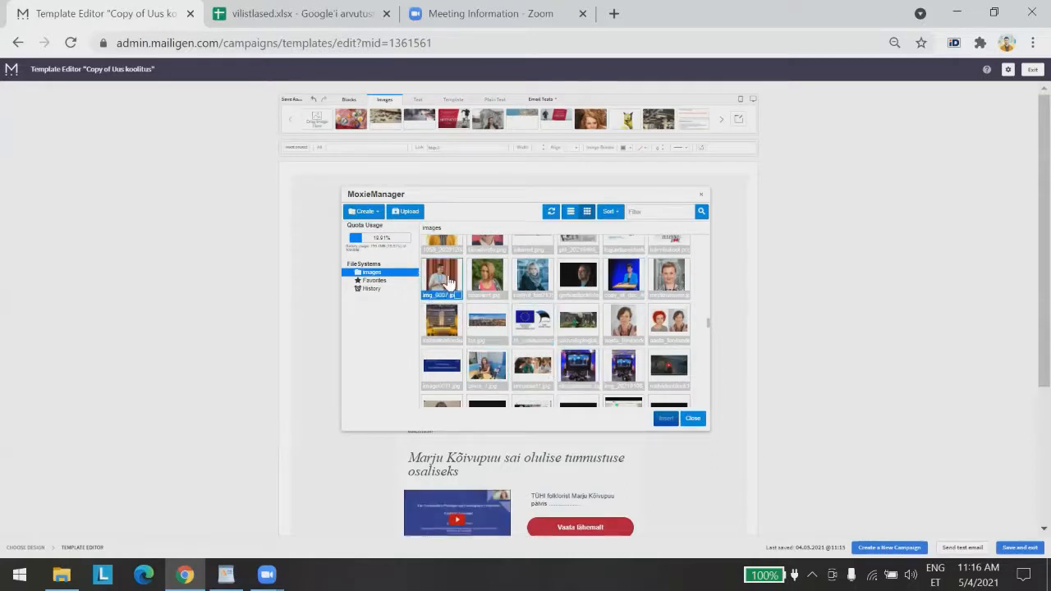
left_click(665, 418)
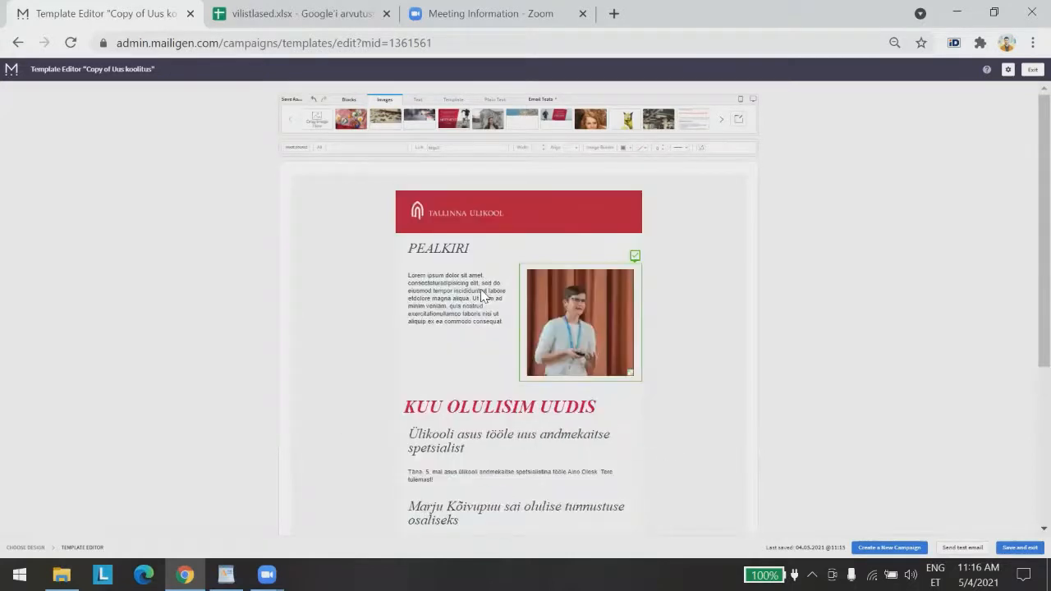
left_click(899, 358)
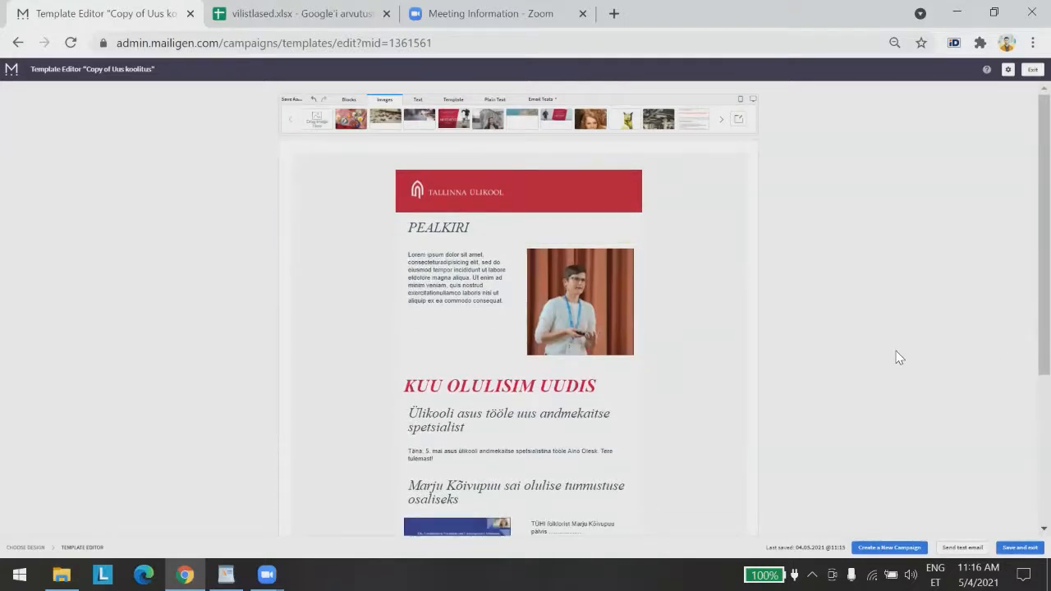
Drag the PEALKIRI heading from the top row into the left column above Lorem ipsum
left_click(612, 314)
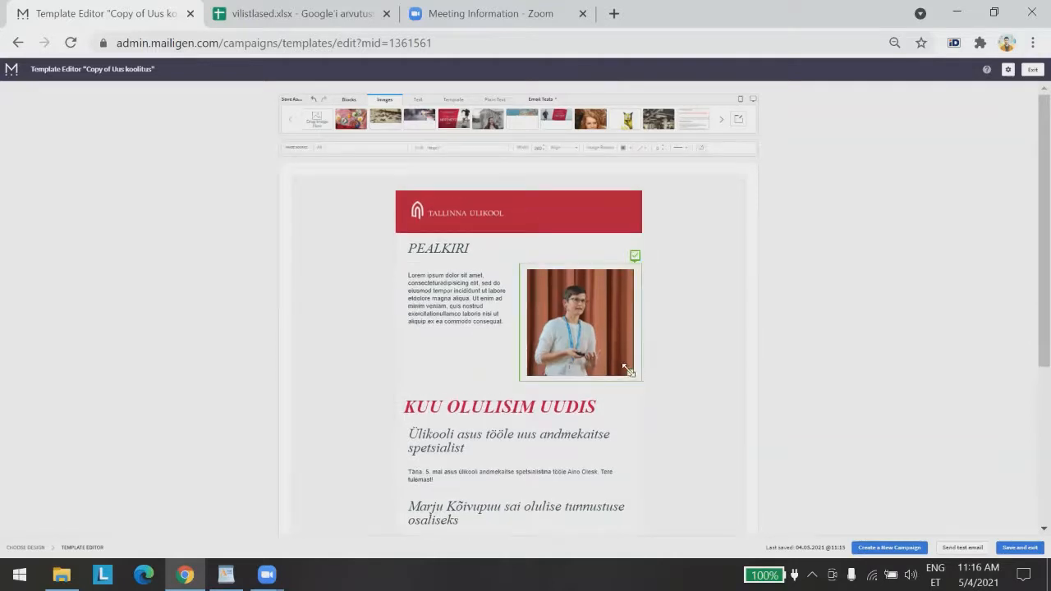
left_click(778, 371)
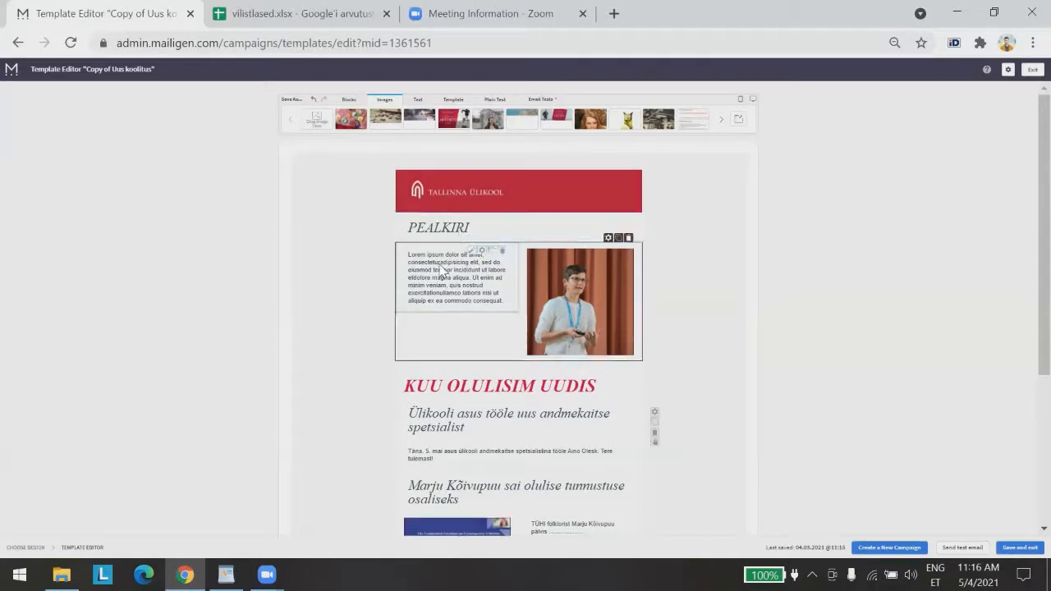
left_click_drag(448, 235, 456, 256)
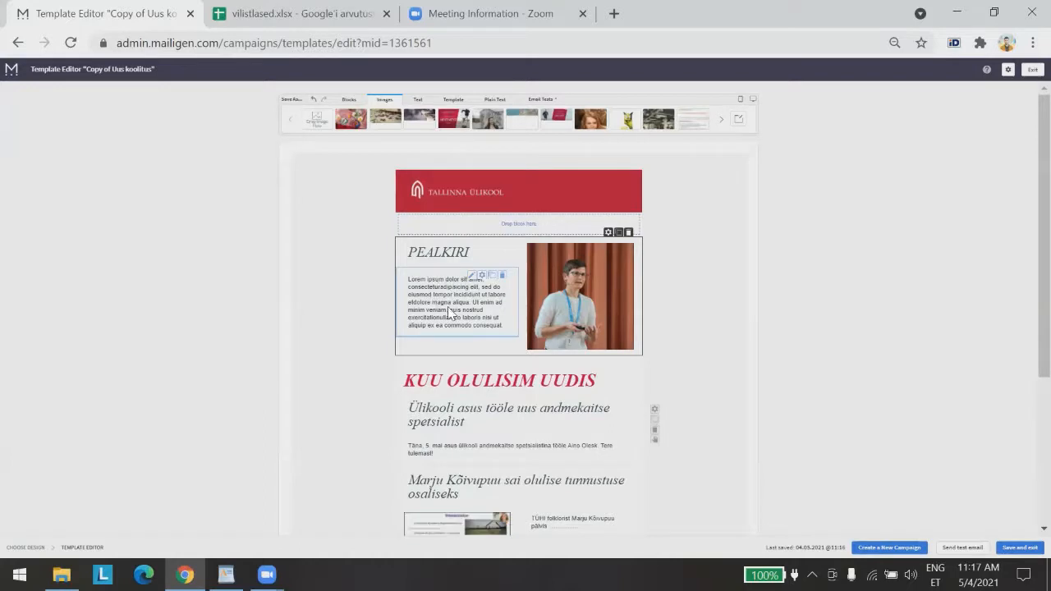
Lower the Lorem ipsum block's spacing by three steps so it sits closer to PEALKIRI
left_click(482, 277)
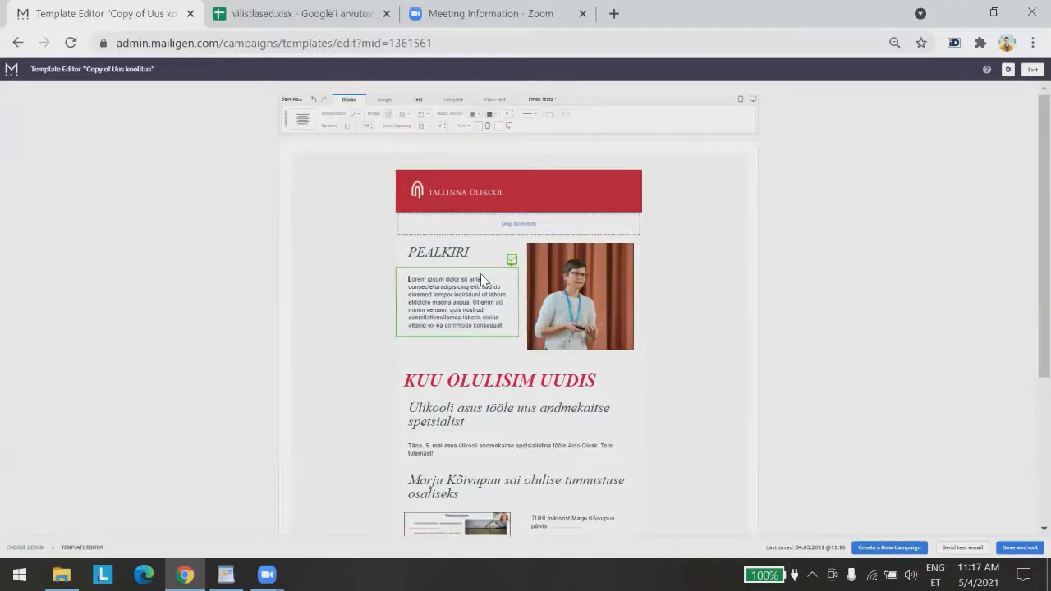
left_click(354, 129)
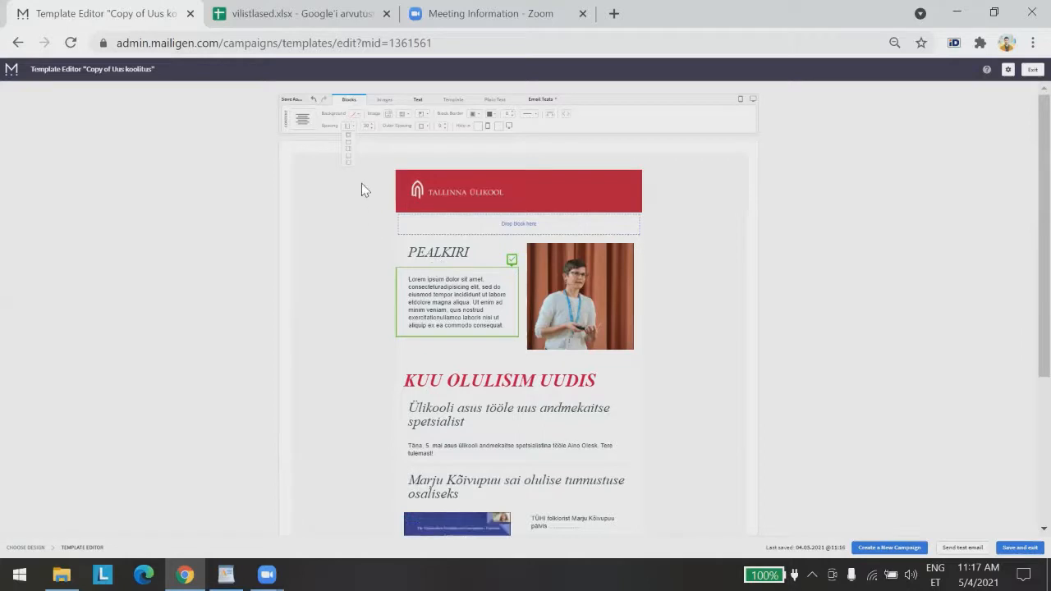
left_click(370, 128)
left_click(370, 128)
left_click(370, 129)
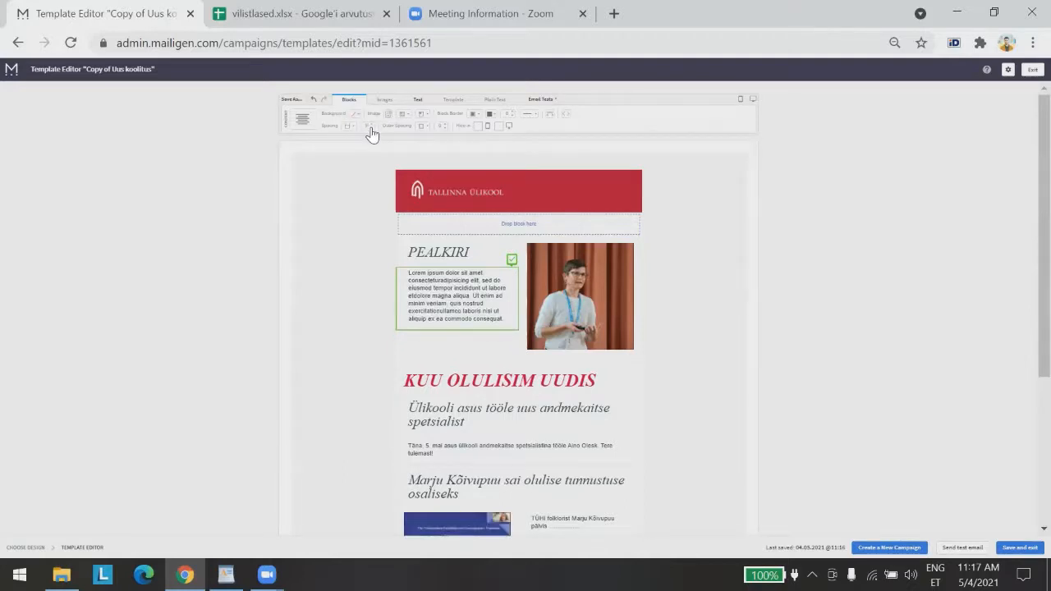
left_click(355, 371)
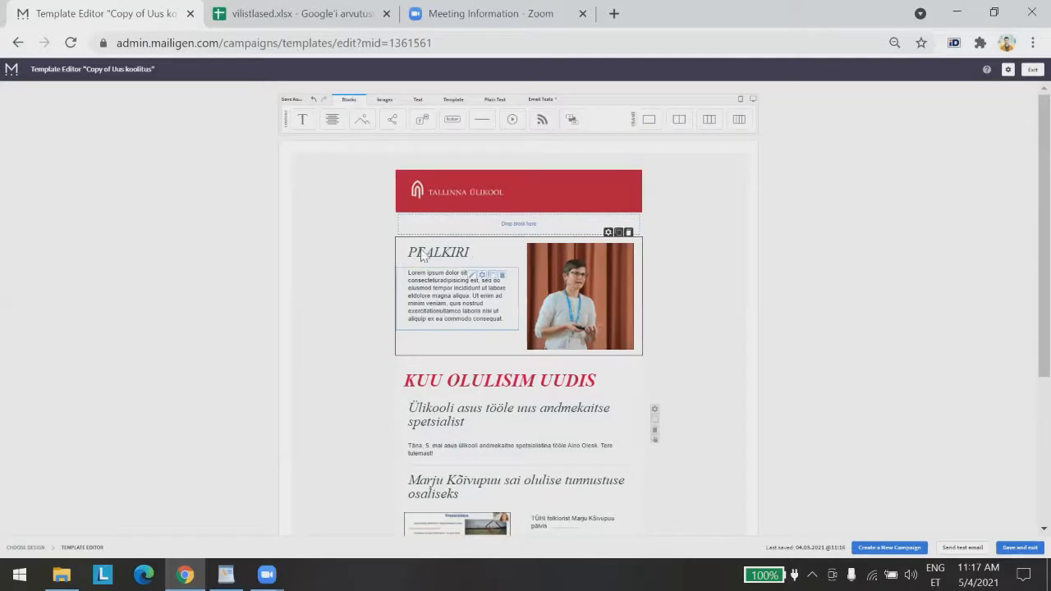
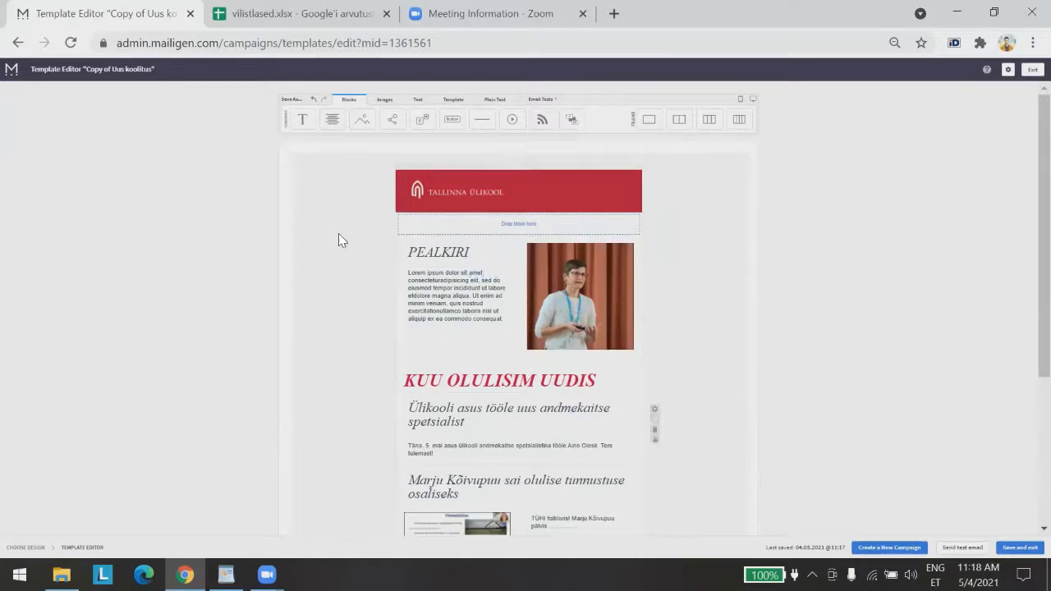
Duplicate the video block's Vaata lähemalt button and move the copy under the PEALKIRI text
scroll(340, 237, "down", 2)
scroll(354, 380, "up", 1)
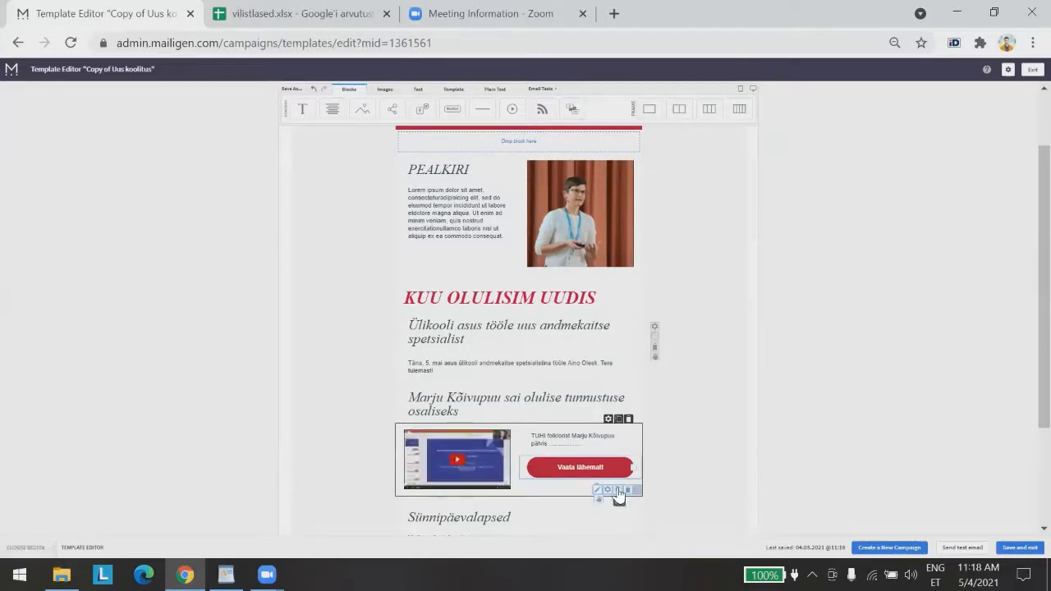
left_click(617, 490)
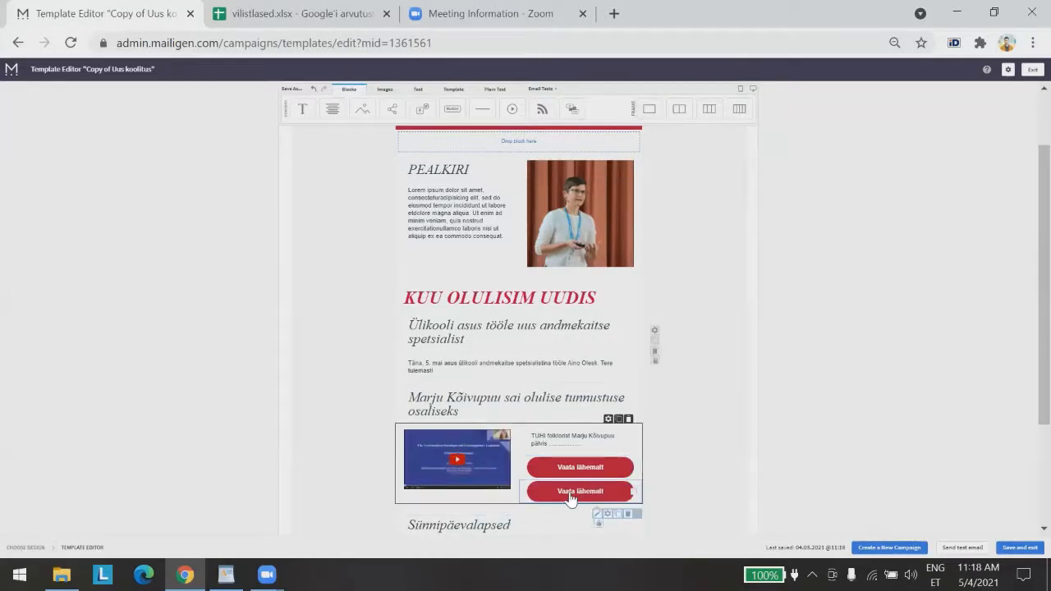
left_click_drag(524, 307, 457, 252)
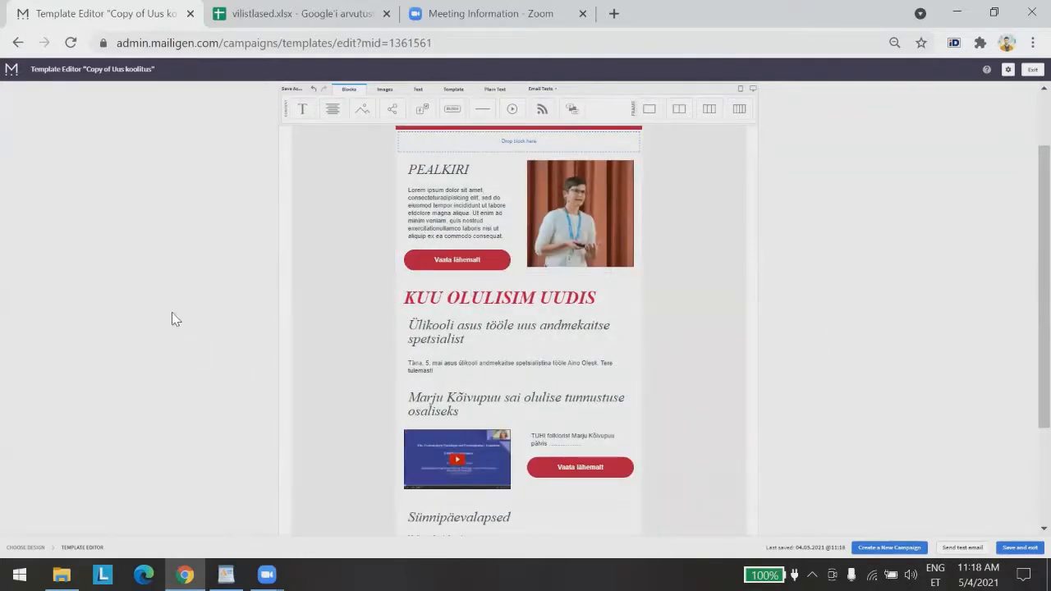
left_click(464, 266)
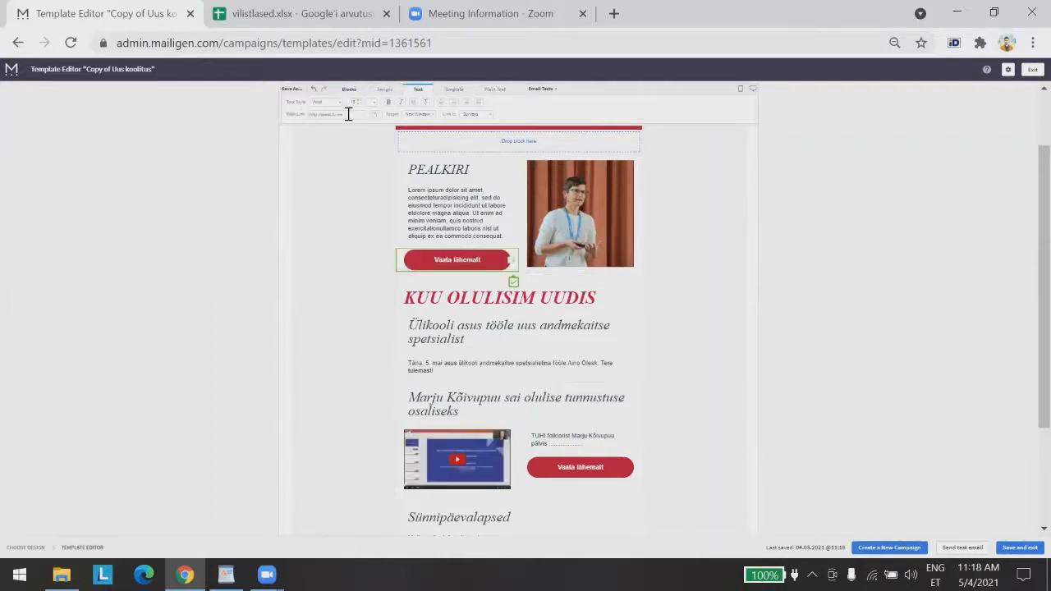
left_click_drag(348, 114, 289, 113)
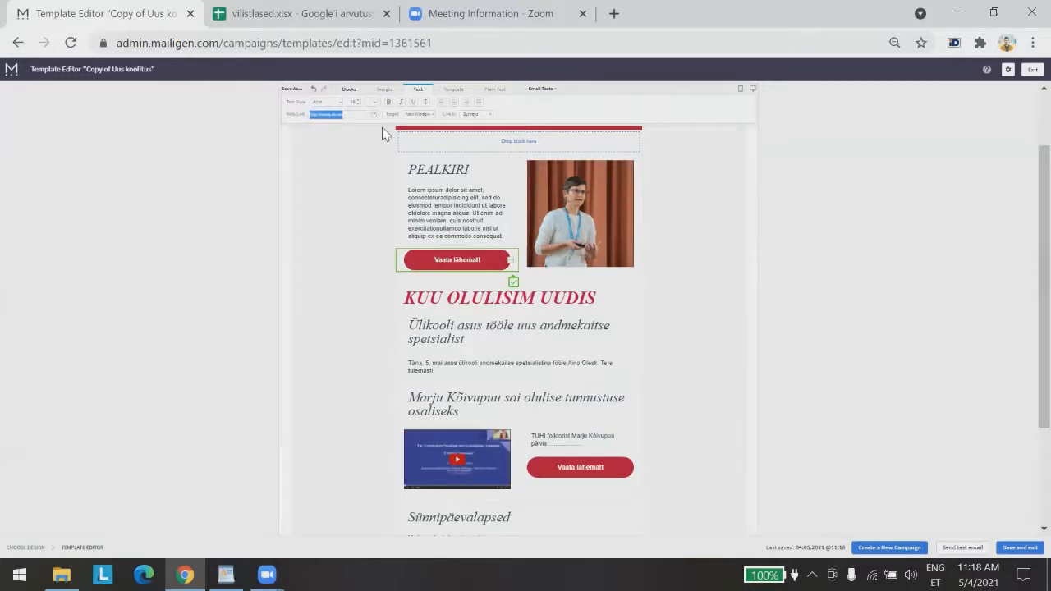
type("ht")
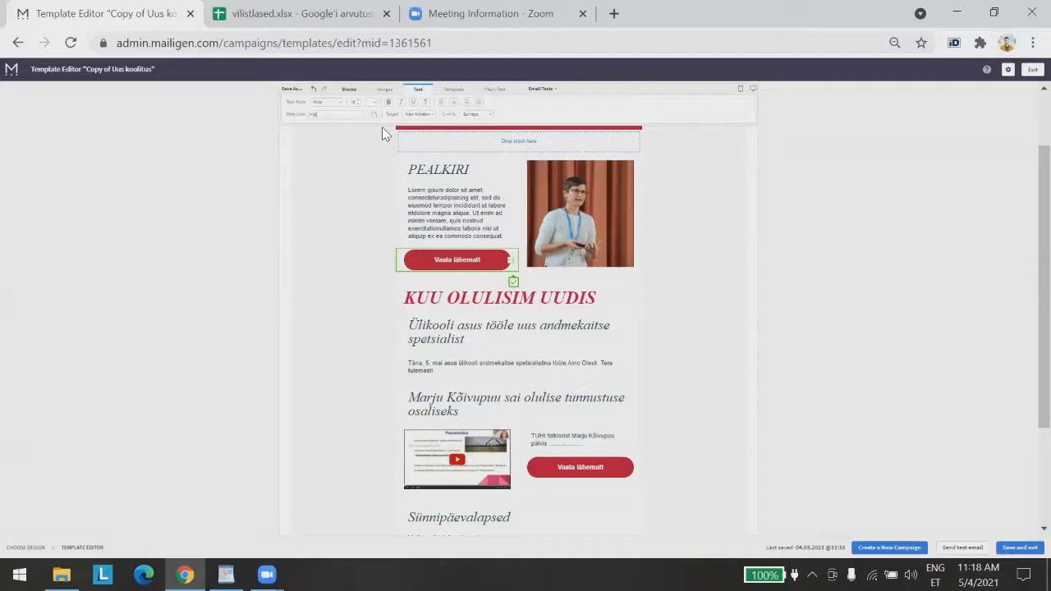
type("tps")
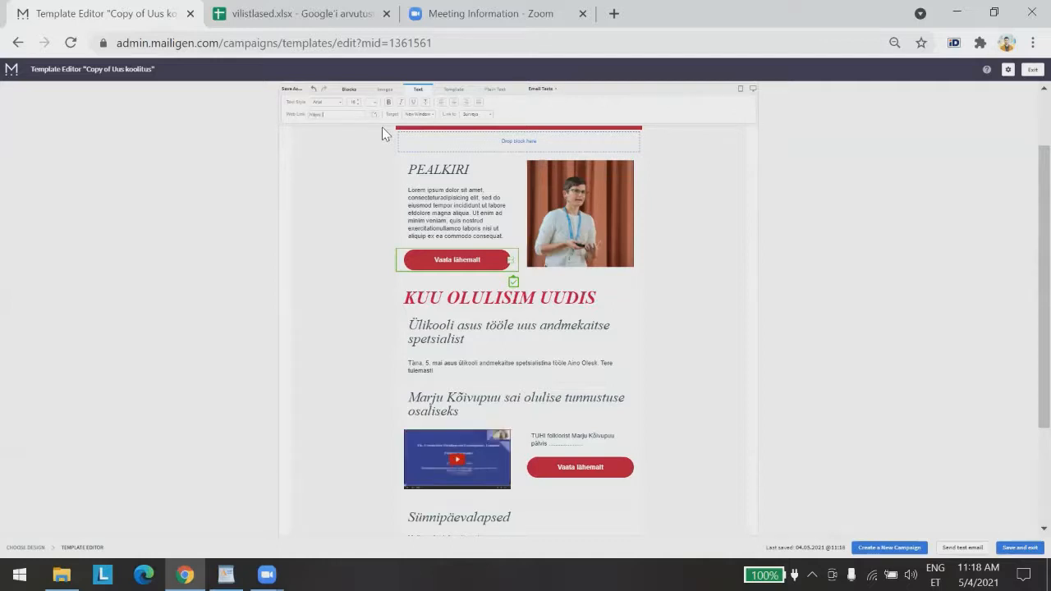
type("://www.delfi.ee")
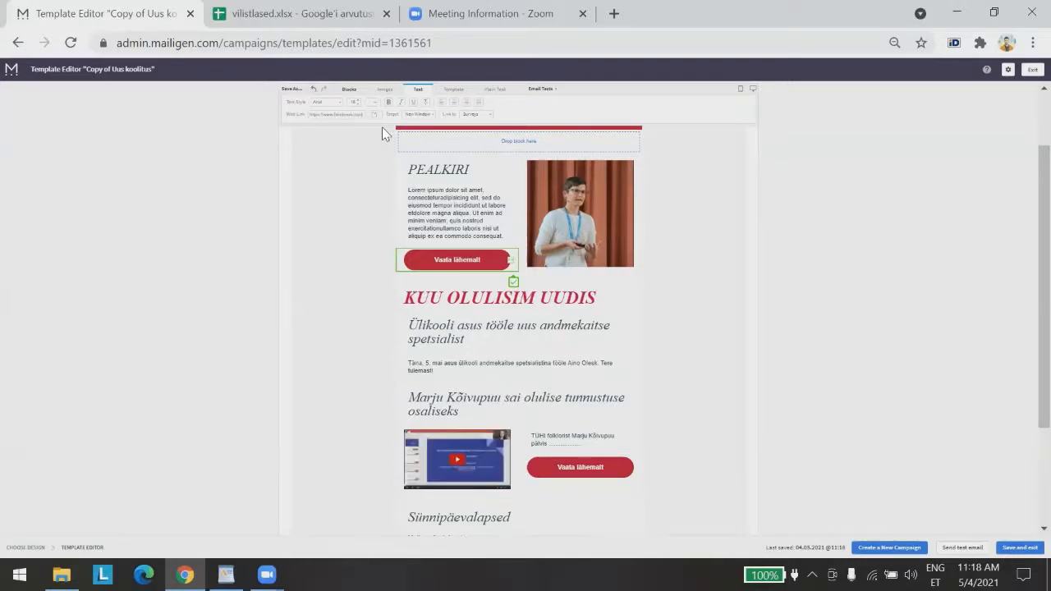
left_click(243, 207)
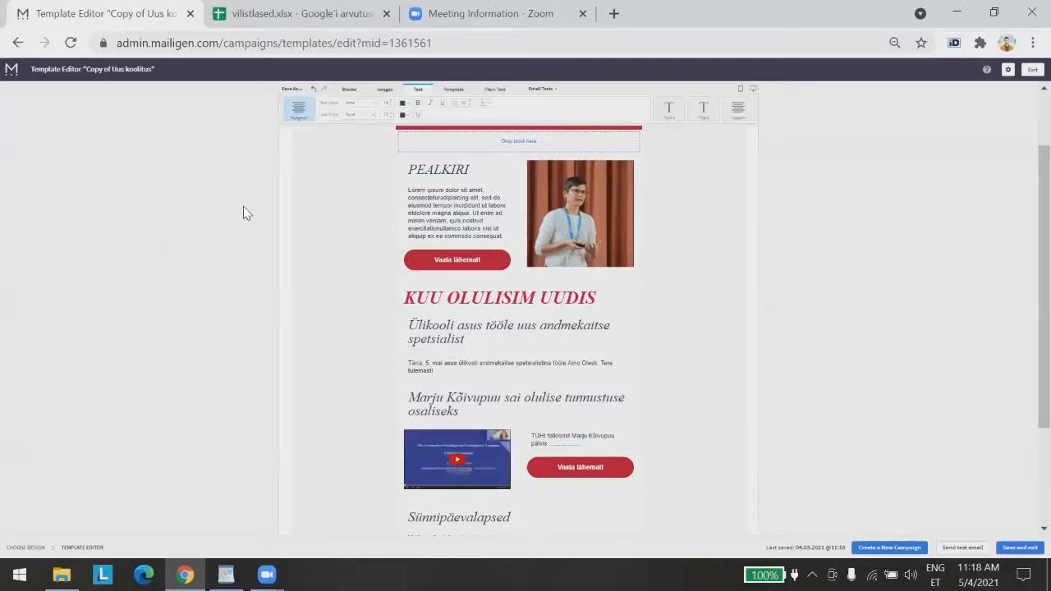
Delete the empty Drop block here placeholder and its copy beneath the Tallinna Ülikool banner
scroll(890, 418, "up", 2)
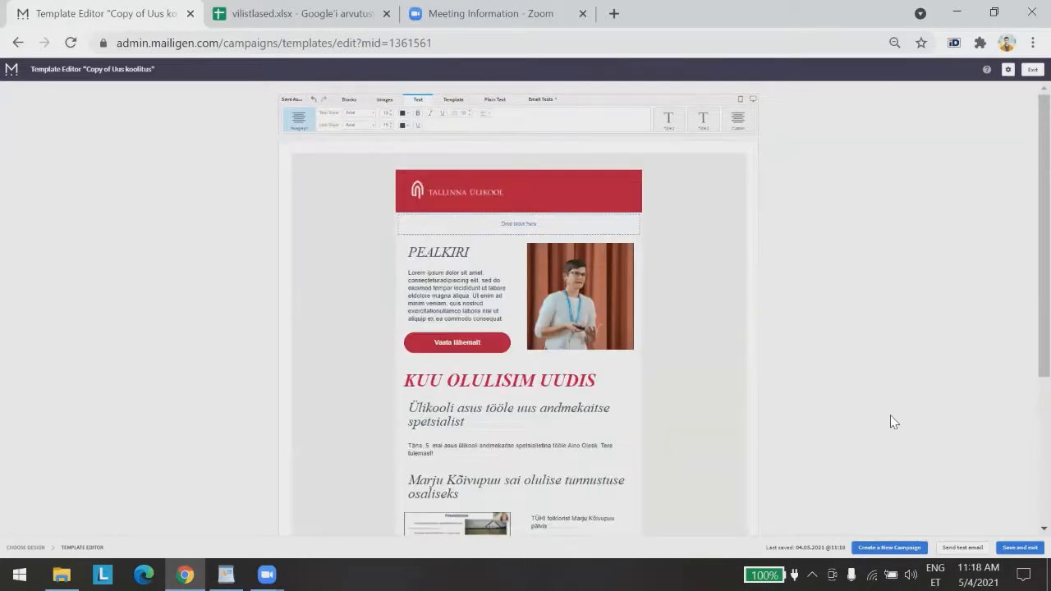
mouse_move(602, 226)
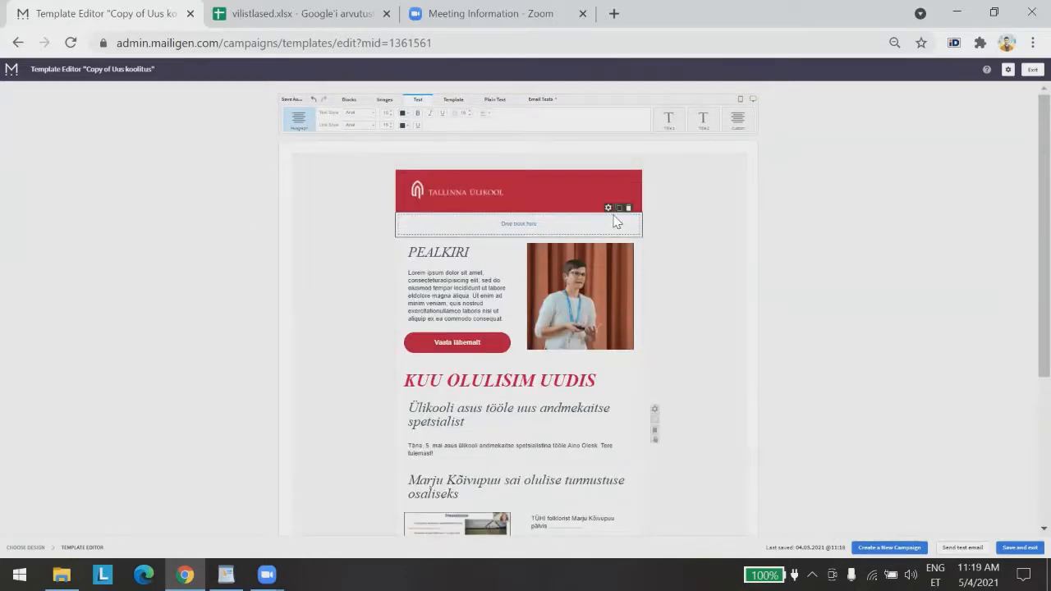
left_click(618, 215)
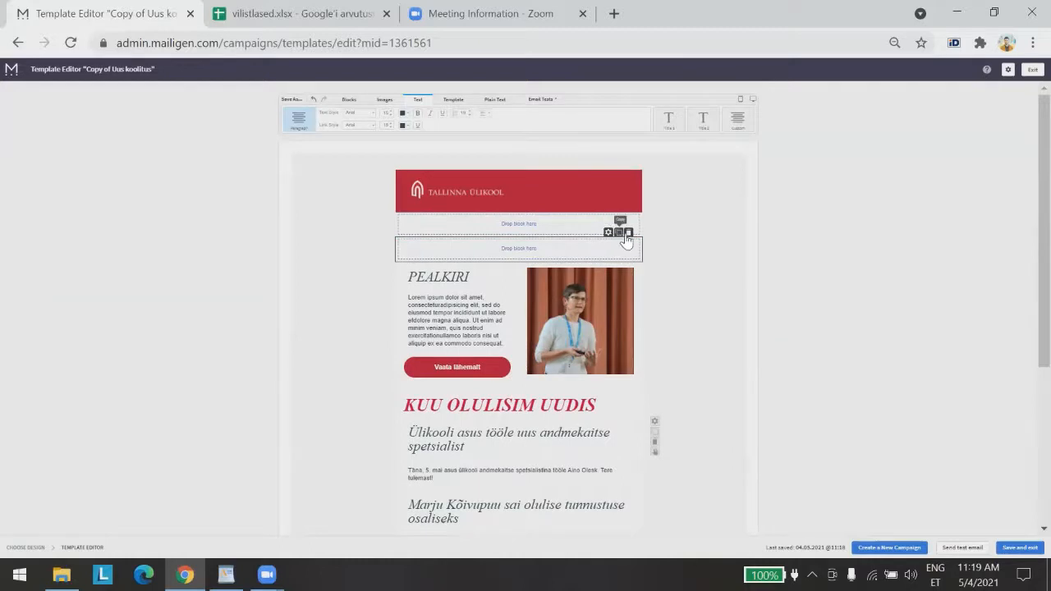
left_click(628, 233)
left_click(616, 260)
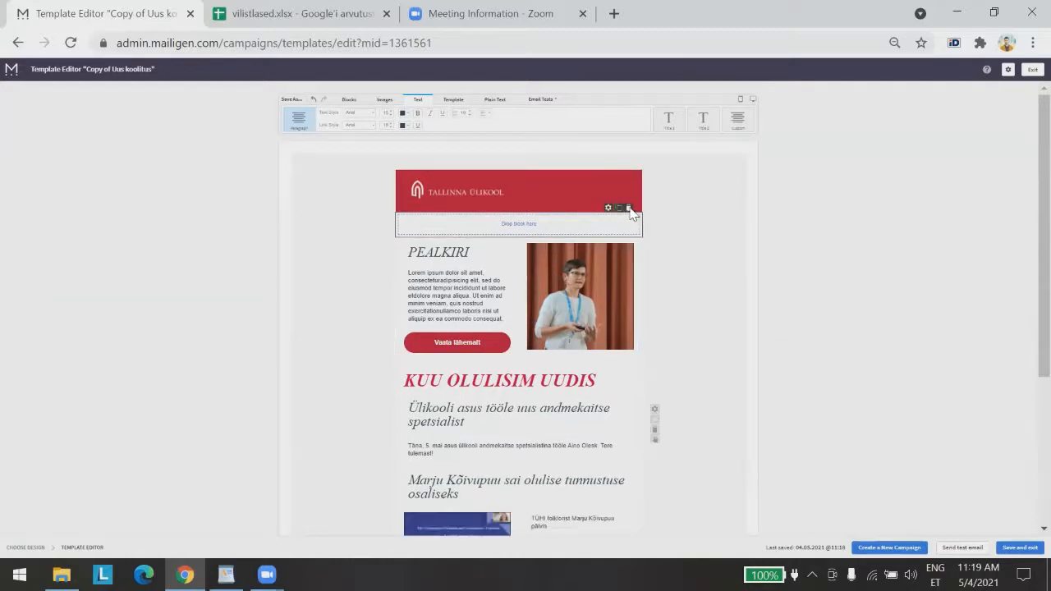
left_click(627, 209)
left_click(624, 239)
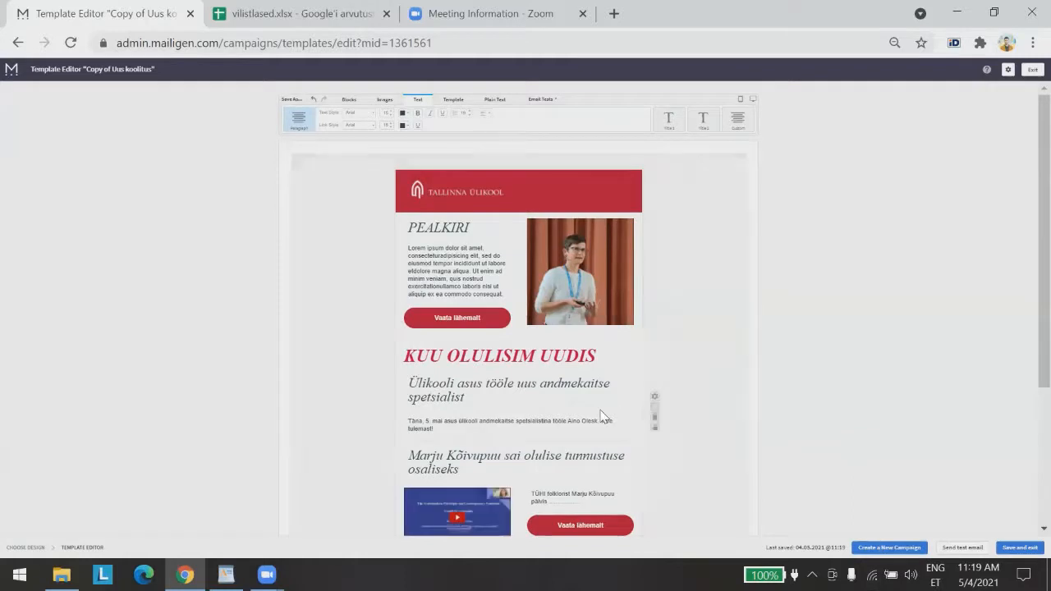
Decrease the KUU OLULISIM UUDIS heading block's spacing by six steps
left_click_drag(619, 462, 544, 342)
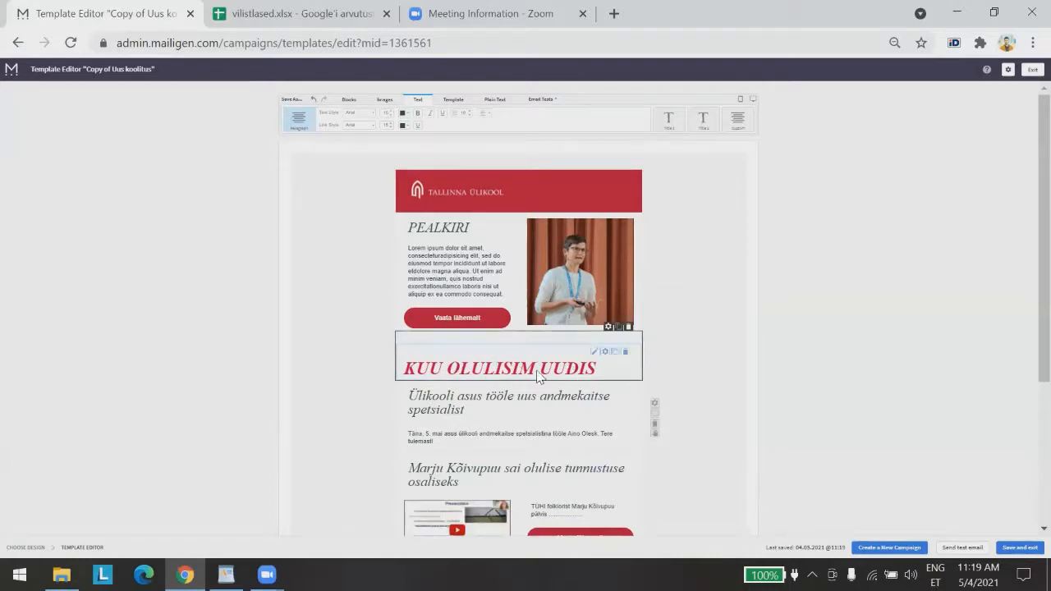
left_click(604, 352)
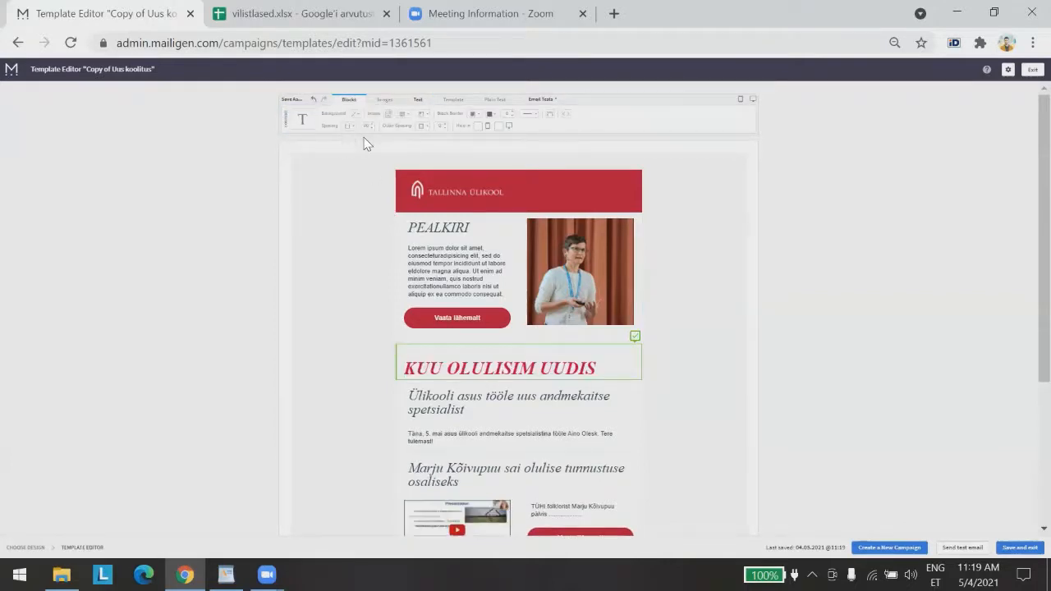
left_click(369, 129)
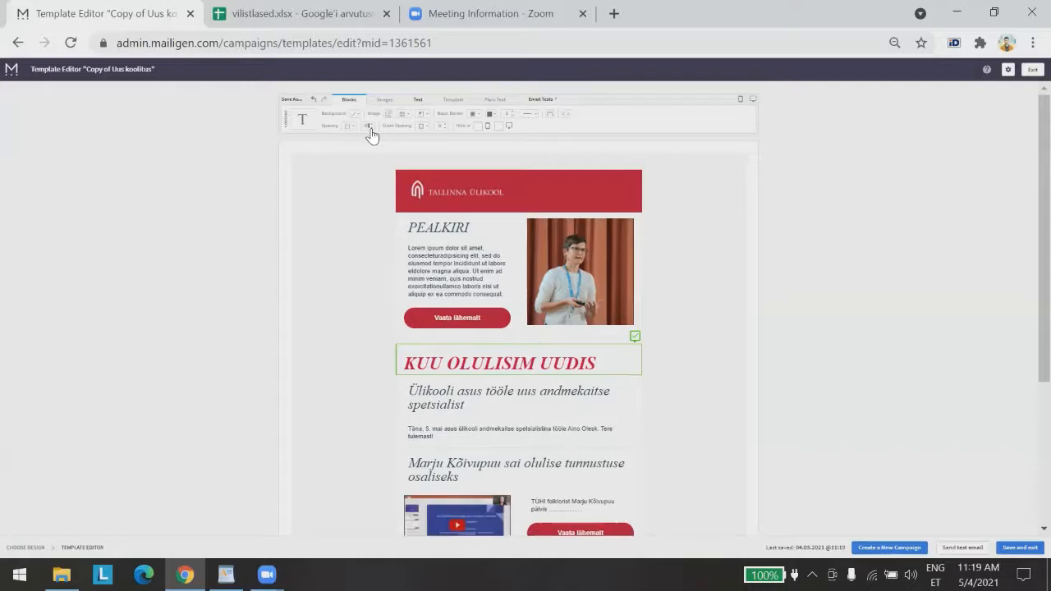
left_click(369, 129)
left_click(370, 129)
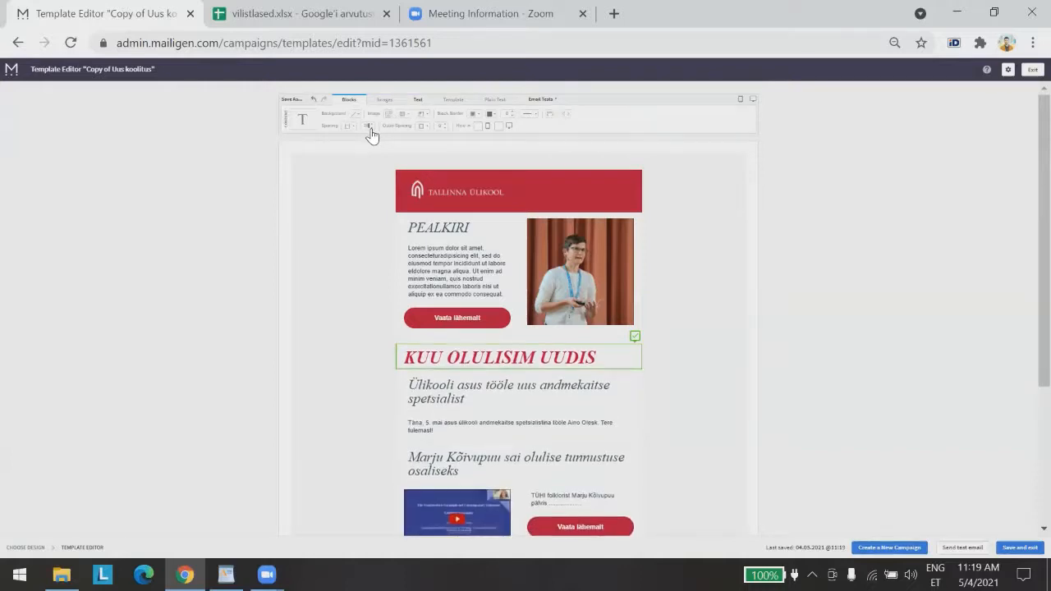
left_click(370, 129)
left_click(370, 129)
left_click(370, 128)
left_click(370, 128)
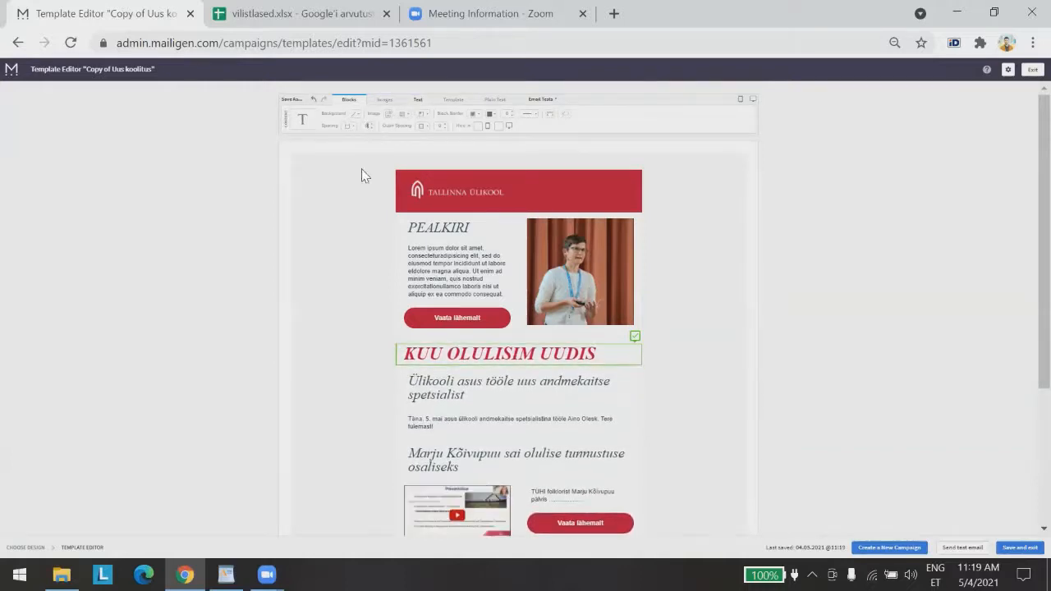
left_click(392, 489)
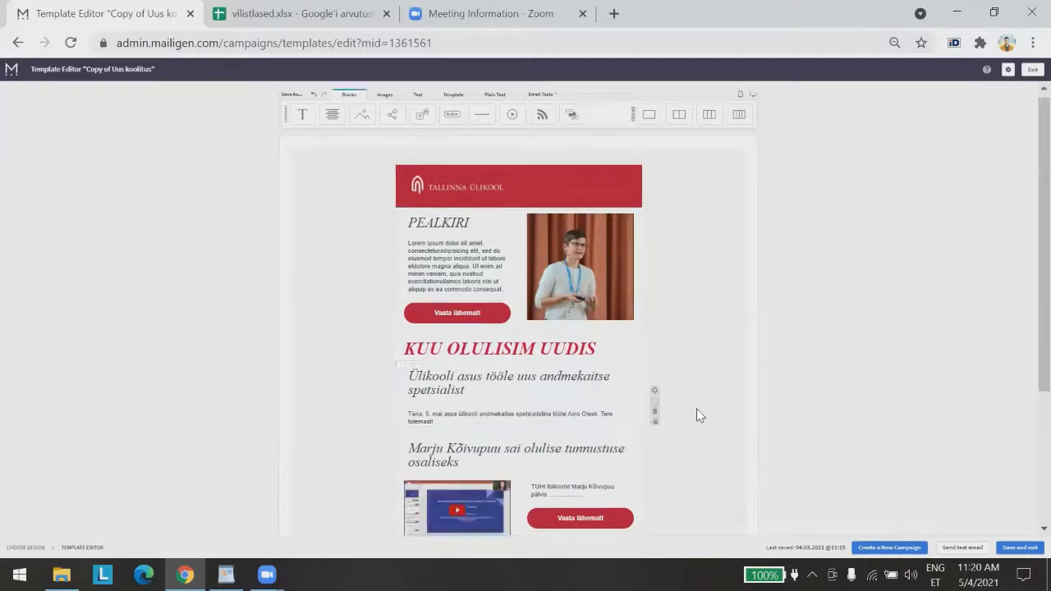
Add two empty one-column frames below the PEALKIRI section
scroll(739, 423, "down", 2)
scroll(739, 435, "up", 1)
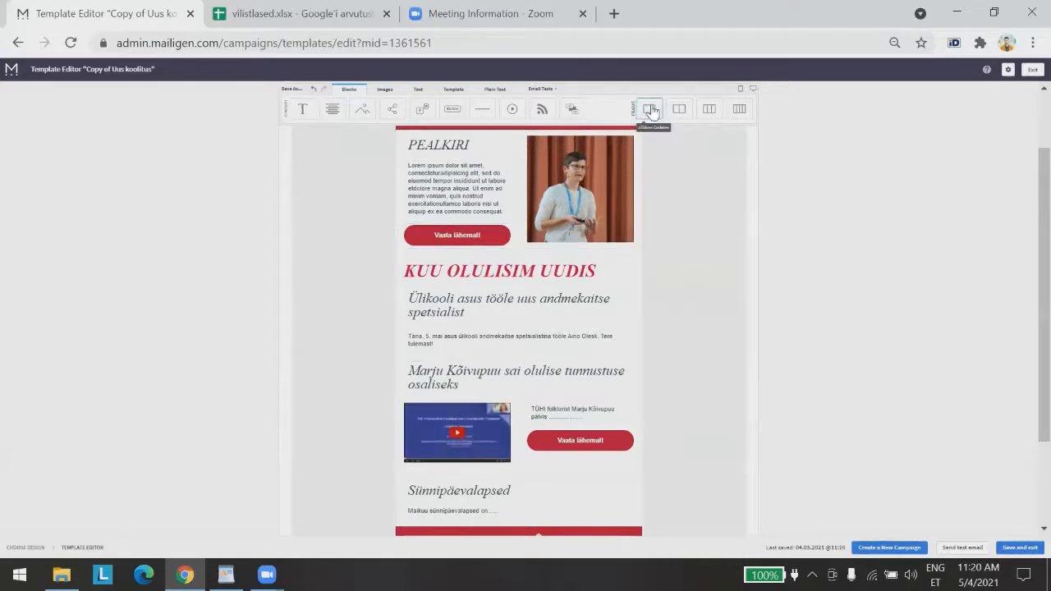
left_click_drag(647, 107, 518, 252)
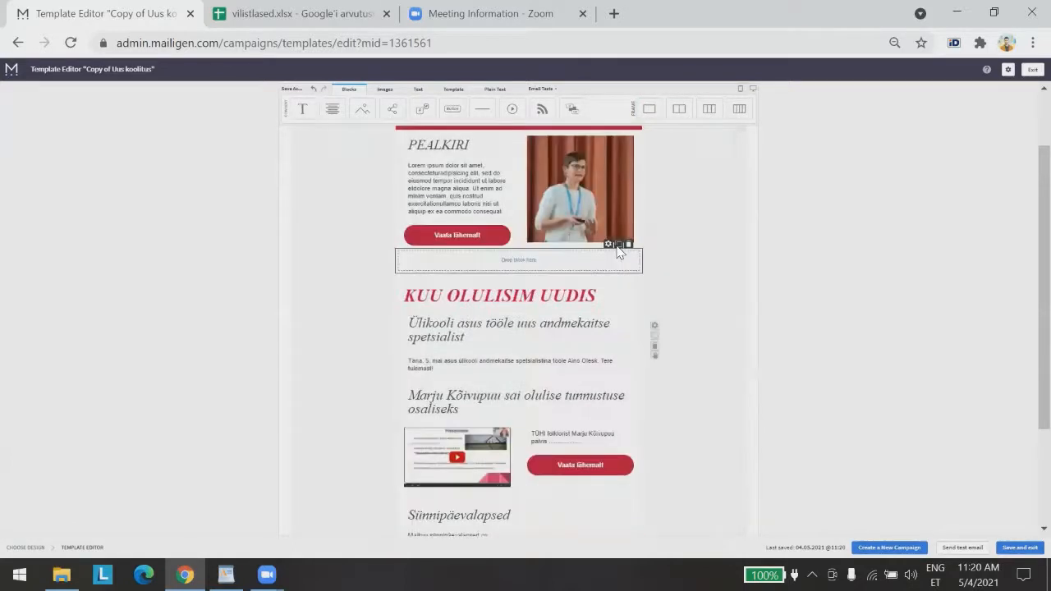
left_click_drag(647, 108, 536, 276)
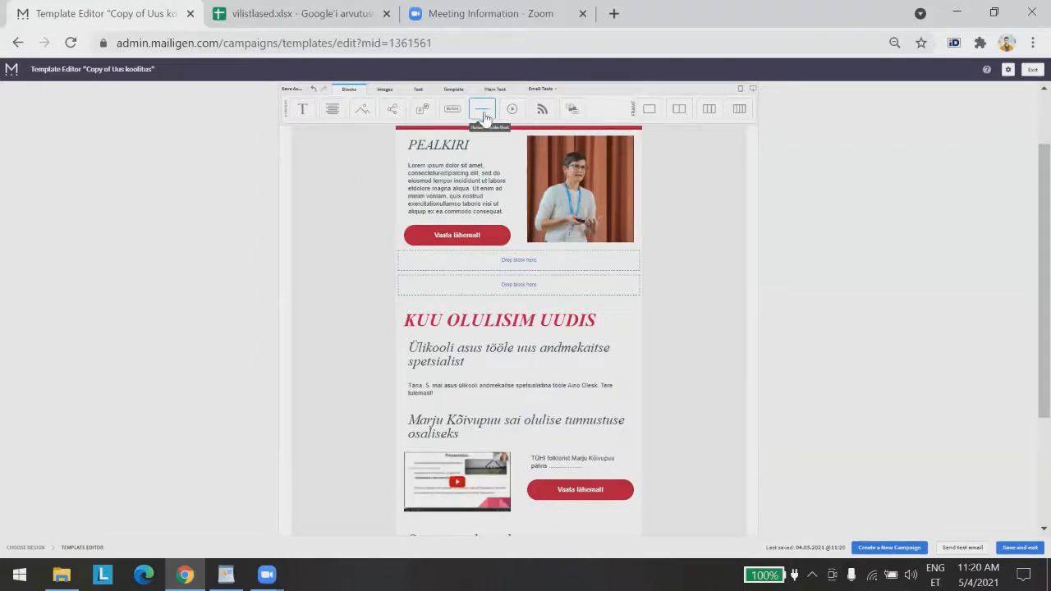
Place a divider under the PEALKIRI button and give its border a recent red colour
left_click_drag(484, 115, 502, 260)
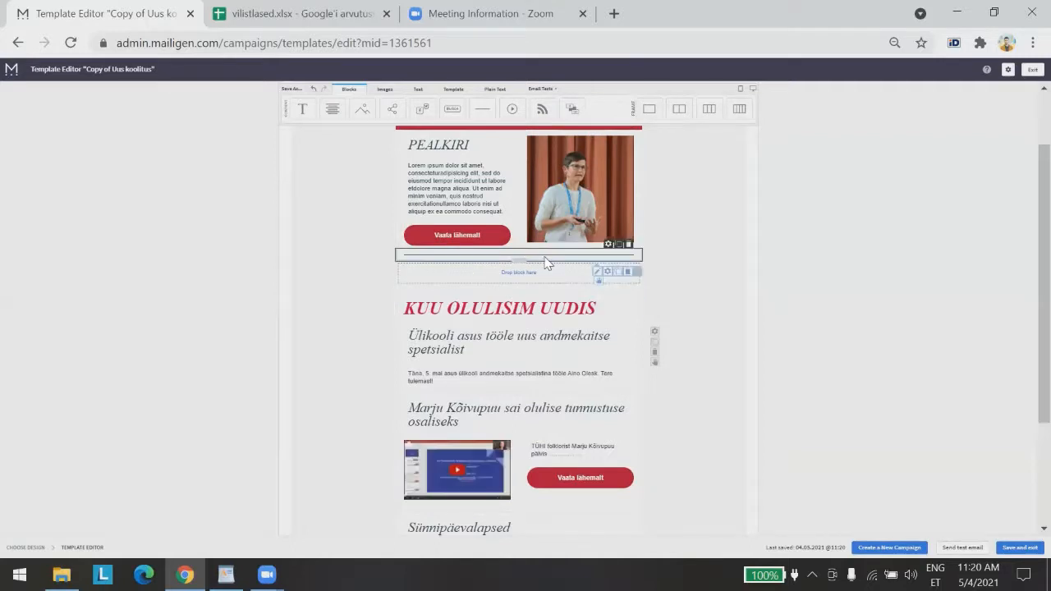
left_click(607, 272)
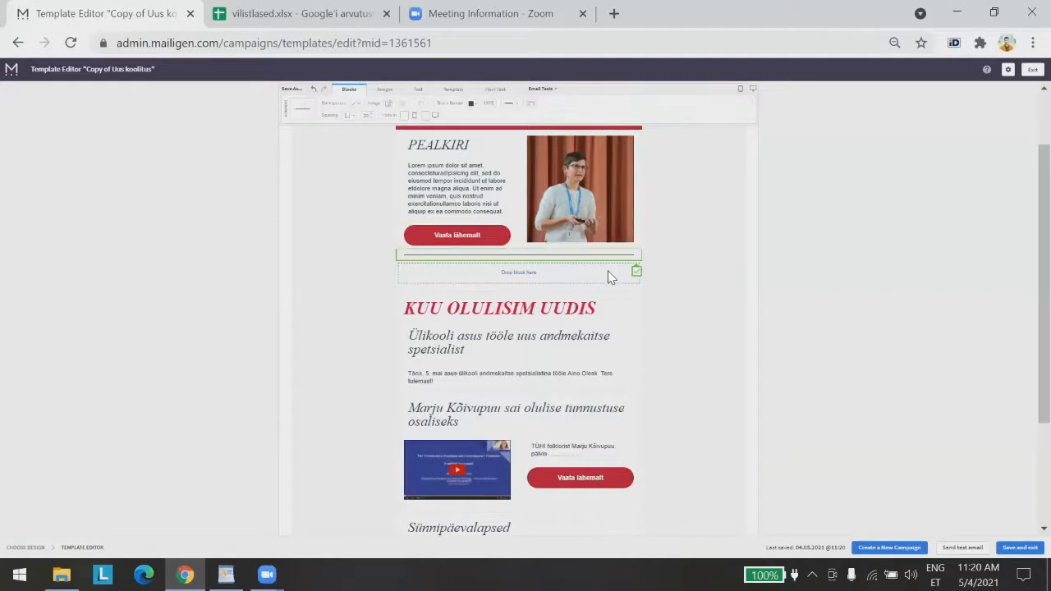
left_click(471, 105)
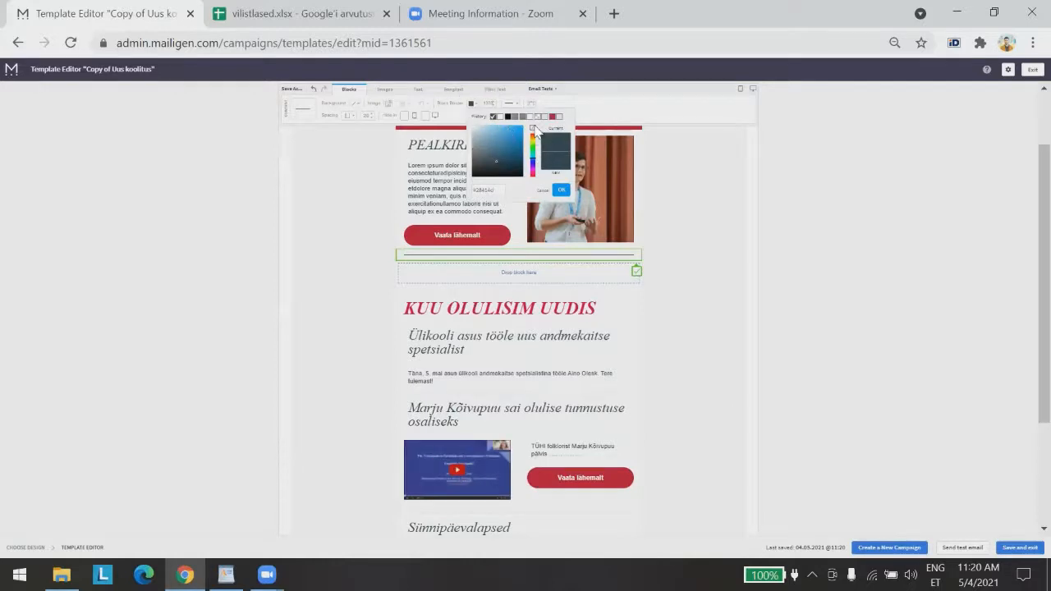
left_click(543, 116)
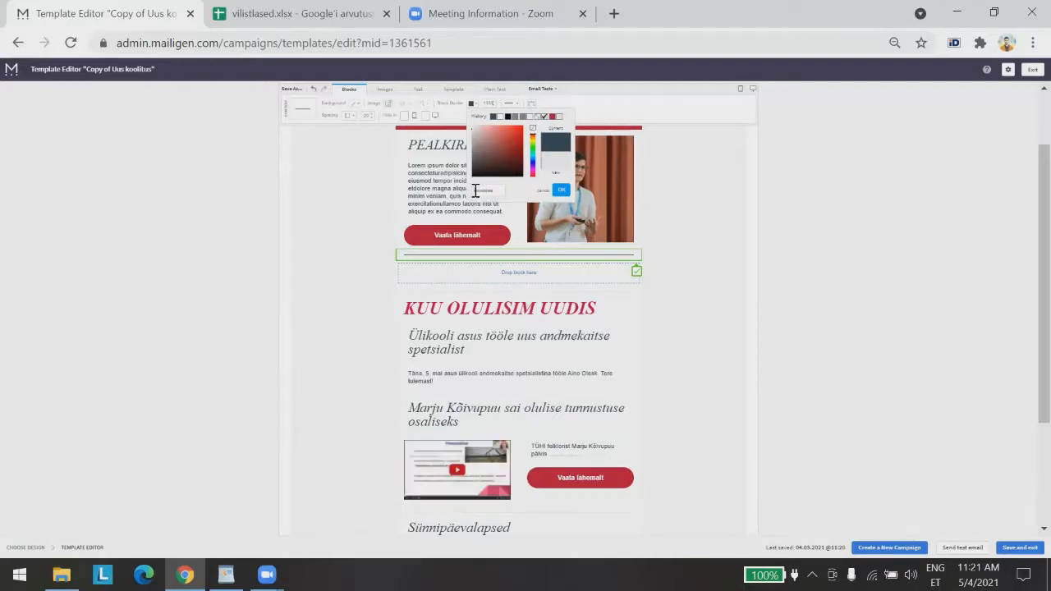
left_click(561, 193)
left_click(877, 311)
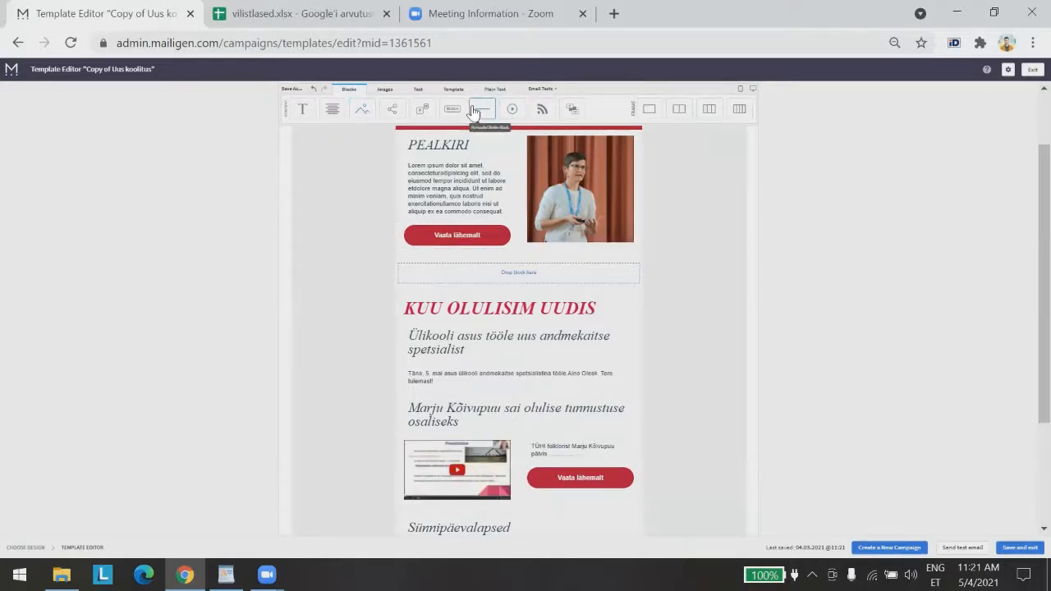
Add a light-grey-bordered divider above KUU OLULISIM UUDIS and an empty one-column section below PEALKIRI
left_click_drag(474, 111, 519, 271)
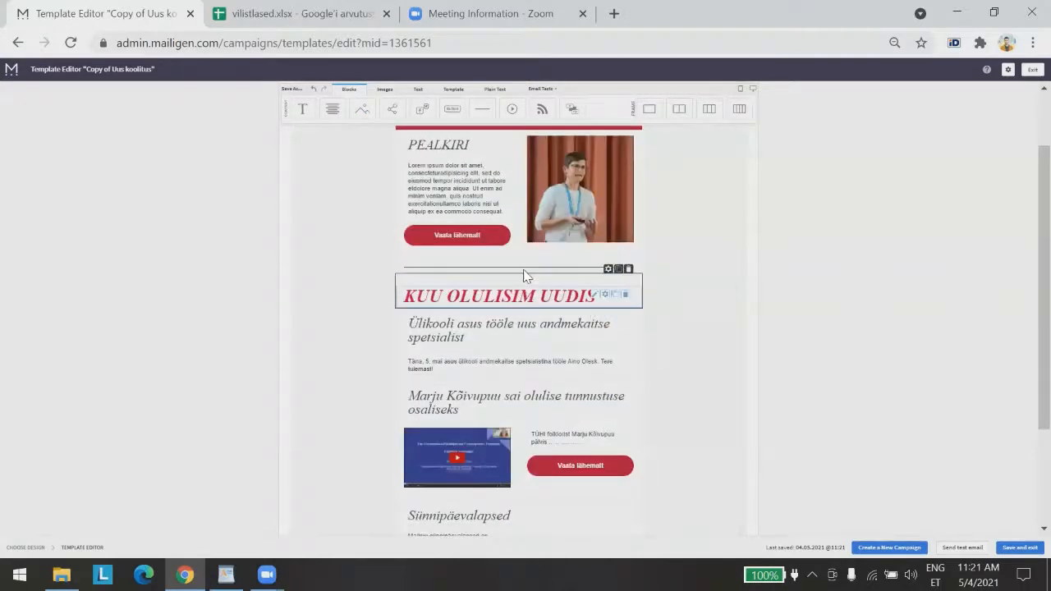
left_click(607, 285)
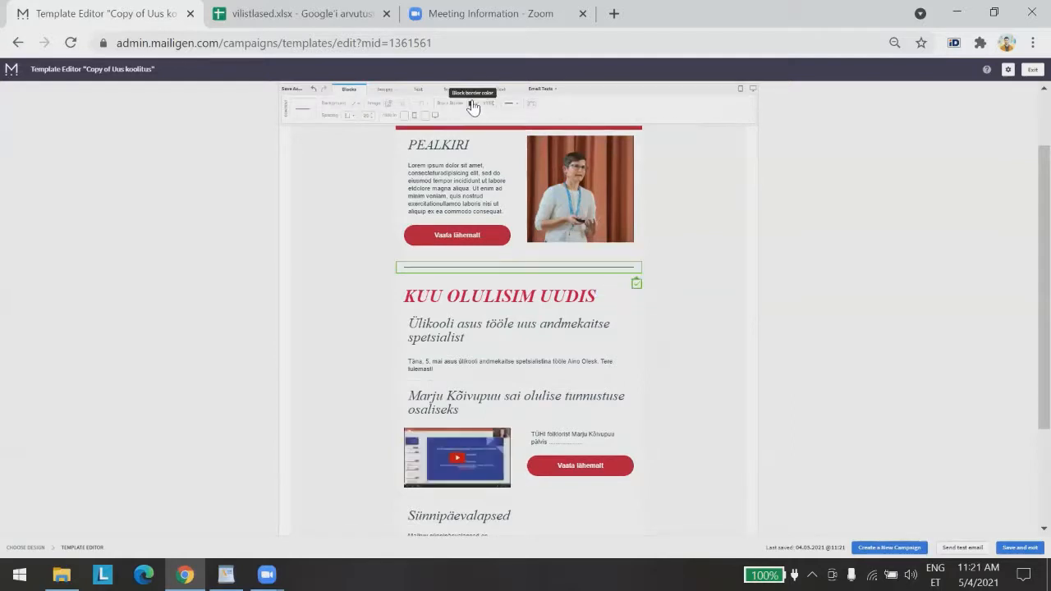
left_click(471, 104)
left_click(544, 117)
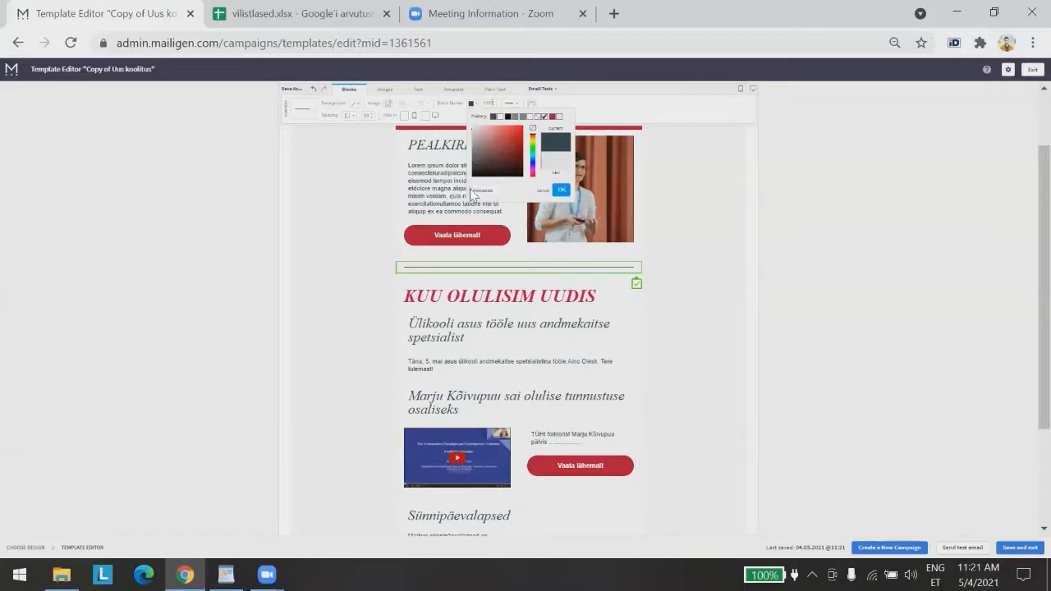
left_click(560, 189)
left_click(838, 244)
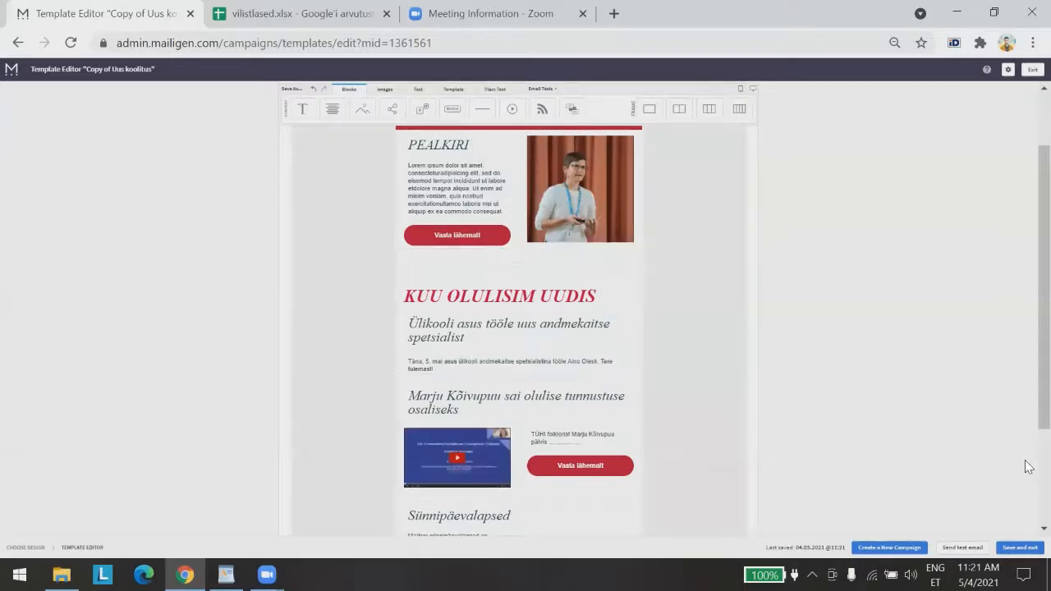
left_click_drag(650, 111, 561, 265)
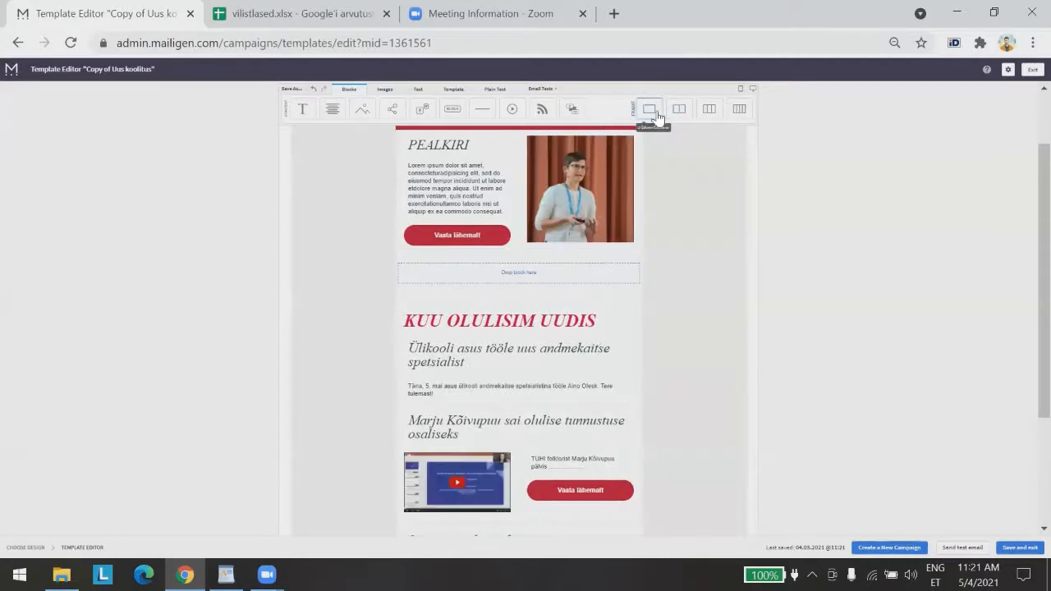
Add another one-column frame and fill both empty sections with Text blocks
left_click_drag(650, 110, 539, 303)
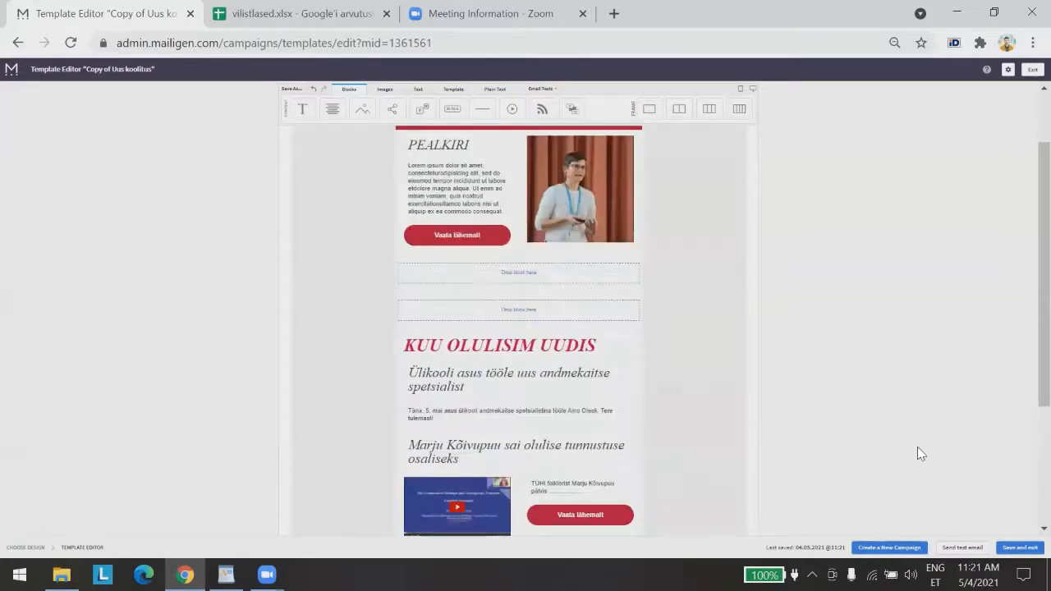
left_click_drag(404, 234, 485, 275)
left_click_drag(495, 333, 495, 333)
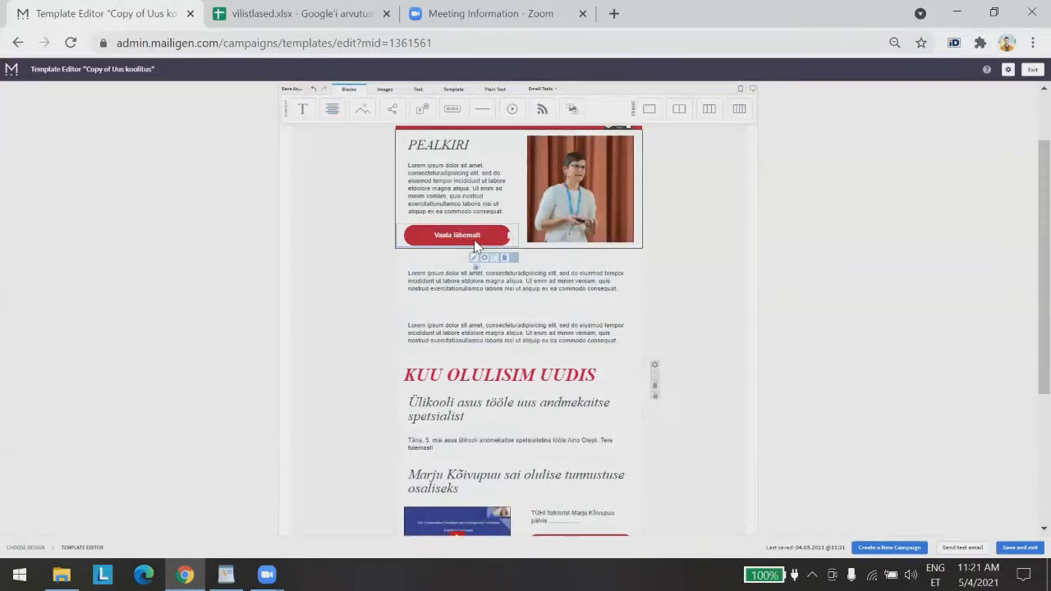
Replace the first text block's placeholder with 'PEALKIRI 2' and a 'Teine uudis' line below
left_click(465, 276)
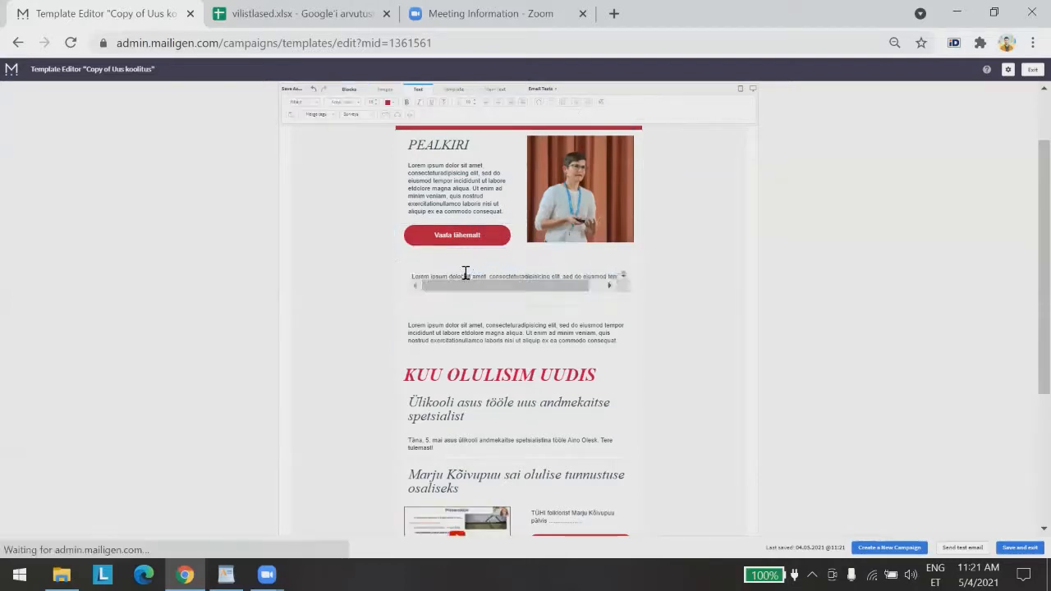
key("ctrl+a")
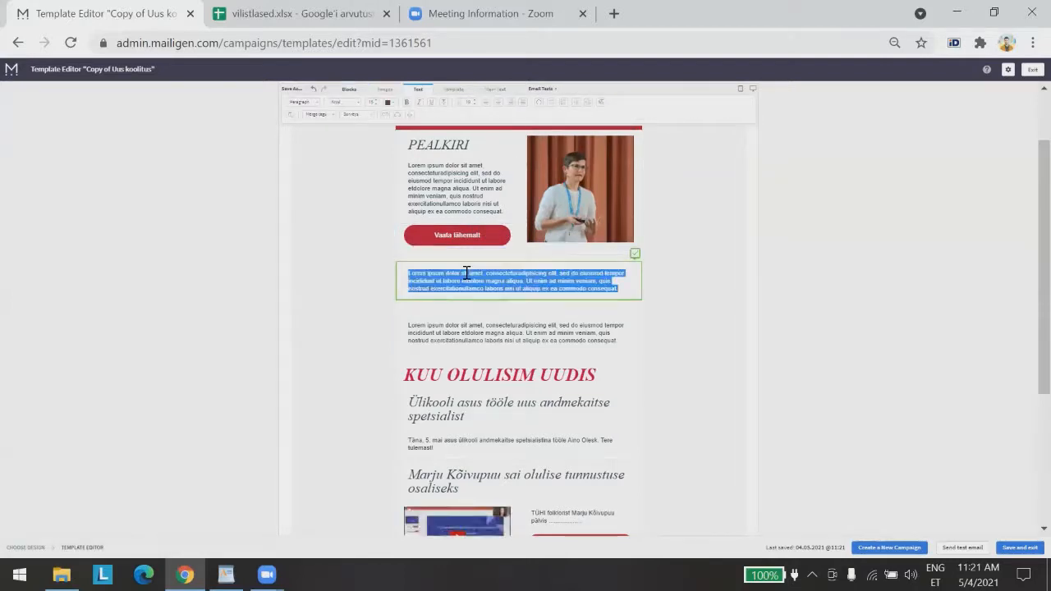
type("Pil")
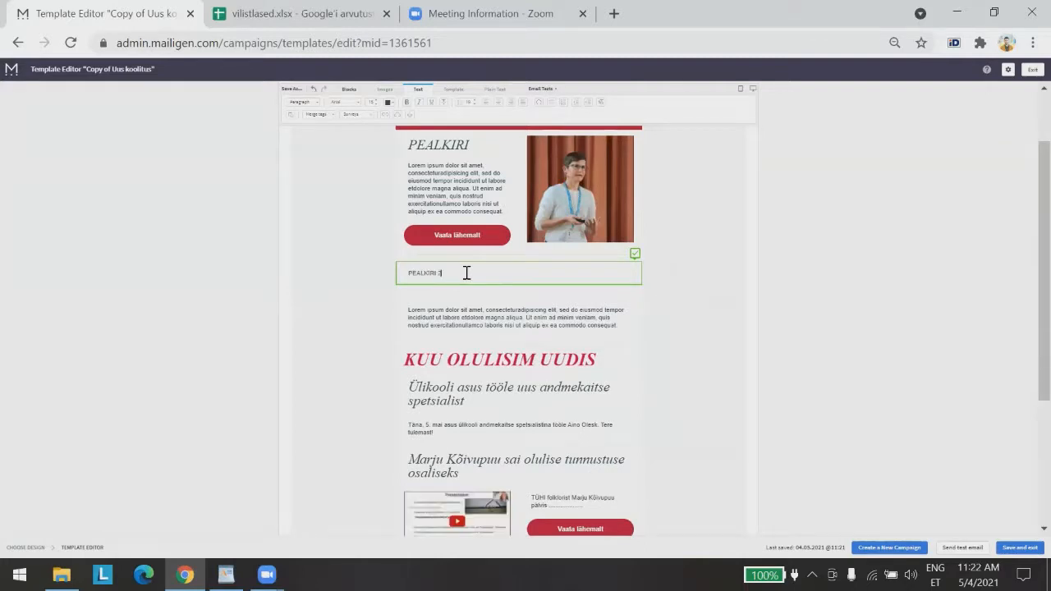
type(" 2")
key("Return")
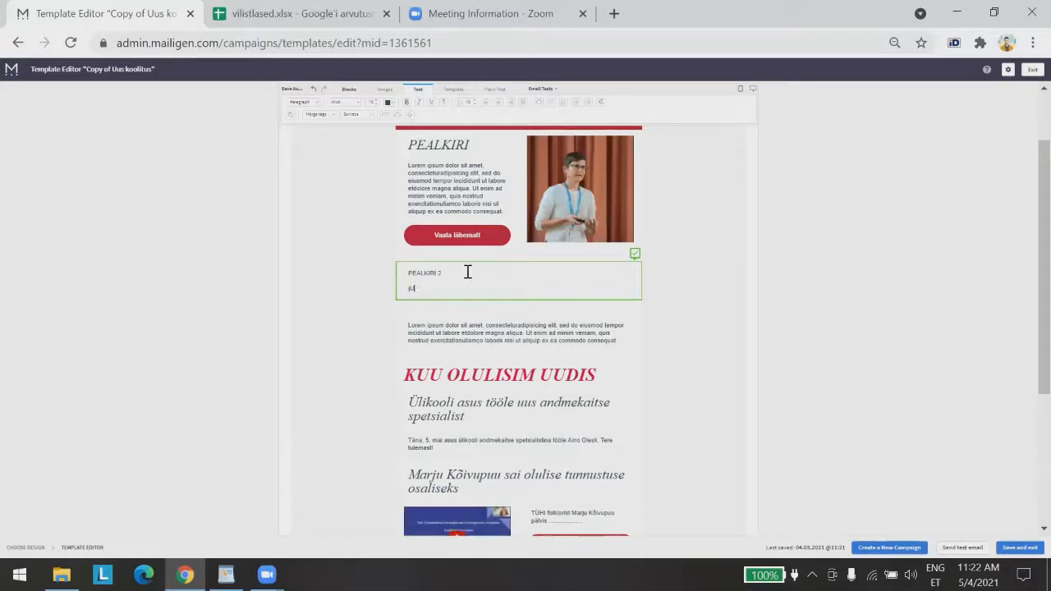
key("BackSpace")
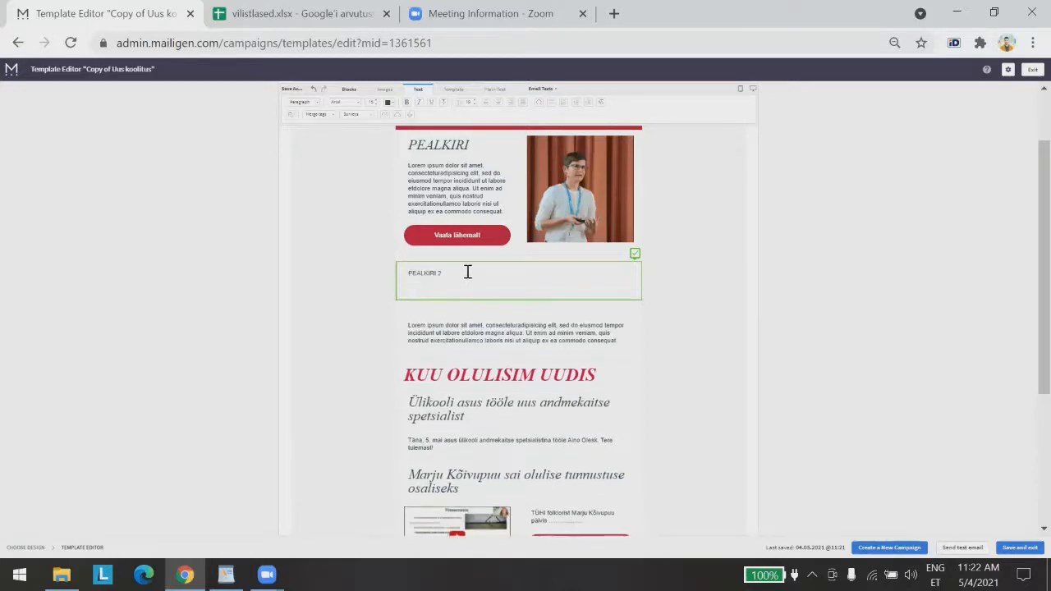
type("ü")
type("eine uudis")
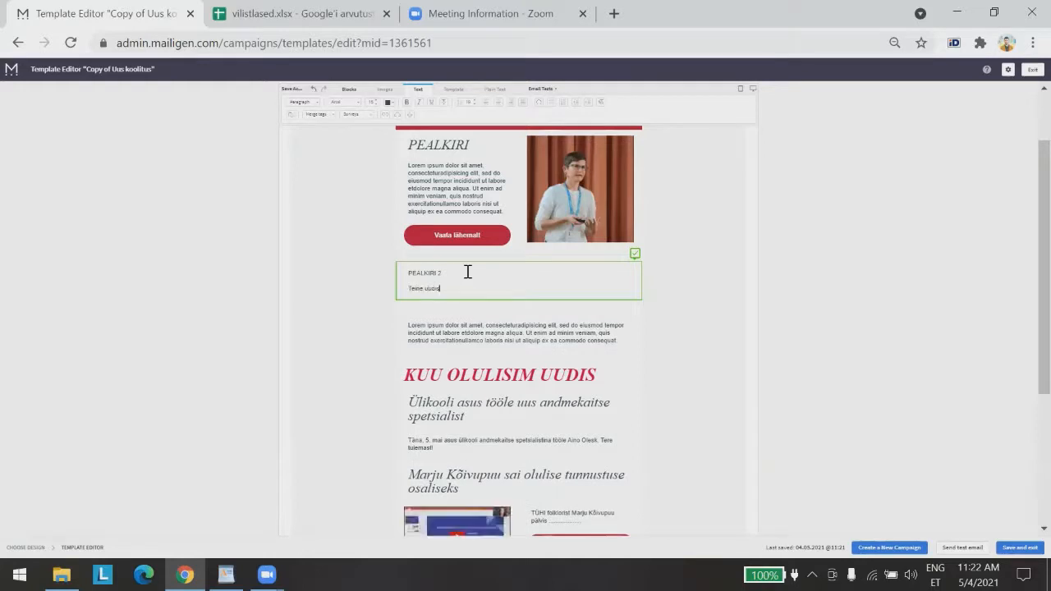
left_click(443, 270)
left_click(445, 271)
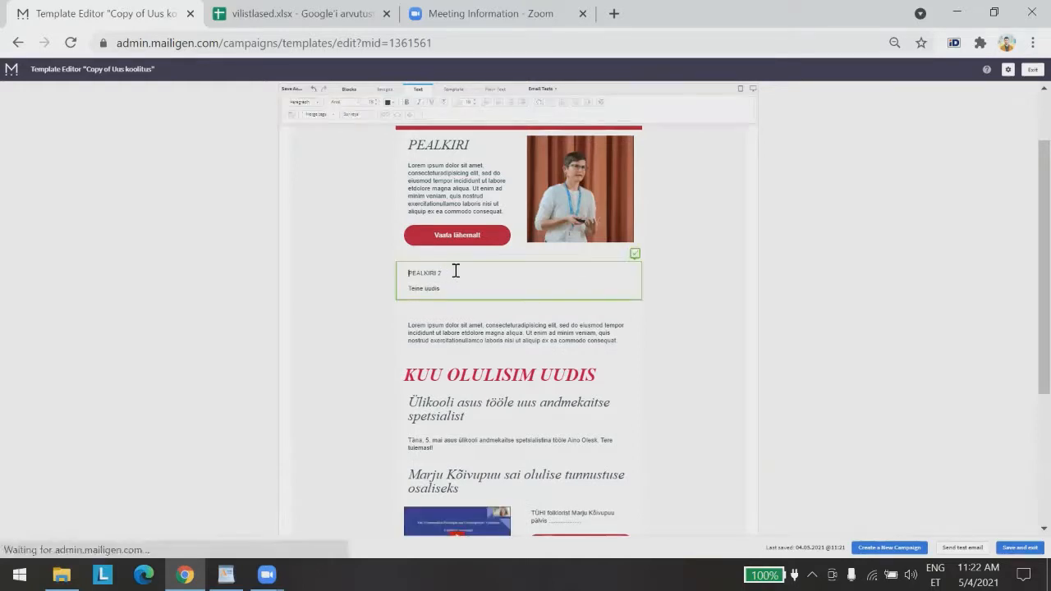
left_click_drag(456, 271, 352, 220)
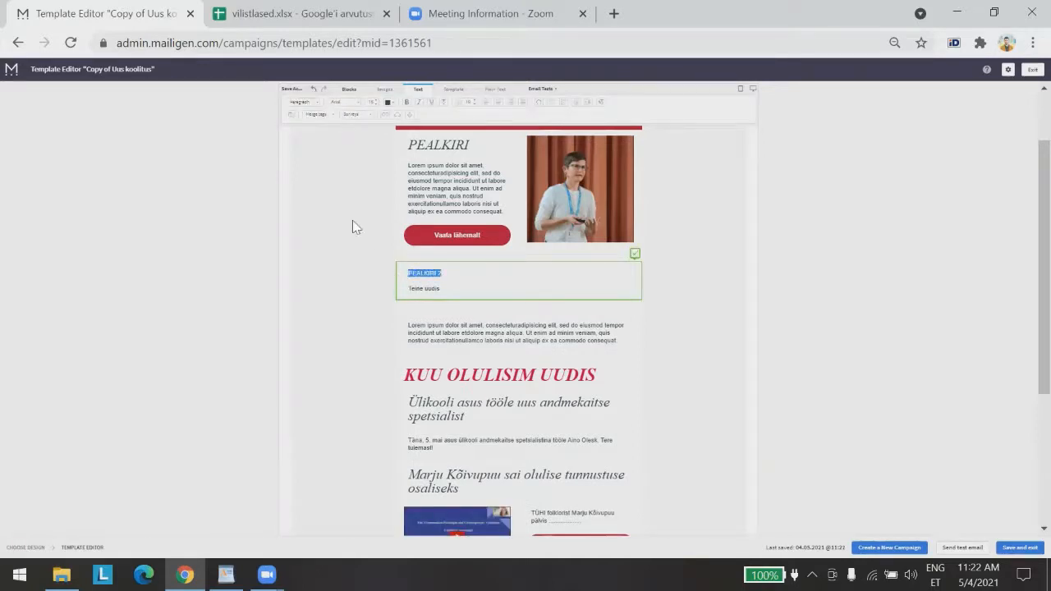
Format the PEALKIRI 2 line as a large italic Title style, undoing a mistaken first attempt
left_click(299, 102)
left_click(300, 154)
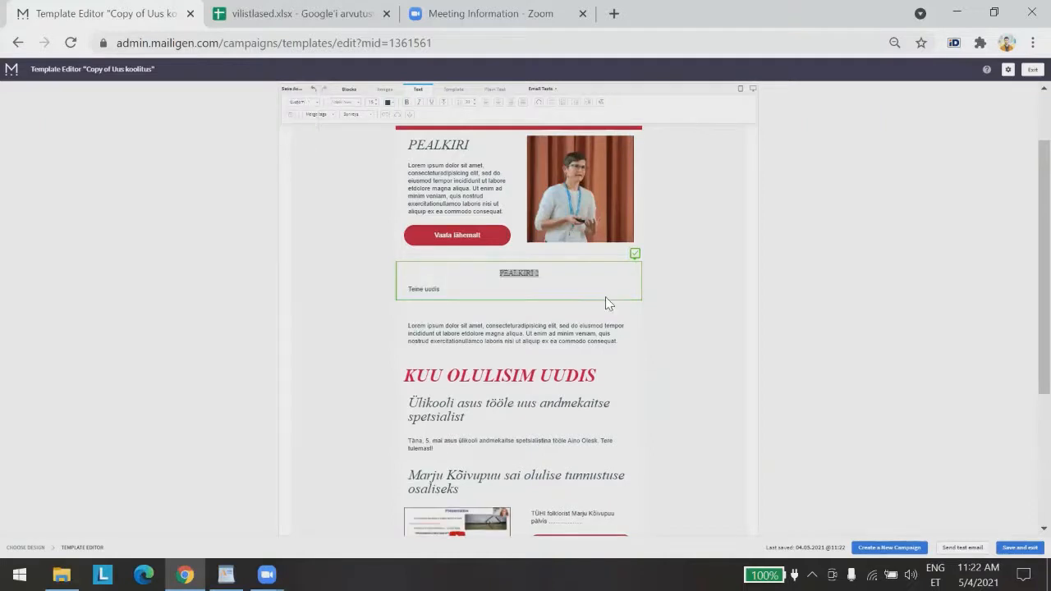
left_click(536, 276)
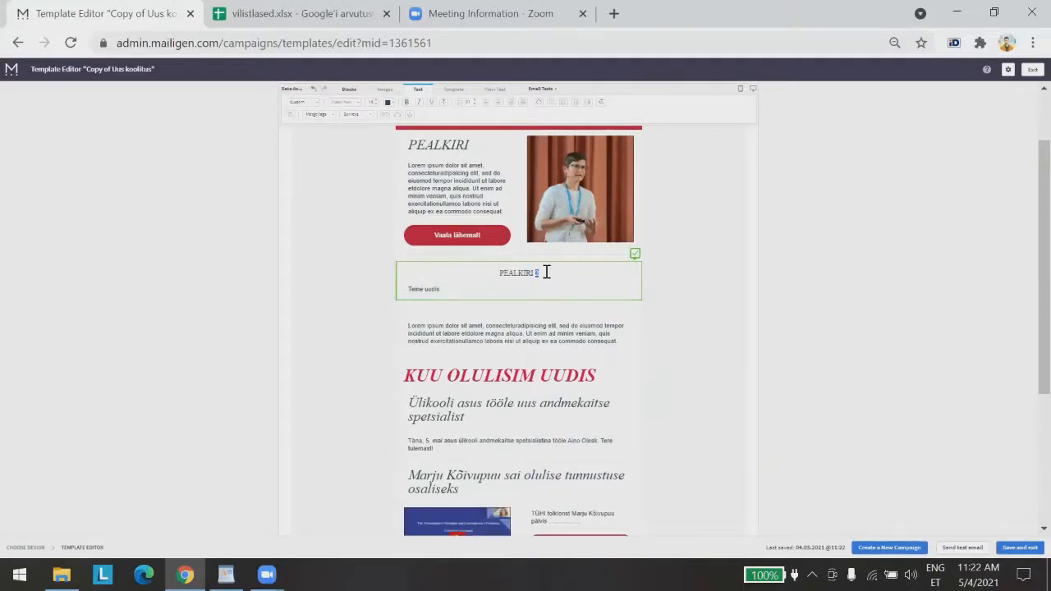
left_click_drag(538, 272, 497, 273)
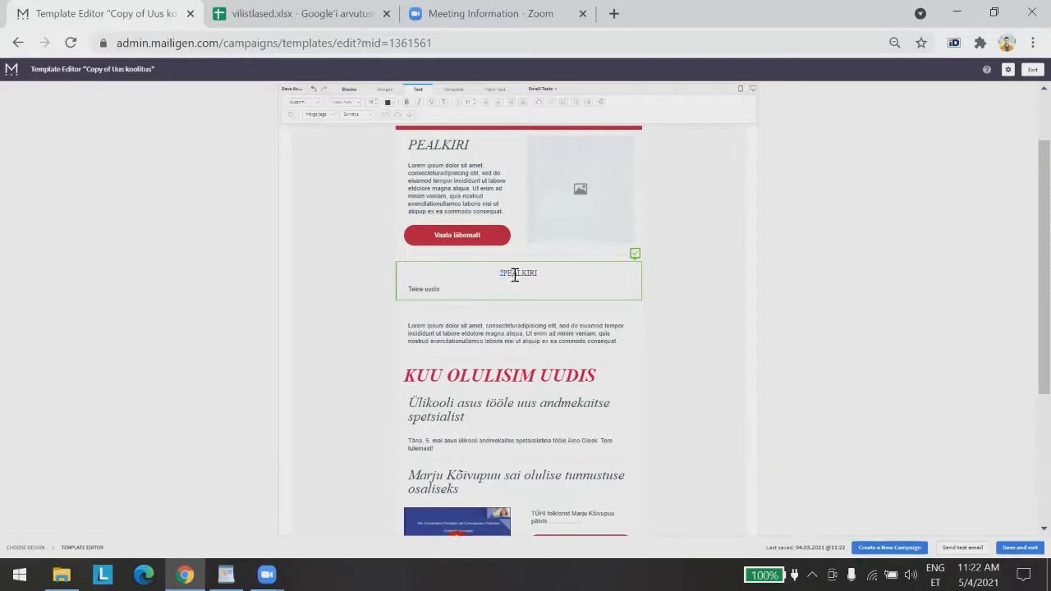
key("ctrl+z")
key("ctrl+z")
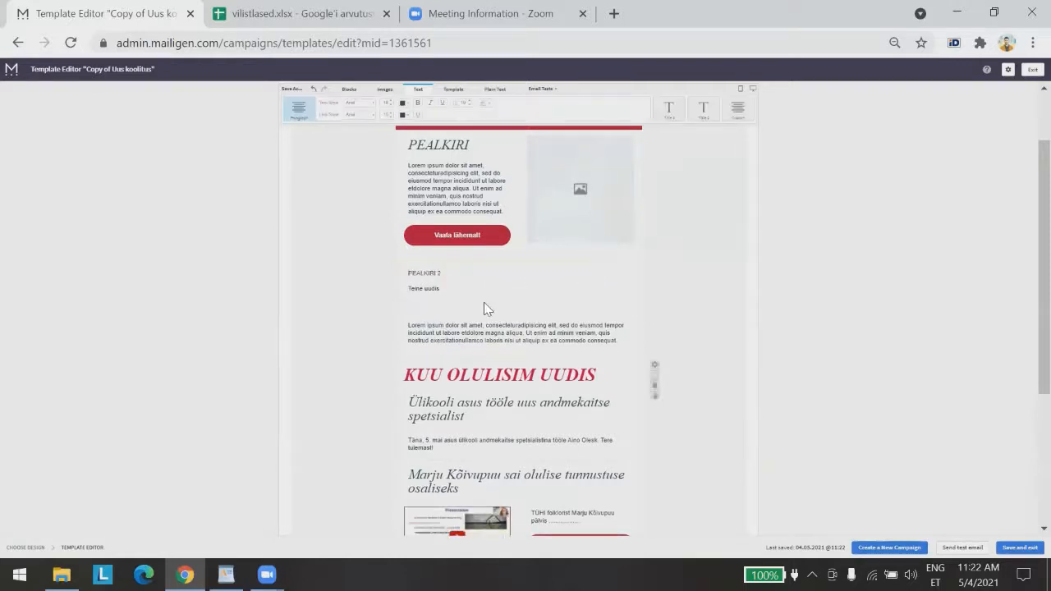
left_click_drag(457, 272, 382, 275)
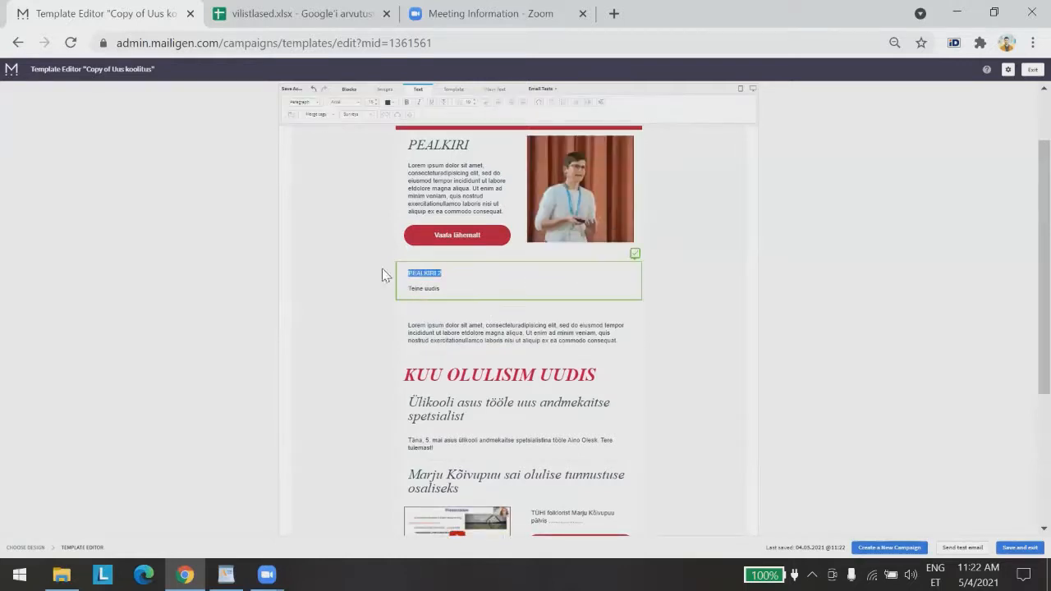
left_click(302, 101)
left_click(301, 145)
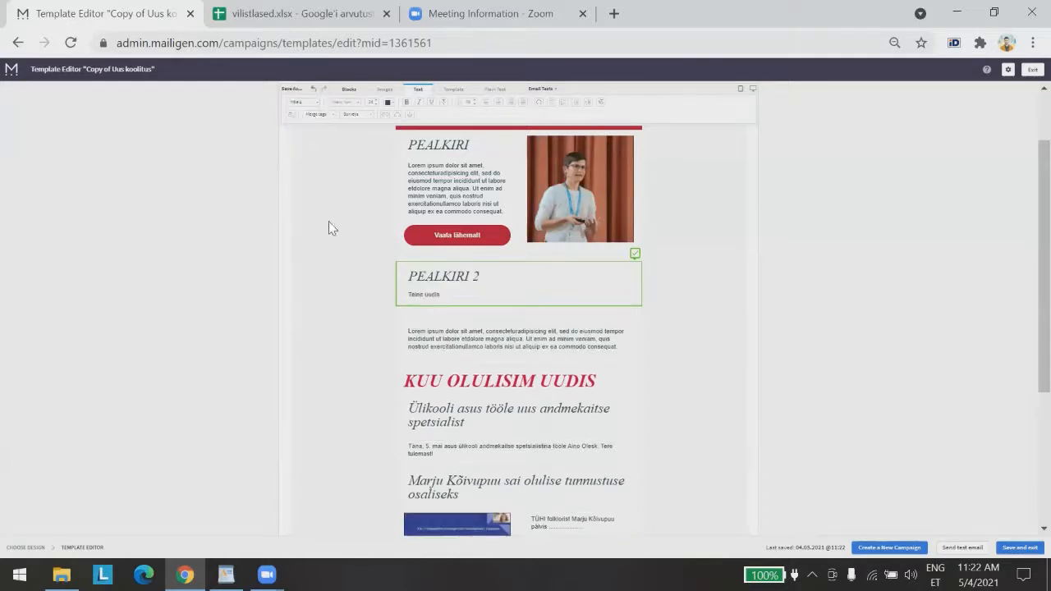
left_click(927, 291)
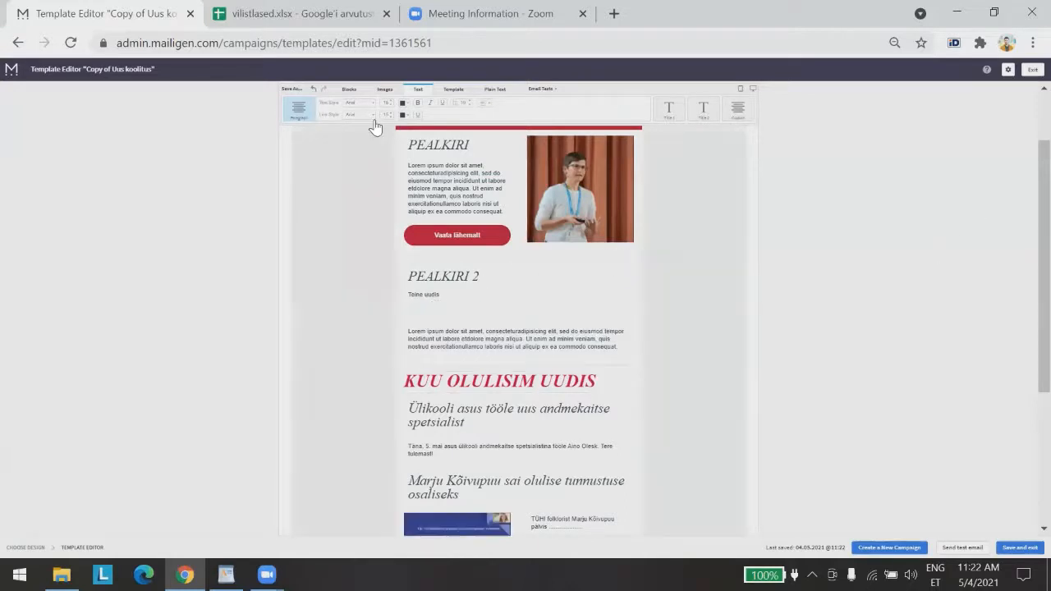
left_click(347, 91)
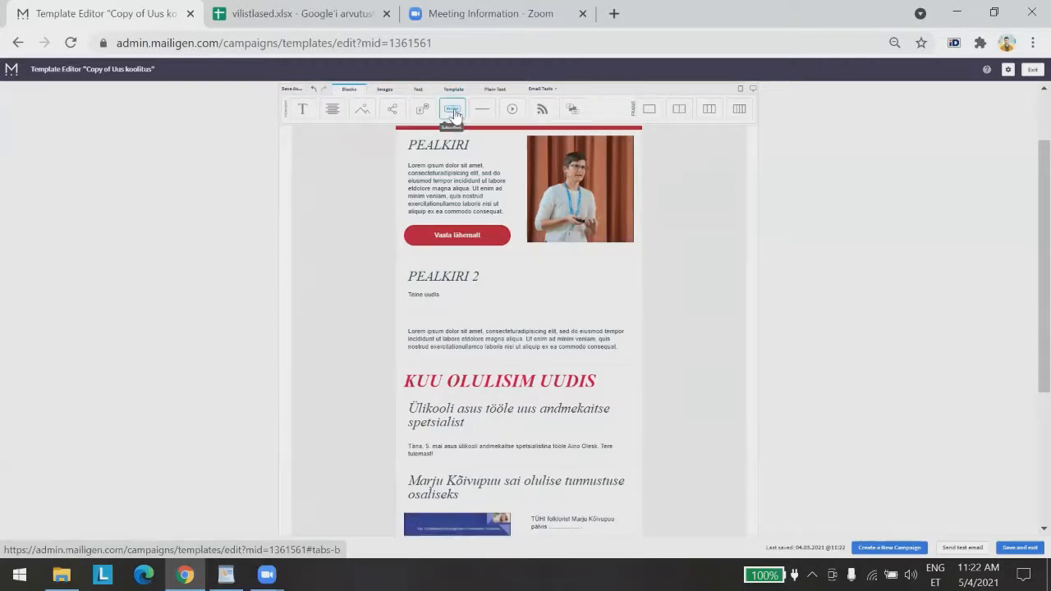
Insert a Click Me! button below Teine uudis and colour it red #b71234
left_click_drag(454, 113, 454, 316)
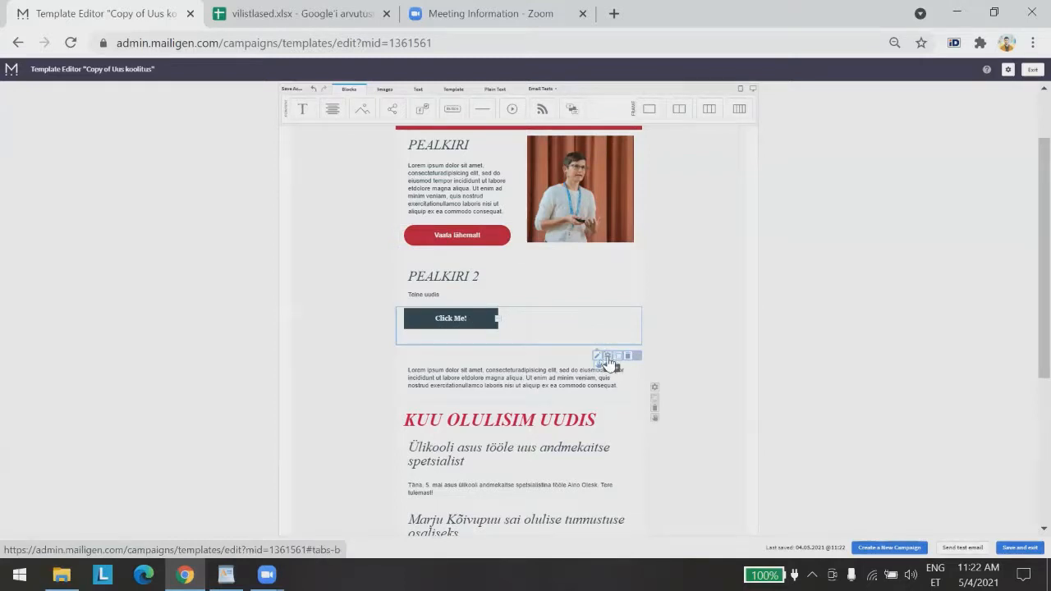
left_click(607, 358)
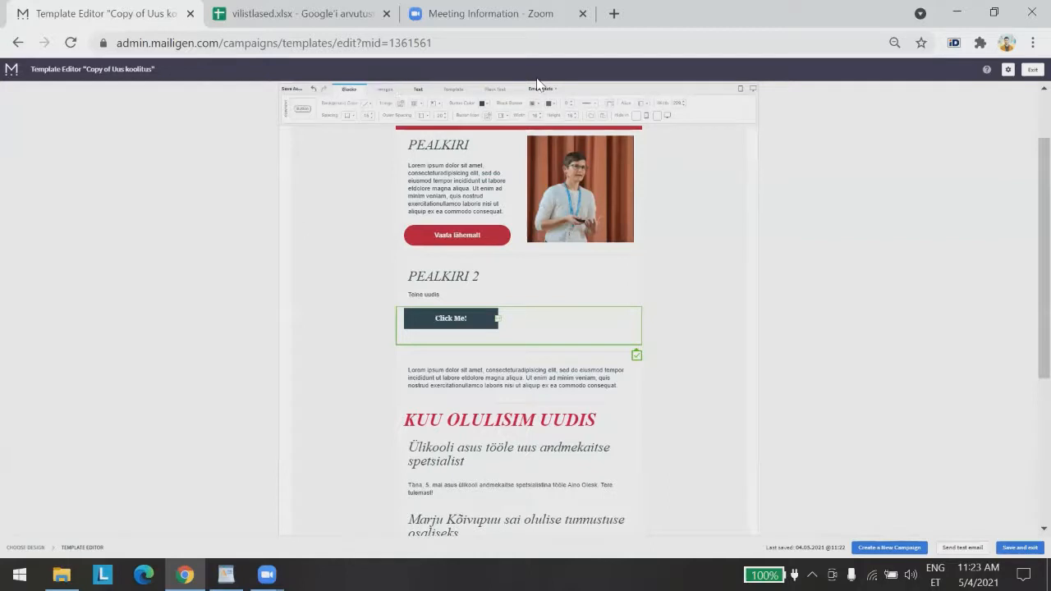
left_click(484, 104)
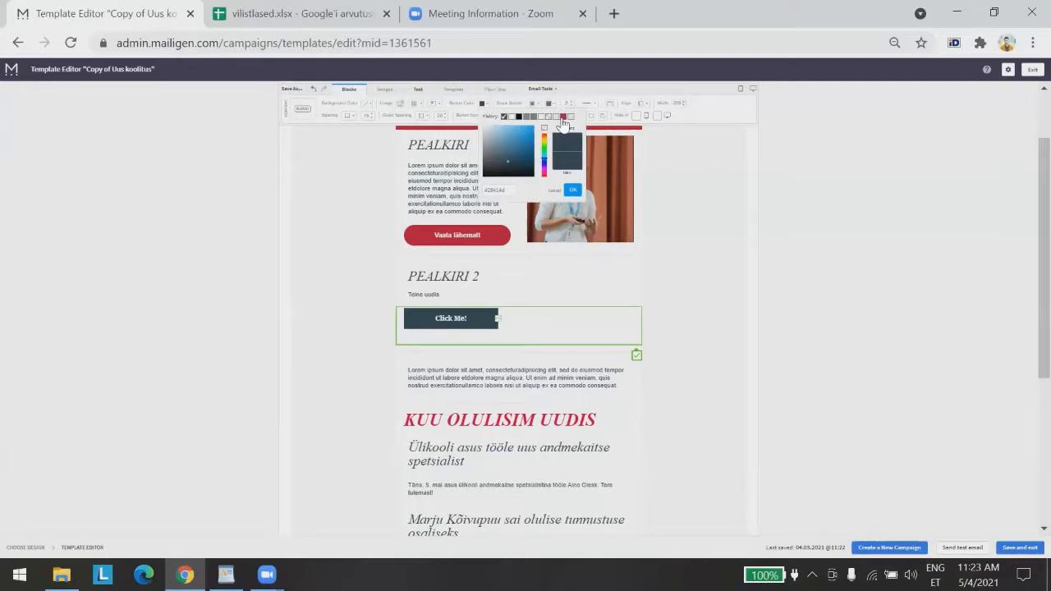
left_click(563, 118)
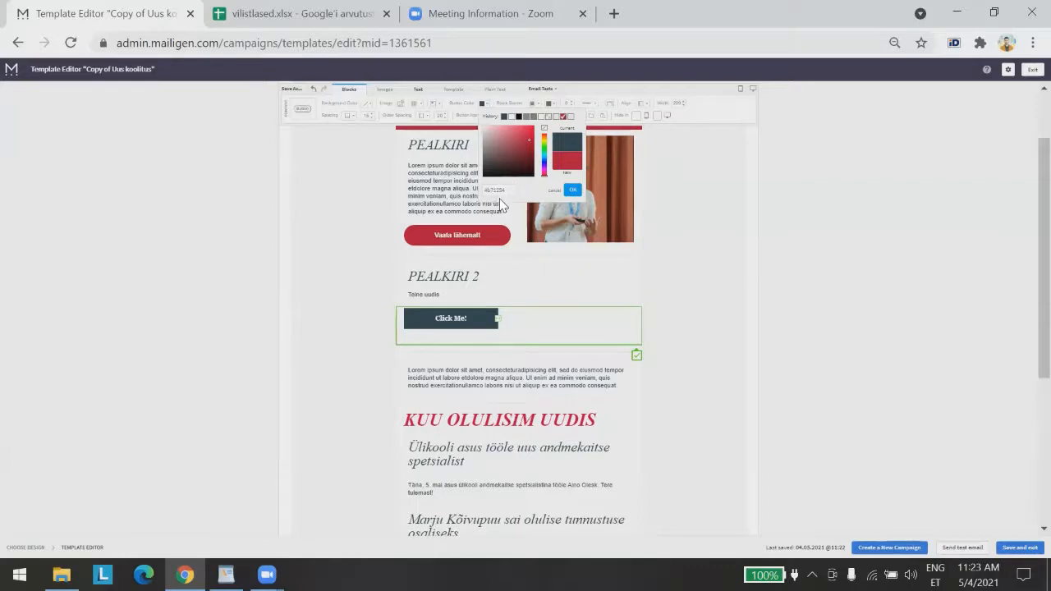
left_click(572, 191)
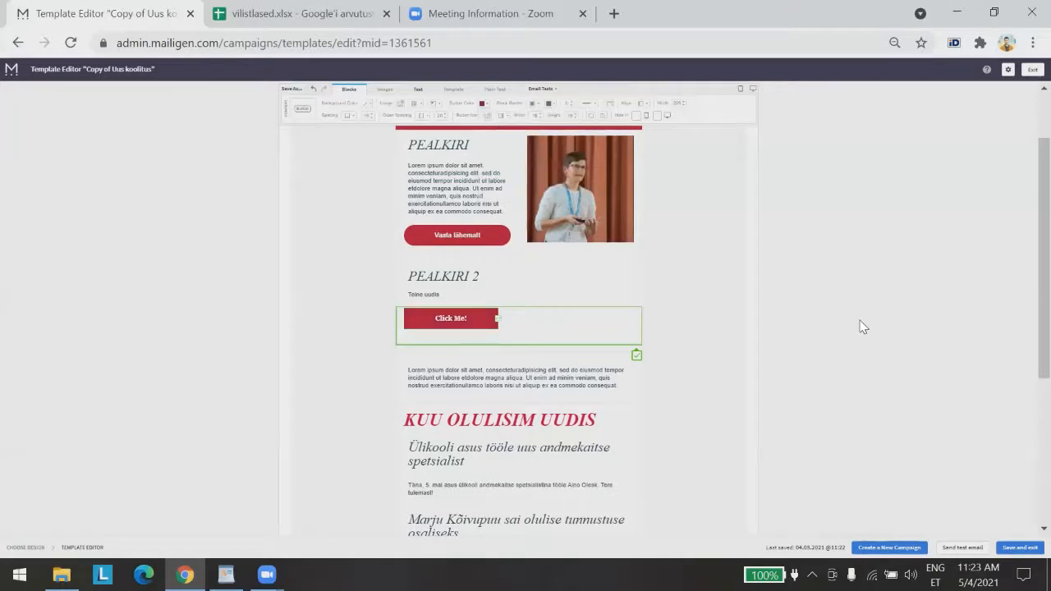
left_click(791, 383)
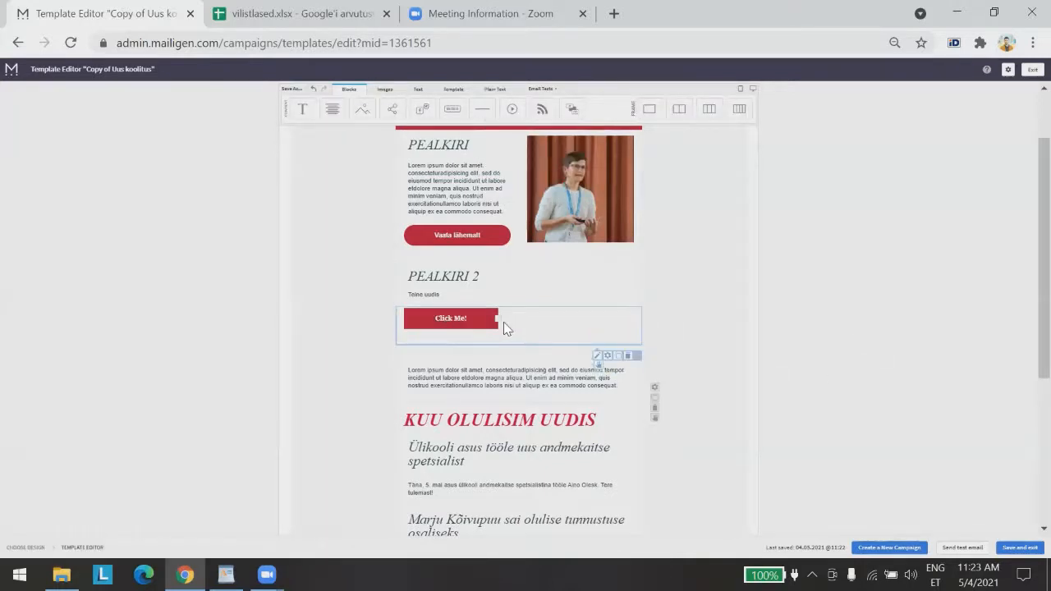
Stretch the Click Me! button nearly full width and round its corners like Vaata lähemalt
left_click_drag(497, 319, 669, 321)
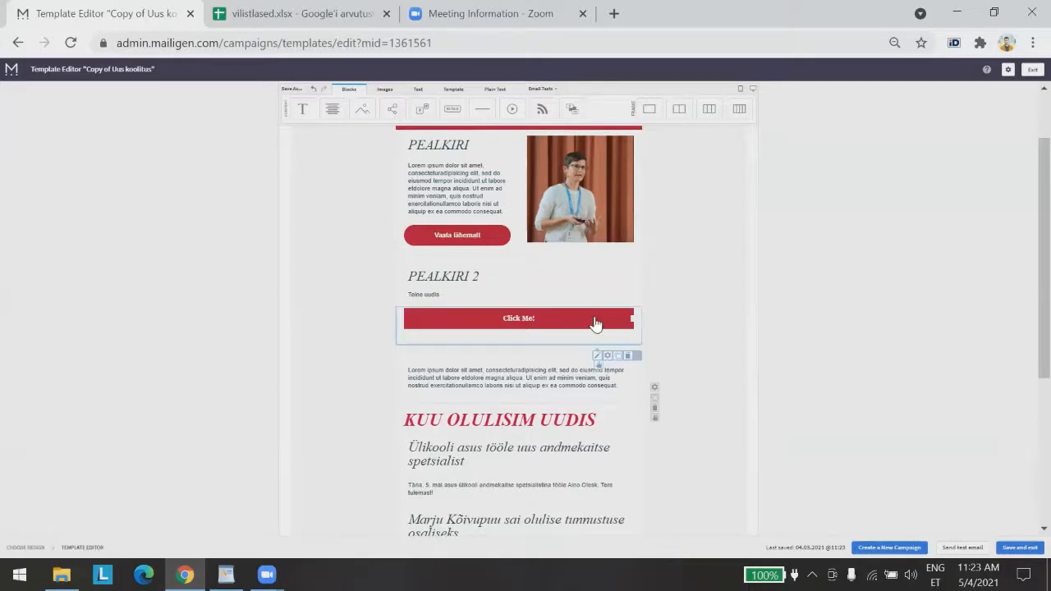
left_click(607, 356)
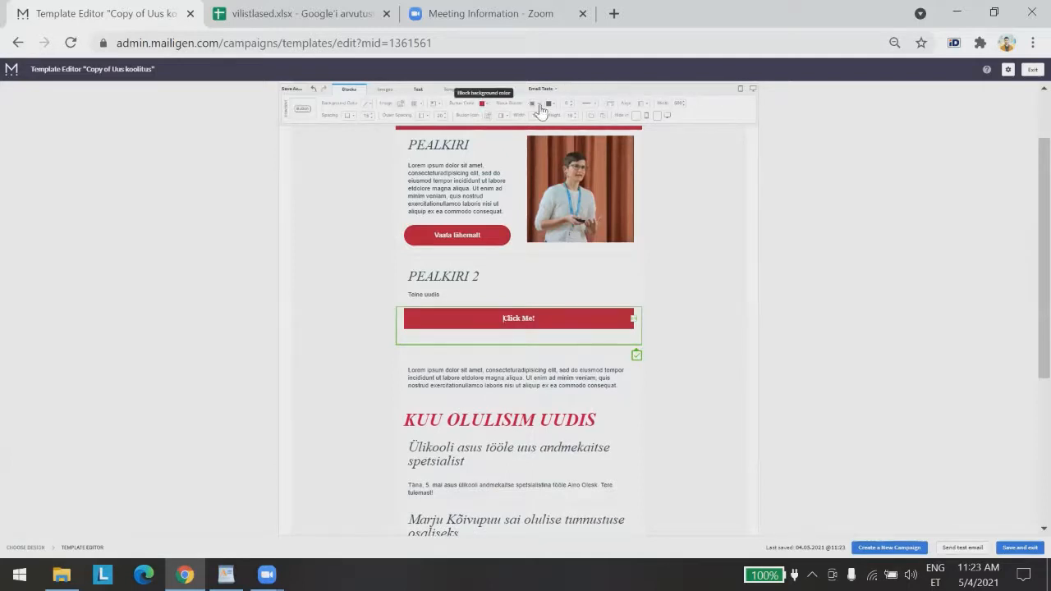
left_click(608, 111)
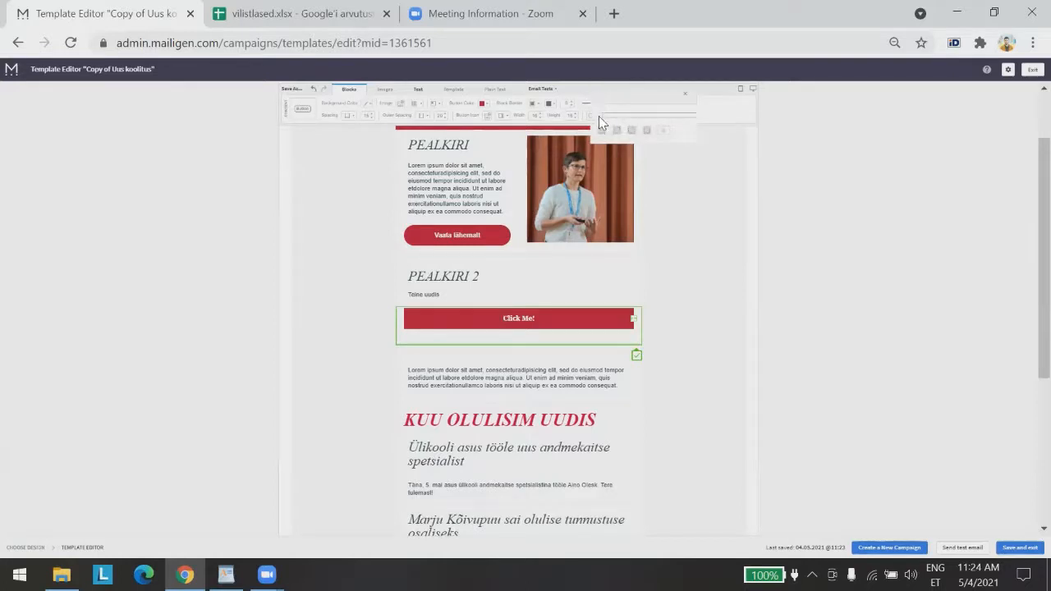
left_click_drag(598, 115, 618, 116)
left_click(685, 98)
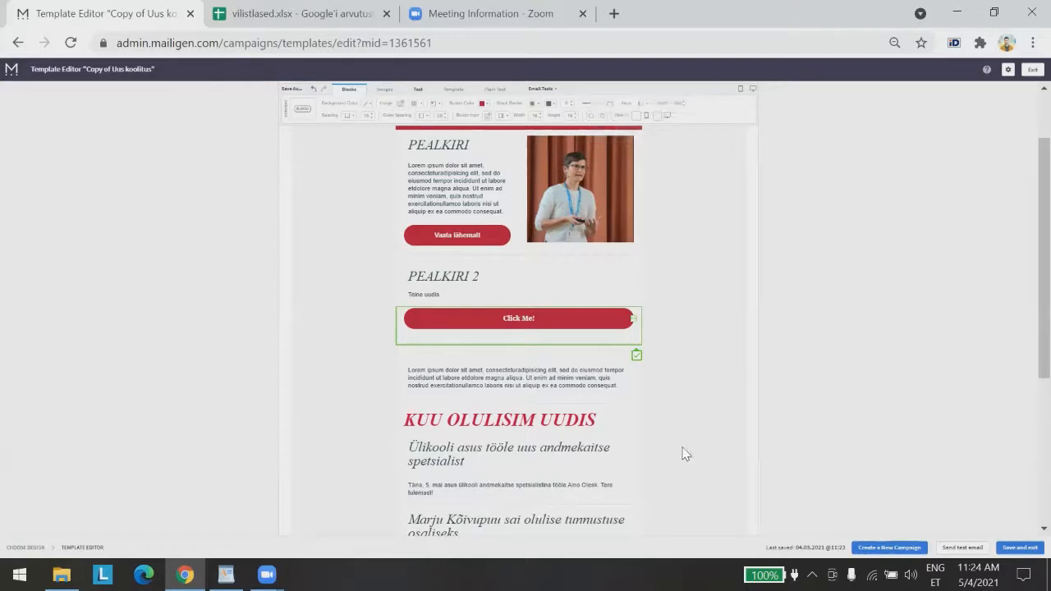
left_click(808, 449)
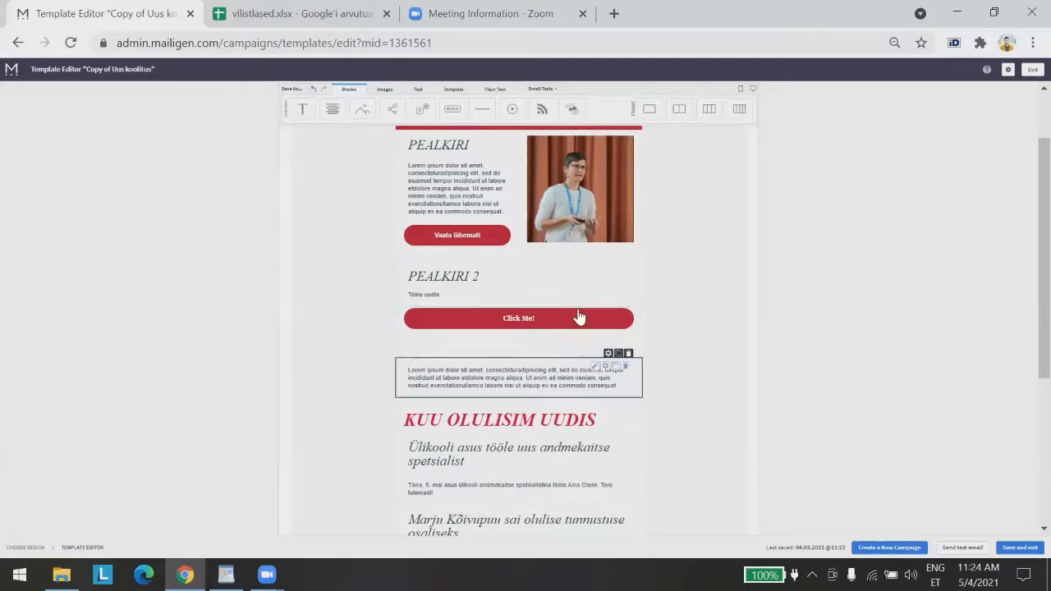
Replace the button's 'Click Me!' text with 'Loe lähemalt'
left_click(524, 326)
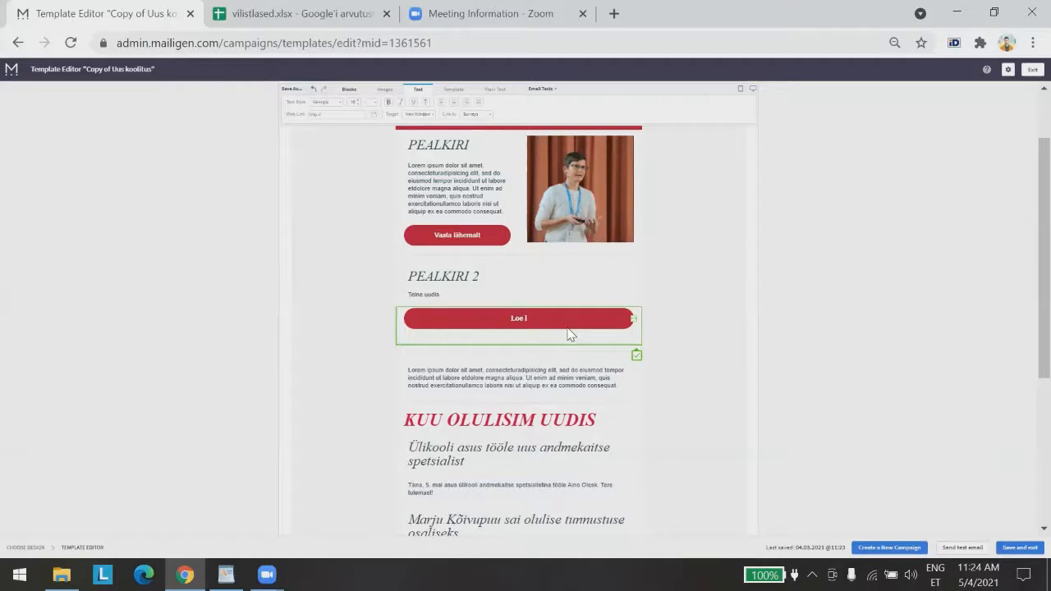
type("Loe lähemalt")
left_click(796, 295)
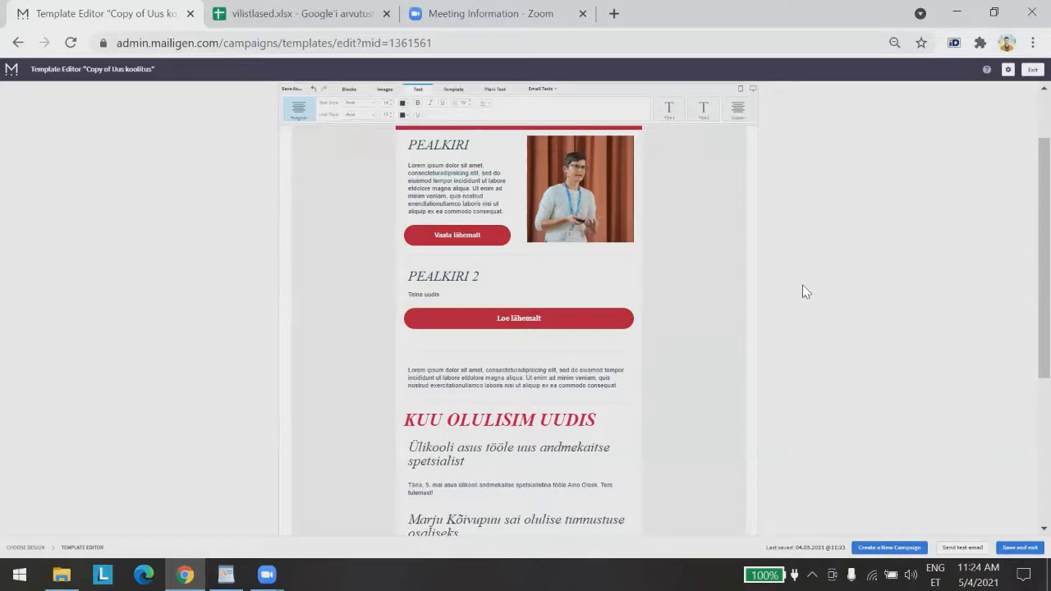
Set the 'Loe lähemalt' button text font to Arial, keeping it bold
left_click(528, 325)
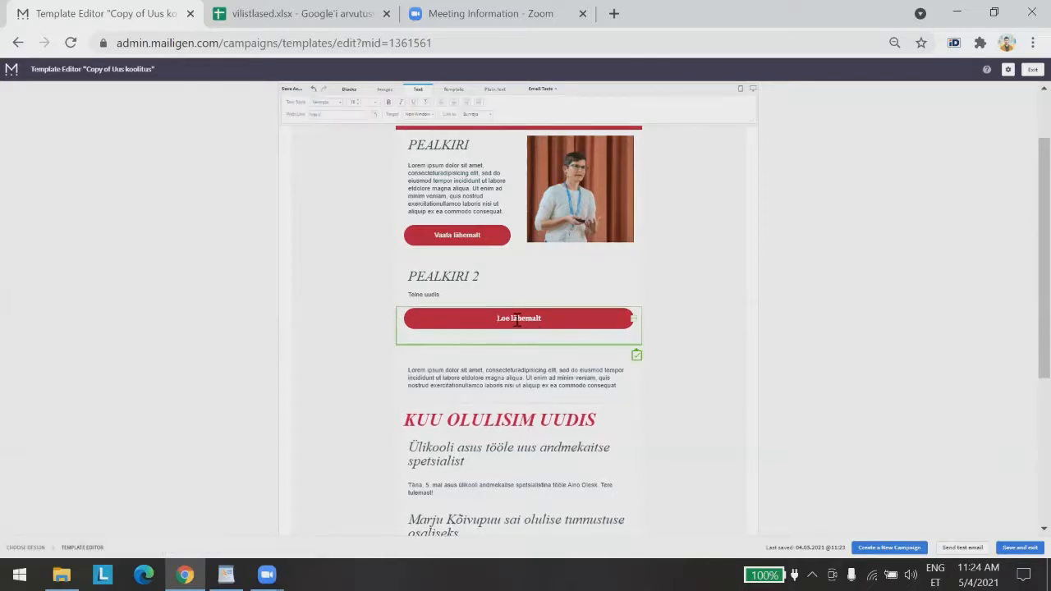
left_click_drag(550, 321, 496, 319)
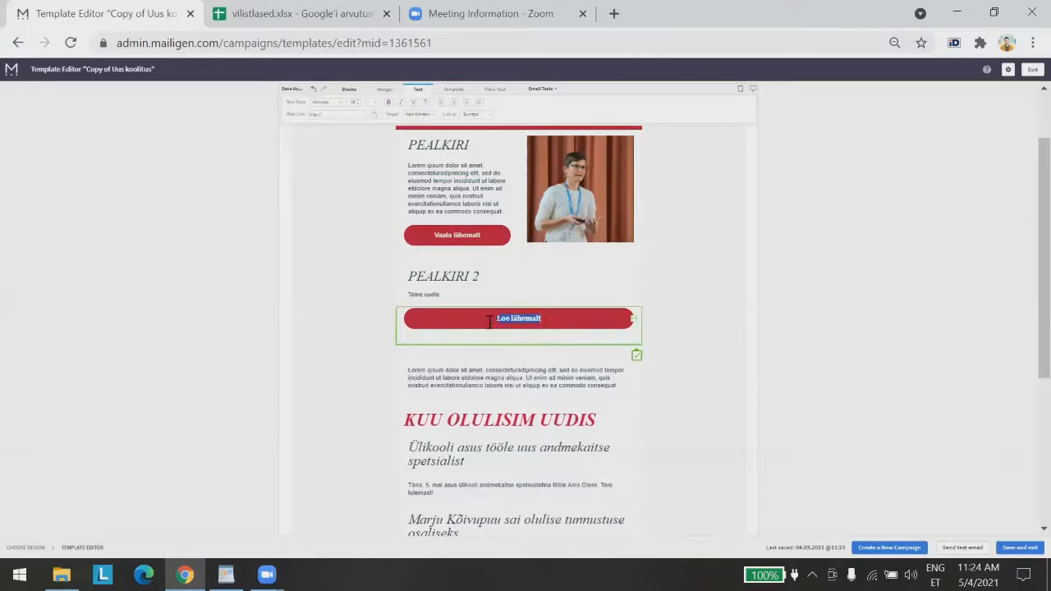
left_click(325, 109)
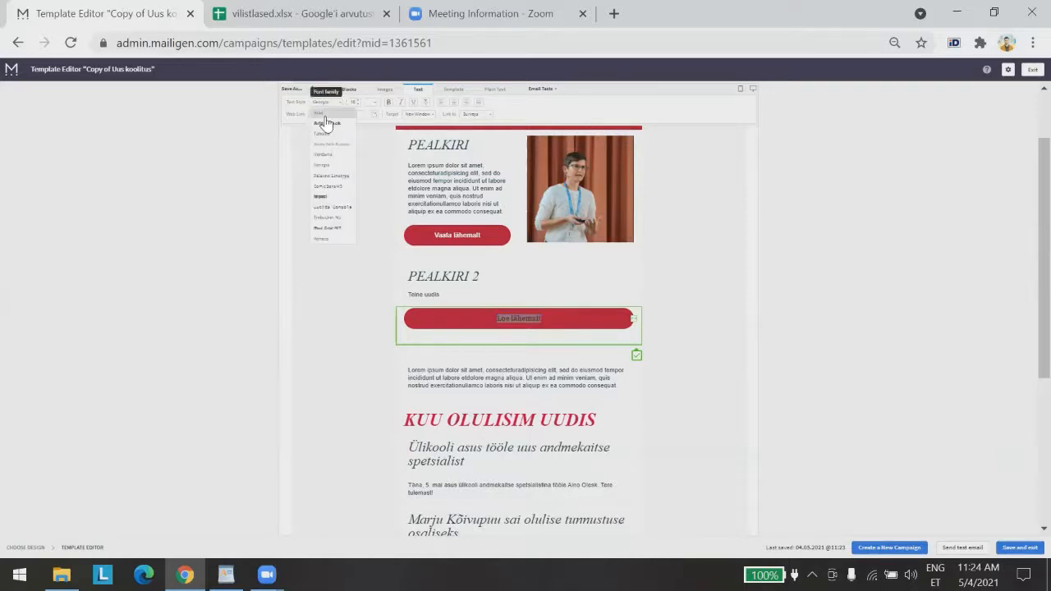
left_click(326, 116)
left_click(343, 257)
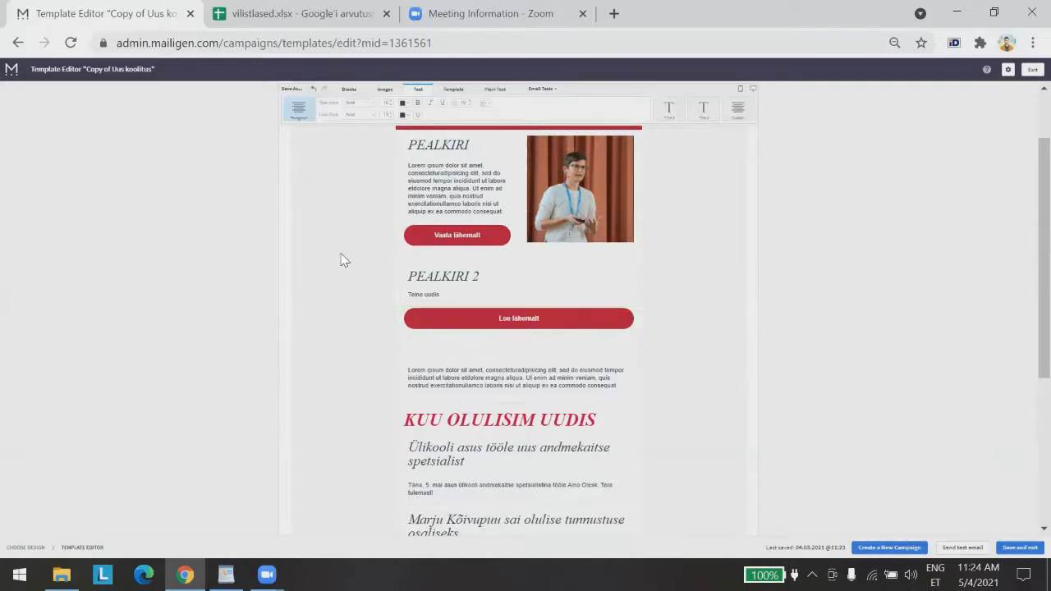
left_click(526, 322)
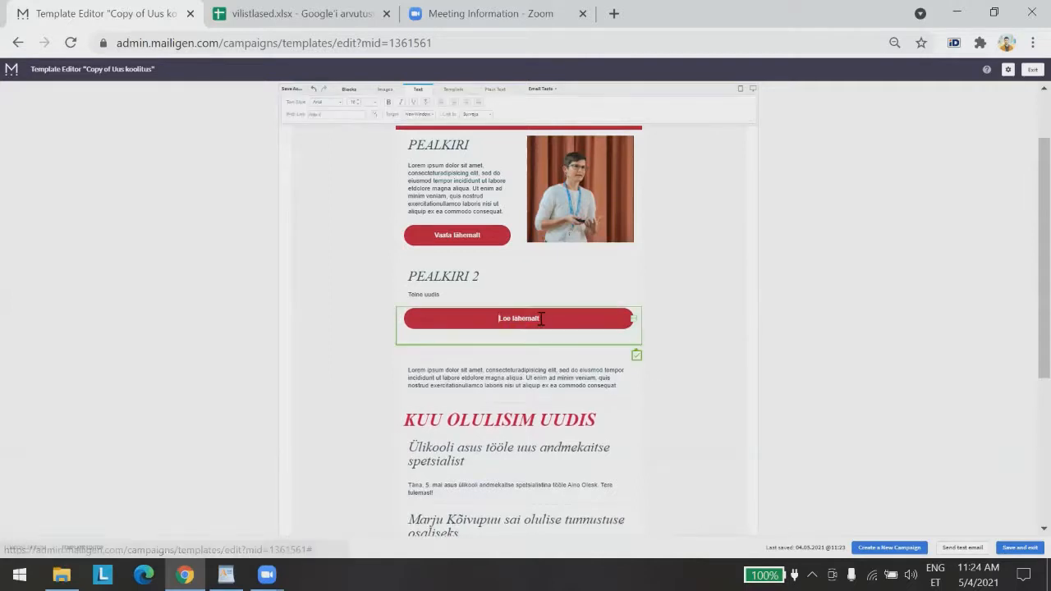
left_click(388, 103)
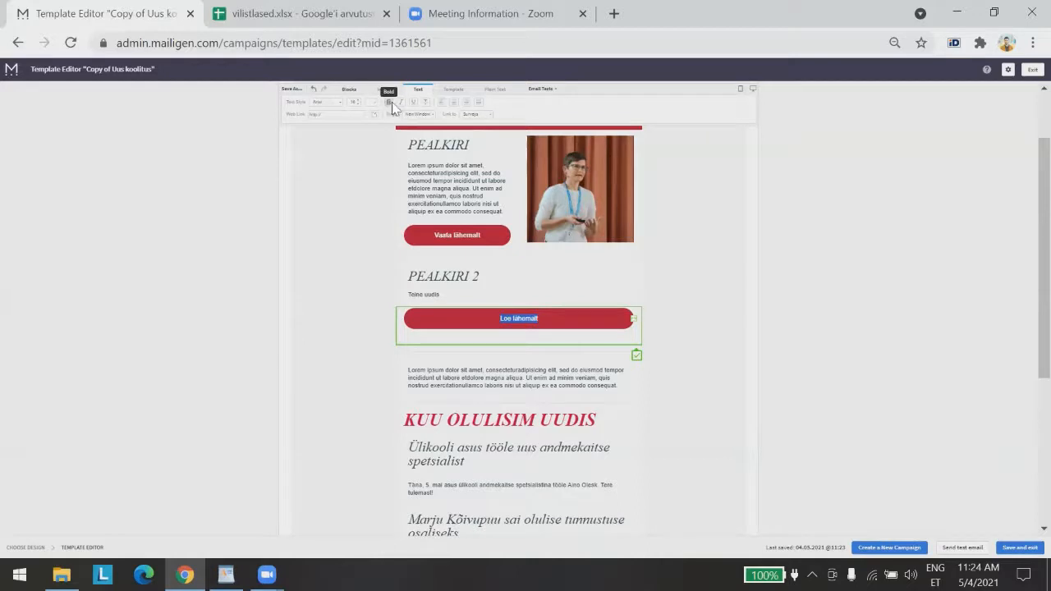
left_click(389, 103)
left_click(567, 295)
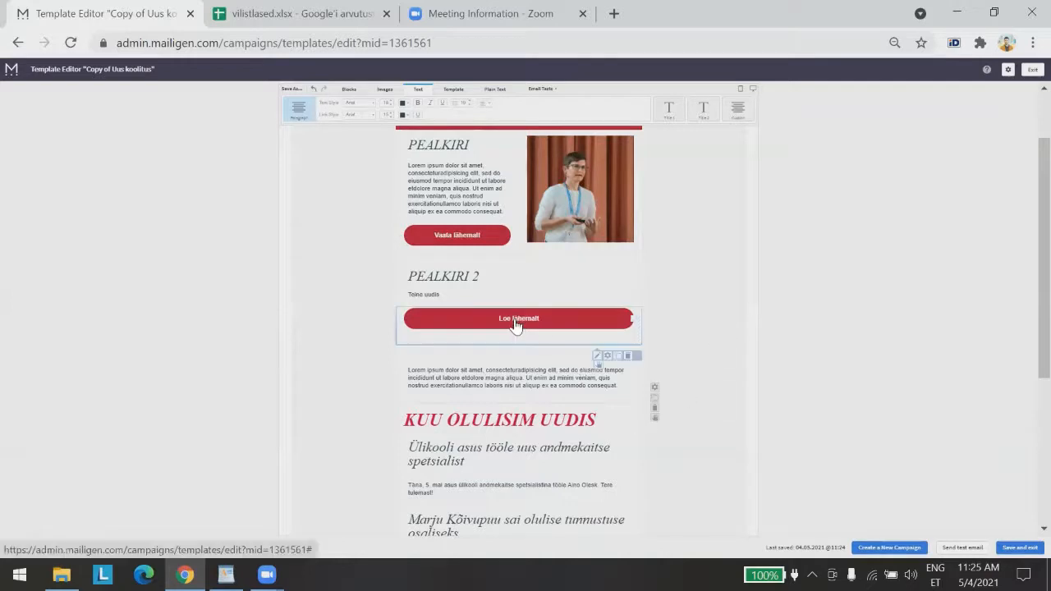
left_click(559, 328)
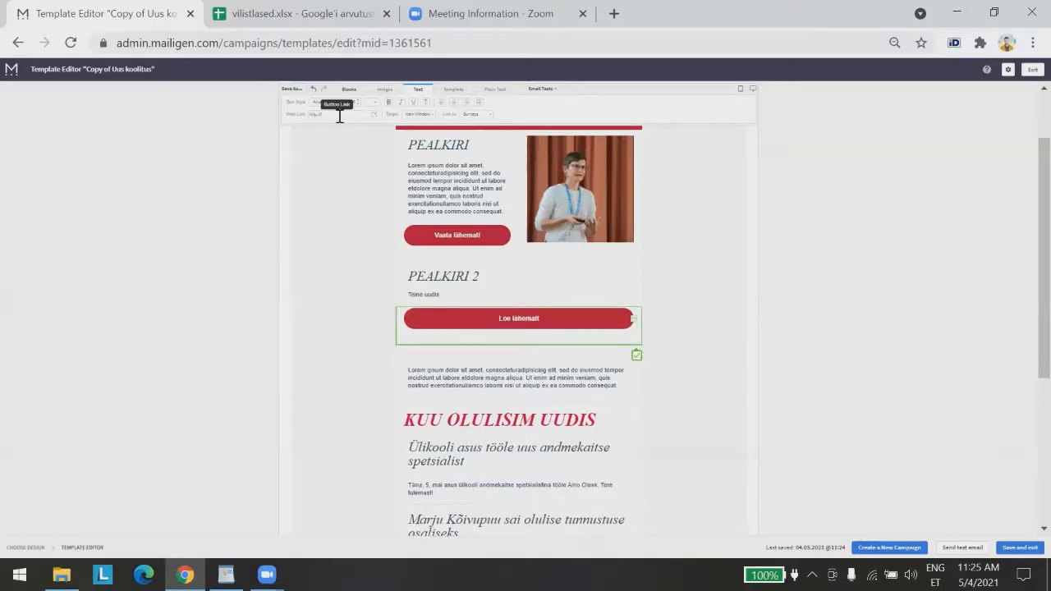
left_click(354, 202)
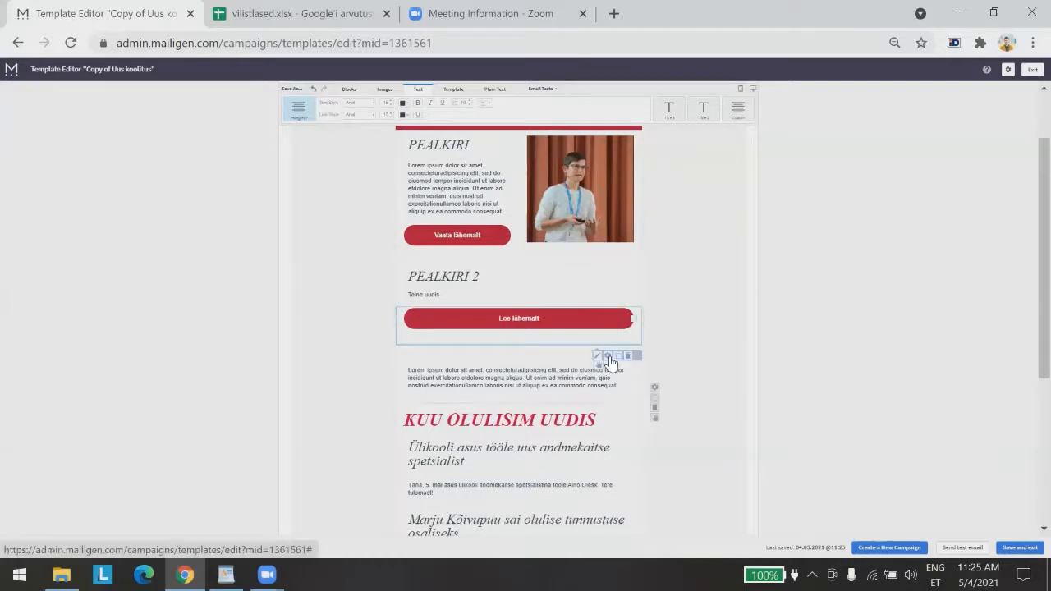
Reduce the outer spacing below the Loe lähemalt button block
left_click(607, 357)
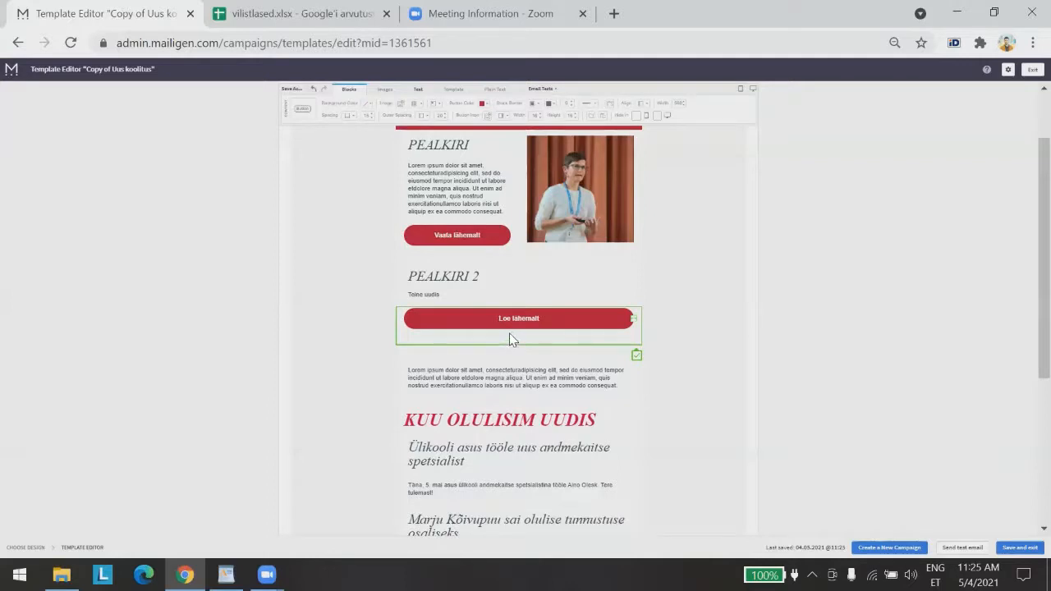
left_click(423, 119)
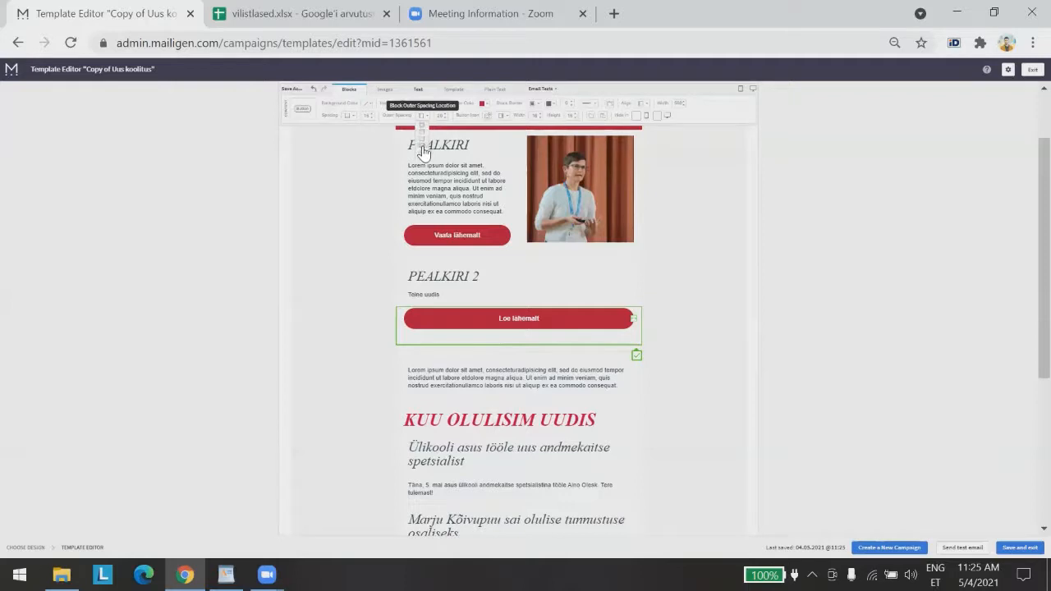
left_click(423, 152)
key("BackSpace")
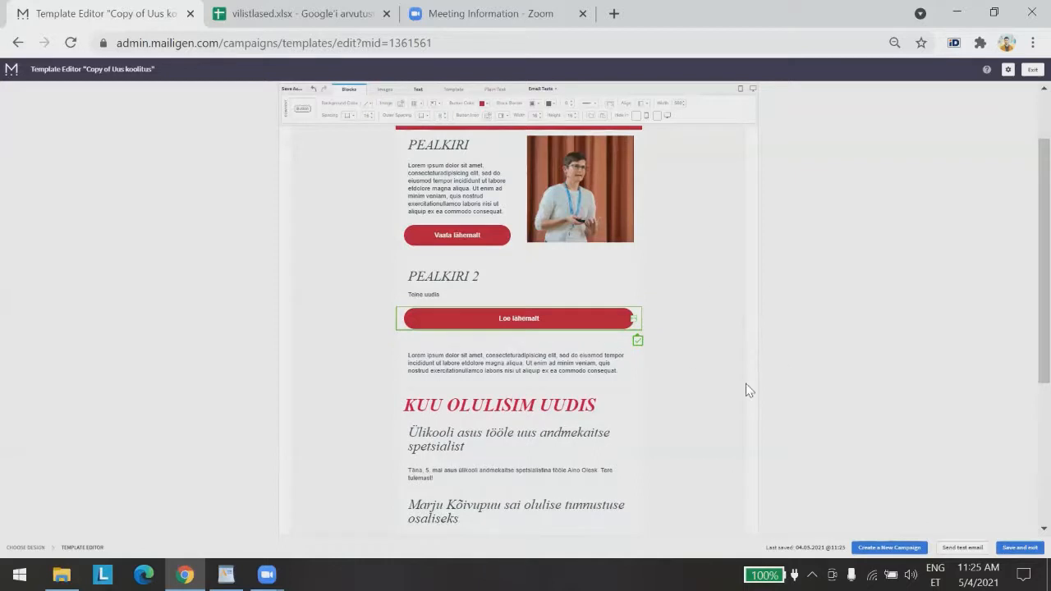
left_click(805, 376)
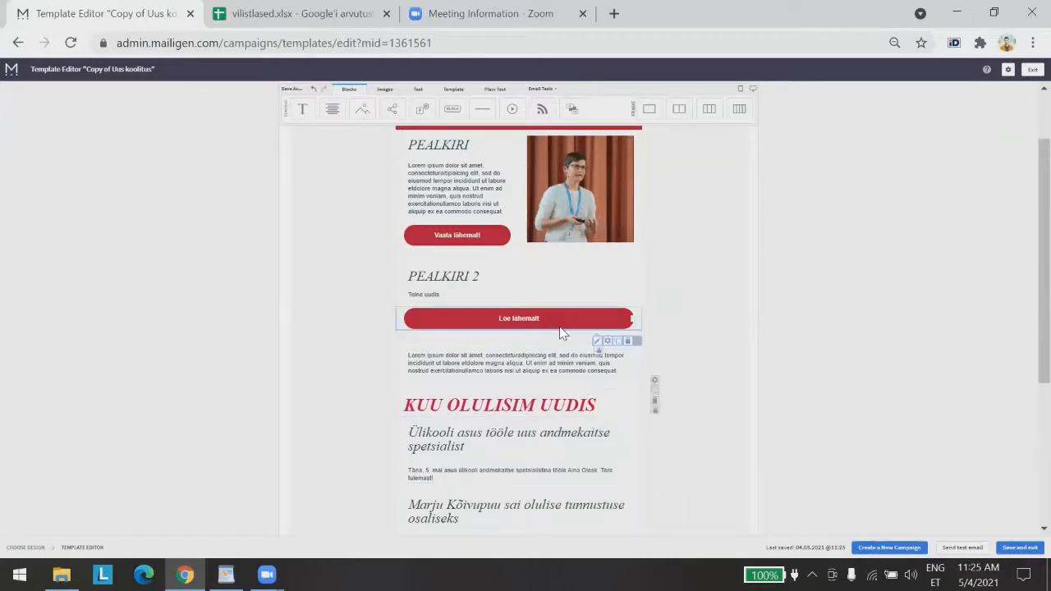
Extend the PEALKIRI 2 body text to read 'Teine uudis asub siseveebis.'
scroll(670, 372, "up", 2)
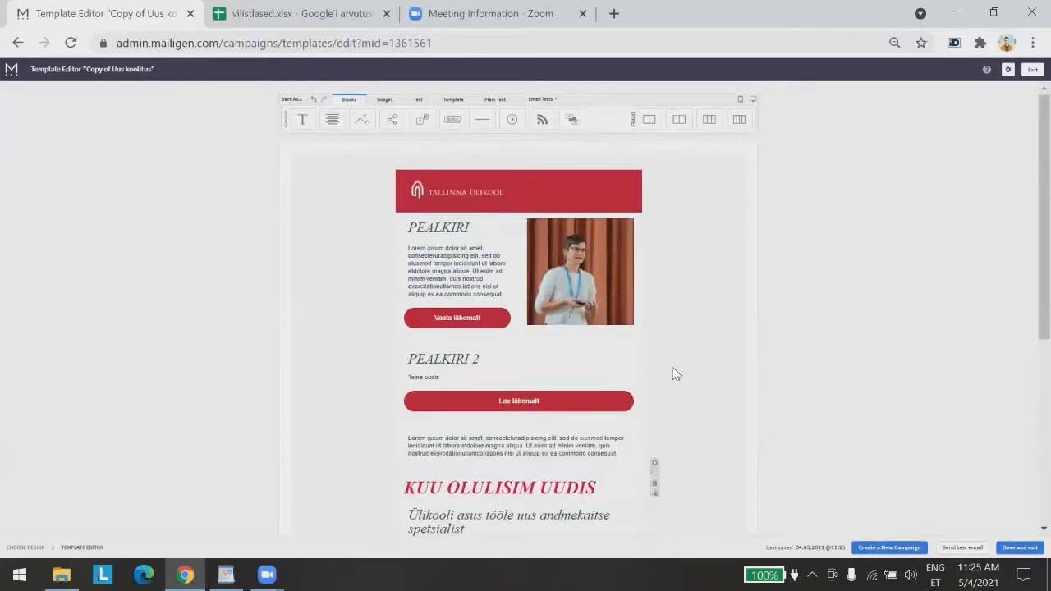
scroll(673, 367, "down", 5)
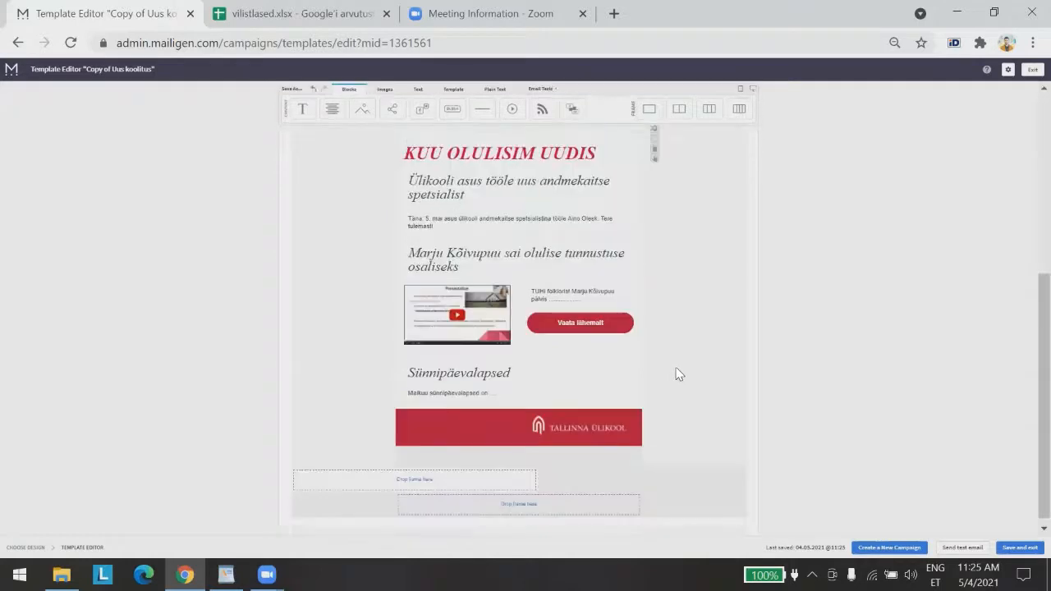
scroll(677, 371, "up", 5)
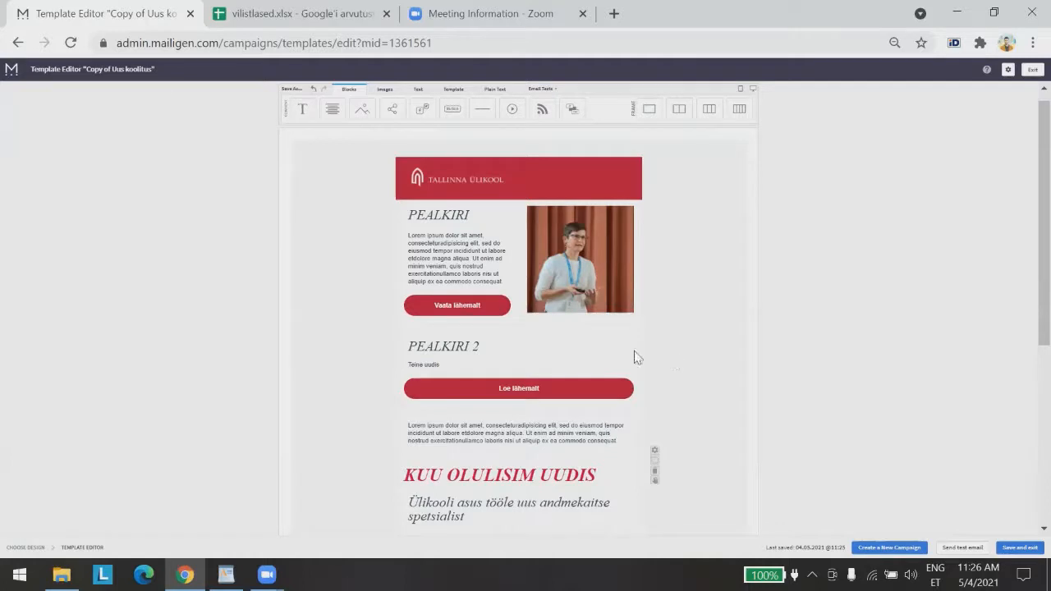
left_click(455, 369)
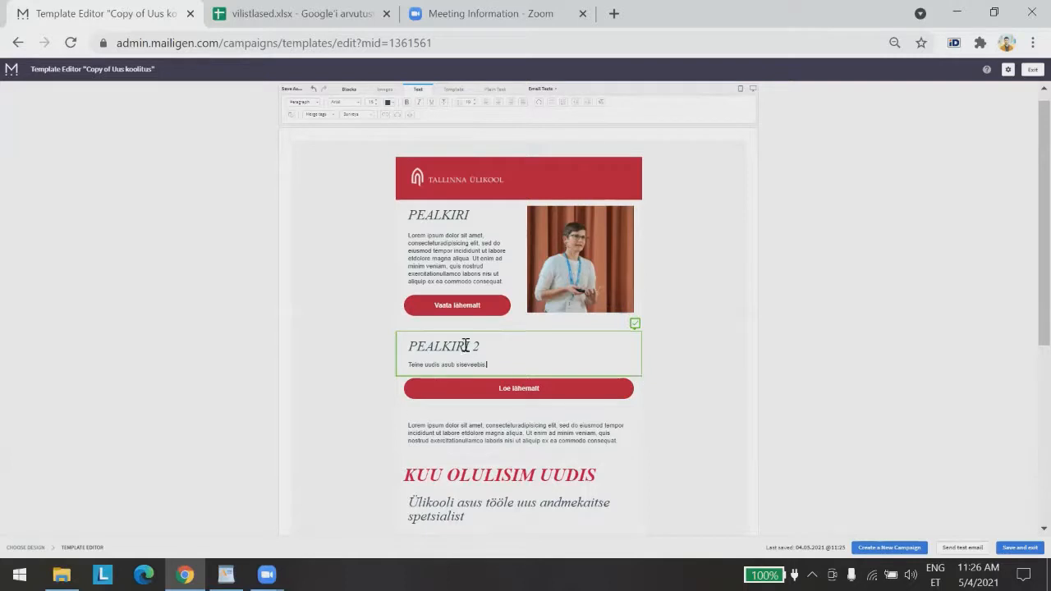
left_click(802, 362)
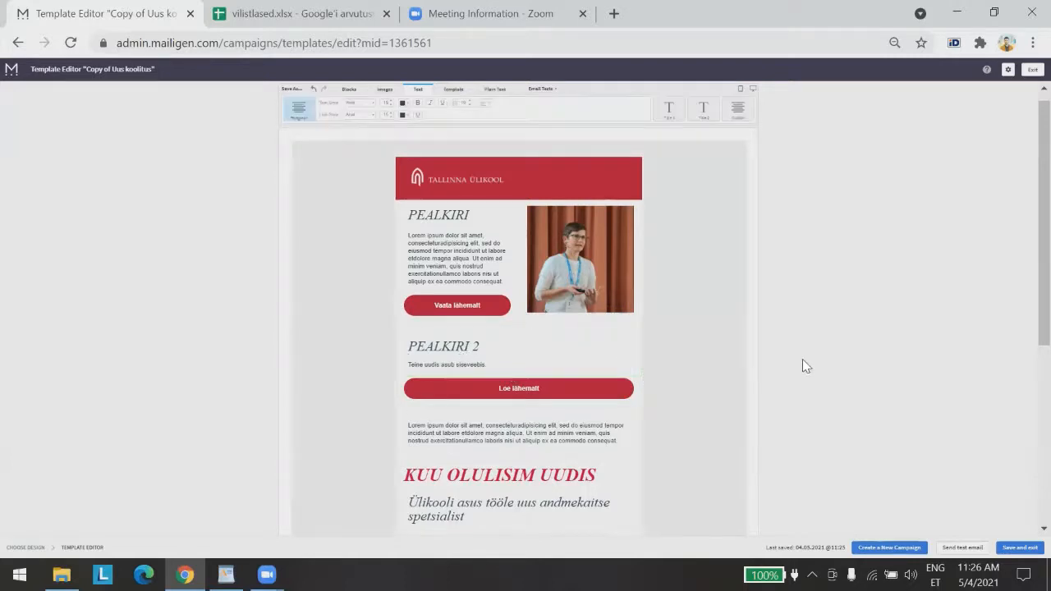
left_click(469, 361)
left_click(869, 368)
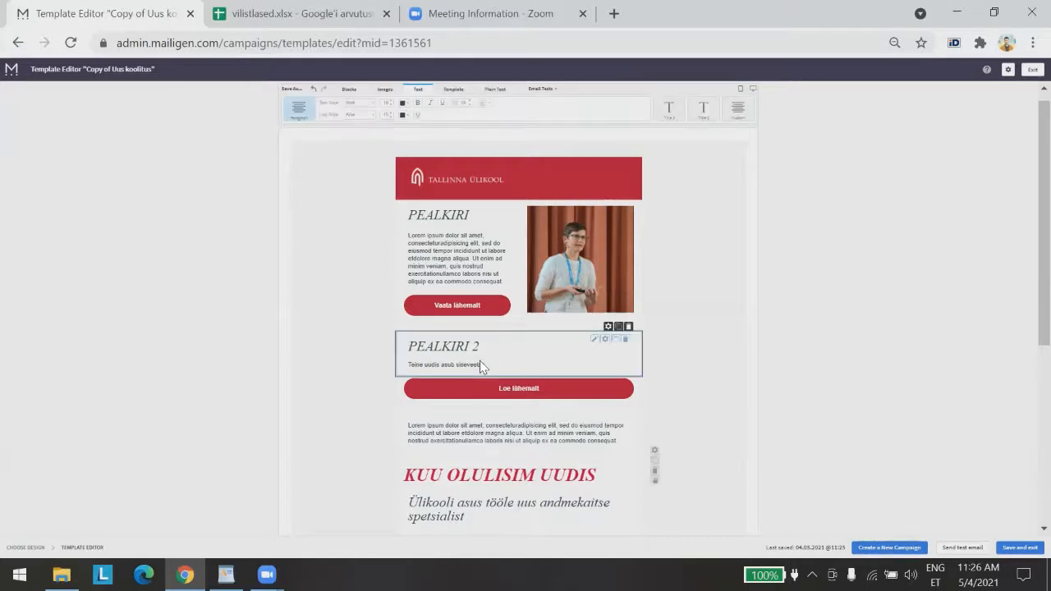
left_click(464, 365)
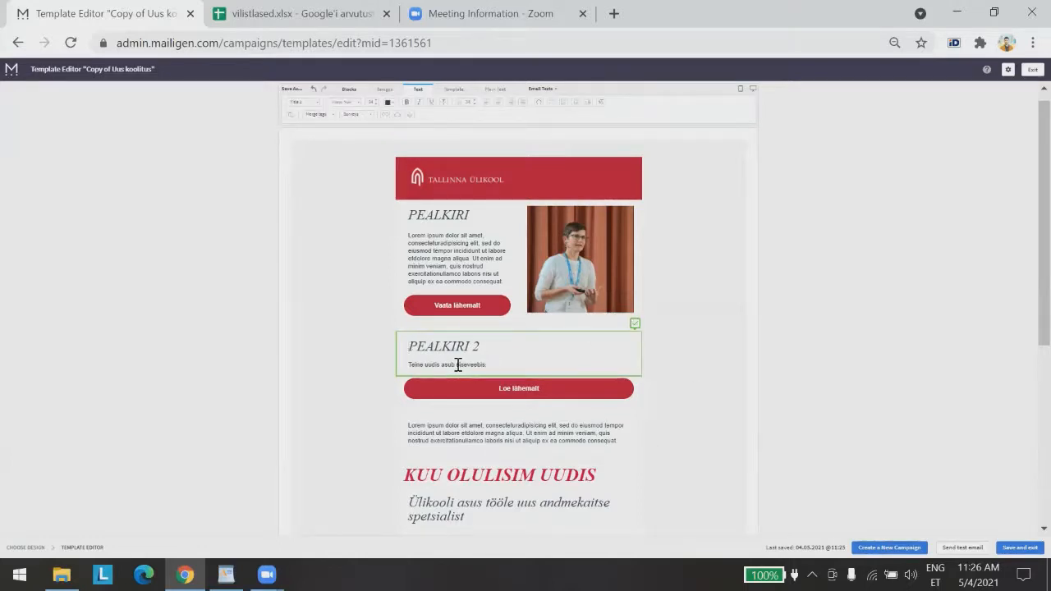
left_click_drag(458, 364, 484, 366)
left_click(383, 116)
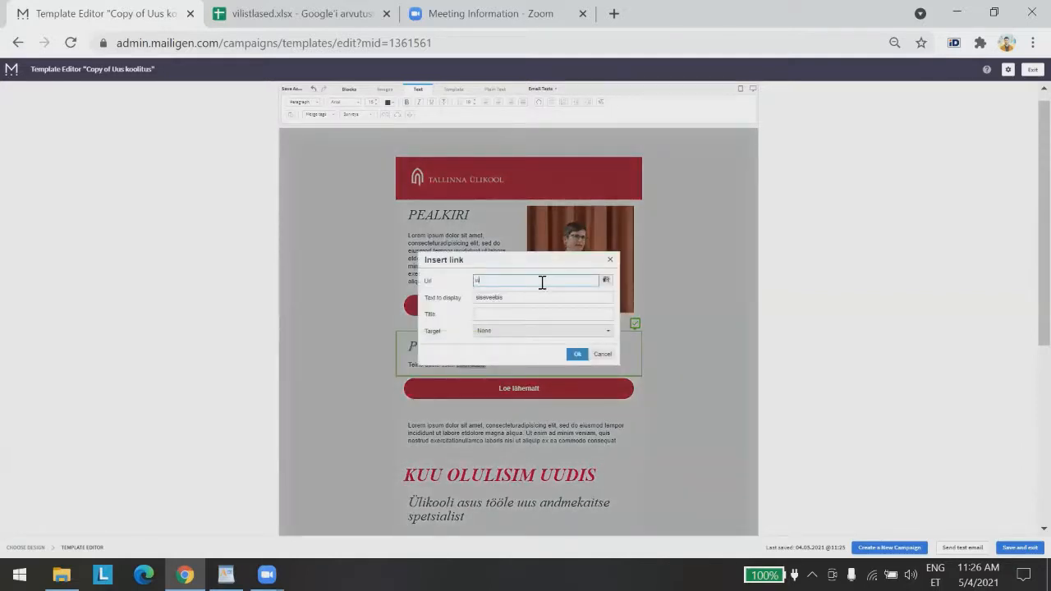
type("www.tlu.ee")
left_click(577, 354)
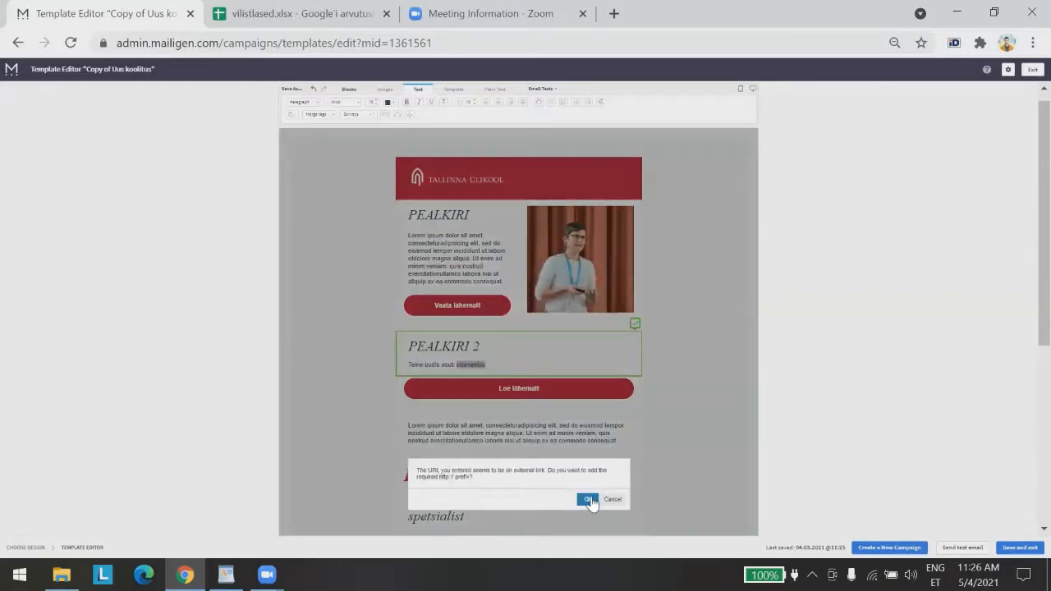
left_click(586, 500)
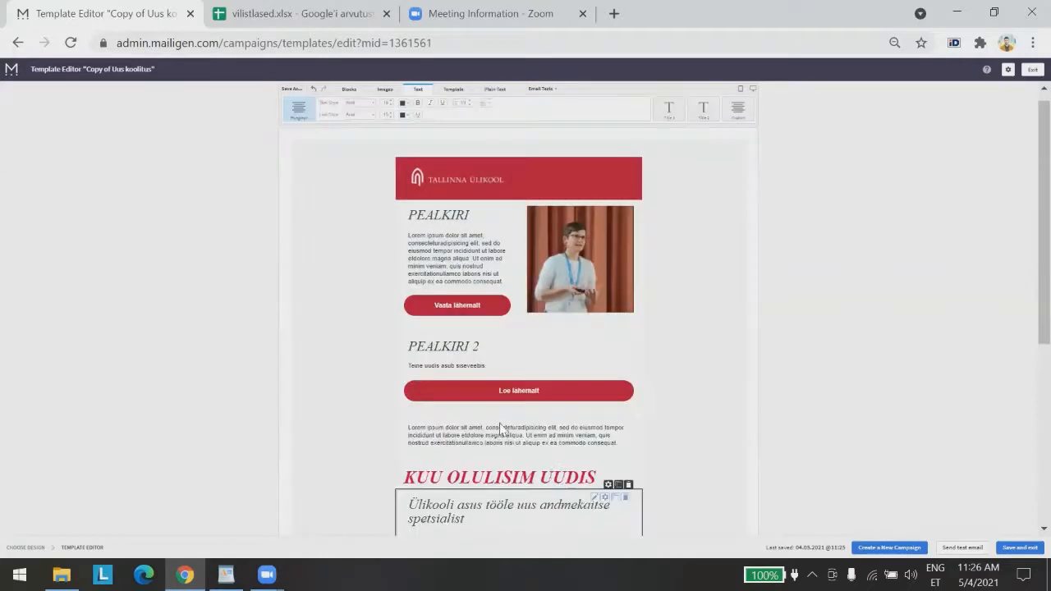
Color the linked word 'siseveebis' in the template red #b71234
left_click(506, 368)
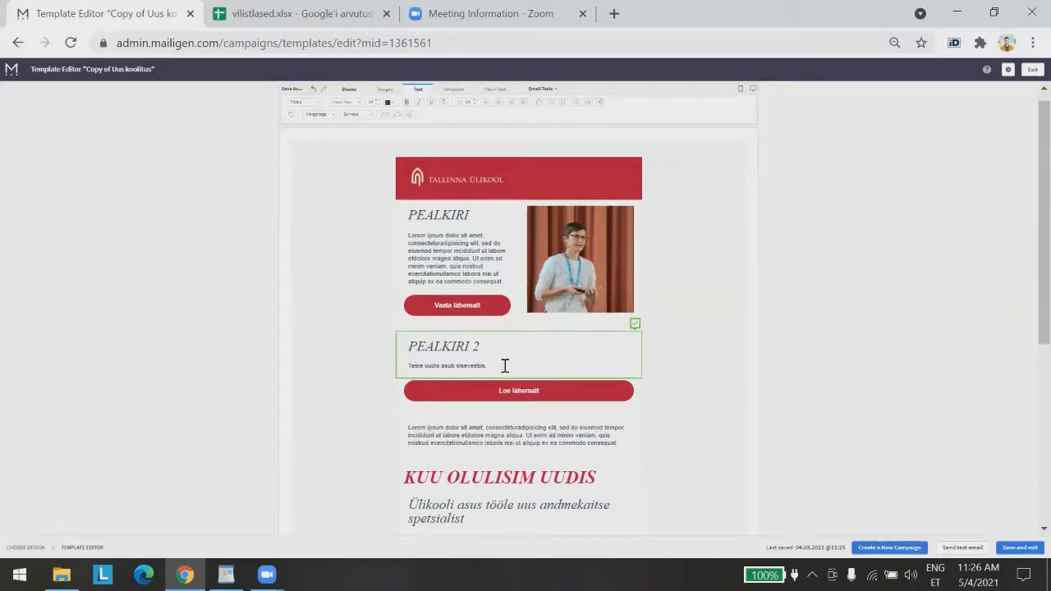
double_click(468, 366)
left_click(391, 104)
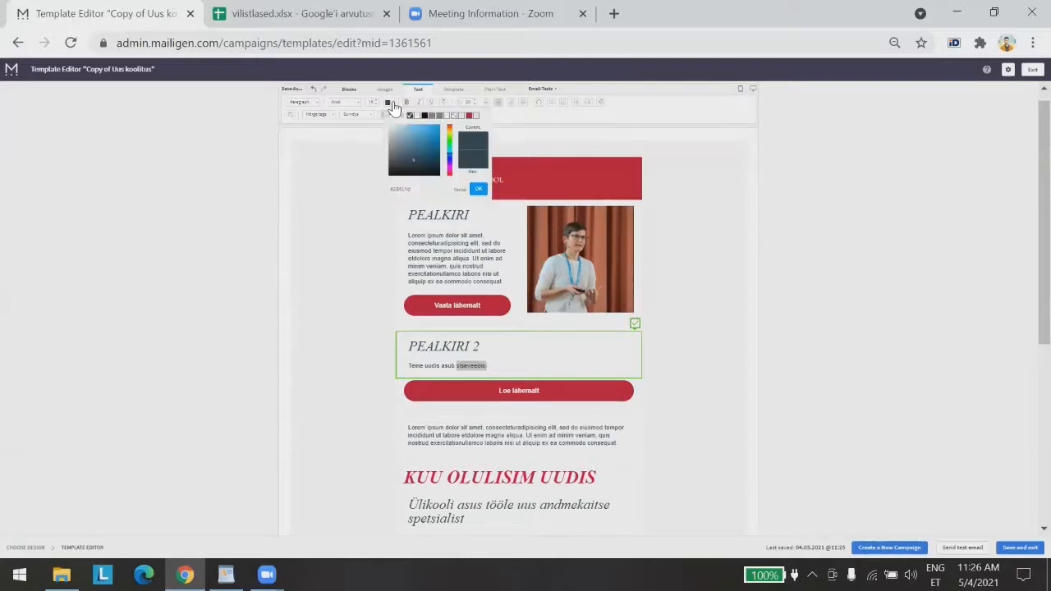
left_click(469, 115)
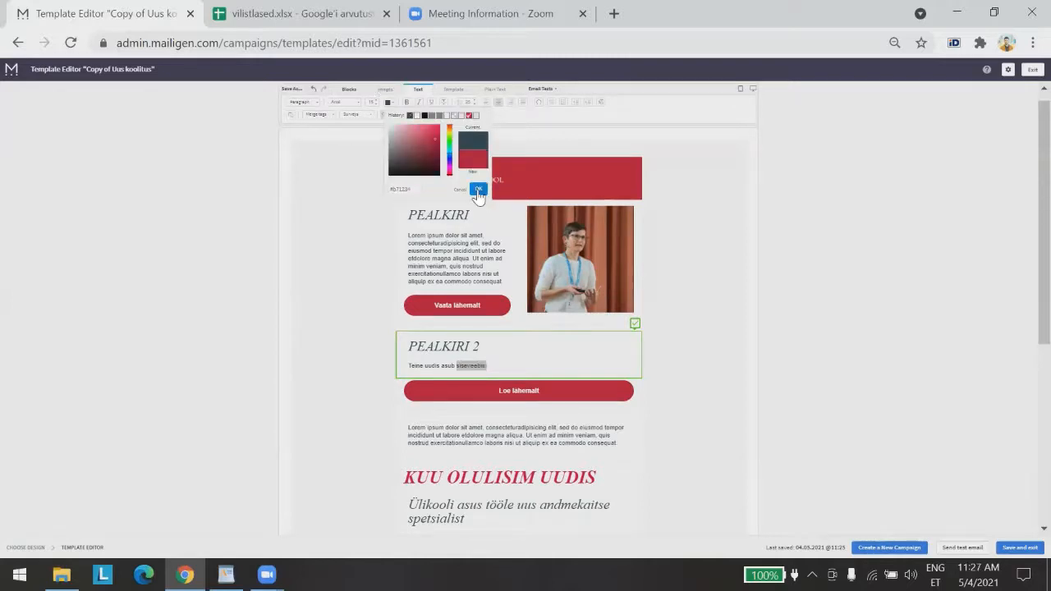
left_click(865, 327)
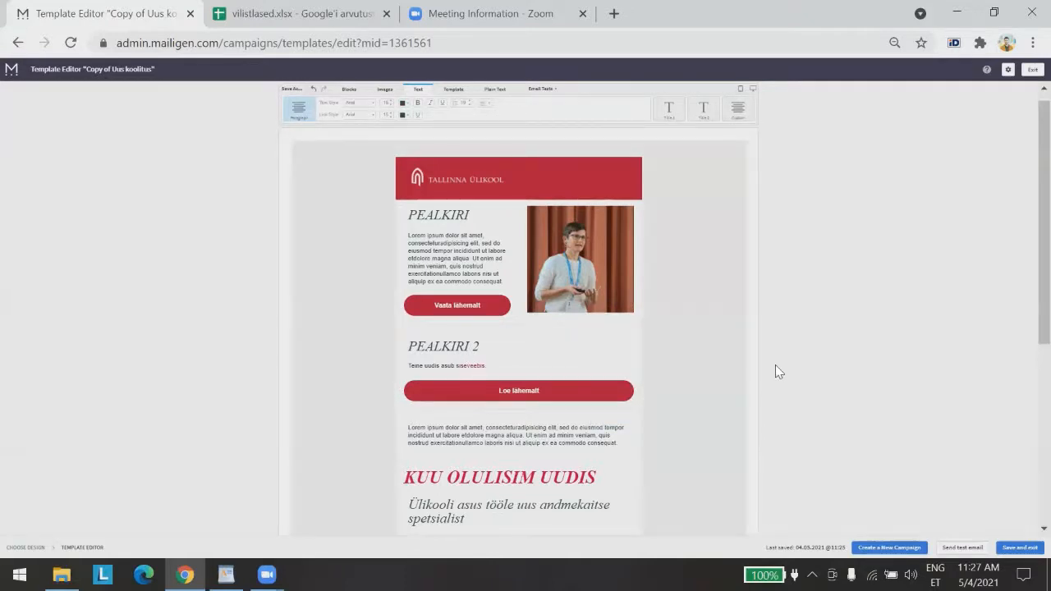
Scroll back to the top of the template and show the Blocks palette
scroll(780, 370, "down", 2)
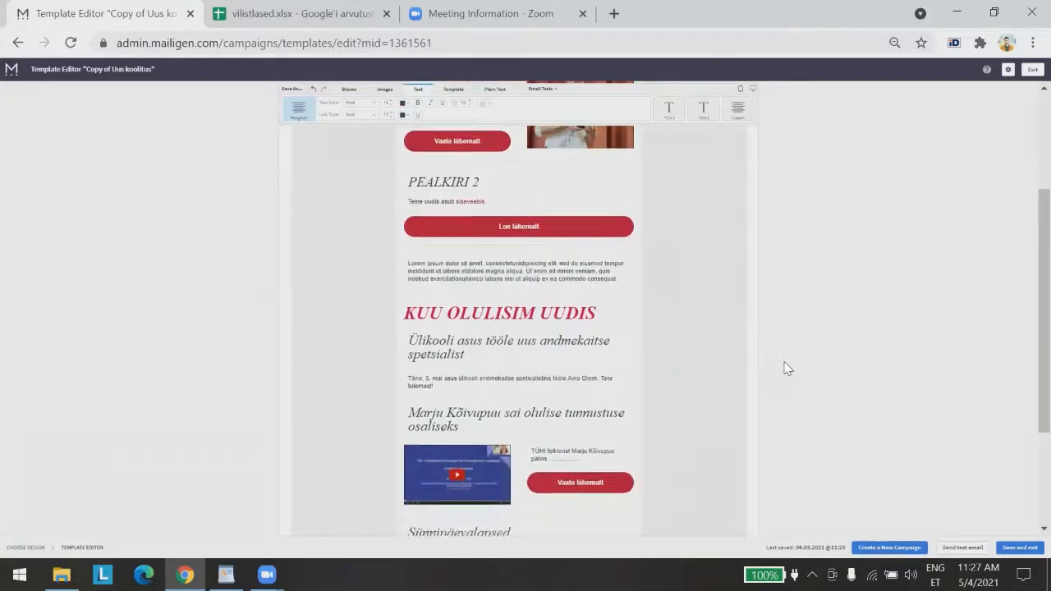
scroll(784, 368, "up", 3)
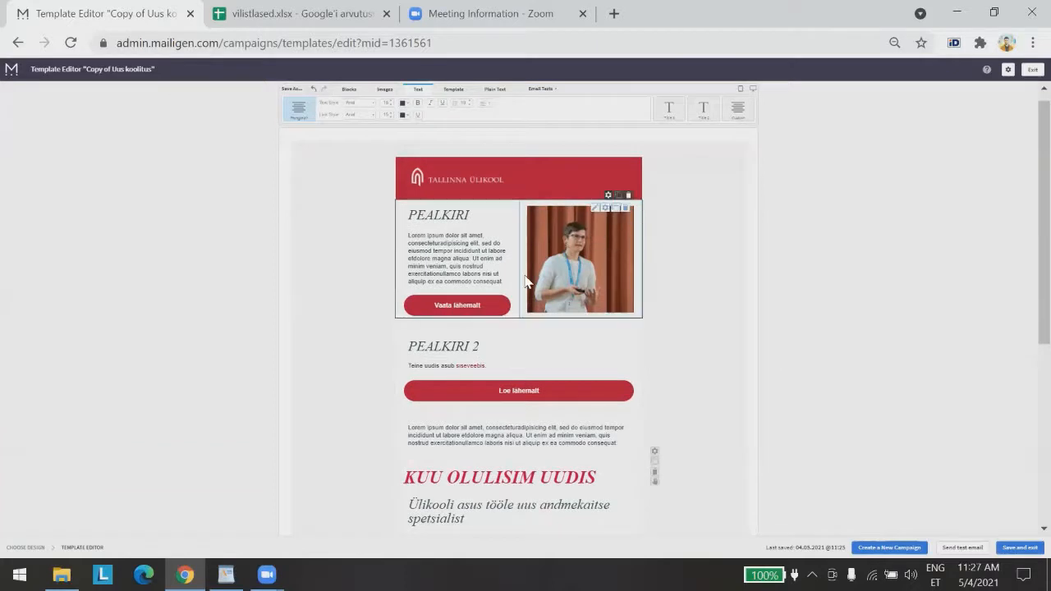
scroll(630, 447, "down", 3)
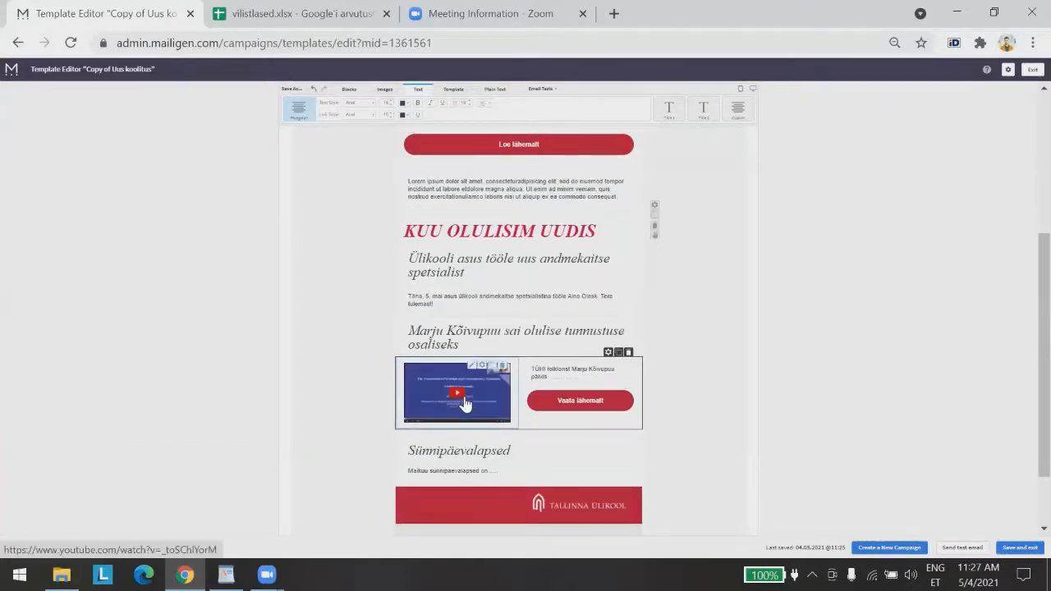
scroll(468, 410, "up", 3)
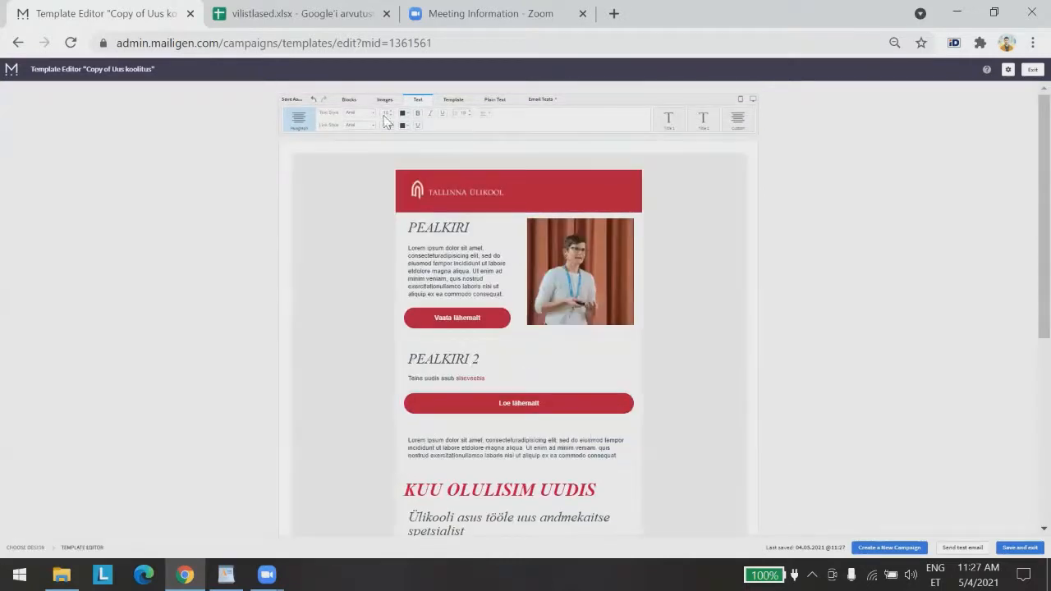
left_click(346, 101)
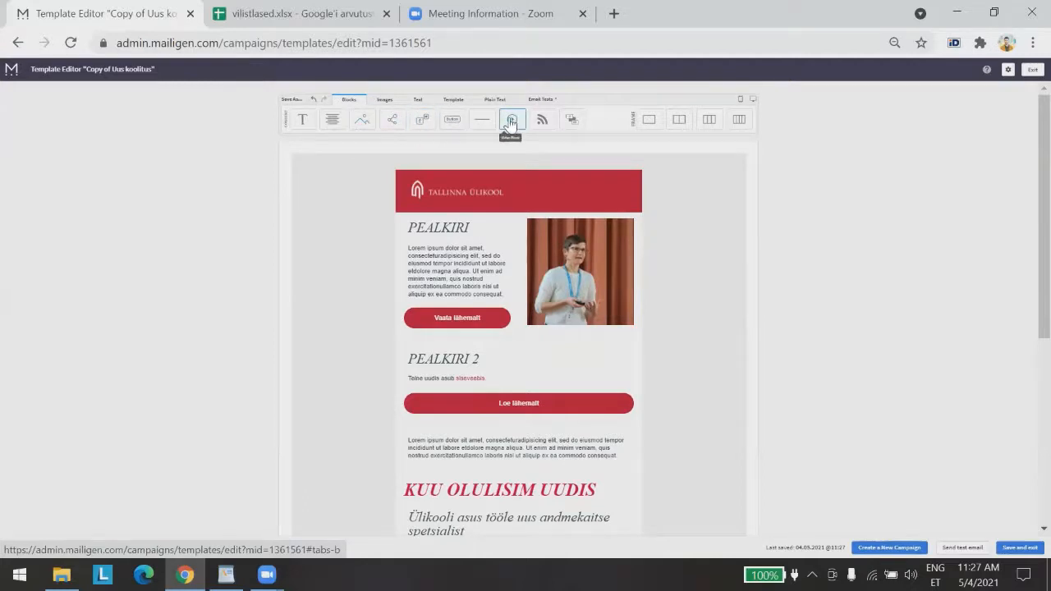
Drop a Video block into the template beside the first PEALKIRI block
left_click_drag(510, 121, 575, 264)
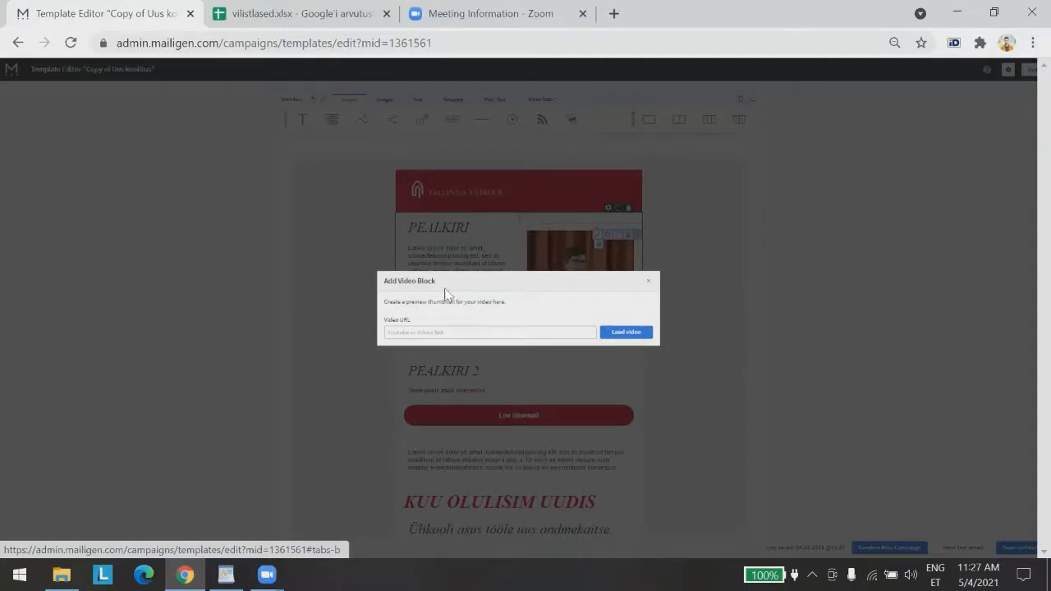
key("ctrl+t")
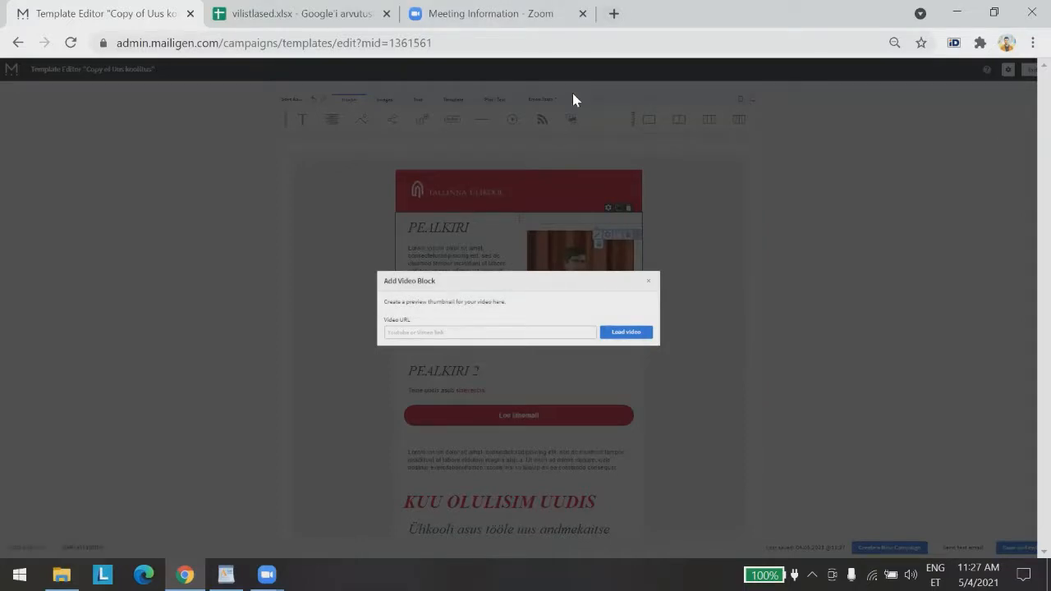
Find Tallinn University's 'What happens after graduation?' video on YouTube and copy its URL
type("yo")
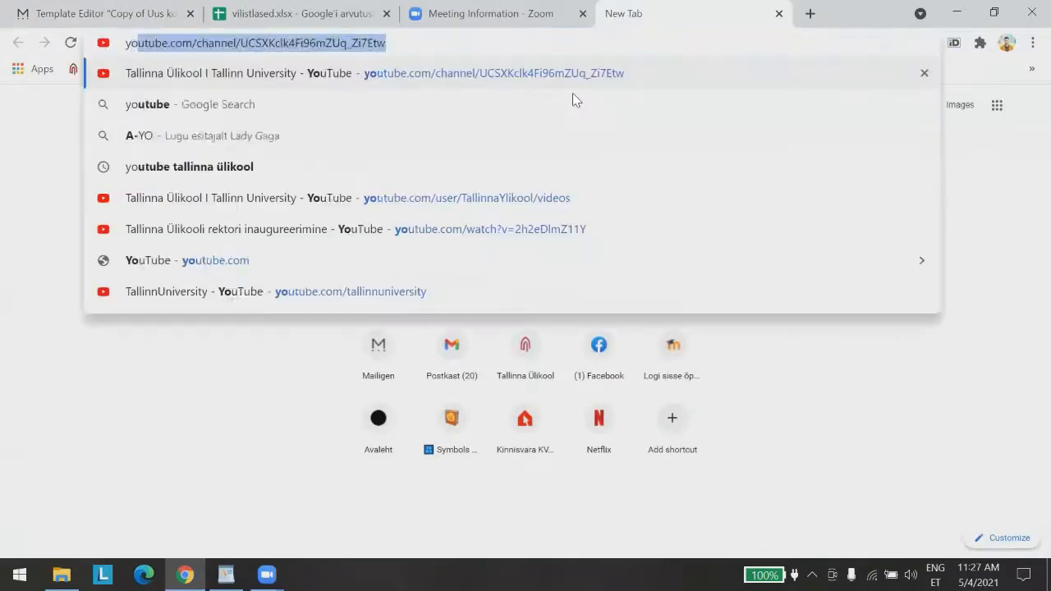
key("Return")
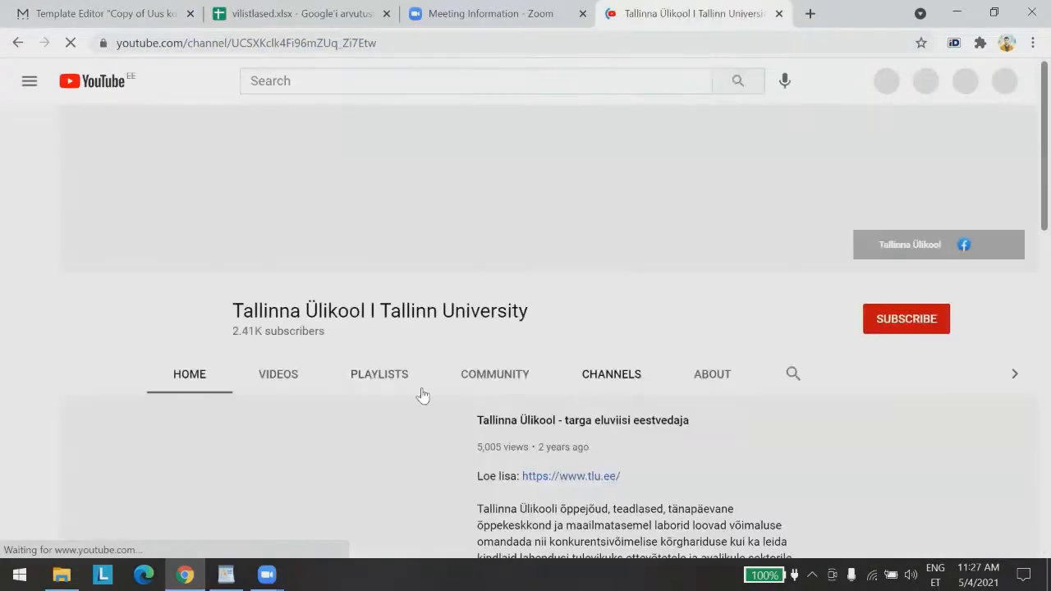
left_click(308, 384)
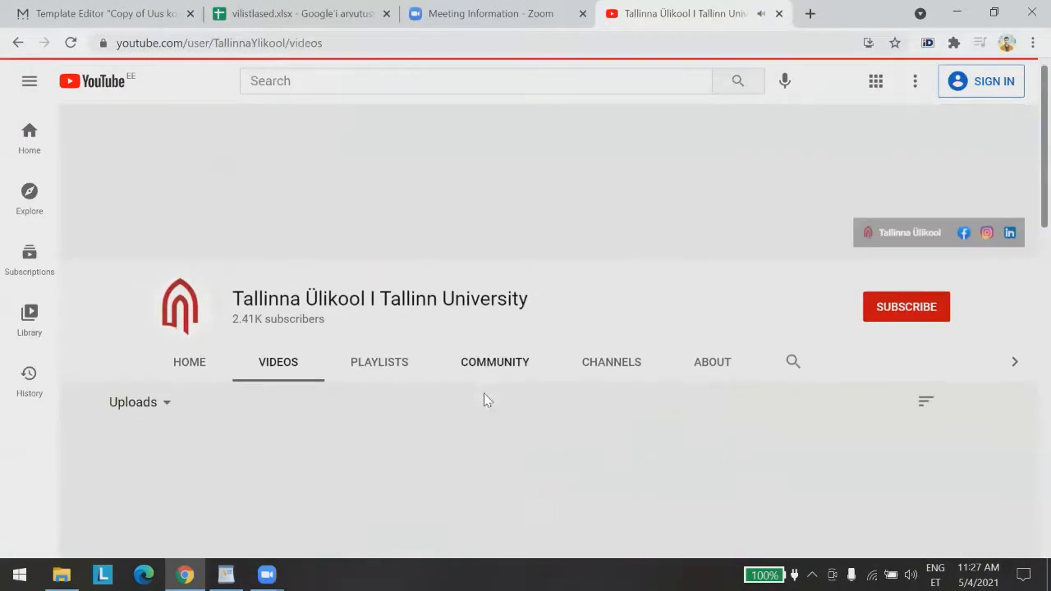
scroll(197, 434, "down", 2)
left_click(177, 419)
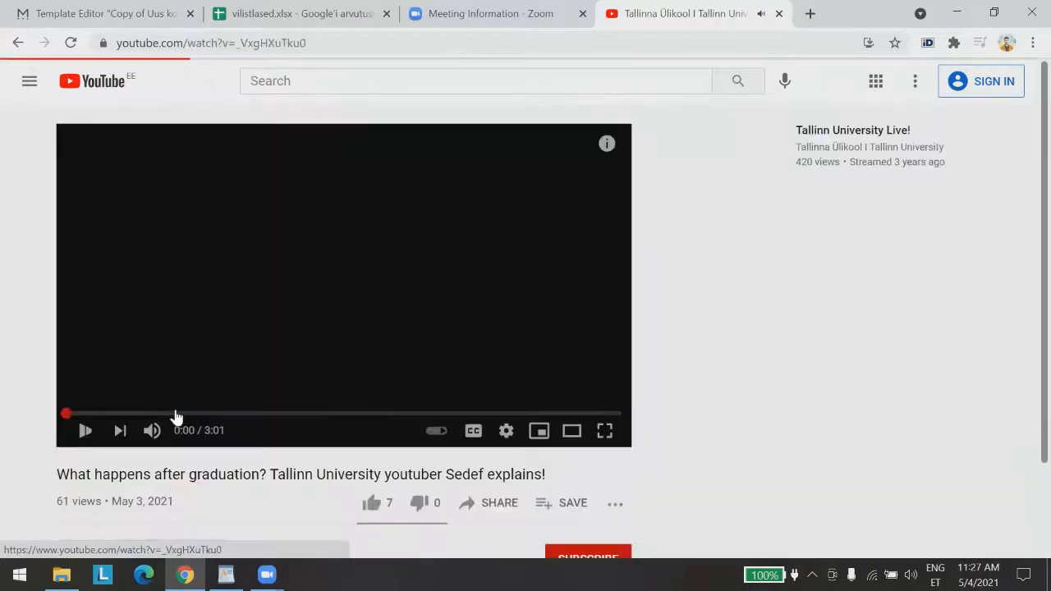
left_click(85, 435)
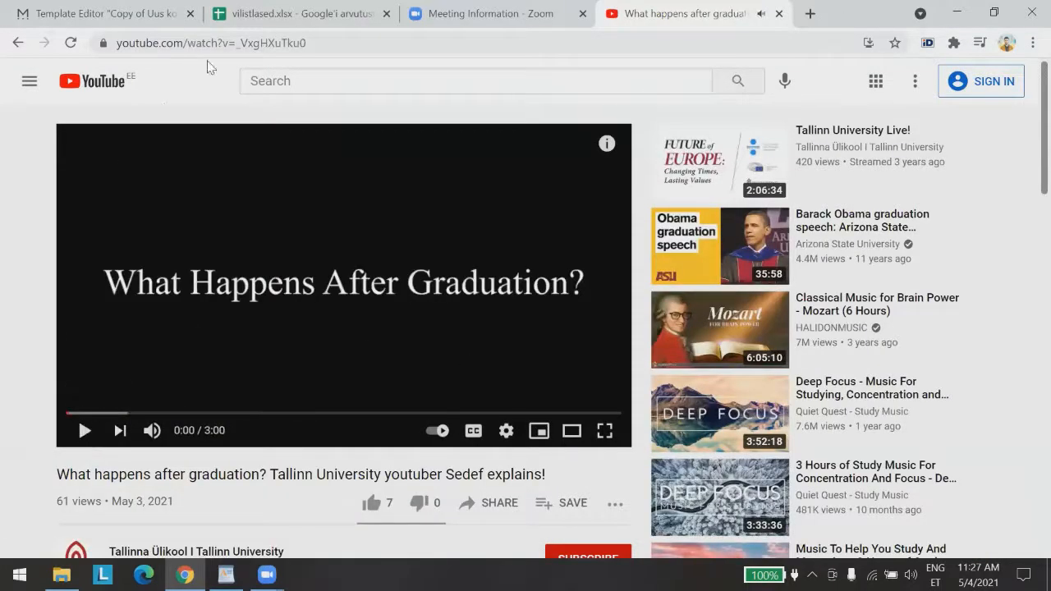
left_click(201, 50)
key("ctrl+c")
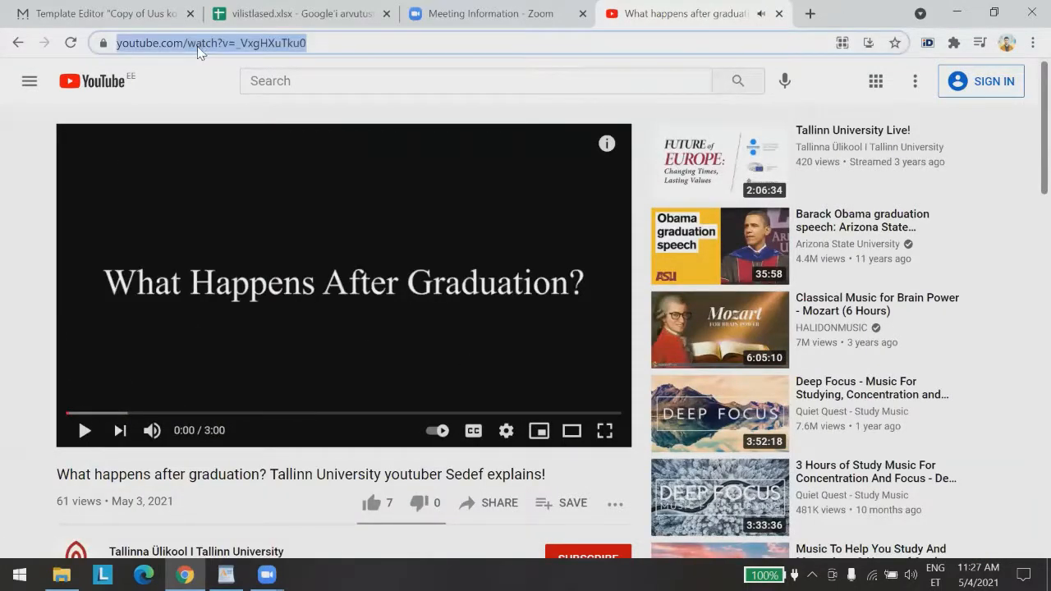
left_click(109, 13)
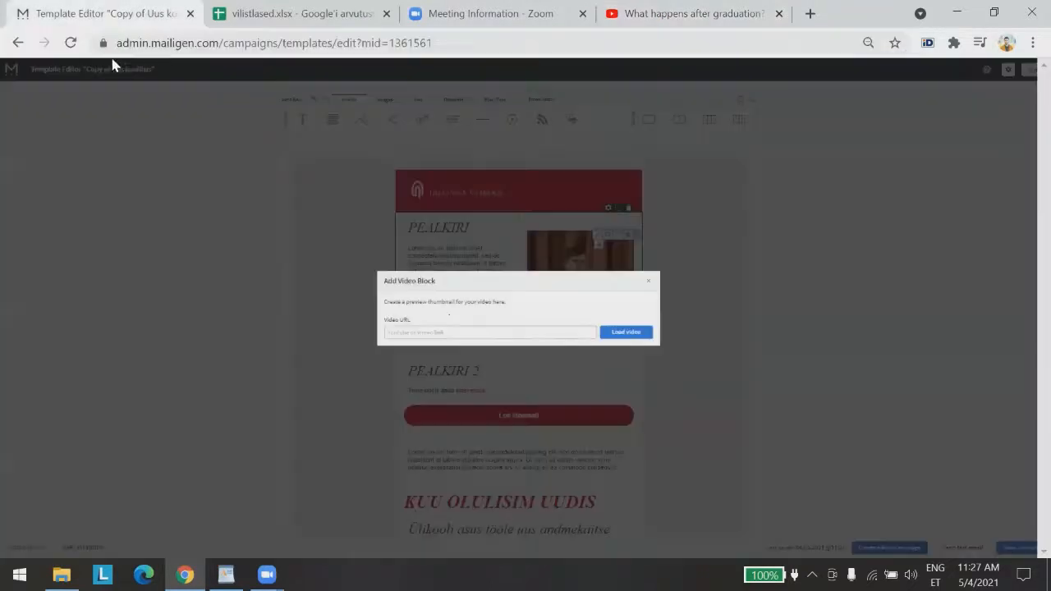
Insert the video as a 28-second animated GIF thumbnail linking to its YouTube URL
left_click(454, 330)
type("https://www.youtube.com/watch?v=_9sgHXuTku0")
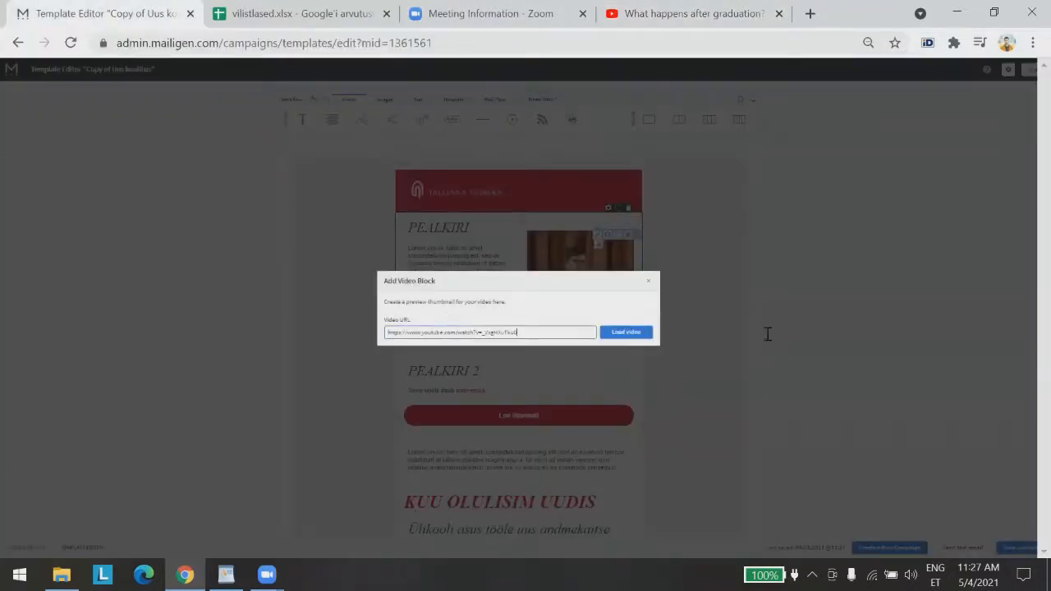
left_click(636, 337)
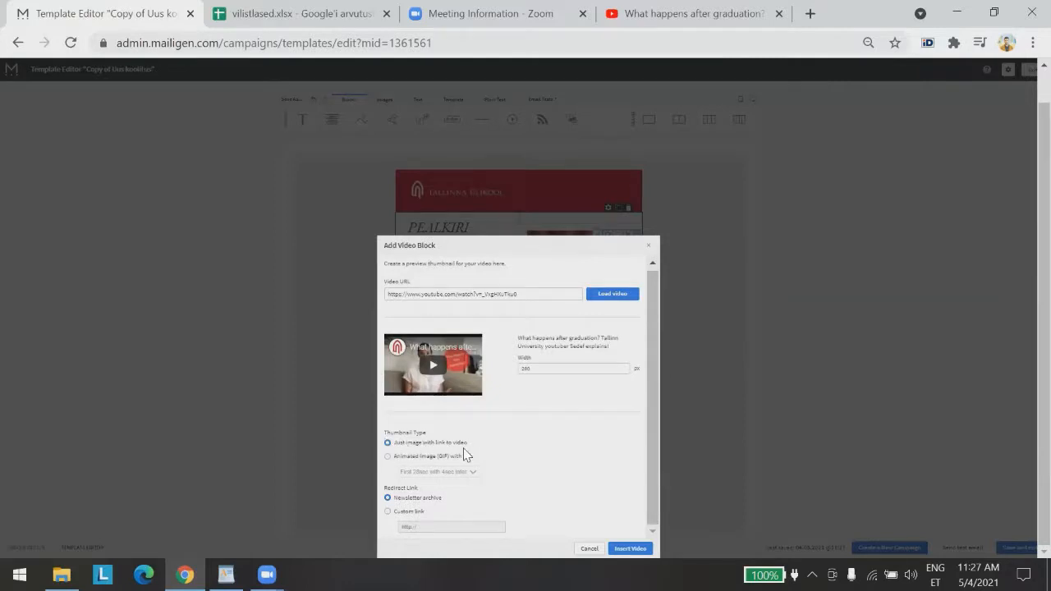
left_click(388, 457)
left_click(463, 471)
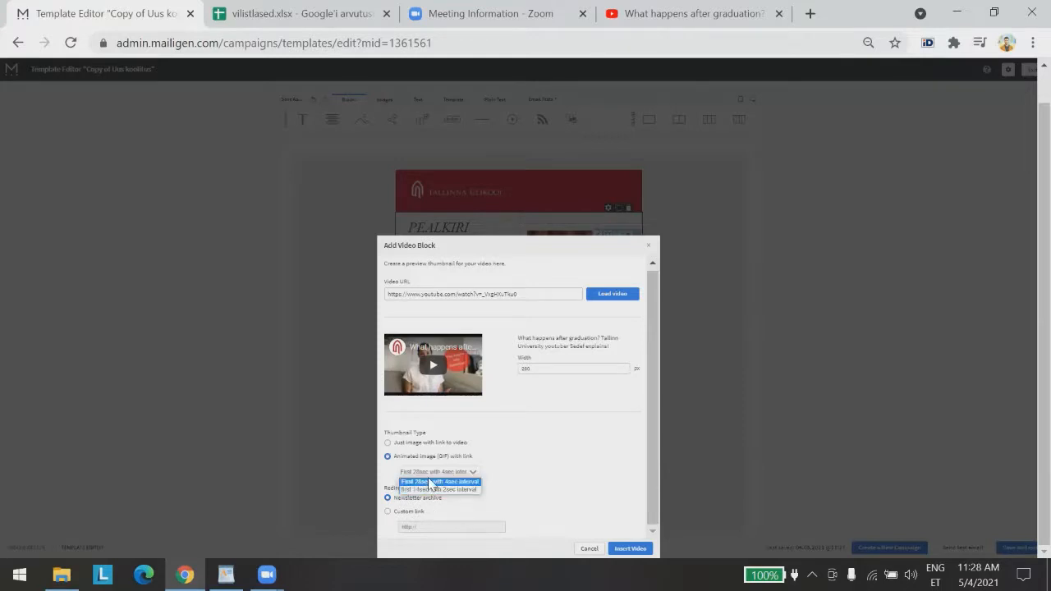
left_click(436, 482)
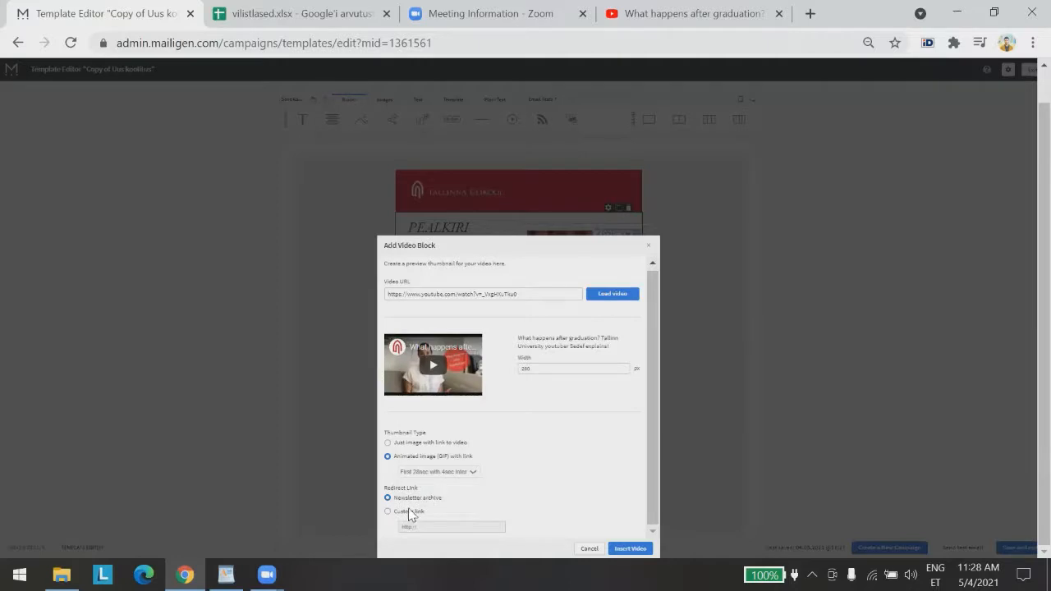
left_click(409, 511)
left_click_drag(426, 527, 385, 526)
key("ctrl+v")
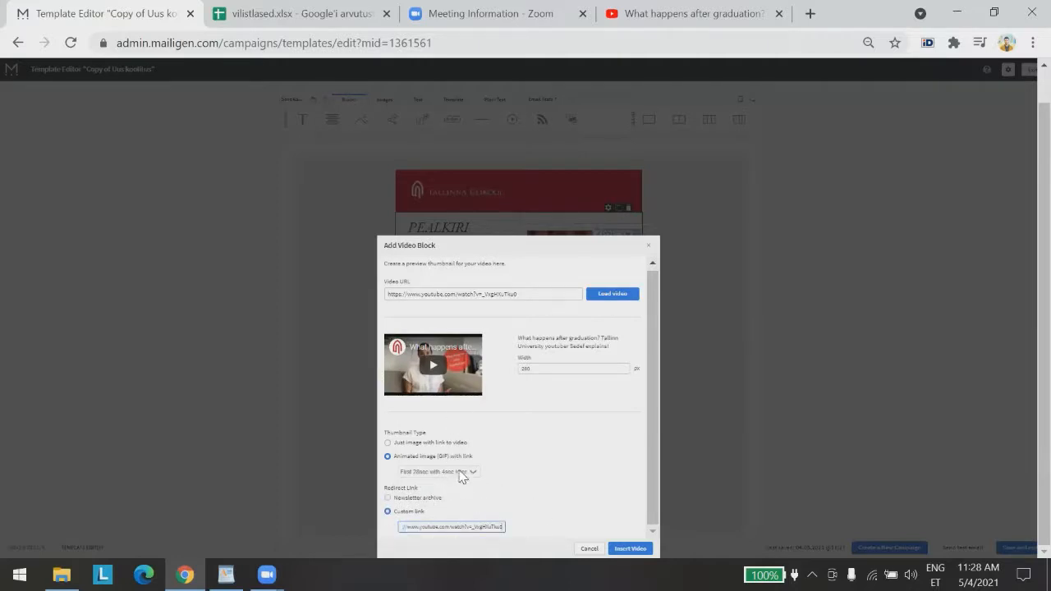
left_click(630, 548)
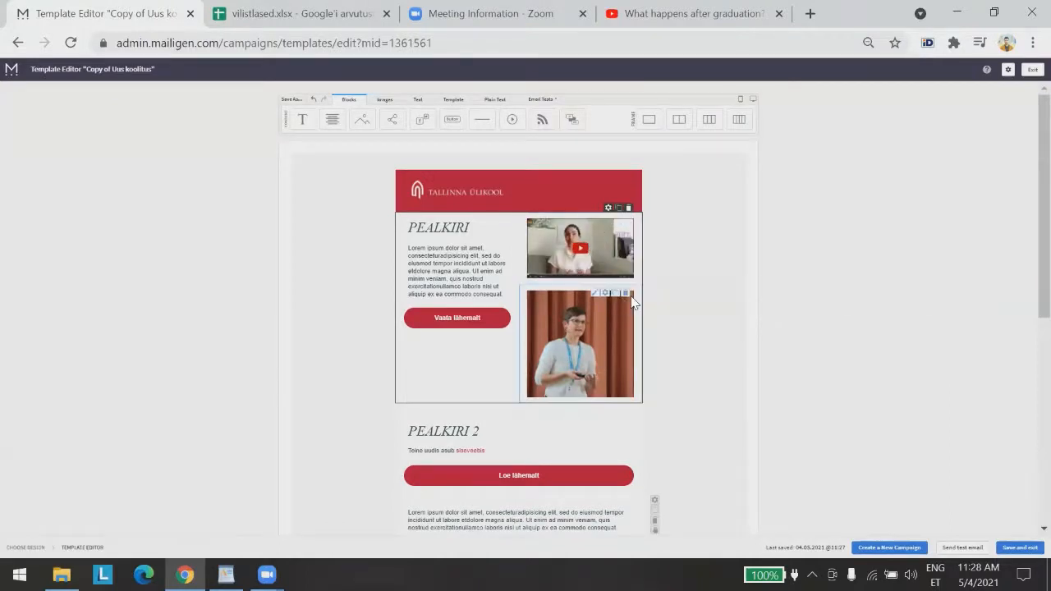
Delete the photo under the video thumbnail and scroll through to check the template
left_click(624, 294)
left_click(620, 322)
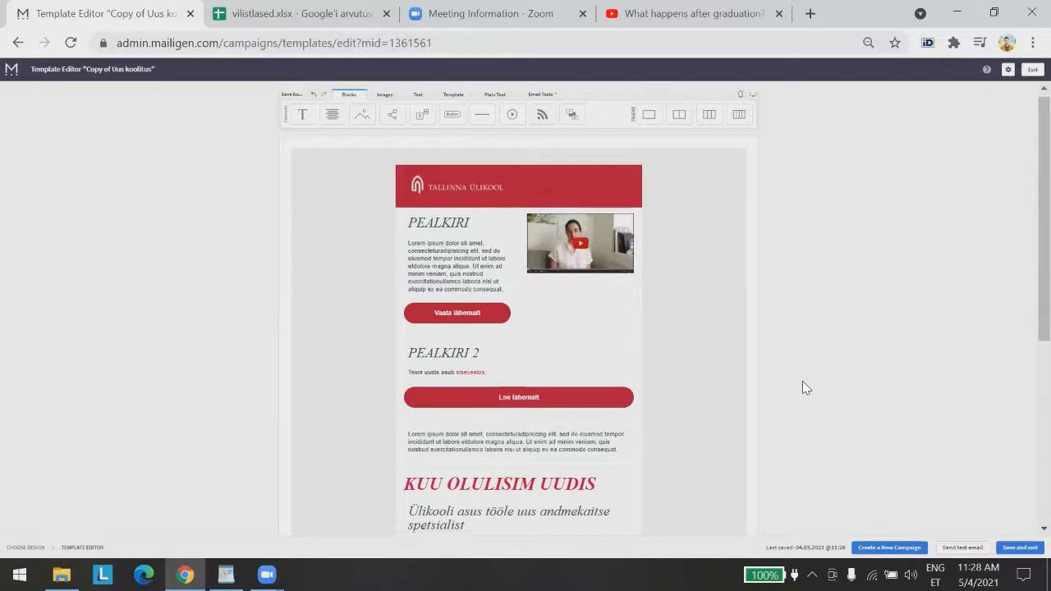
scroll(796, 385, "down", 3)
scroll(795, 392, "down", 1)
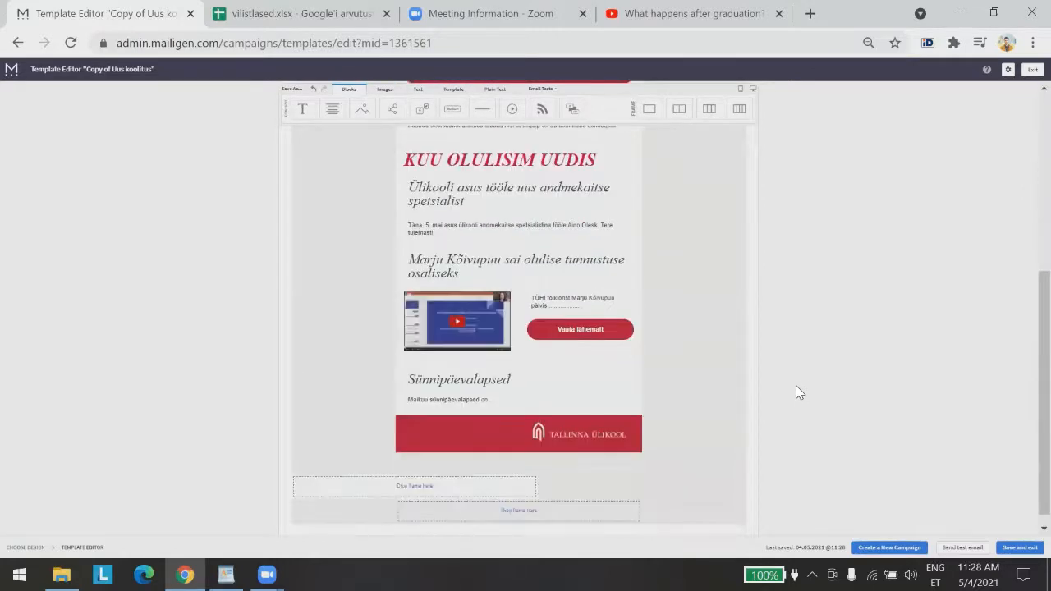
scroll(792, 386, "up", 3)
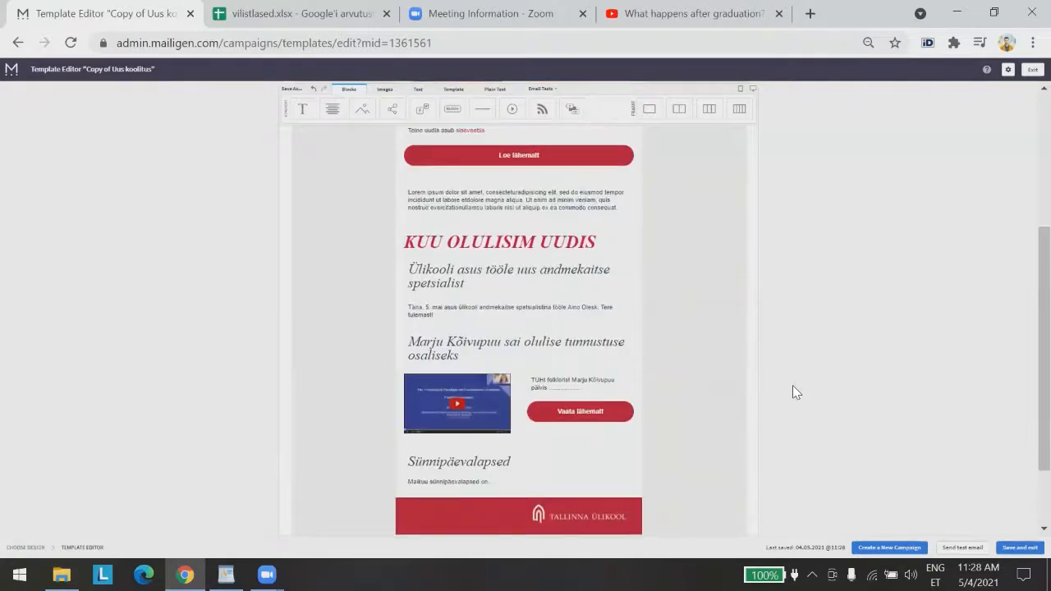
scroll(793, 385, "up", 2)
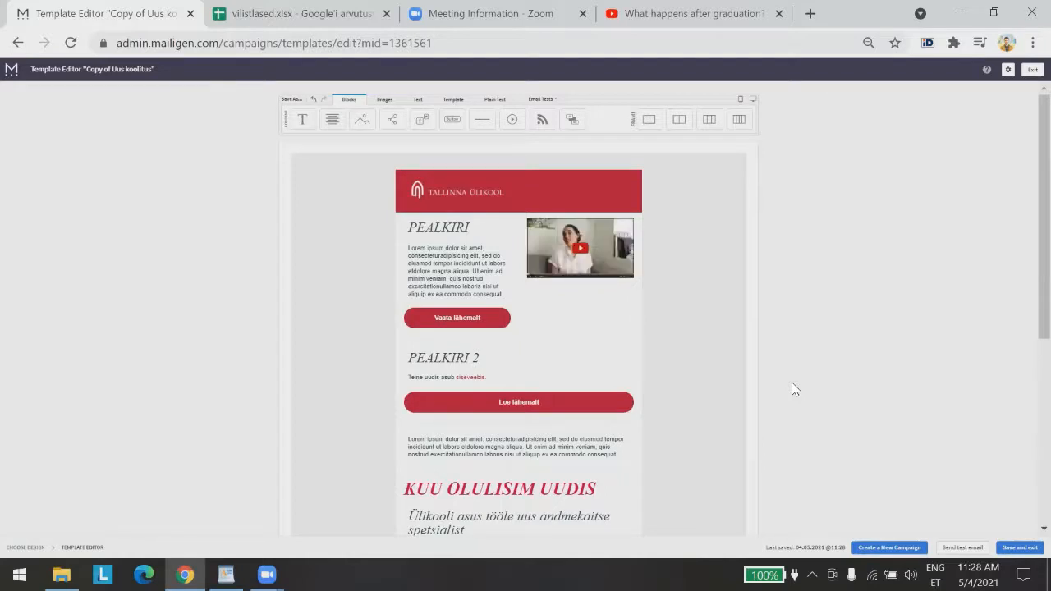
Try different styles on the PEALKIRI heading text, ending on Title 2
left_click(433, 234)
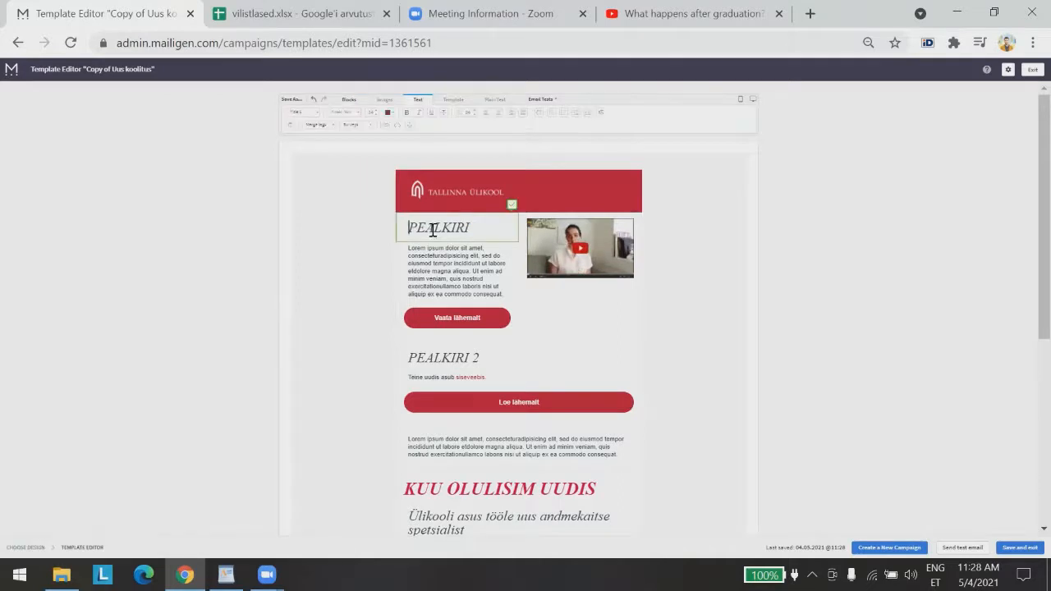
left_click_drag(480, 228, 408, 229)
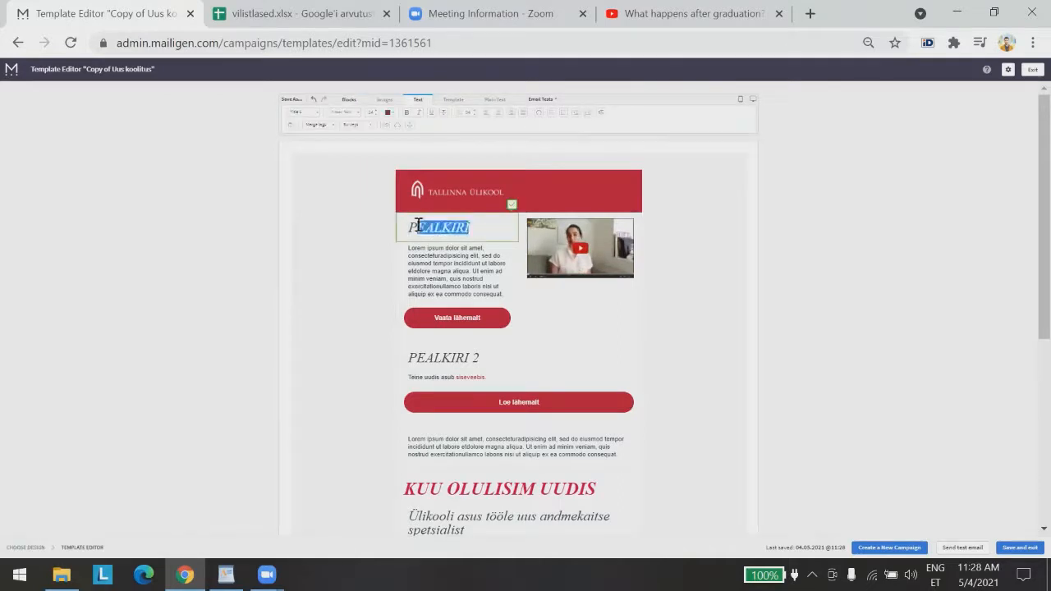
left_click(303, 116)
left_click(301, 155)
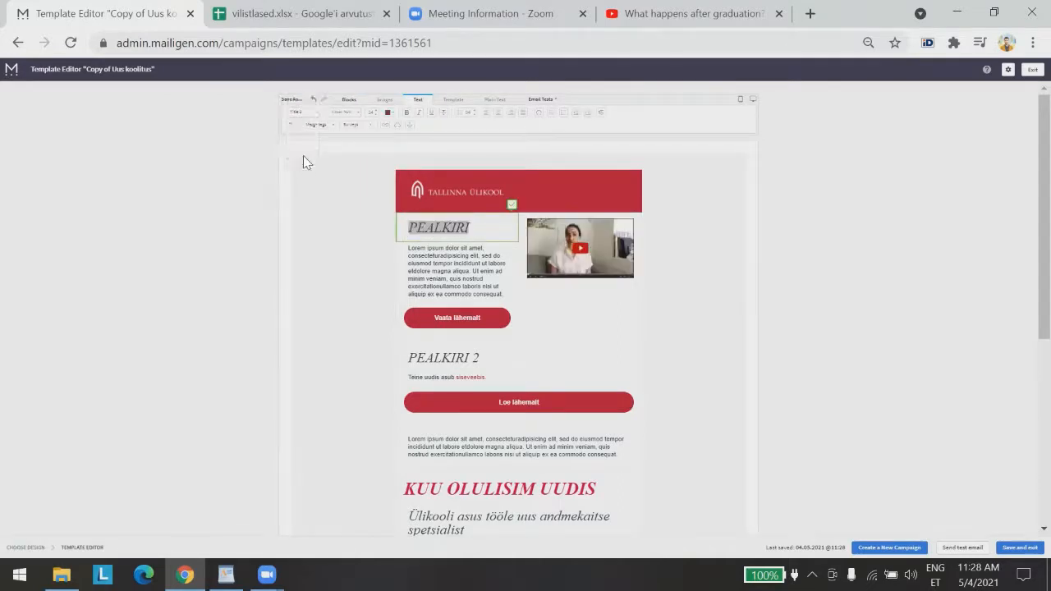
left_click(959, 308)
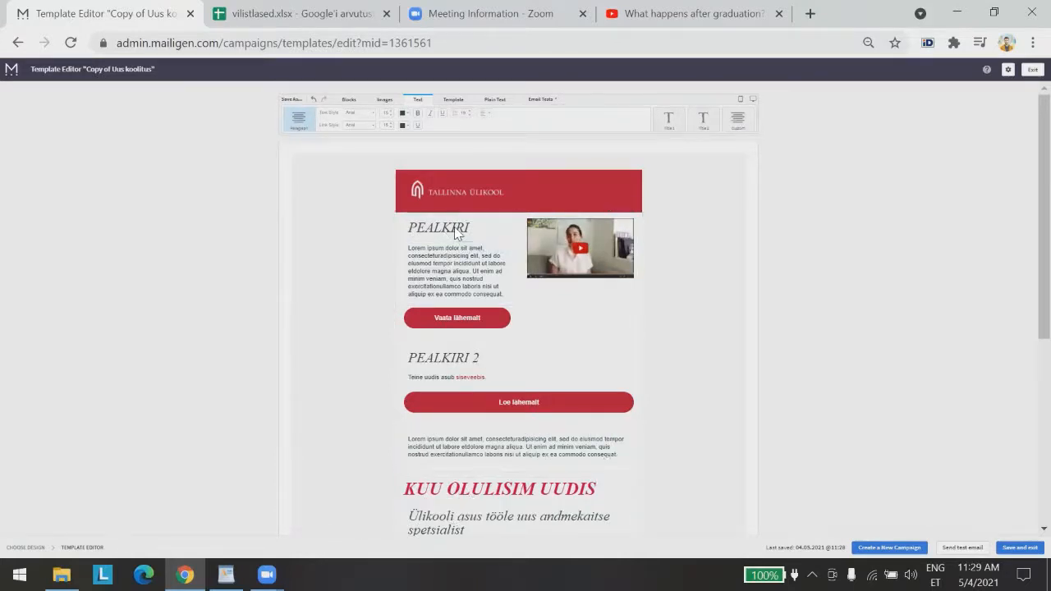
left_click(488, 229)
left_click_drag(488, 229, 392, 222)
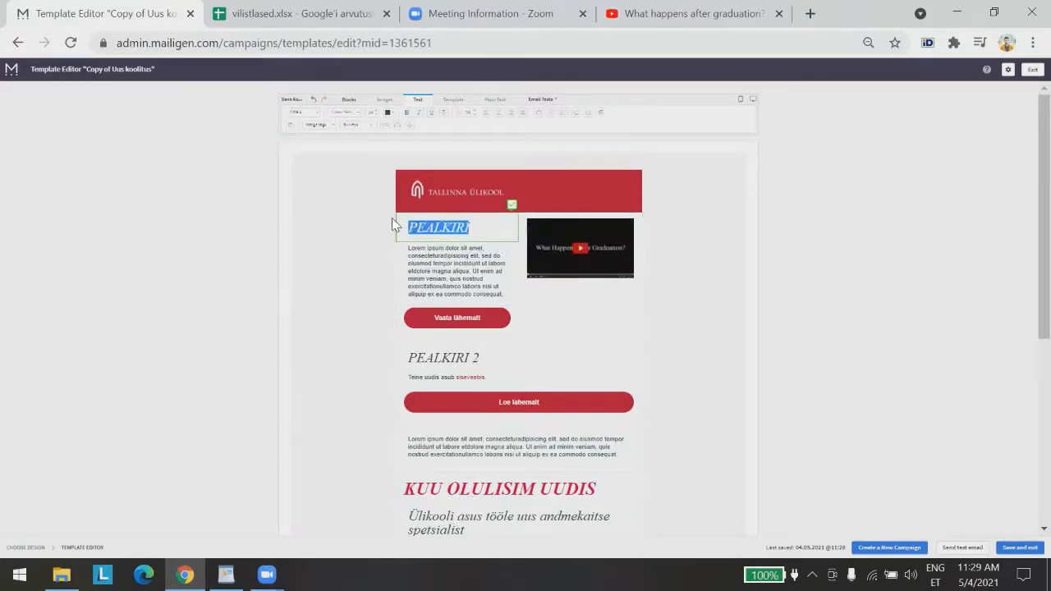
left_click(302, 112)
left_click(311, 145)
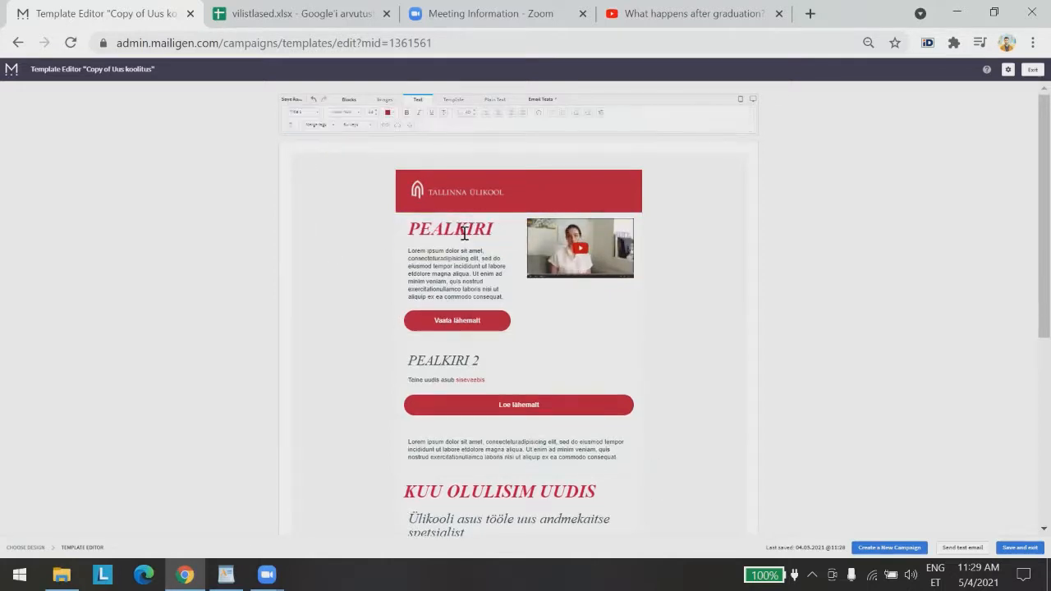
Reset PEALKIRI to a plain paragraph, then reapply the italic Title 2 style
left_click(497, 232)
left_click_drag(497, 232, 408, 228)
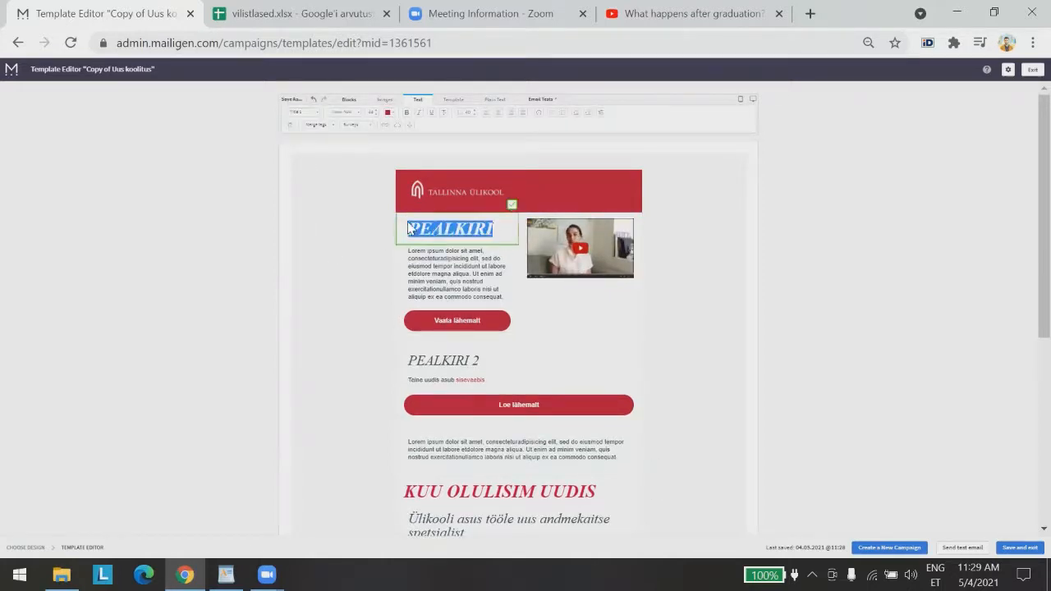
left_click(302, 111)
left_click(303, 135)
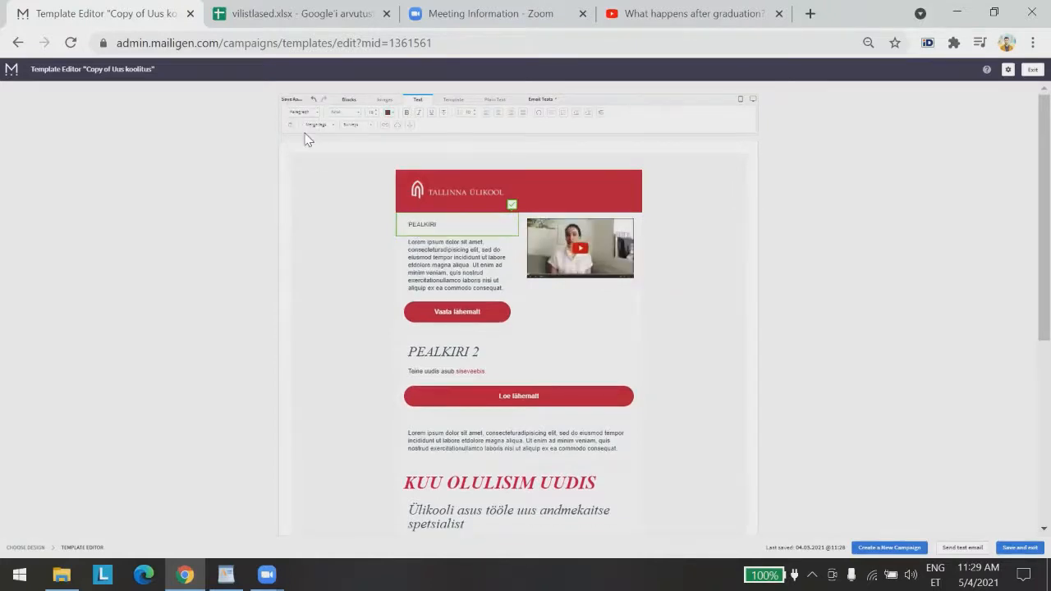
double_click(447, 226)
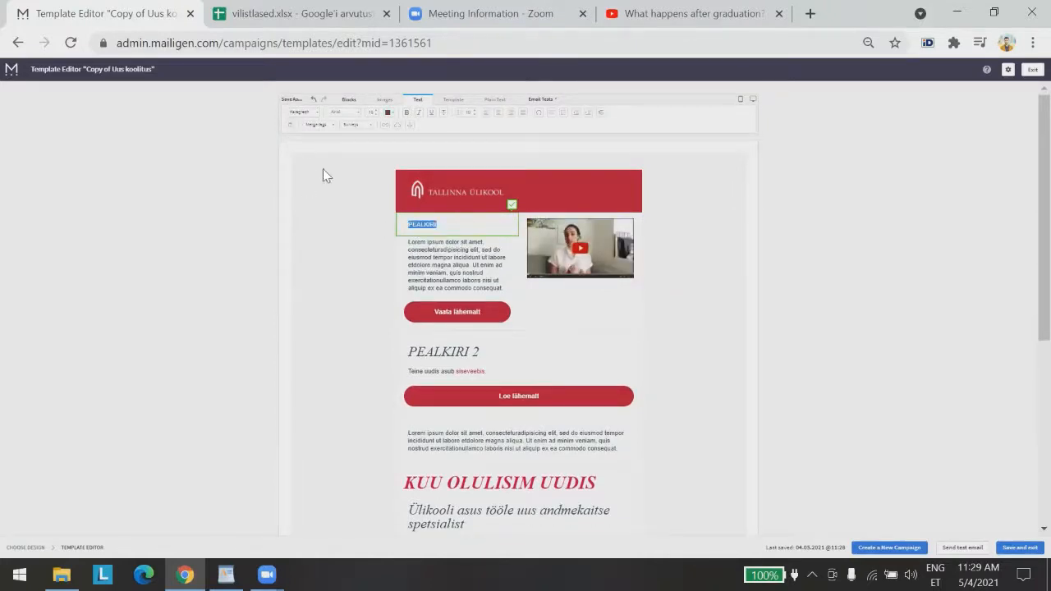
left_click(316, 121)
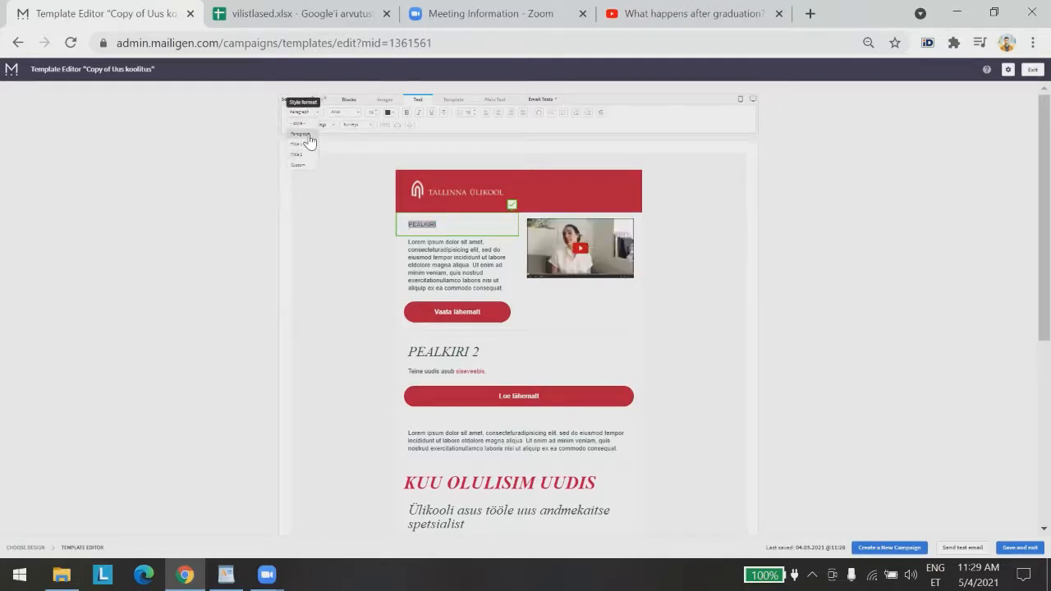
left_click(308, 155)
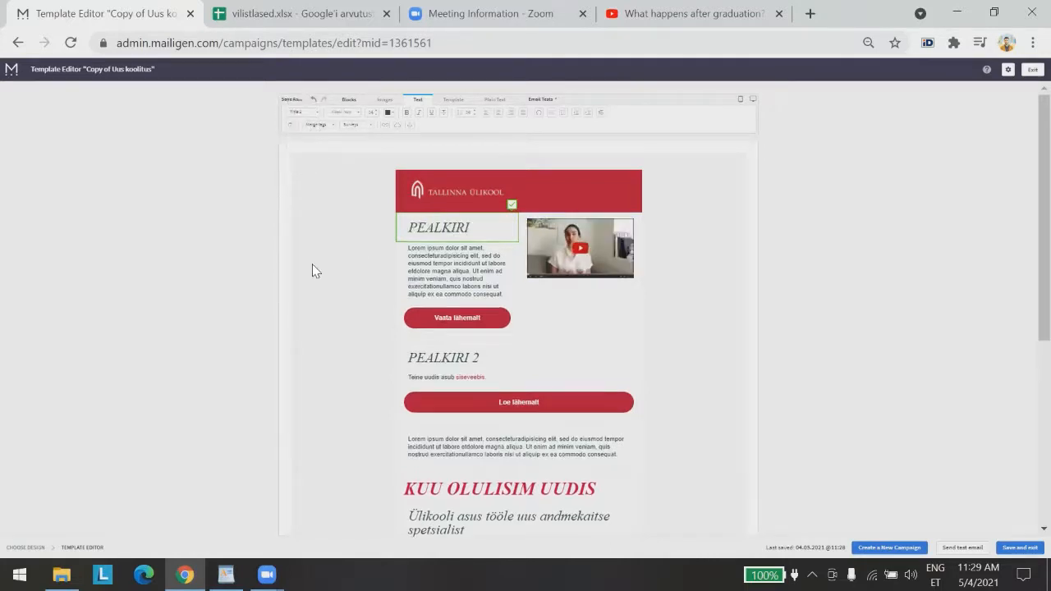
left_click(774, 396)
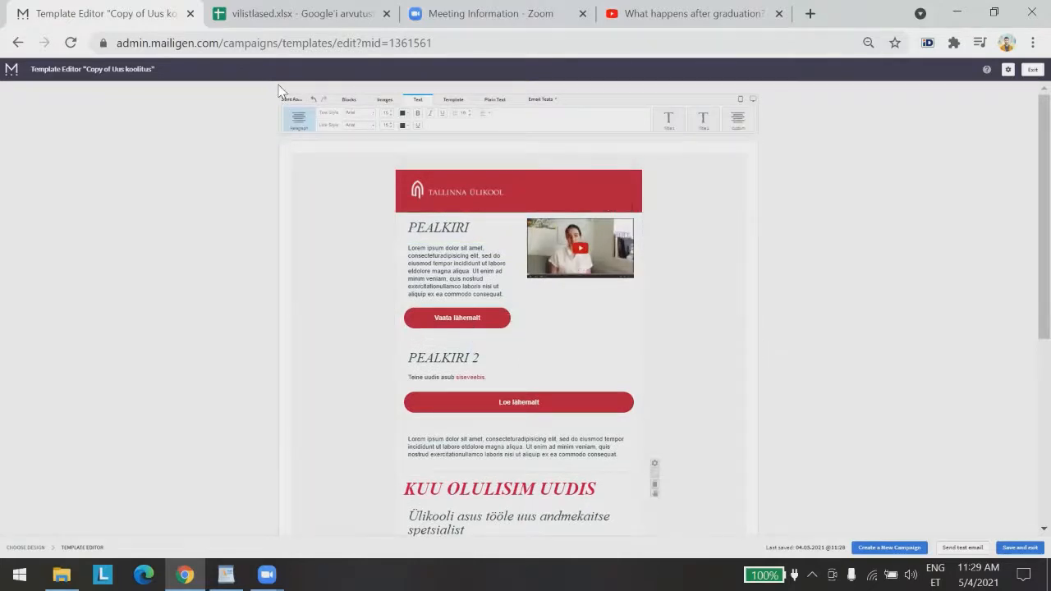
left_click(344, 102)
scroll(826, 405, "down", 5)
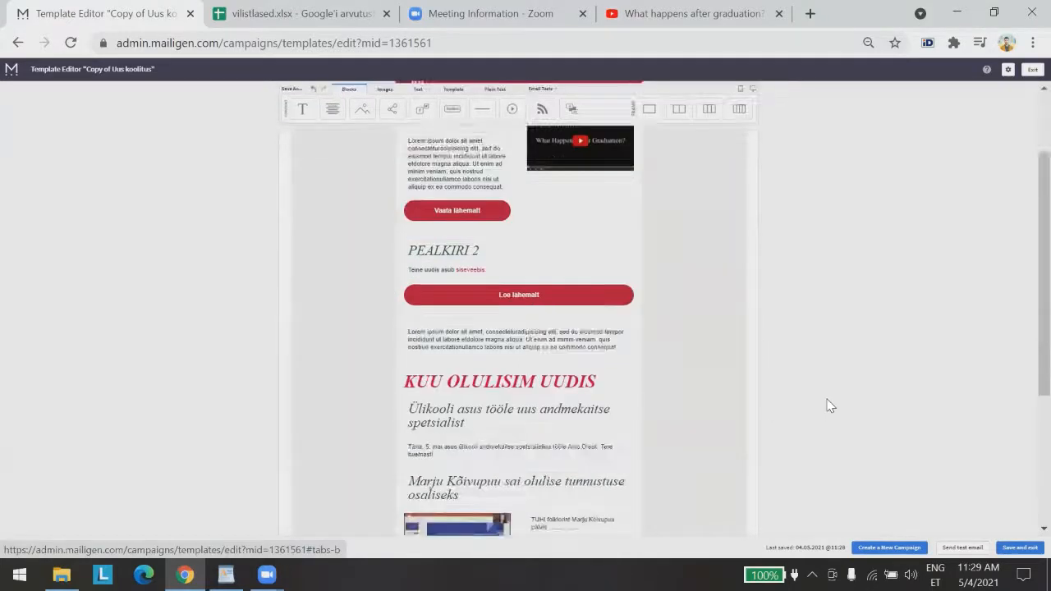
scroll(825, 405, "up", 2)
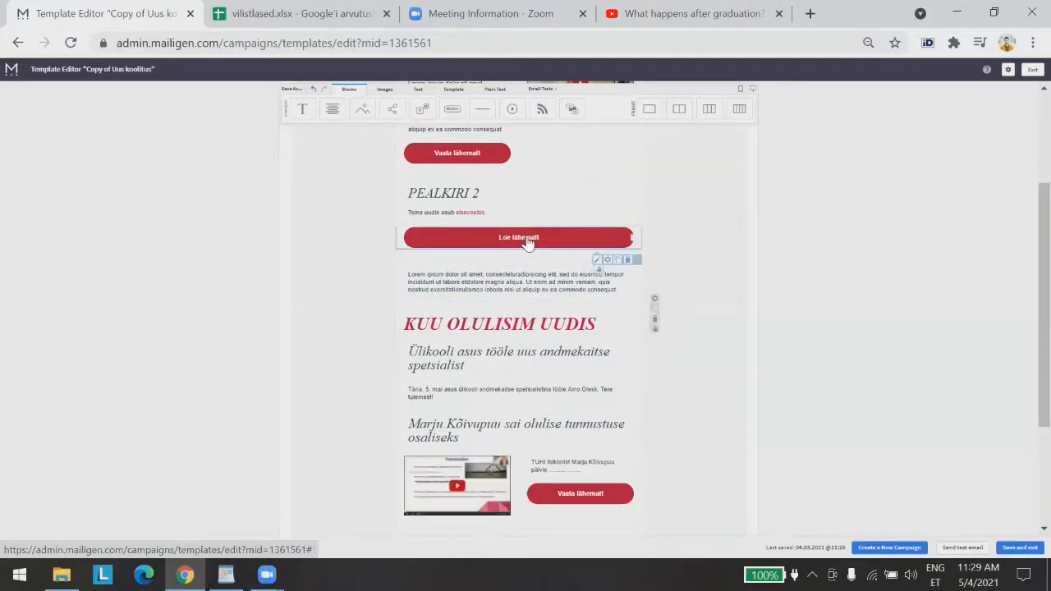
scroll(501, 312, "up", 1)
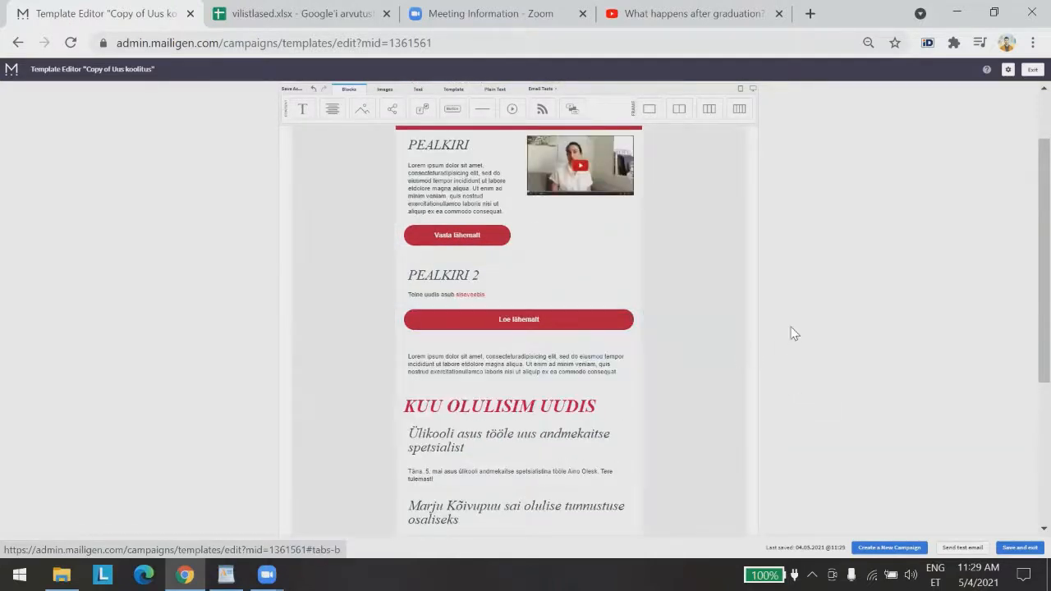
left_click(618, 356)
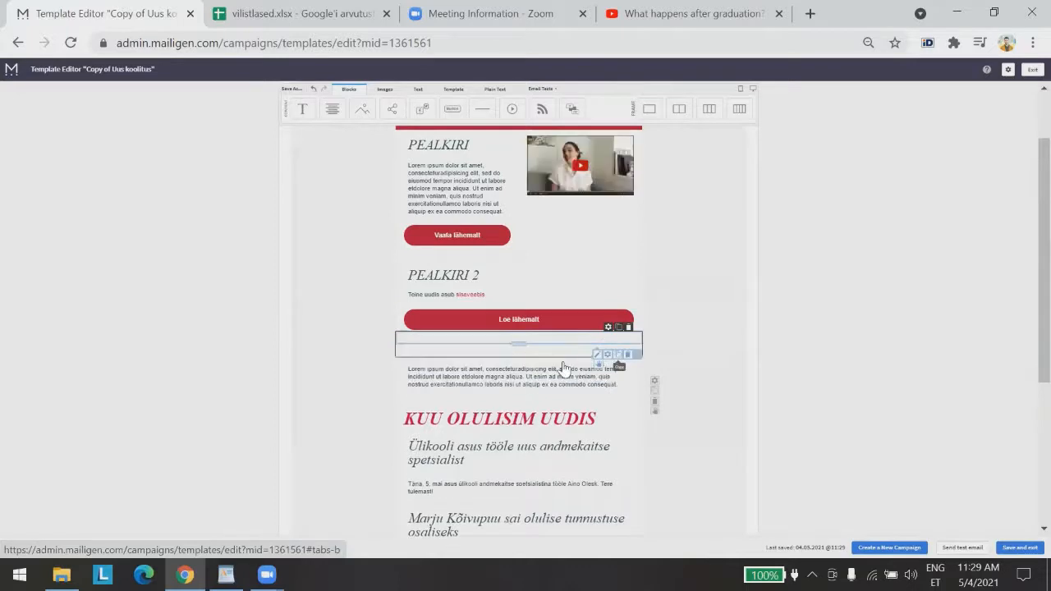
left_click_drag(544, 335, 490, 223)
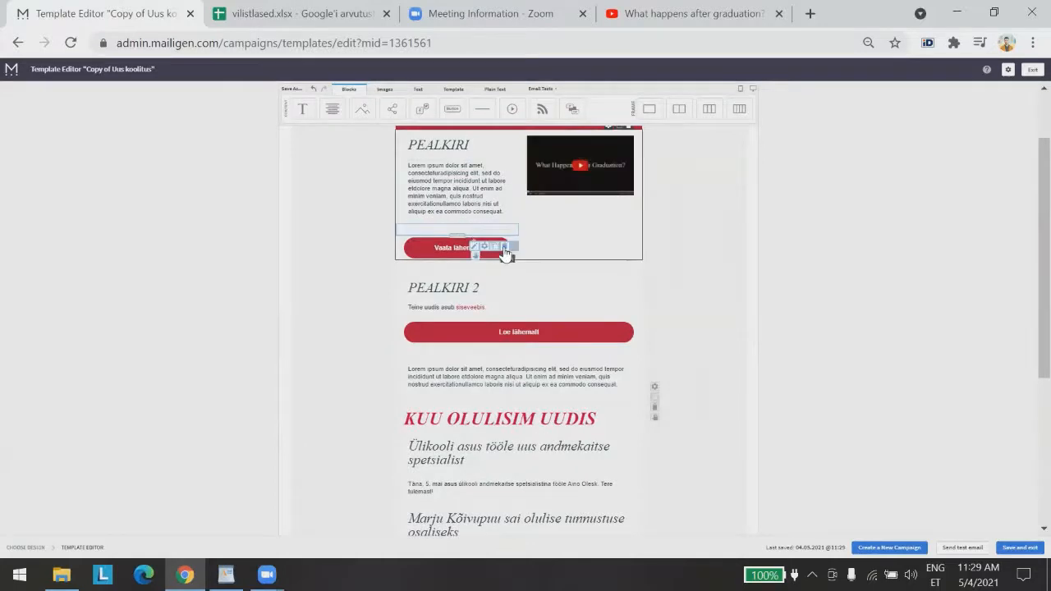
left_click(504, 247)
left_click(492, 275)
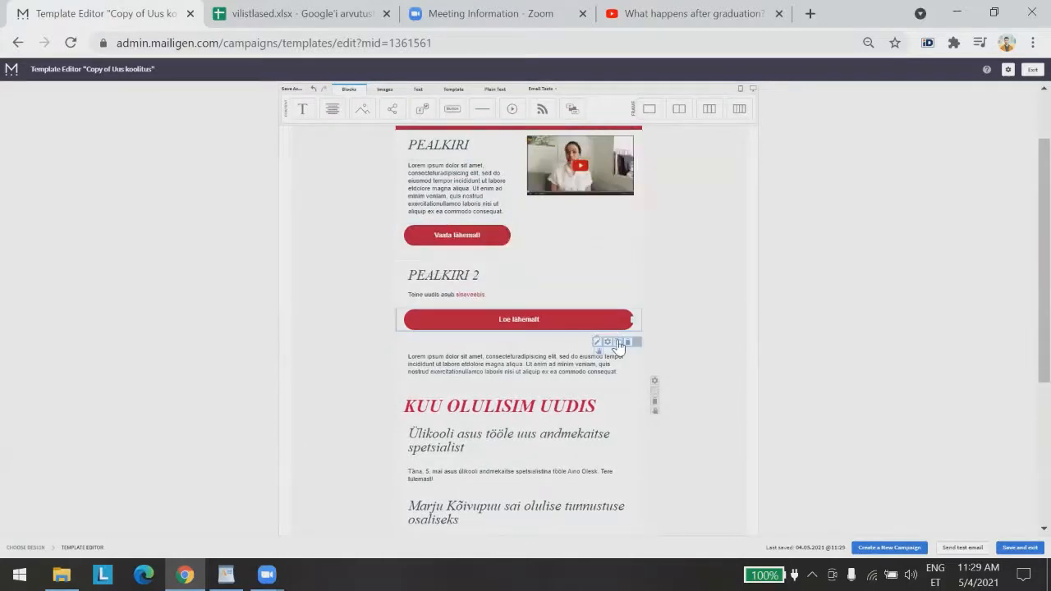
left_click(595, 352)
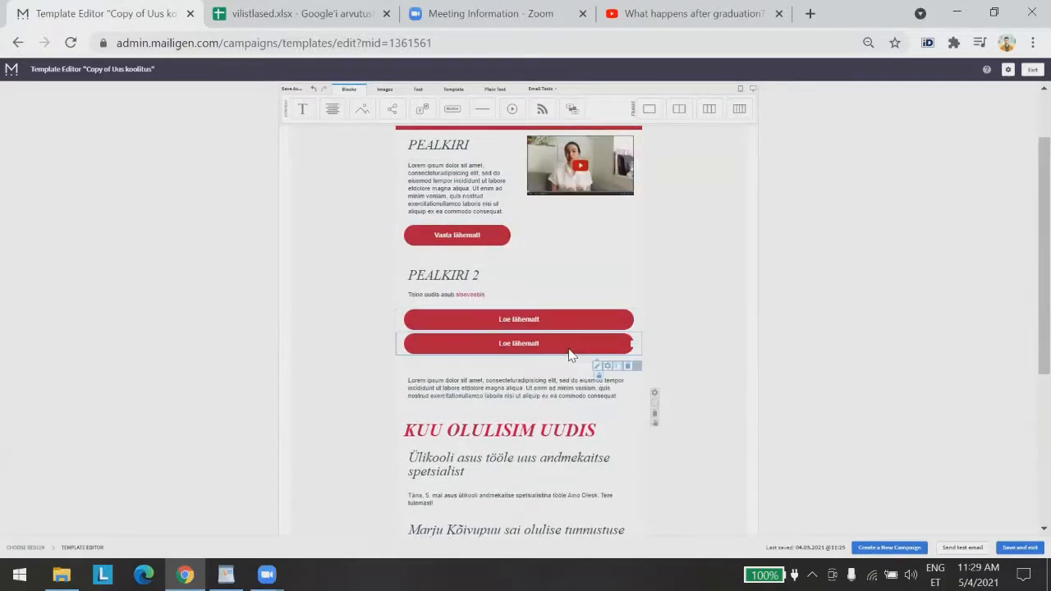
left_click(625, 367)
left_click(617, 394)
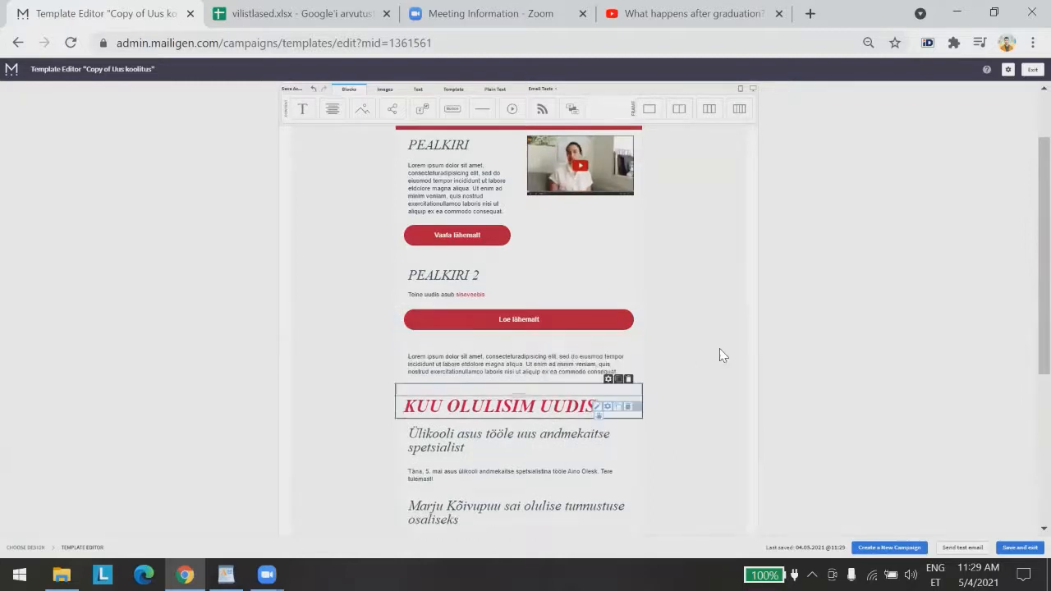
scroll(727, 347, "up", 2)
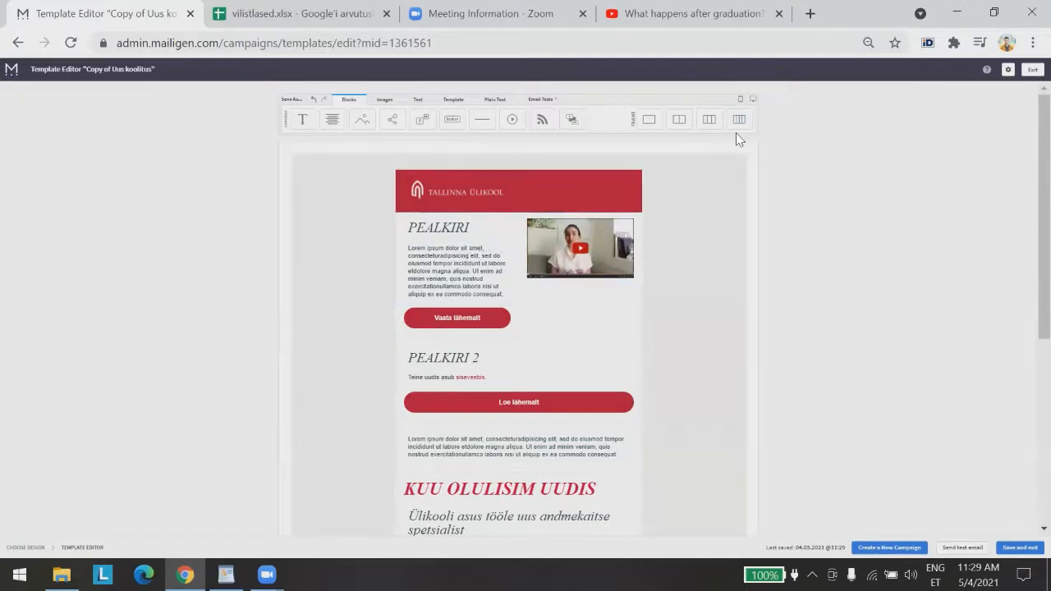
left_click_drag(739, 120, 501, 336)
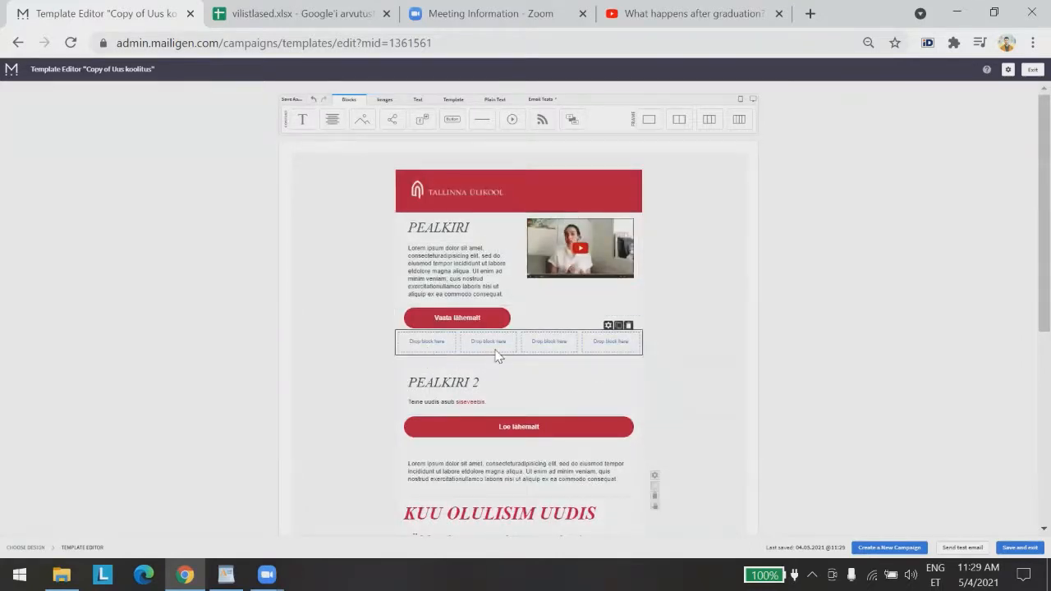
left_click(382, 99)
left_click_drag(371, 129, 417, 345)
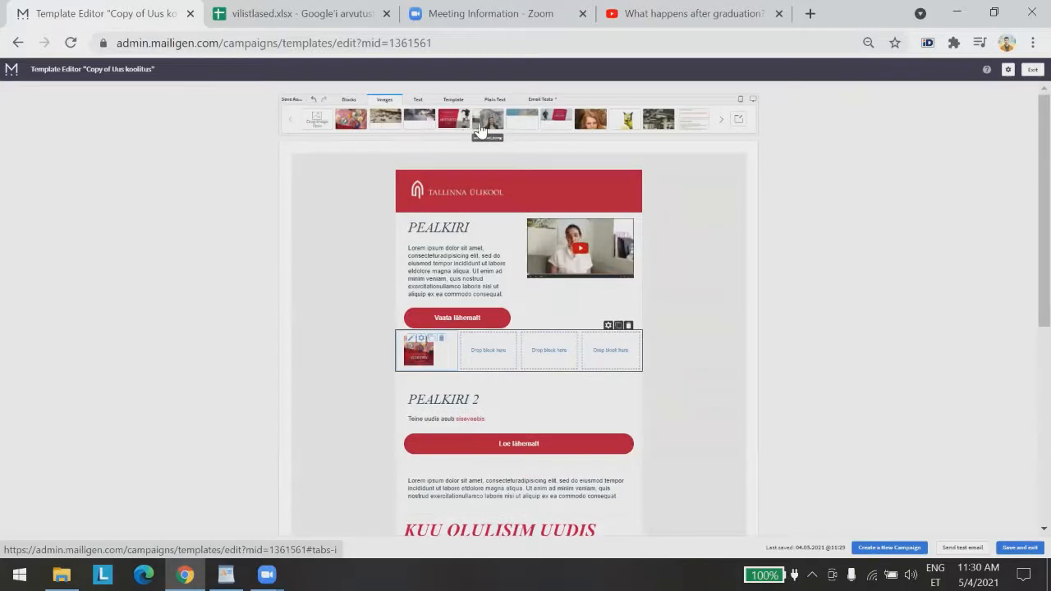
left_click_drag(488, 325, 487, 348)
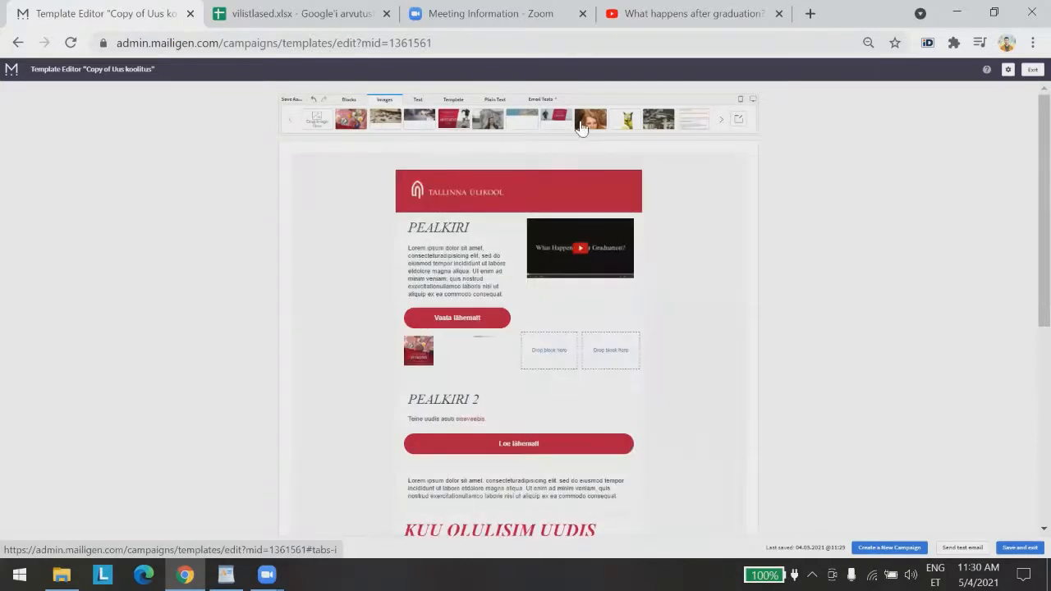
left_click_drag(657, 122, 552, 353)
left_click_drag(658, 120, 612, 345)
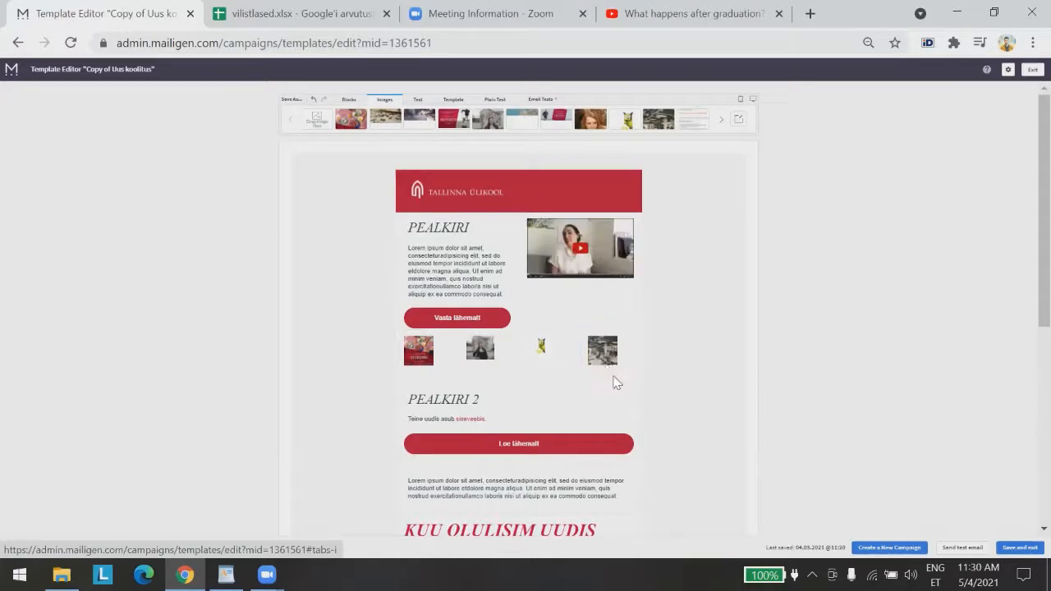
left_click_drag(614, 384, 725, 444)
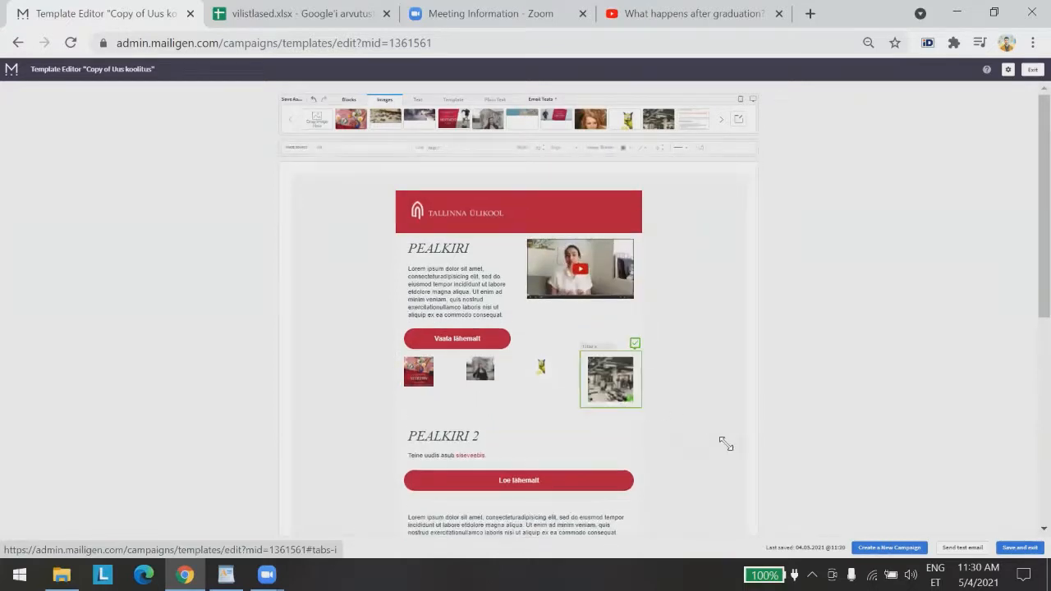
left_click(545, 380)
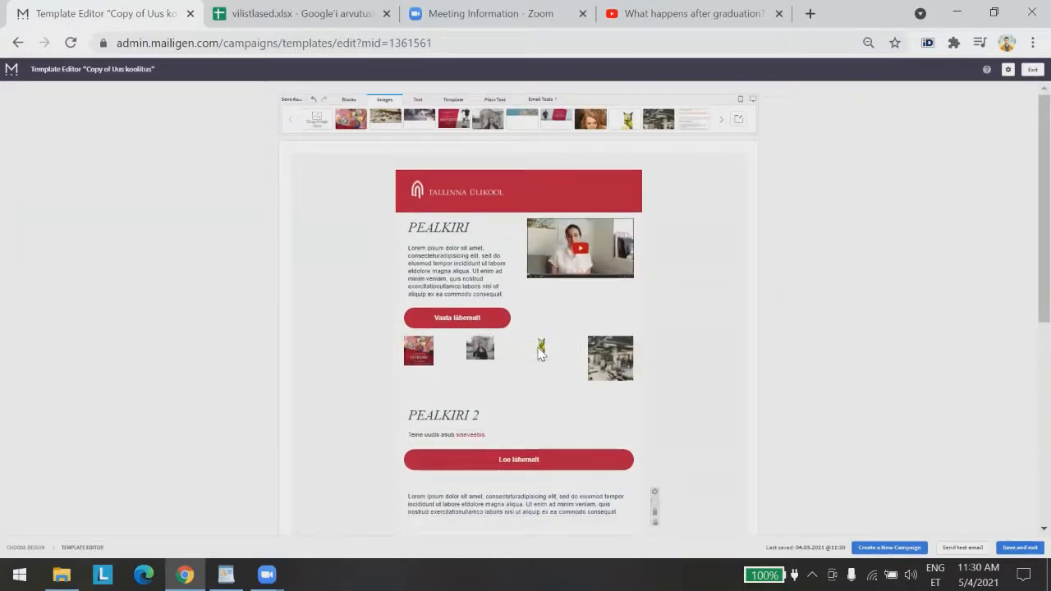
left_click(542, 350)
left_click_drag(556, 383, 781, 445)
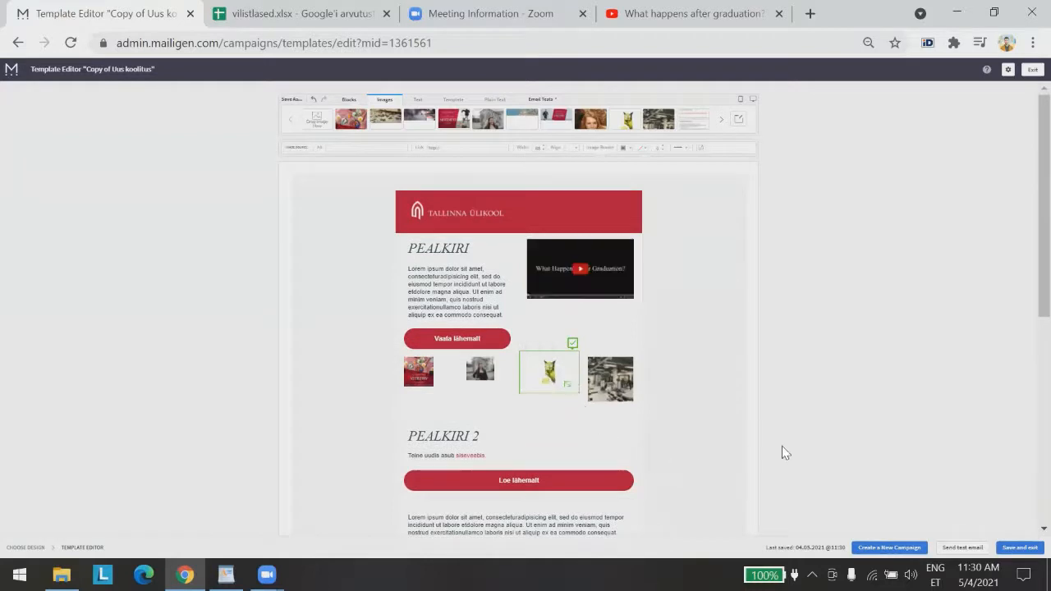
left_click(496, 388)
left_click(495, 379)
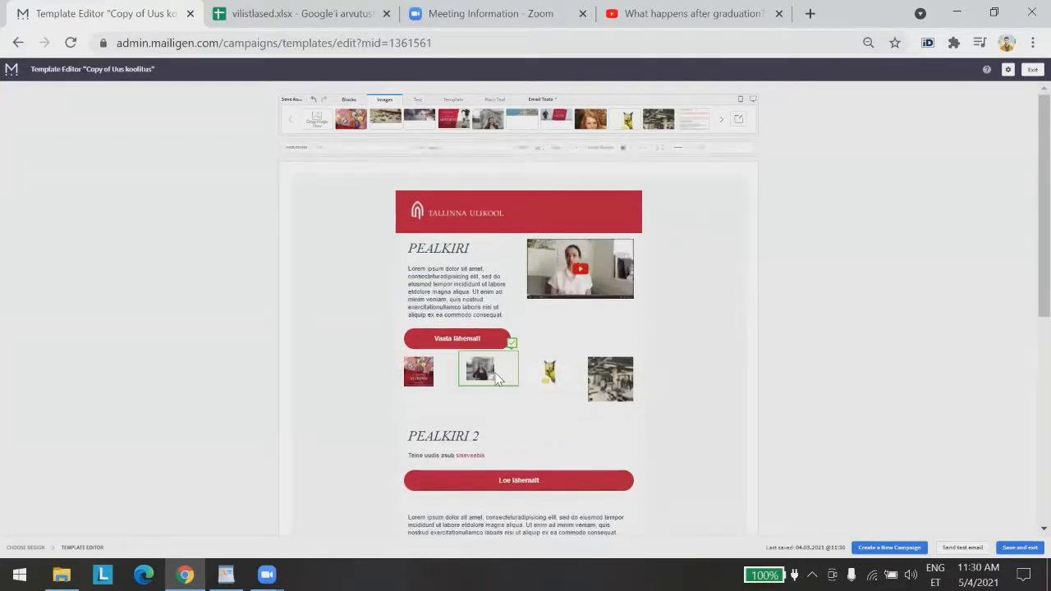
left_click_drag(495, 381, 585, 457)
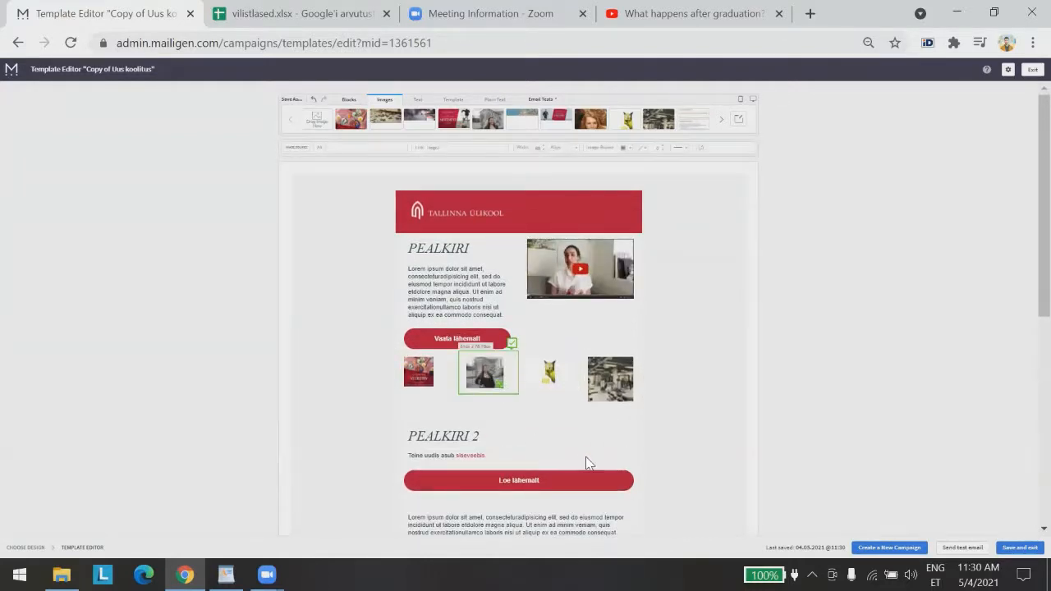
left_click(629, 377)
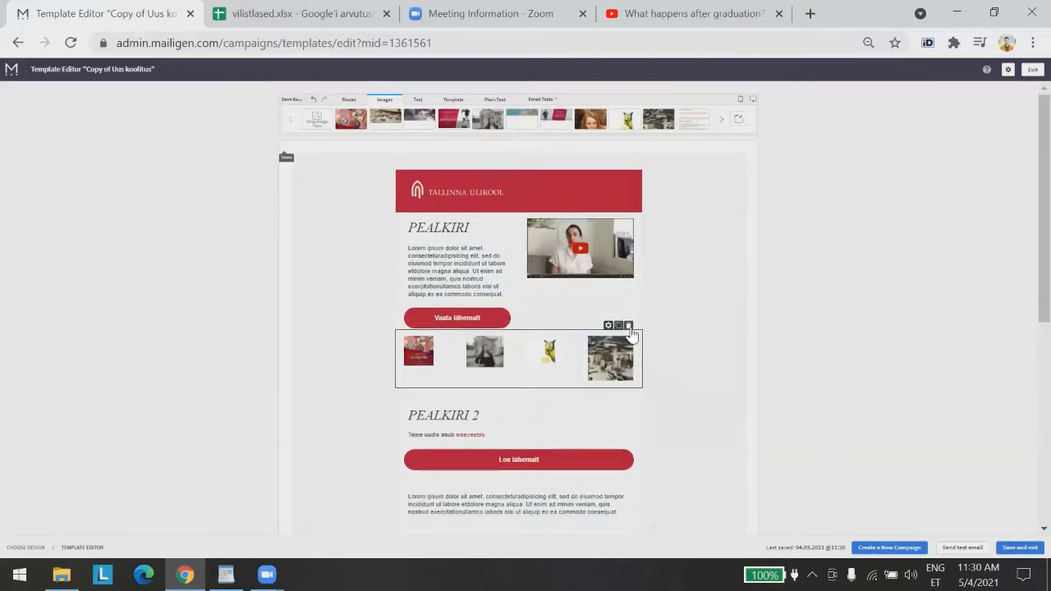
left_click(629, 326)
left_click(619, 354)
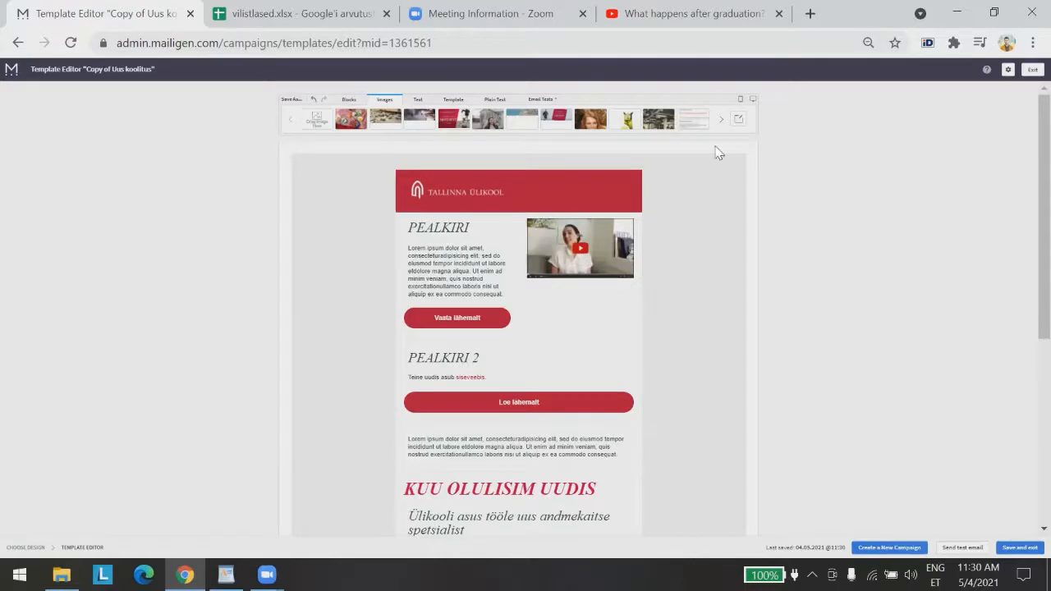
left_click(349, 100)
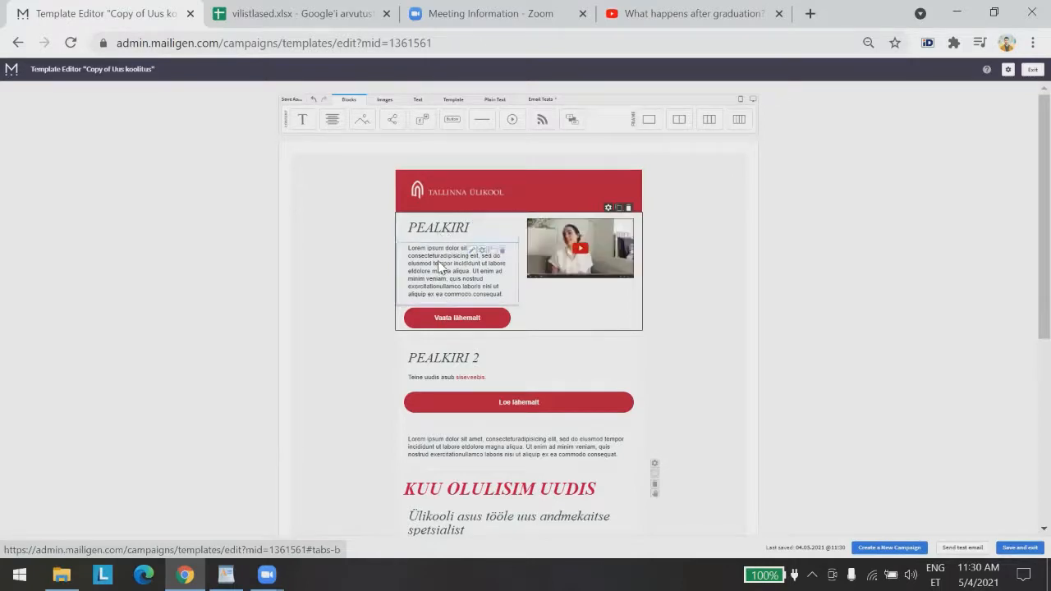
scroll(429, 392, "down", 1)
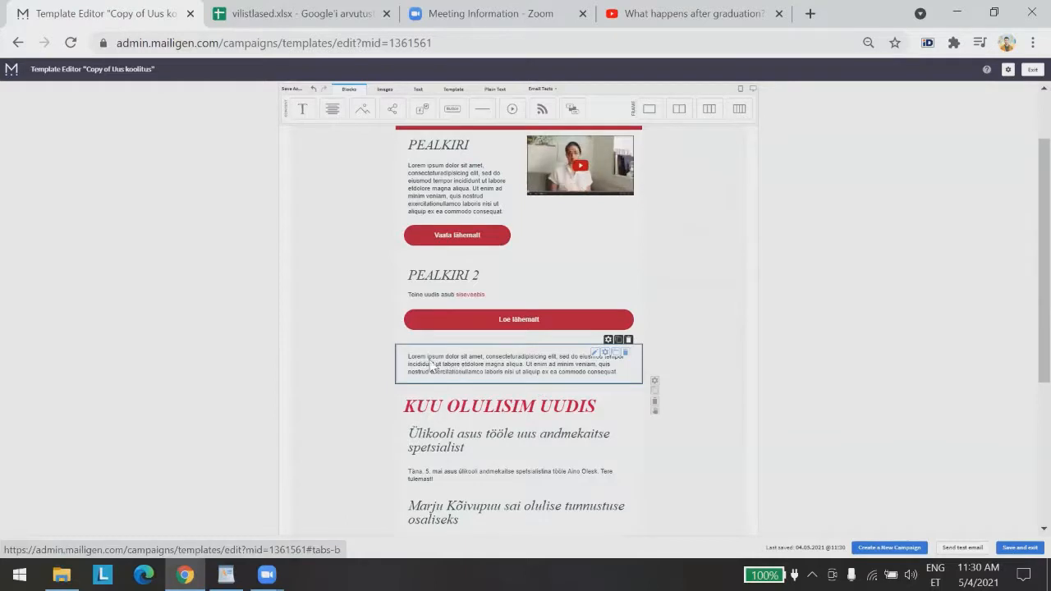
left_click(607, 357)
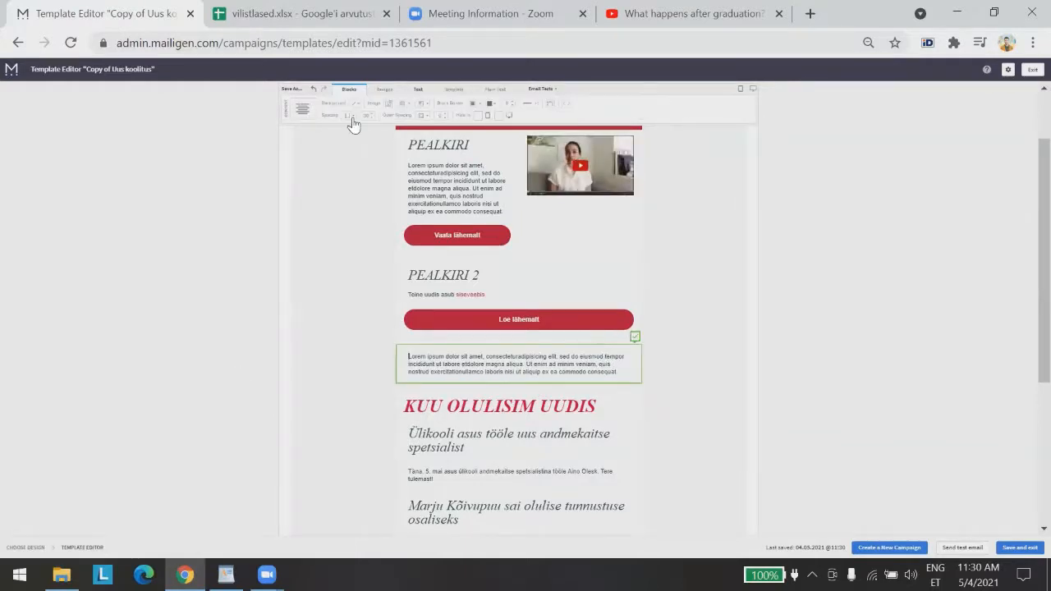
left_click(313, 263)
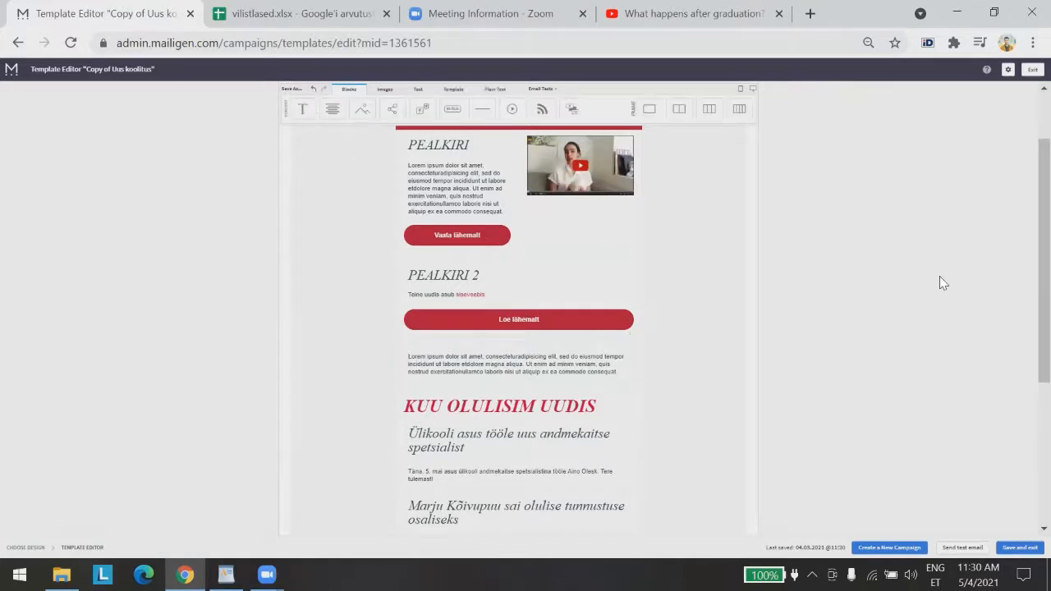
scroll(870, 320, "down", 3)
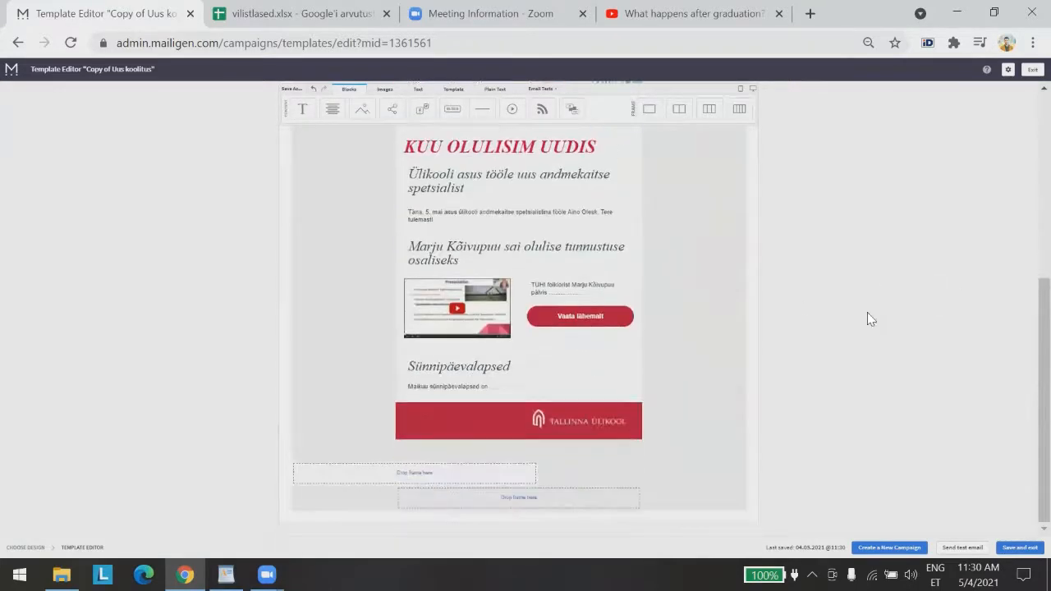
scroll(870, 319, "up", 1)
scroll(870, 319, "up", 3)
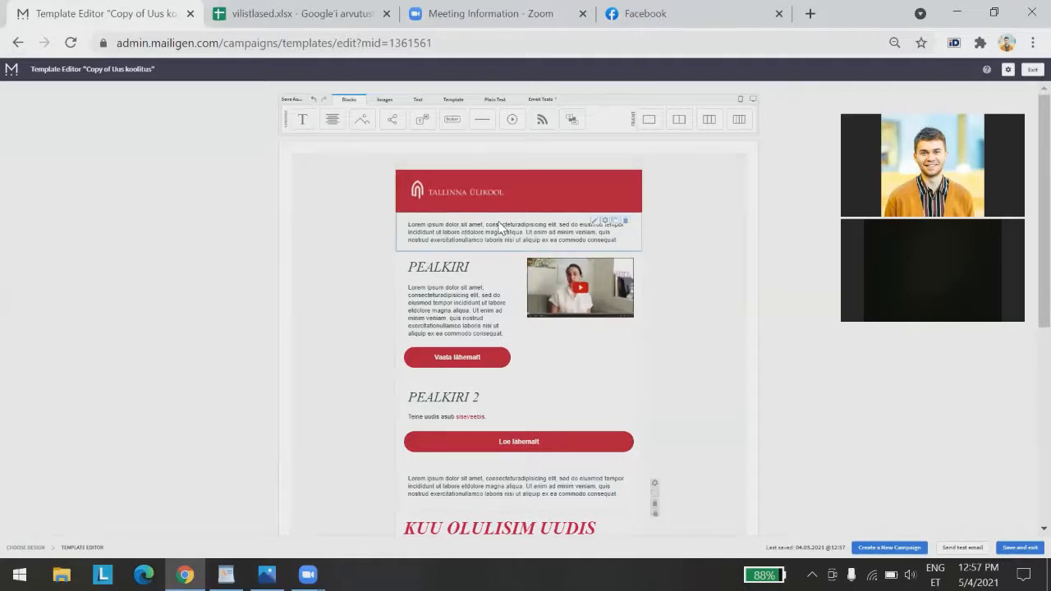
Delete the placeholder paragraph from the new block under the header
left_click(542, 231)
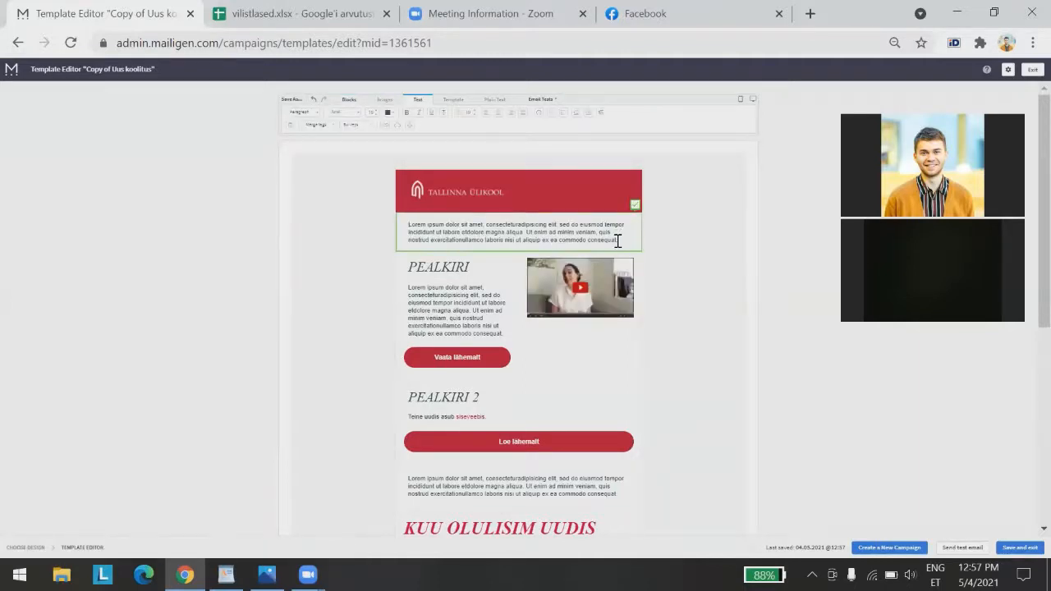
left_click_drag(617, 240, 346, 223)
key("BackSpace")
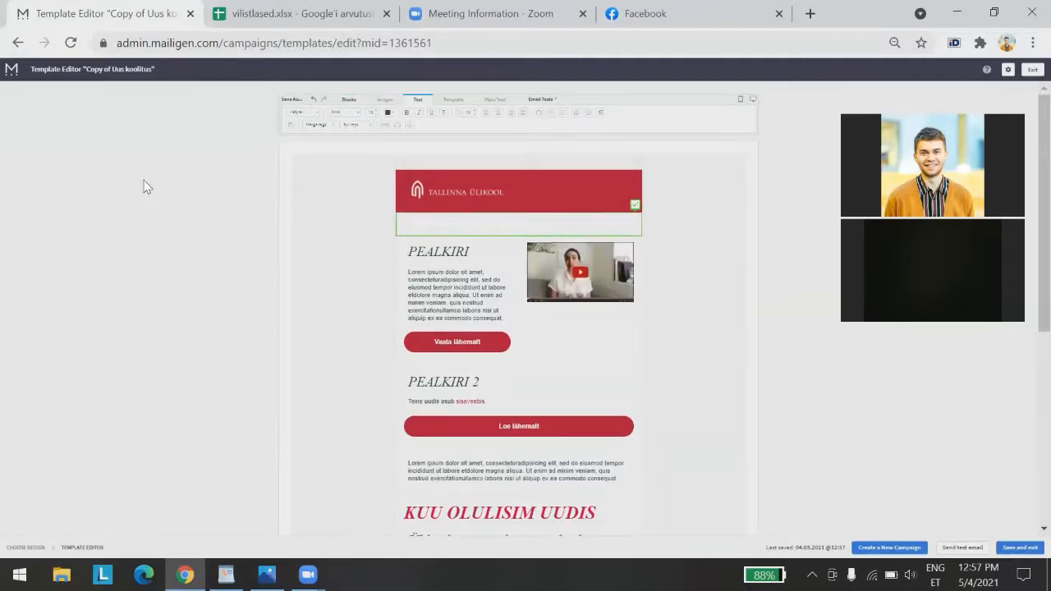
left_click(578, 174)
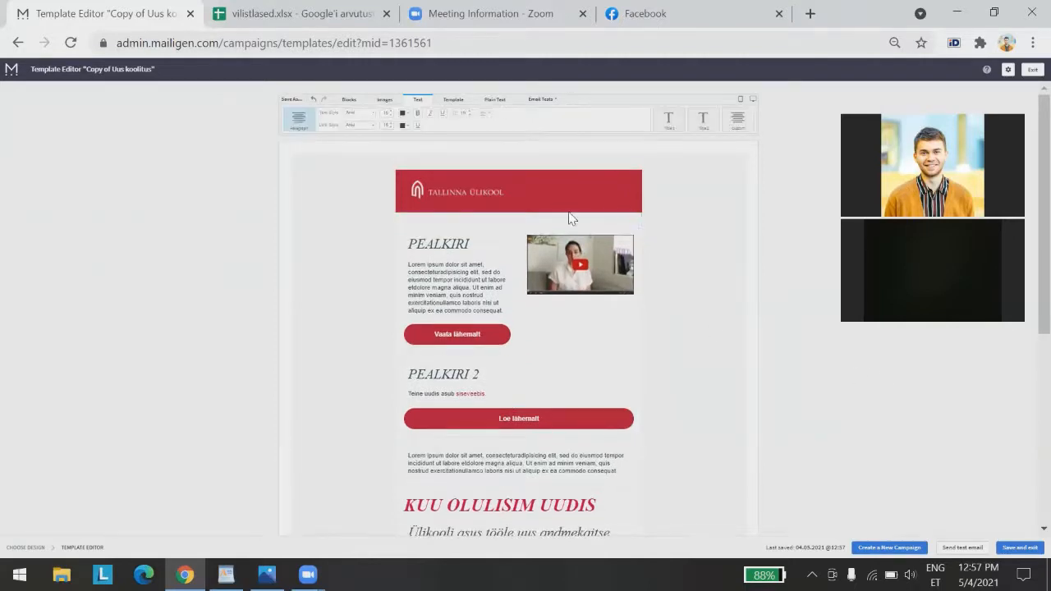
Insert the First Name and Last Name merge tags into the empty block
left_click(539, 221)
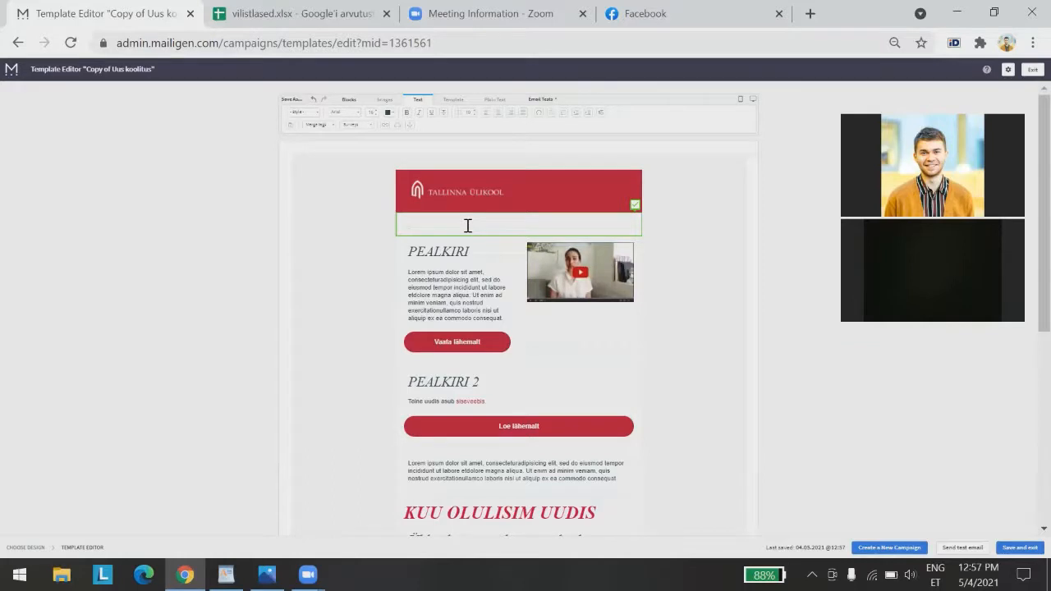
left_click(300, 119)
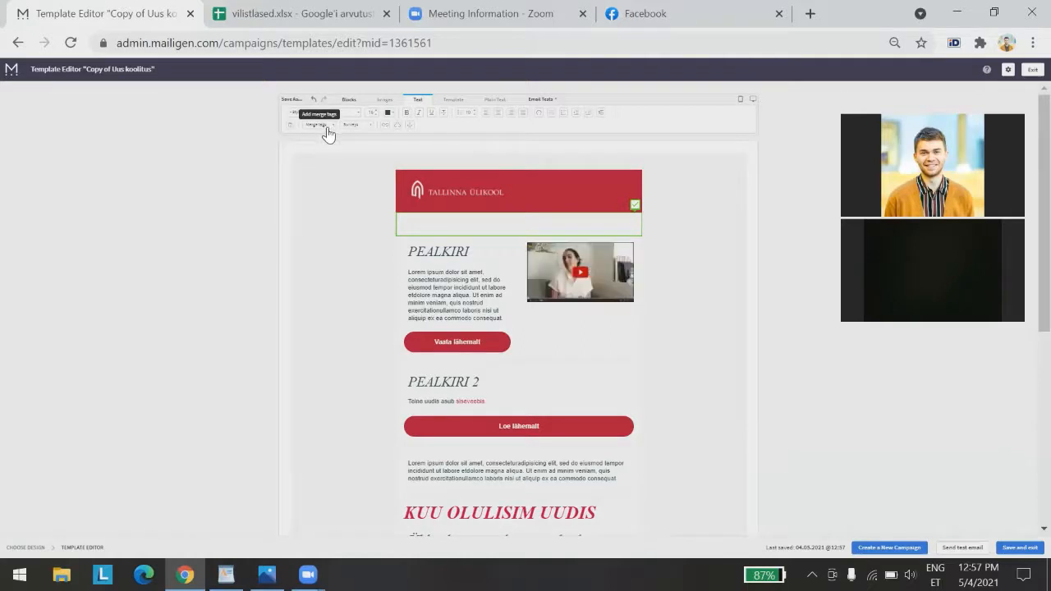
left_click(327, 132)
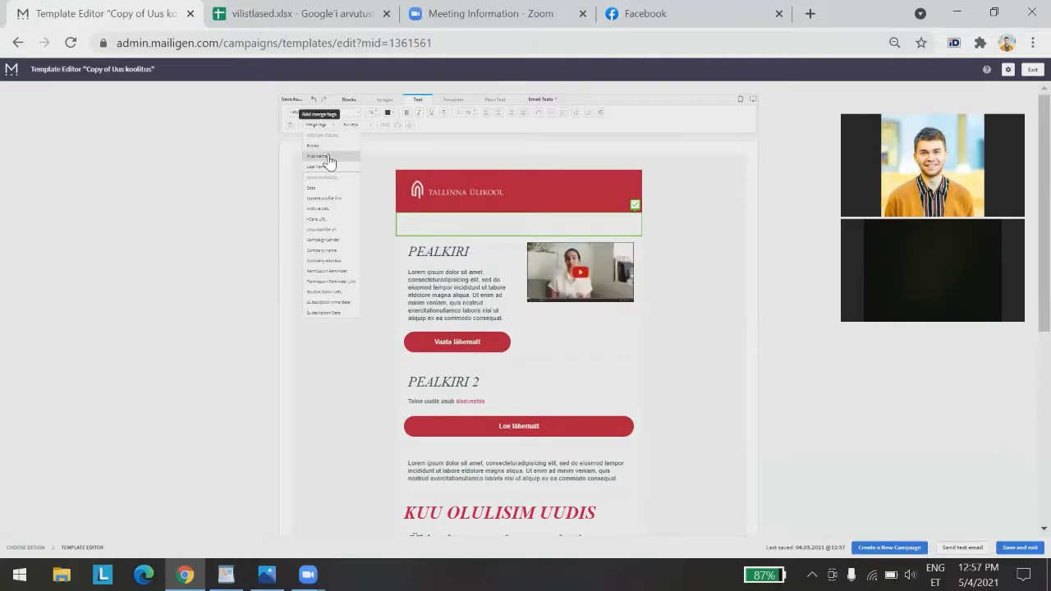
left_click(329, 157)
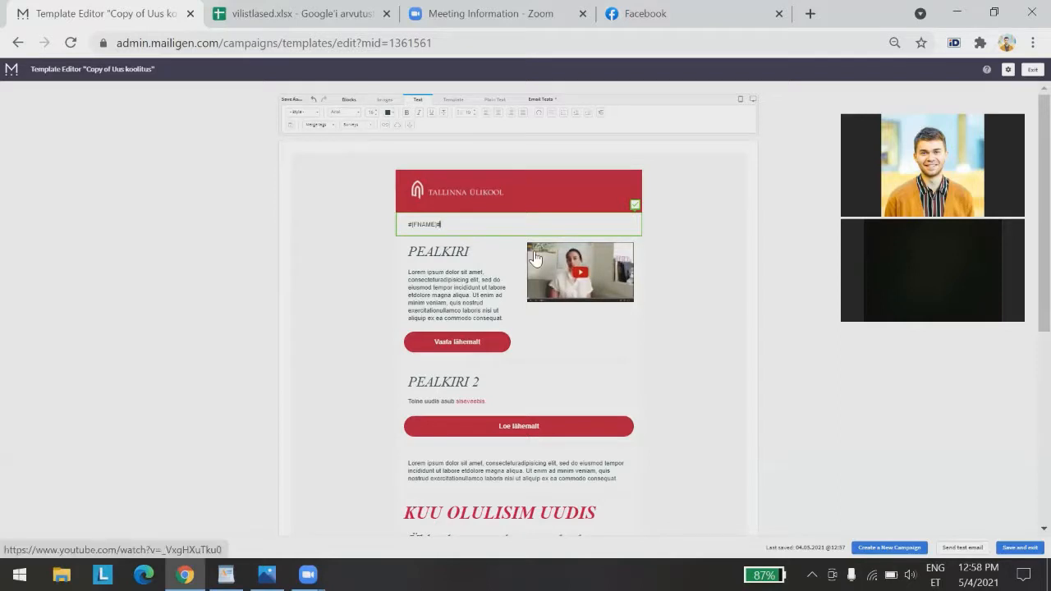
left_click(324, 126)
left_click(329, 168)
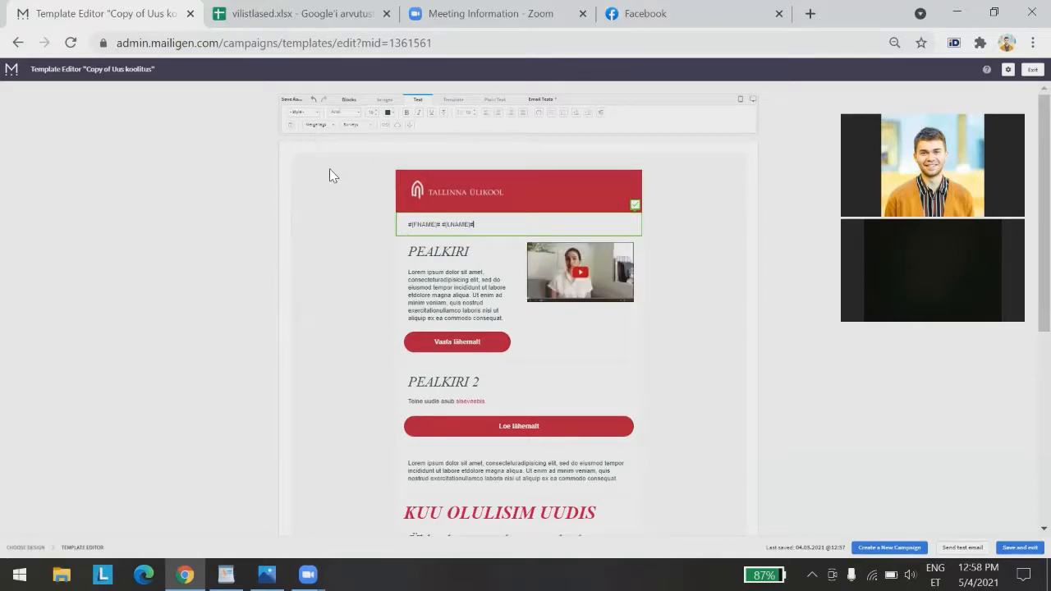
left_click(329, 228)
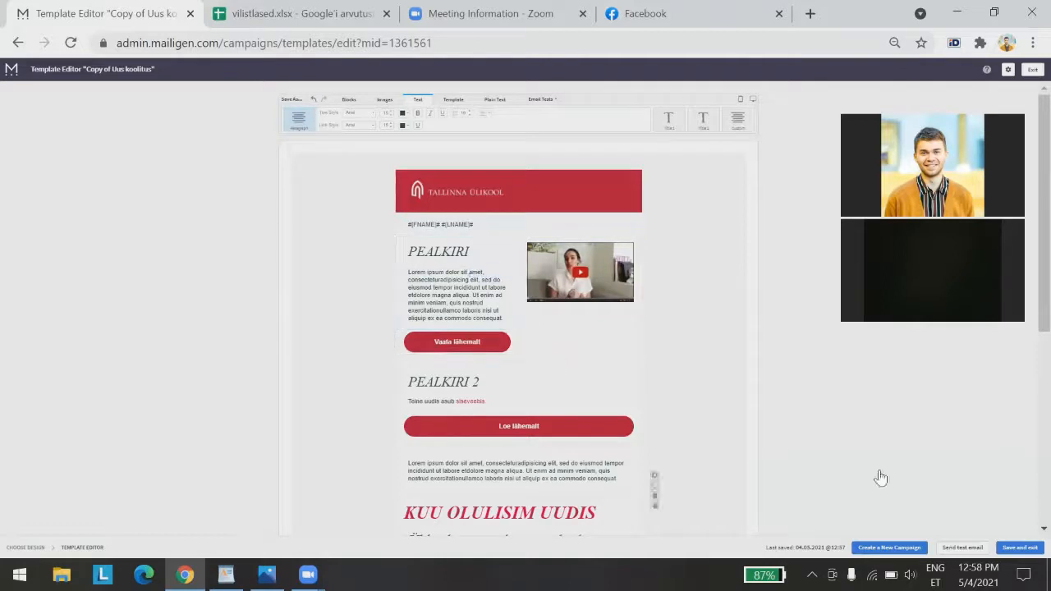
Center the #[FNAME]# #[LNAME]# line and apply the Title 1 style
left_click(487, 222)
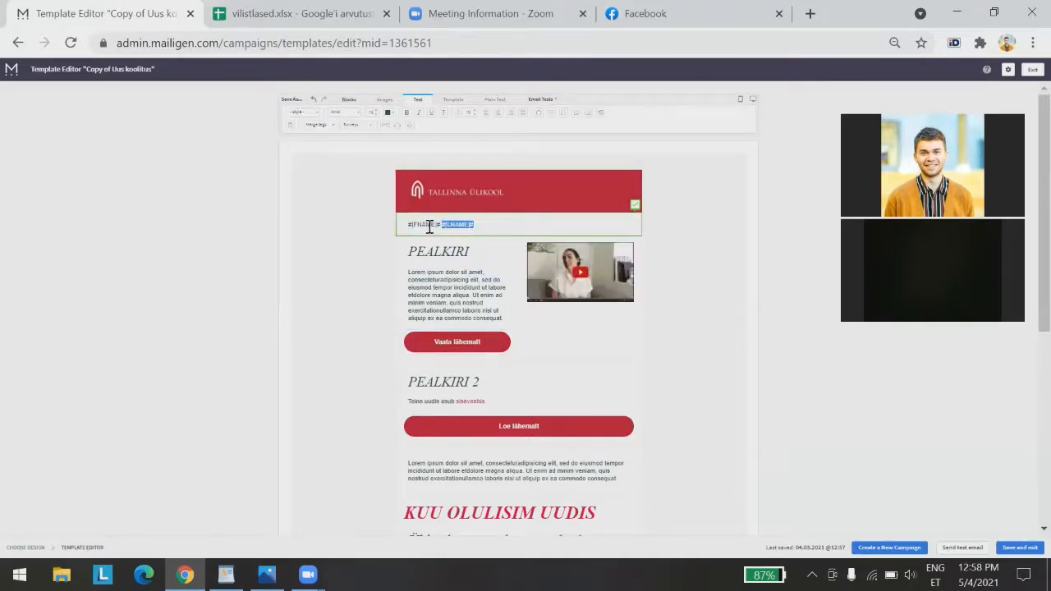
left_click_drag(429, 227, 413, 227)
double_click(411, 227)
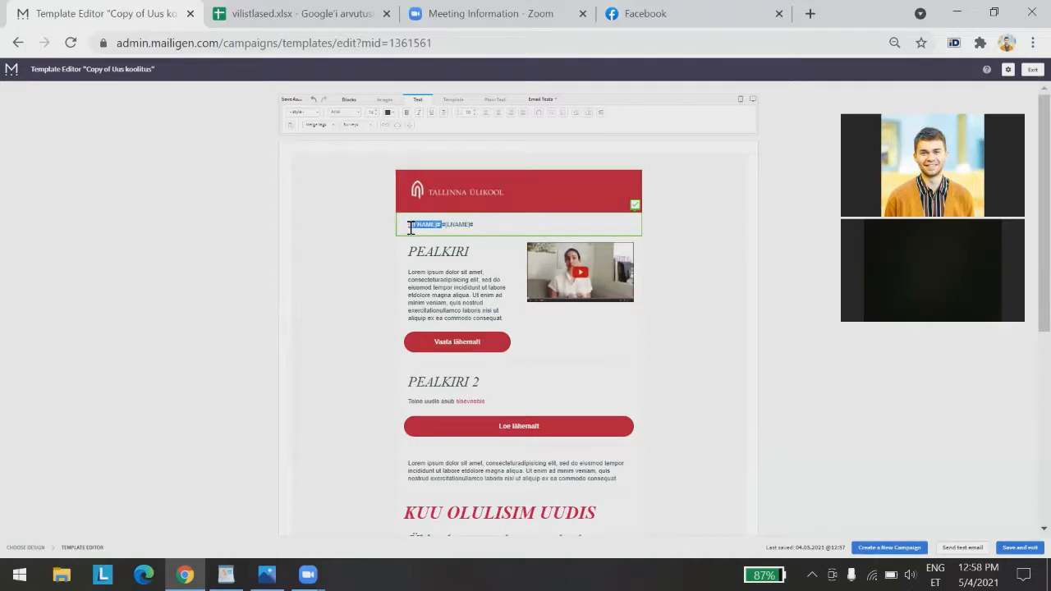
left_click(496, 114)
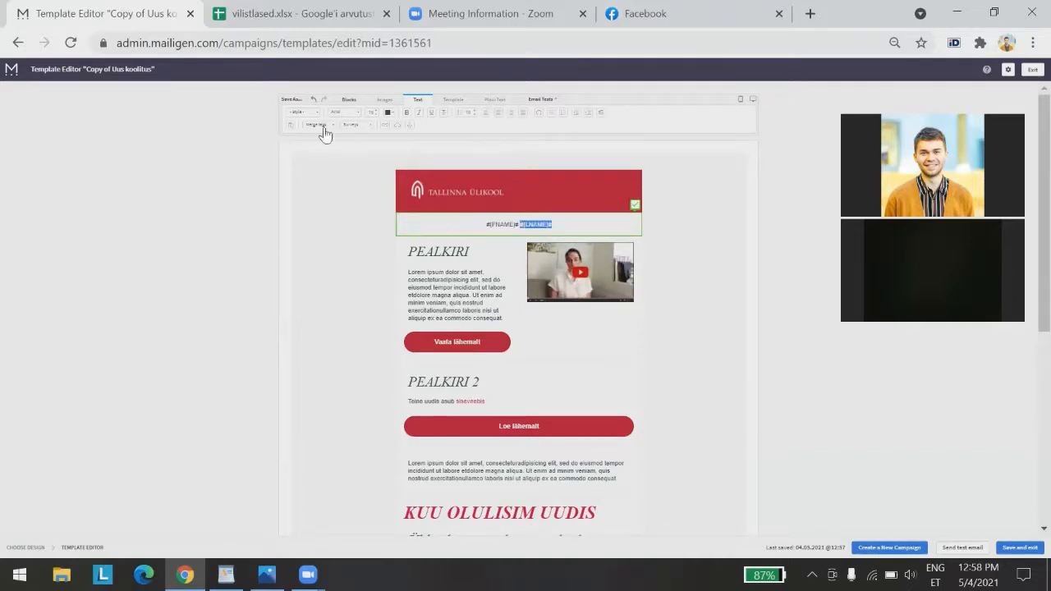
left_click(297, 124)
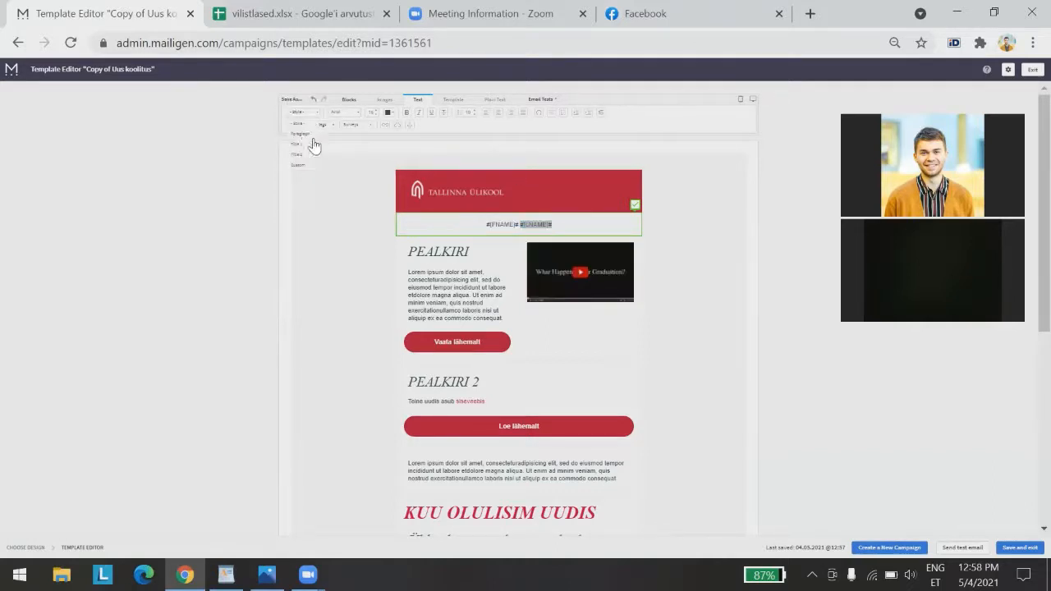
left_click(313, 145)
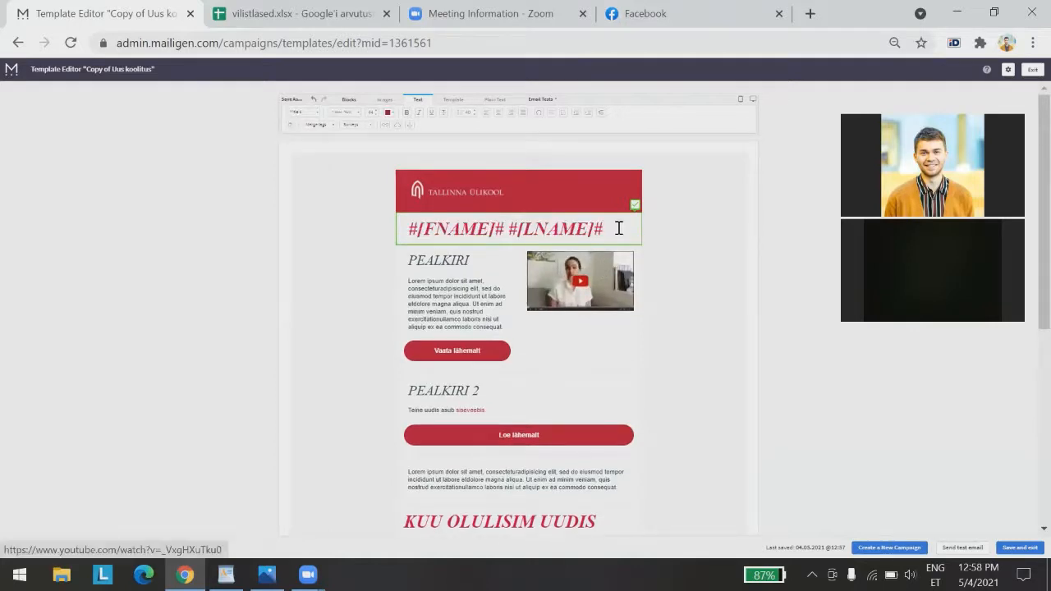
left_click_drag(618, 228, 377, 230)
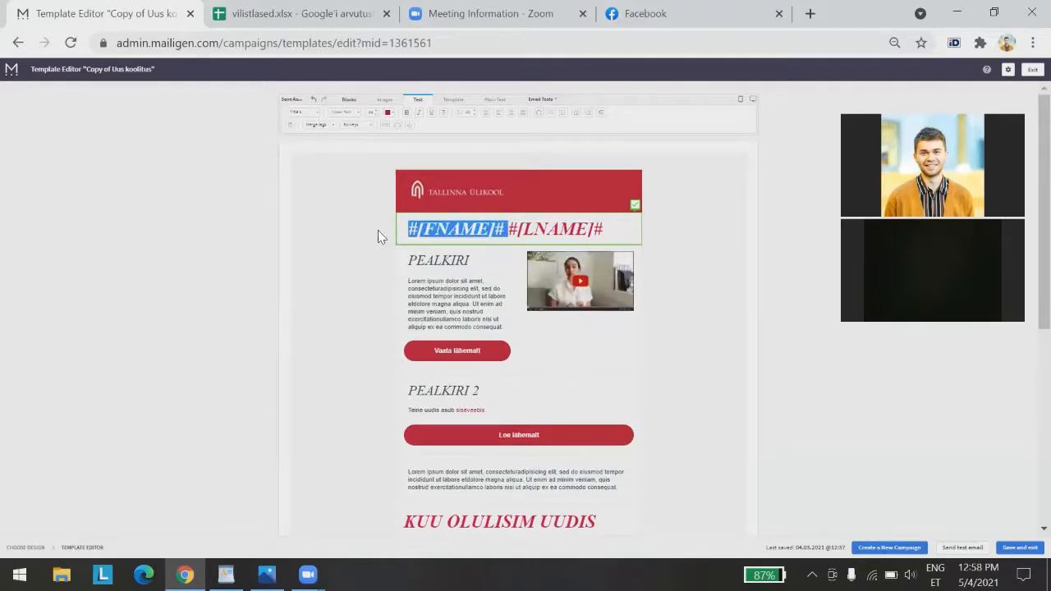
left_click(498, 113)
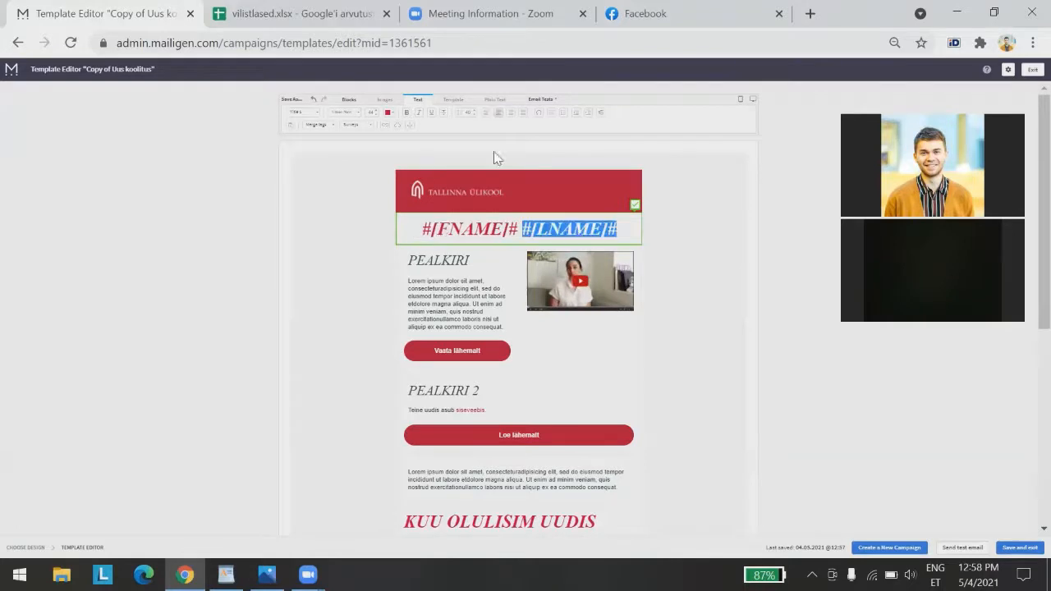
Drag a new Paragraph block into place above the name heading
left_click_drag(470, 230, 423, 231)
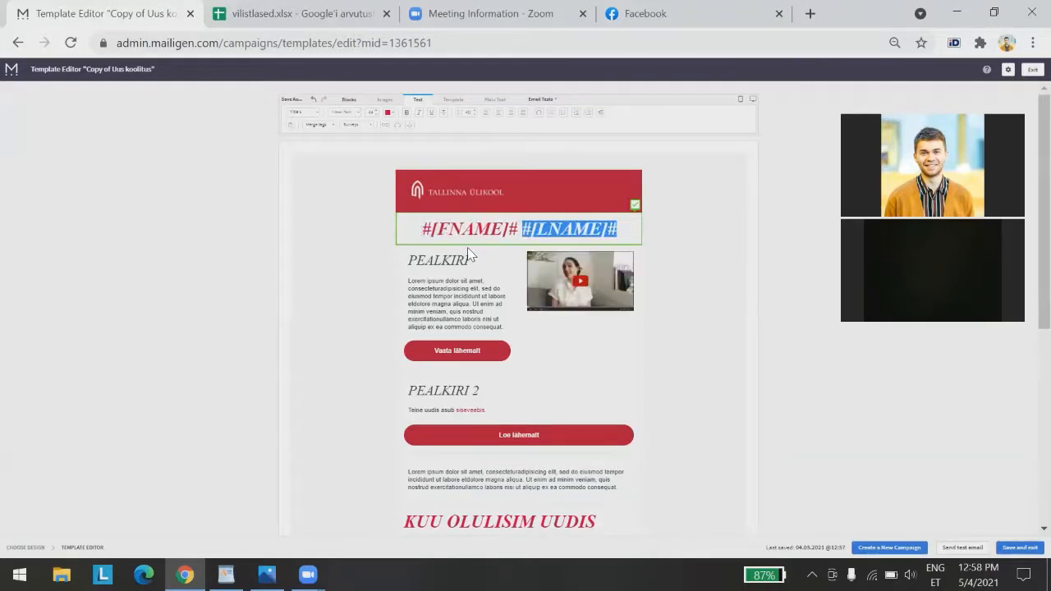
left_click(410, 229)
left_click(335, 244)
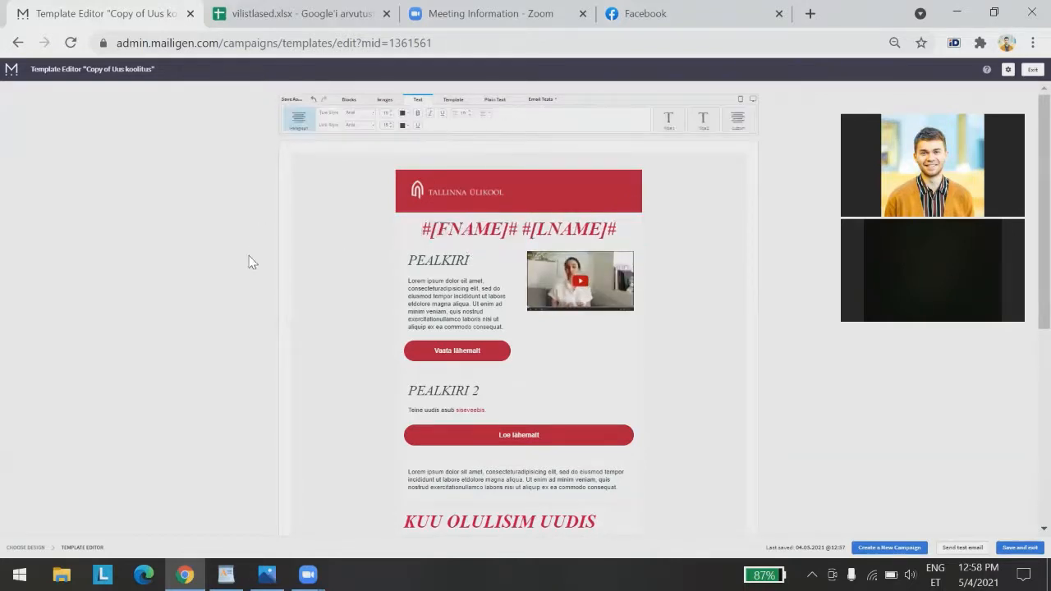
left_click_drag(293, 123, 546, 229)
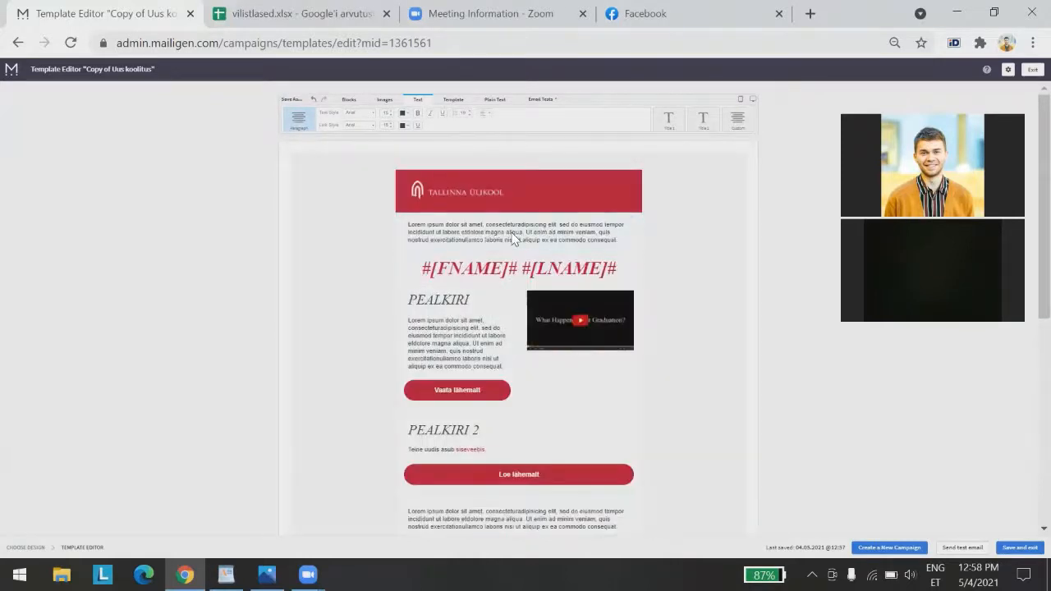
left_click(513, 237)
Replace the placeholder with 'Austatud', styled as a large italic heading and centred
triple_click(512, 232)
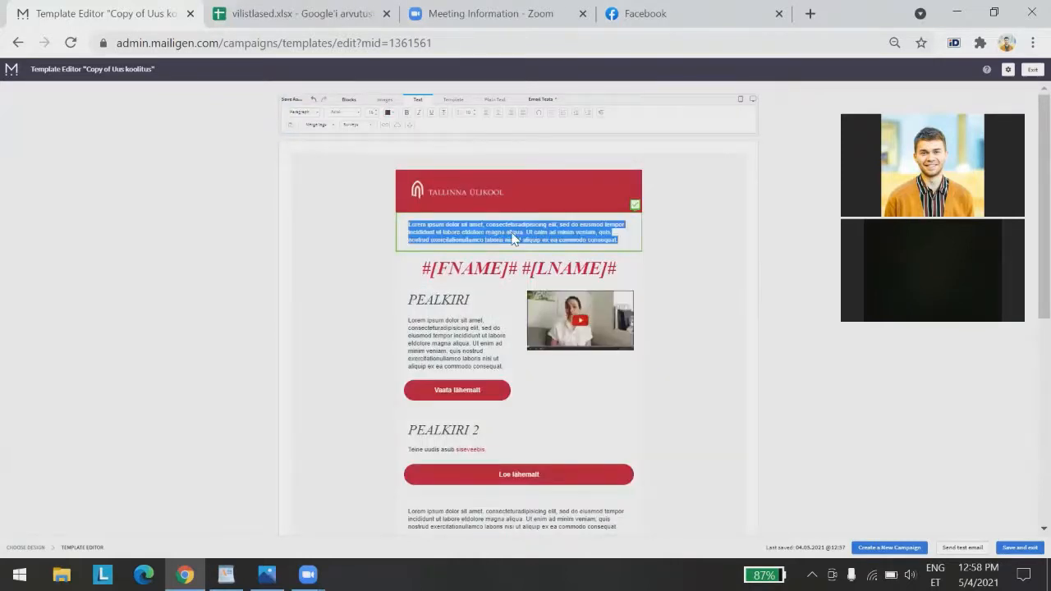
type("Austatud")
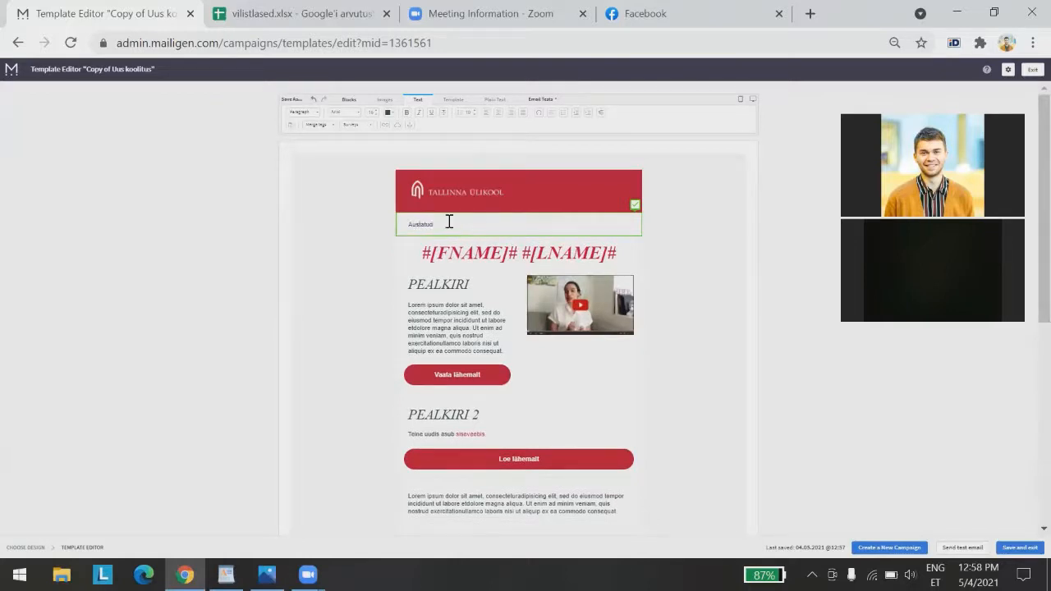
left_click_drag(440, 228, 380, 229)
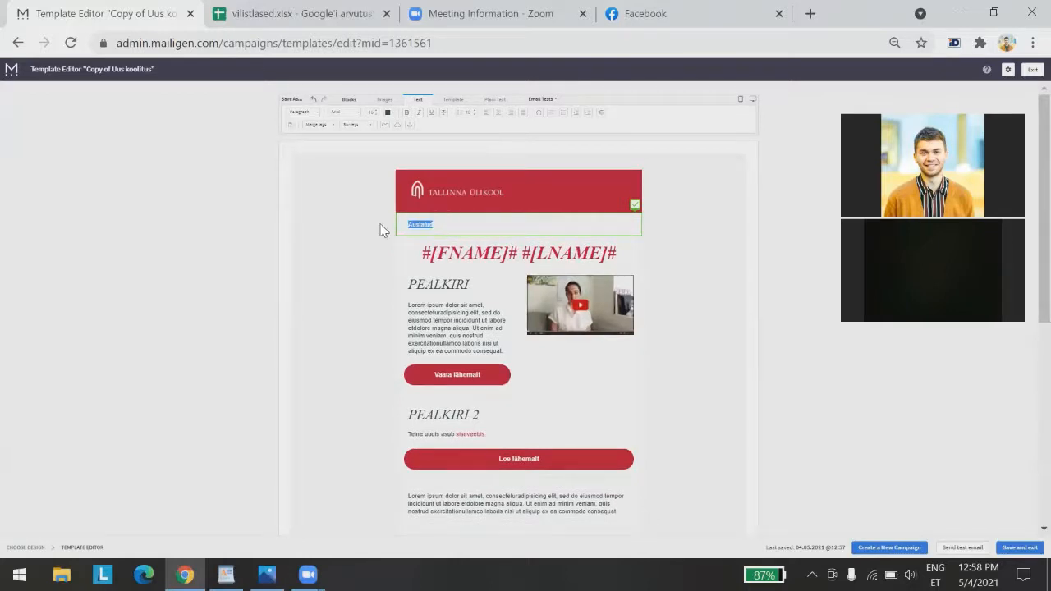
left_click(302, 117)
left_click(301, 160)
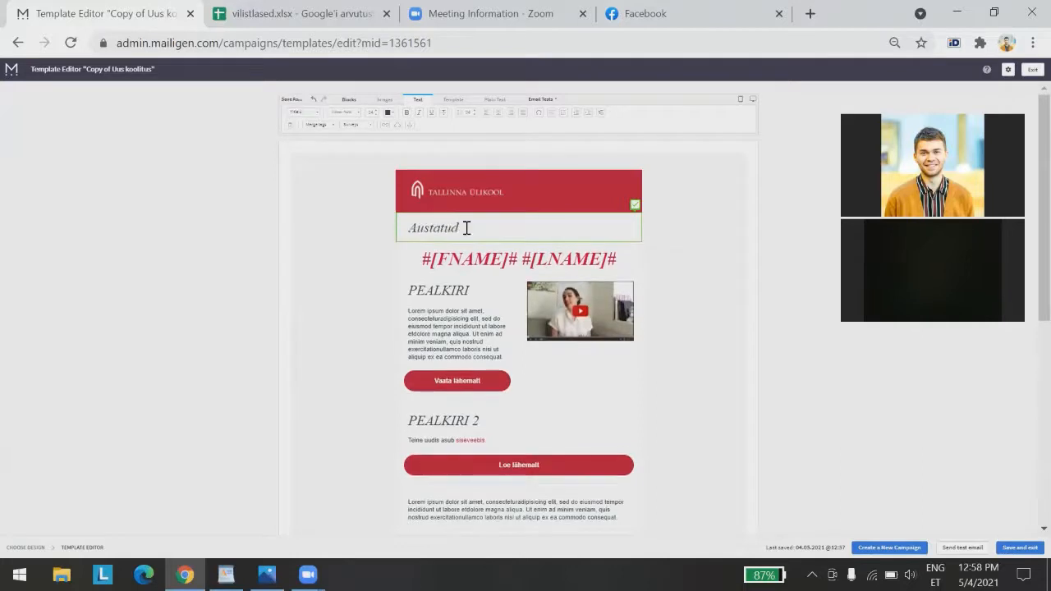
left_click_drag(466, 227, 379, 230)
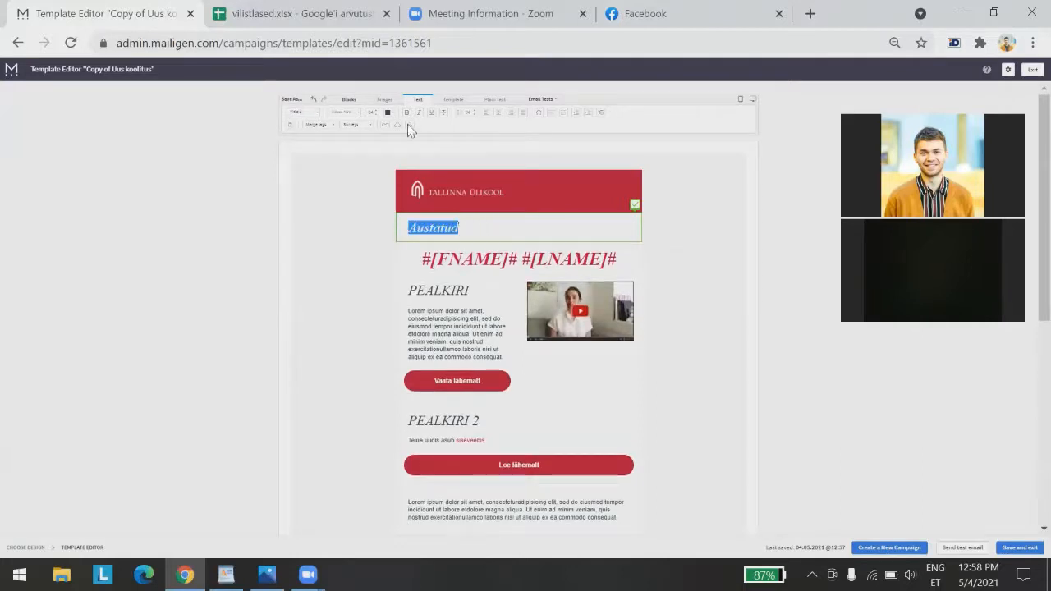
left_click(510, 116)
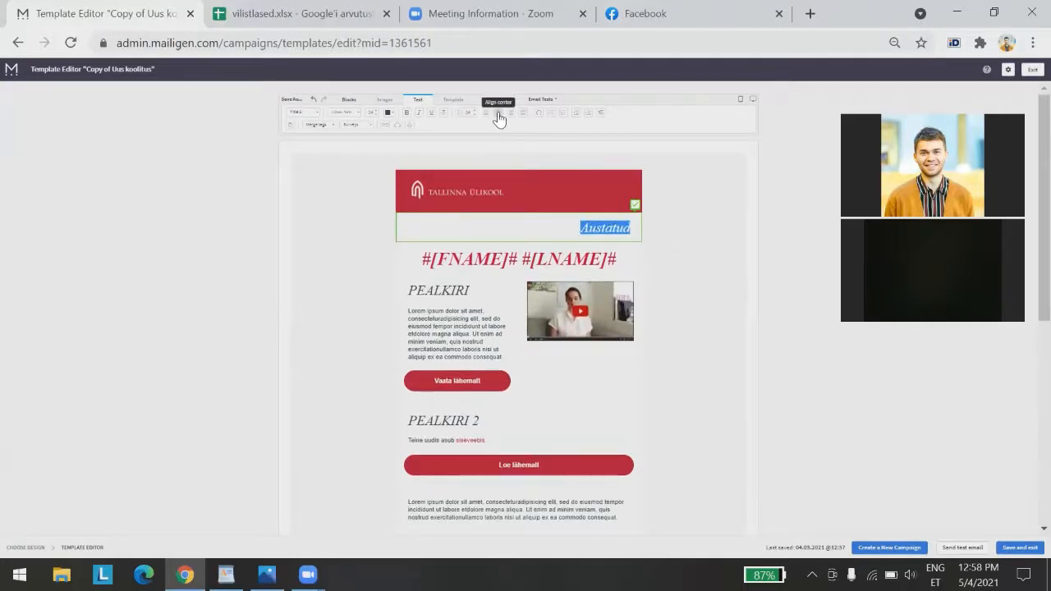
left_click(498, 116)
left_click(764, 399)
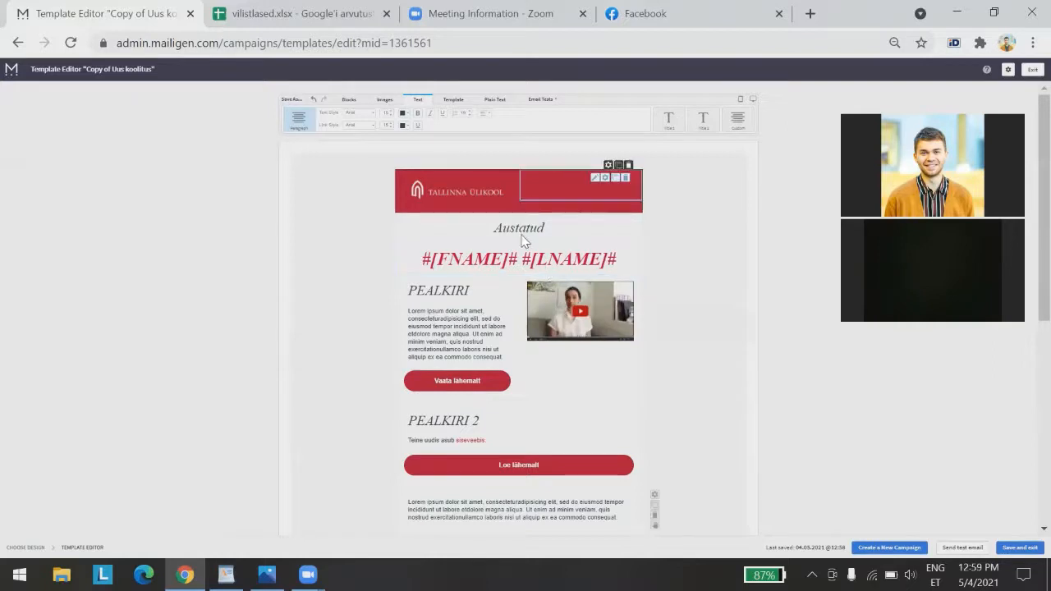
Save and exit, keeping the name 'Copy of Uus koolitus', then go to Lists
left_click(1022, 548)
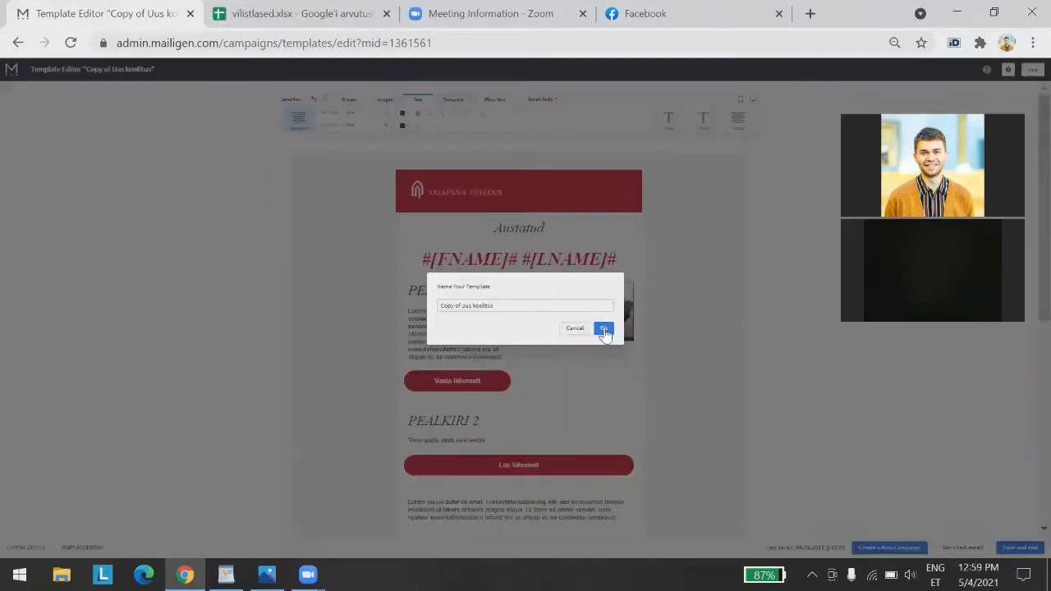
left_click(604, 330)
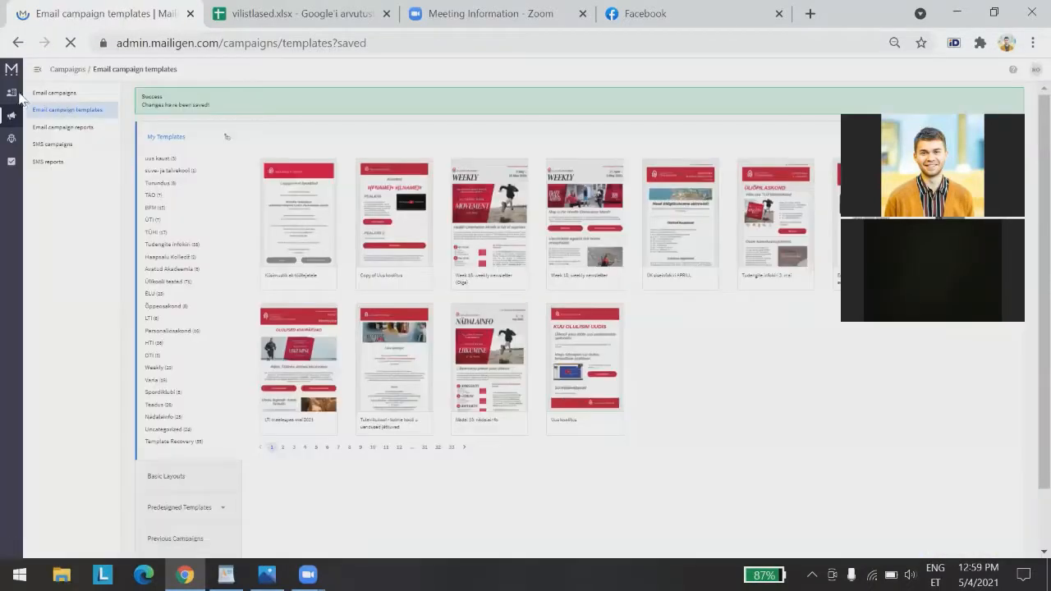
left_click(12, 96)
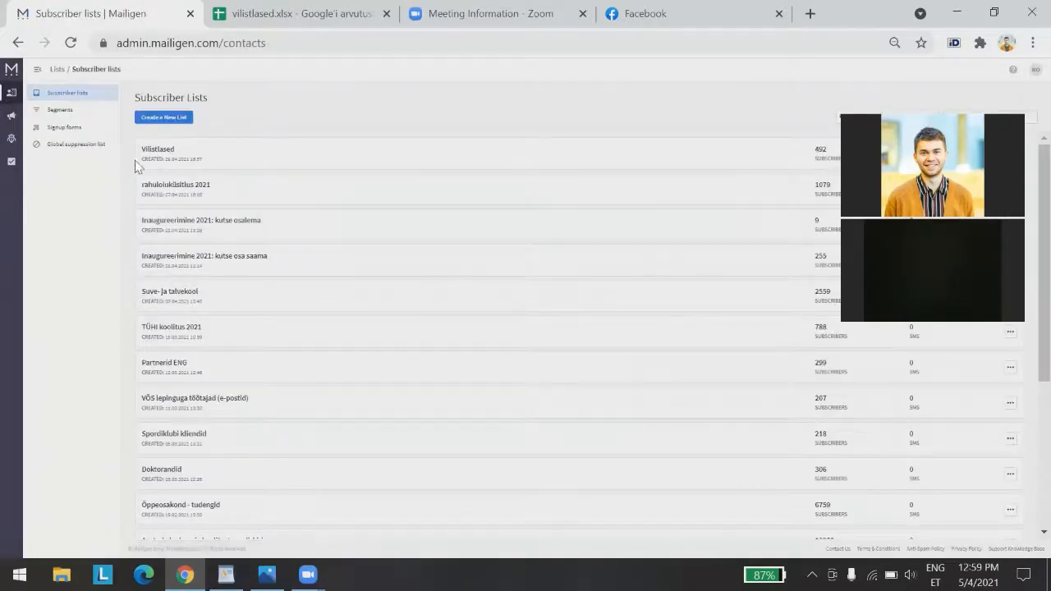
Open the Vilistlased list's Custom Fields page from its options menu
left_click(160, 152)
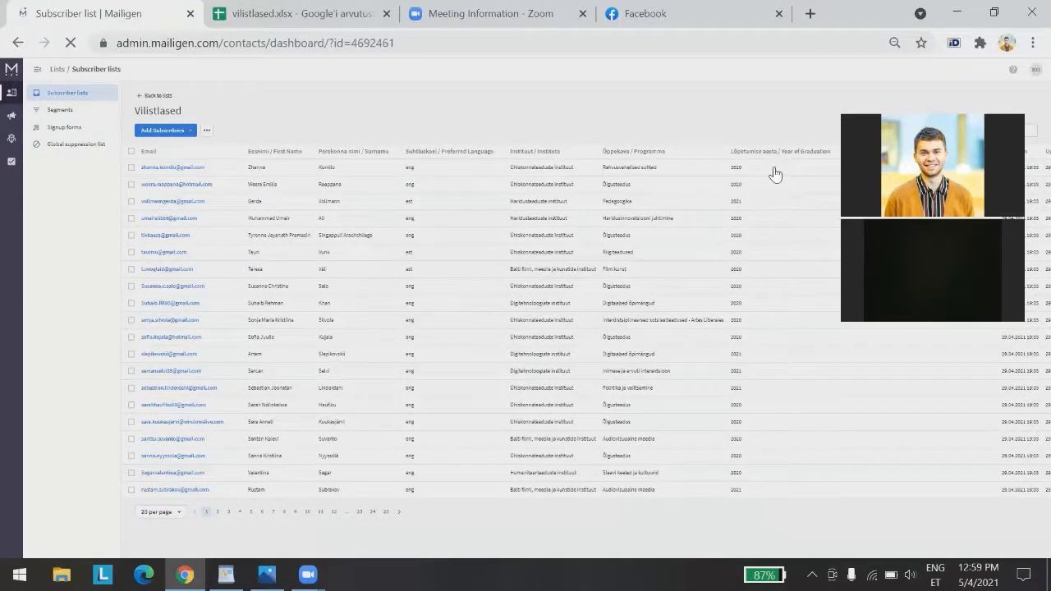
left_click(206, 134)
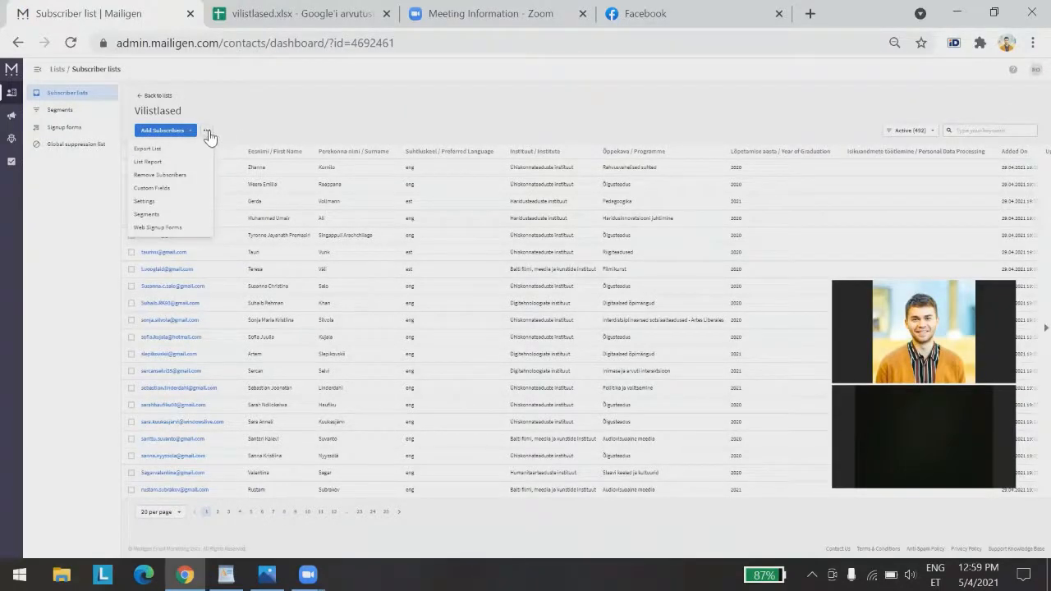
left_click(166, 192)
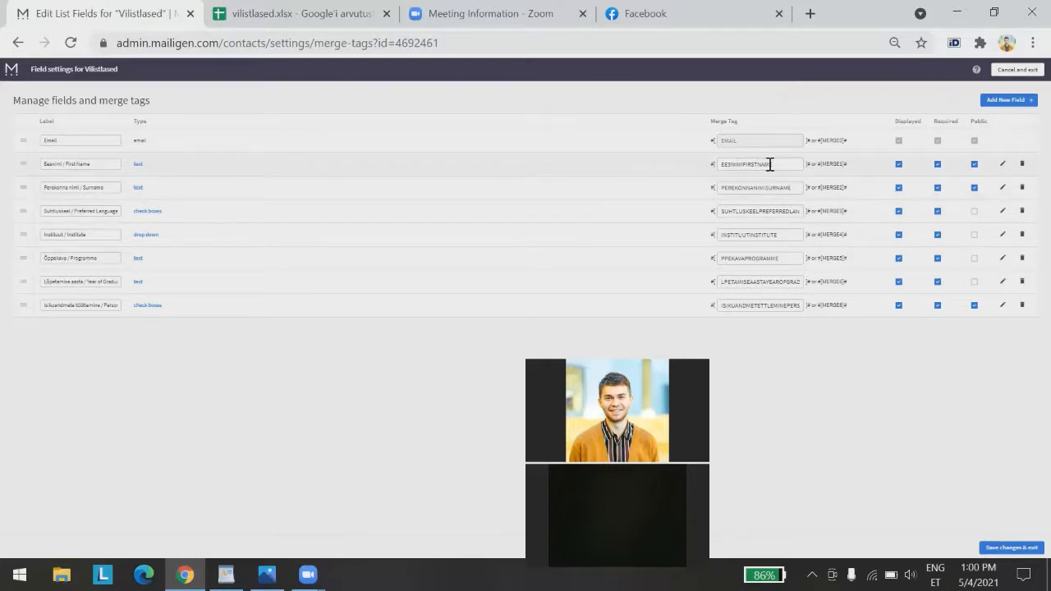
left_click_drag(846, 164, 776, 194)
left_click(857, 190)
left_click(834, 142)
left_click_drag(828, 168, 817, 166)
Paste the #[MERGE1]# tag into the WordPad notes on its own line
key("alt+Tab")
scroll(390, 409, "down", 15)
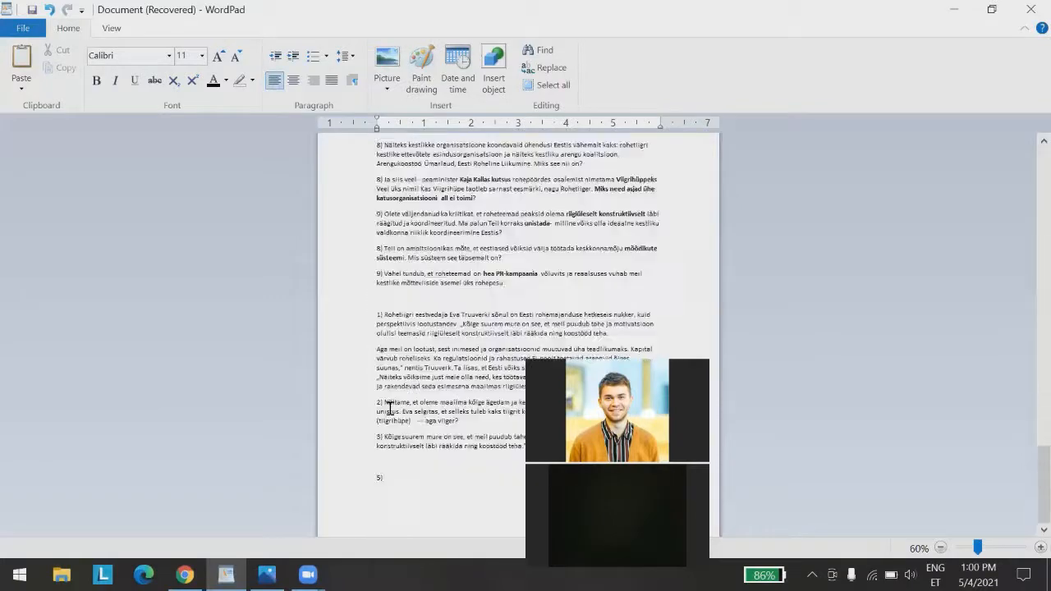
scroll(517, 329, "down", 4)
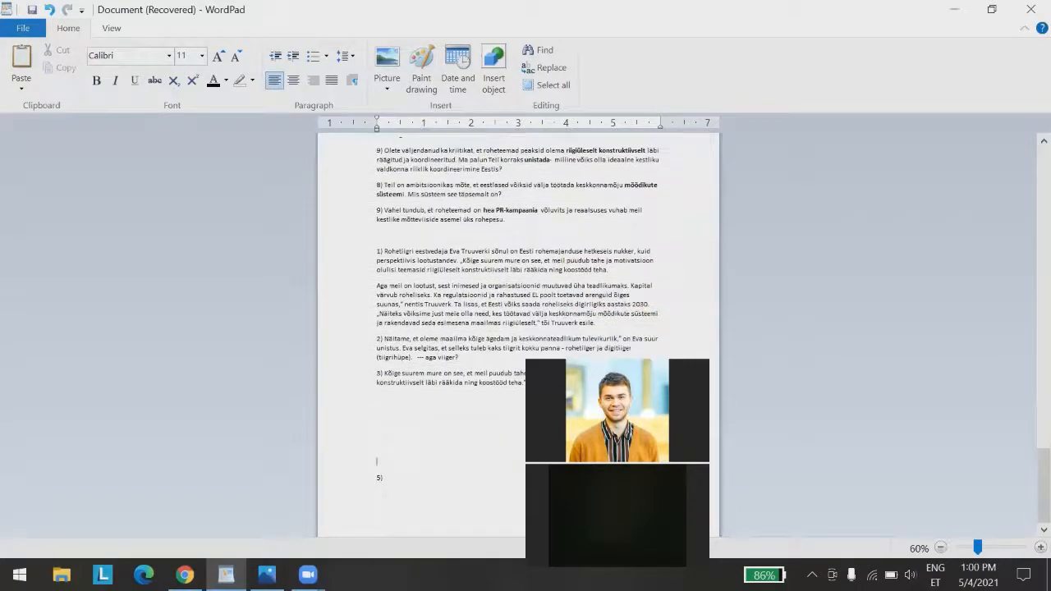
key("Return")
key("Return")
key("Return")
key("Return")
key("Return")
key("Return")
key("Return")
key("Return")
key("Return")
key("Return")
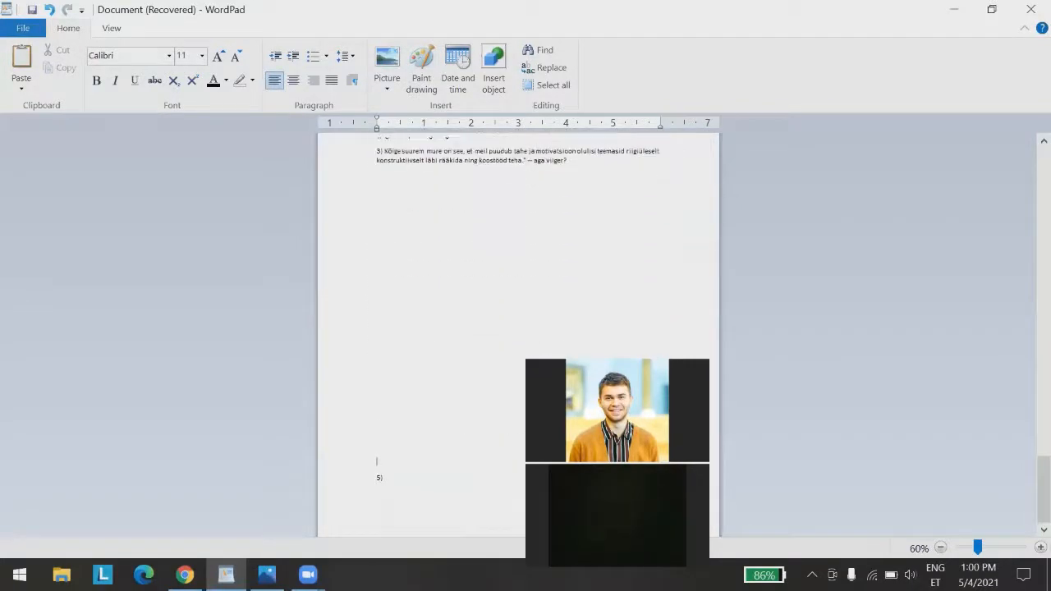
type("#{MERGE1}#")
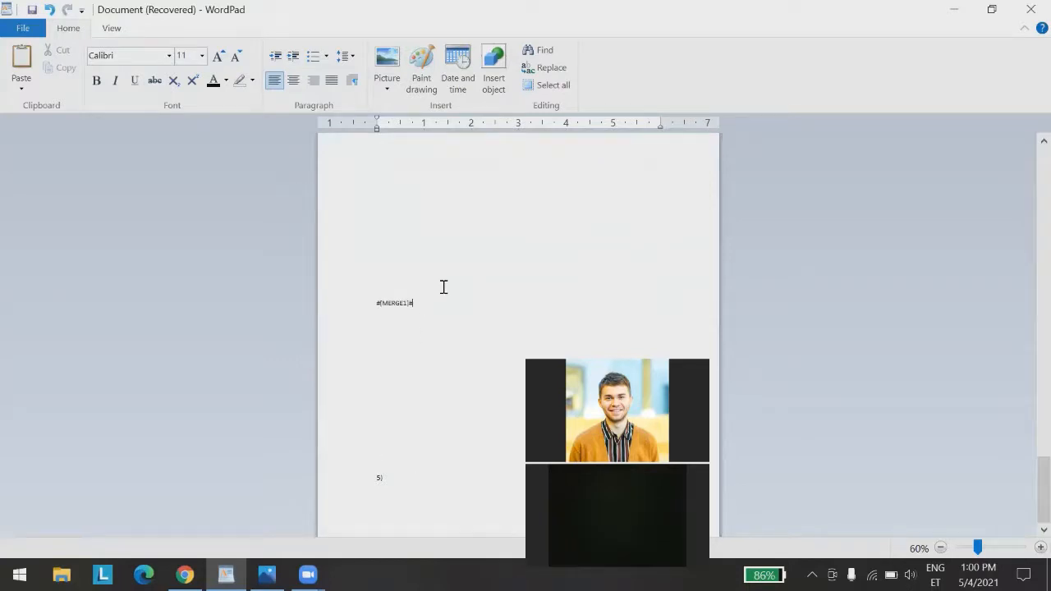
key("Return")
Copy the Surname field's #[MERGE2]# tag into WordPad below #[MERGE1]#
left_click(185, 573)
left_click_drag(847, 188, 822, 188)
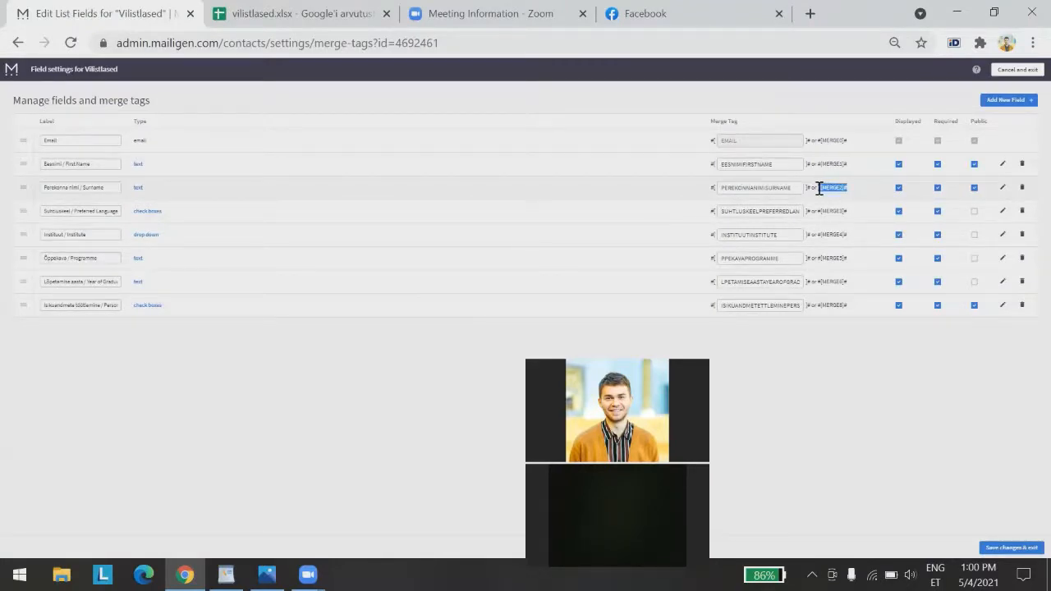
key("ctrl+c")
left_click(225, 574)
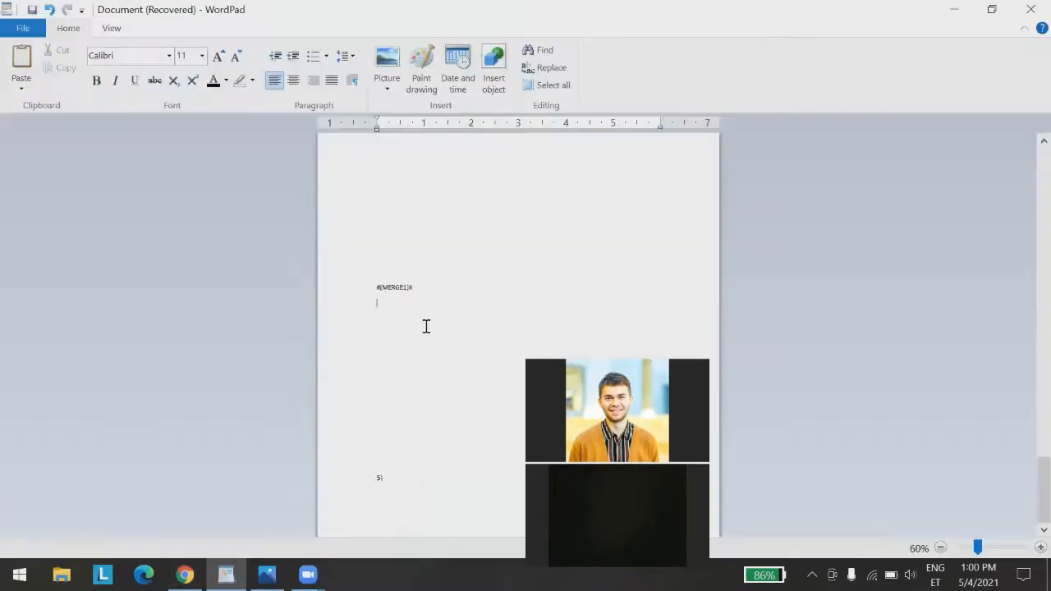
key("ctrl+v")
left_click(184, 573)
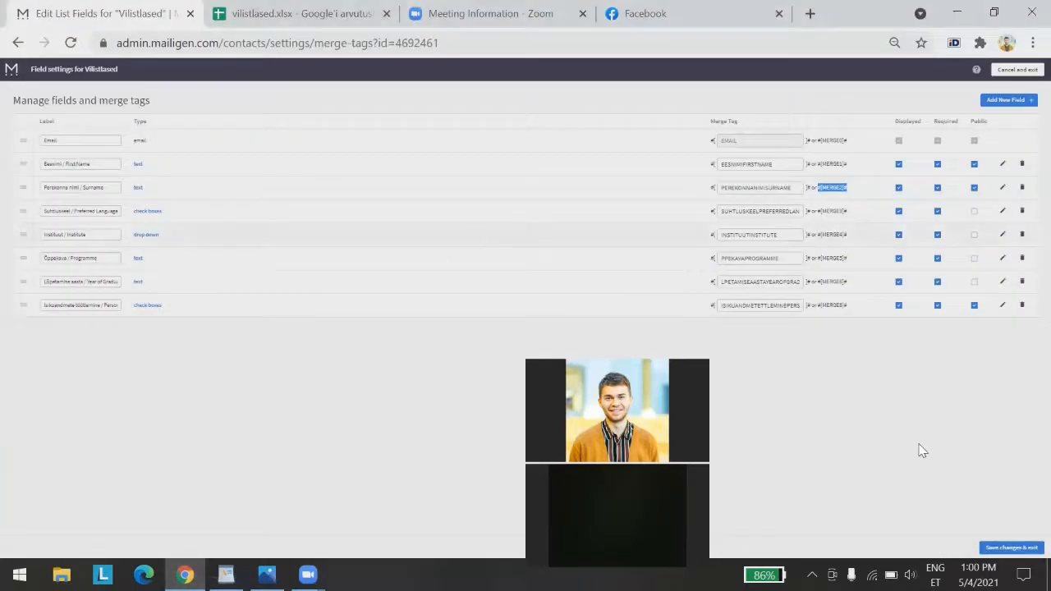
left_click(12, 73)
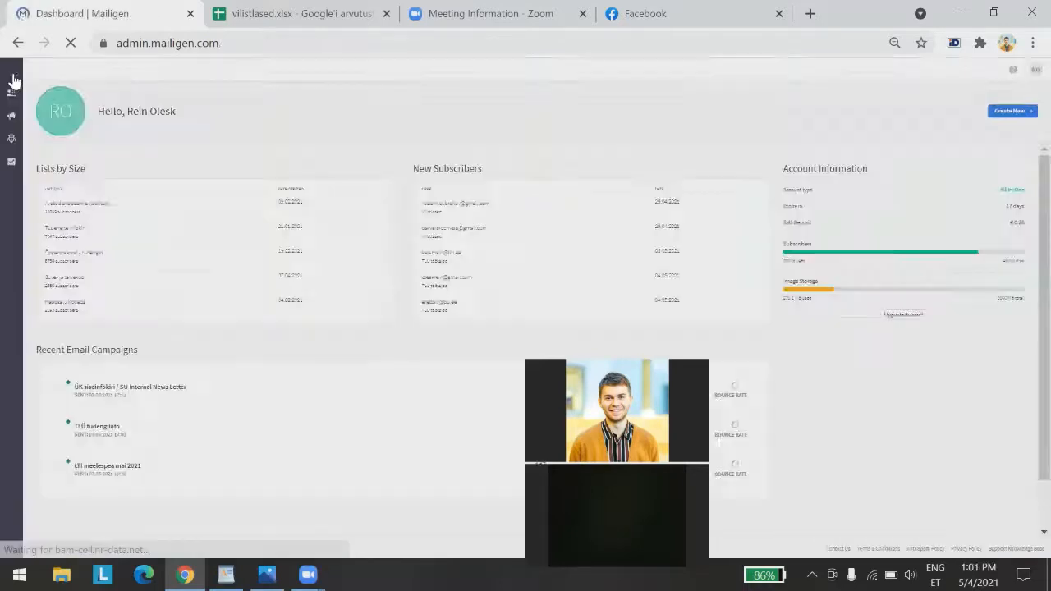
Open 'Copy of Uus koolitus' from Email campaign templates in the editor
left_click(16, 120)
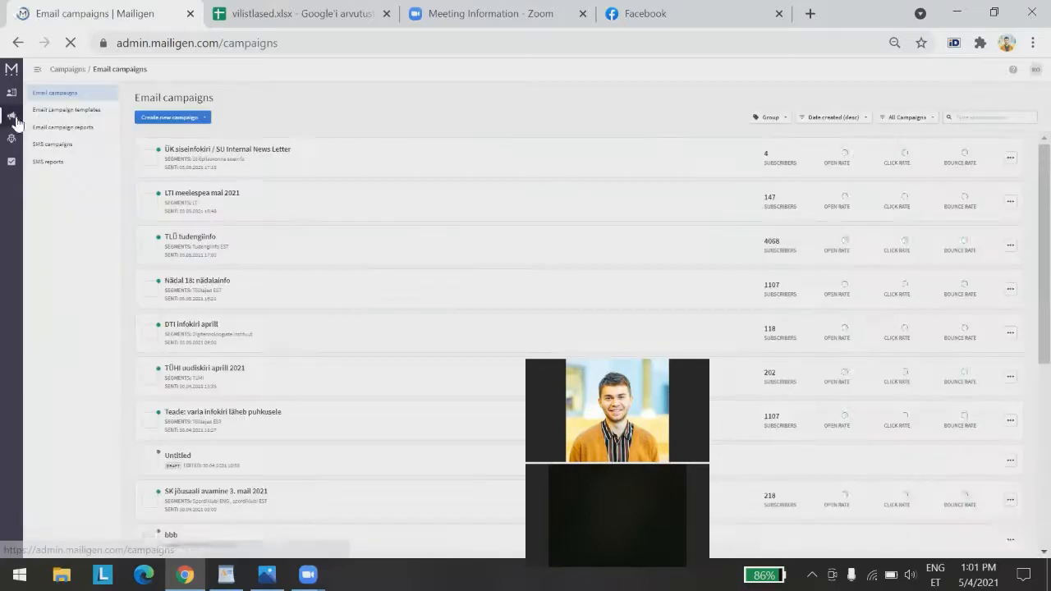
left_click(81, 111)
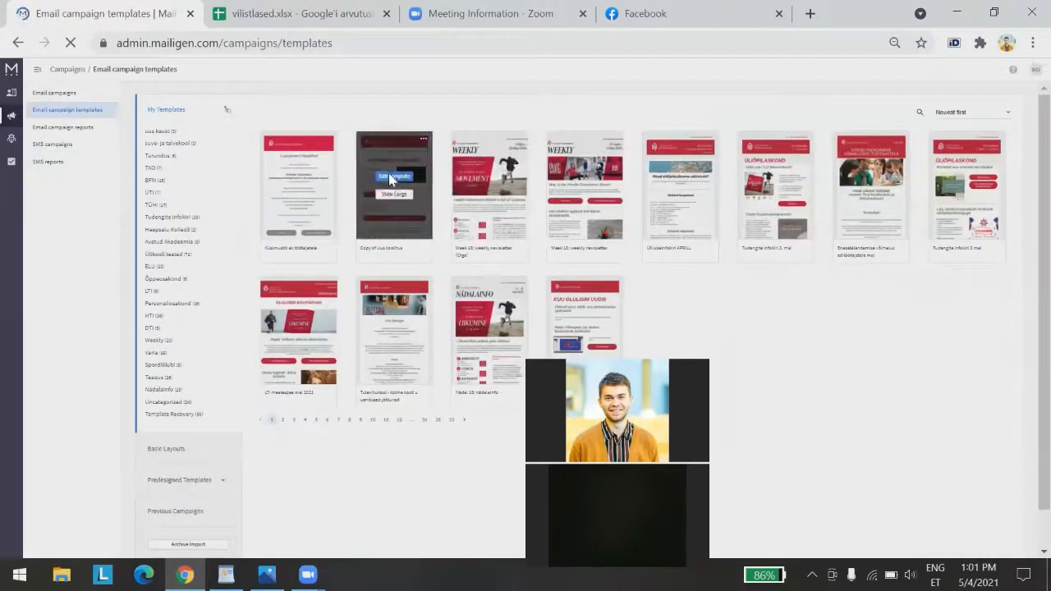
left_click(392, 177)
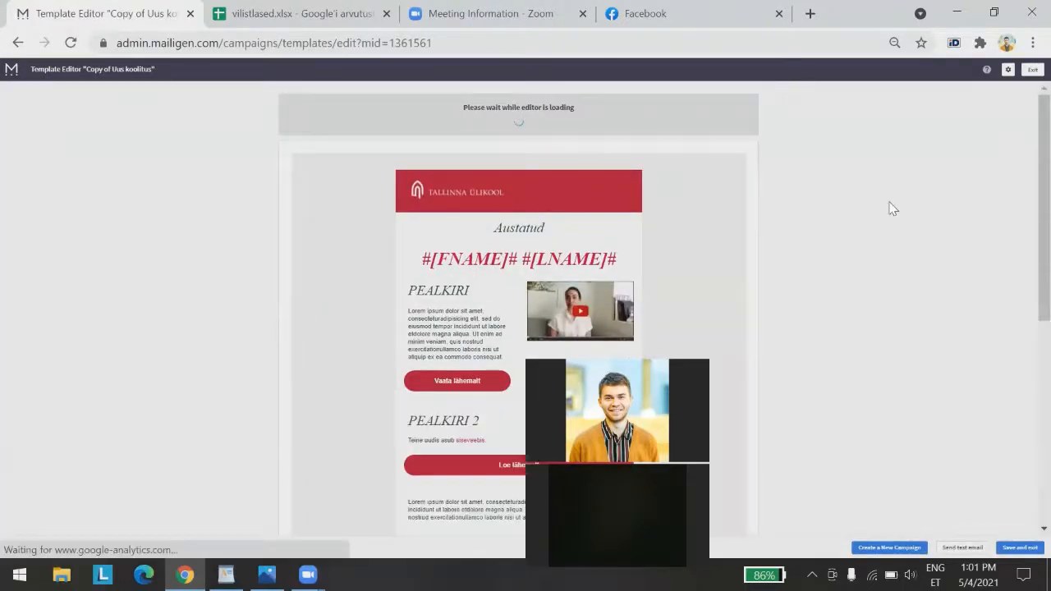
Replace #[FNAME]# #[LNAME]# in the heading with #[MERGE1]# copied from the notes
key("alt+Tab")
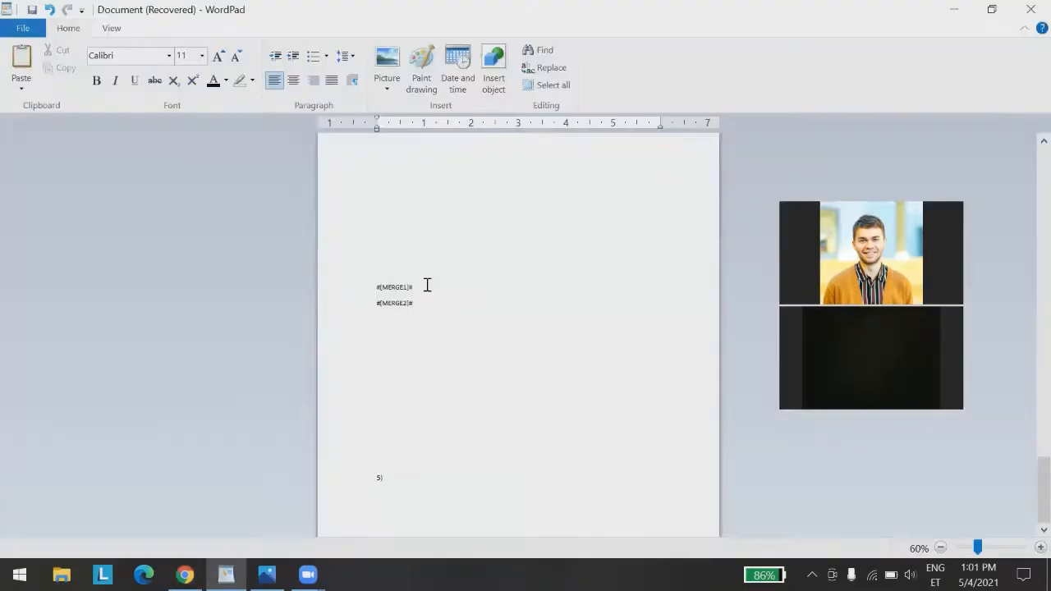
left_click_drag(414, 287, 369, 285)
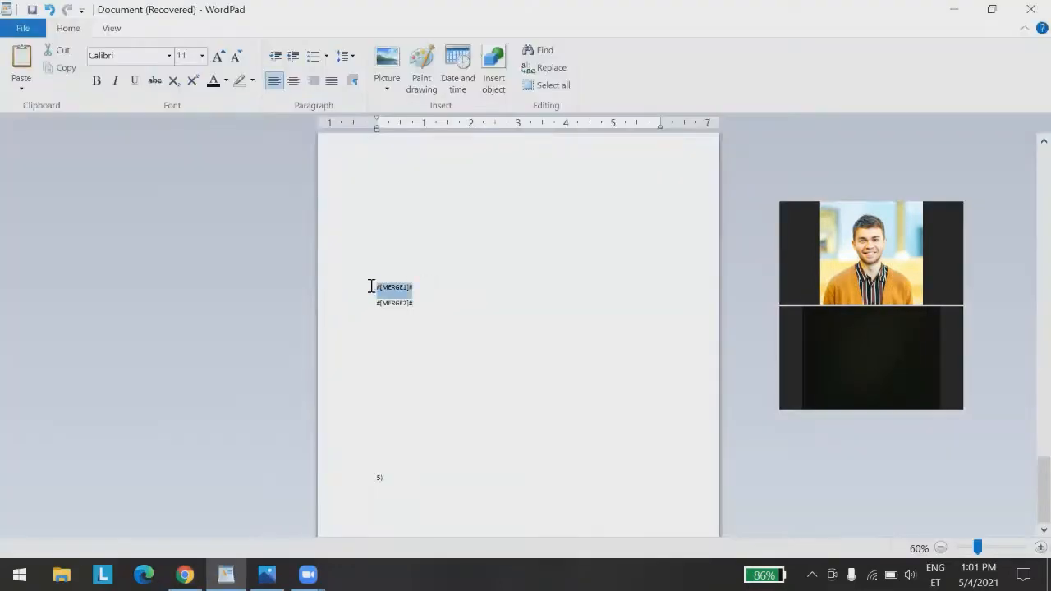
left_click(953, 9)
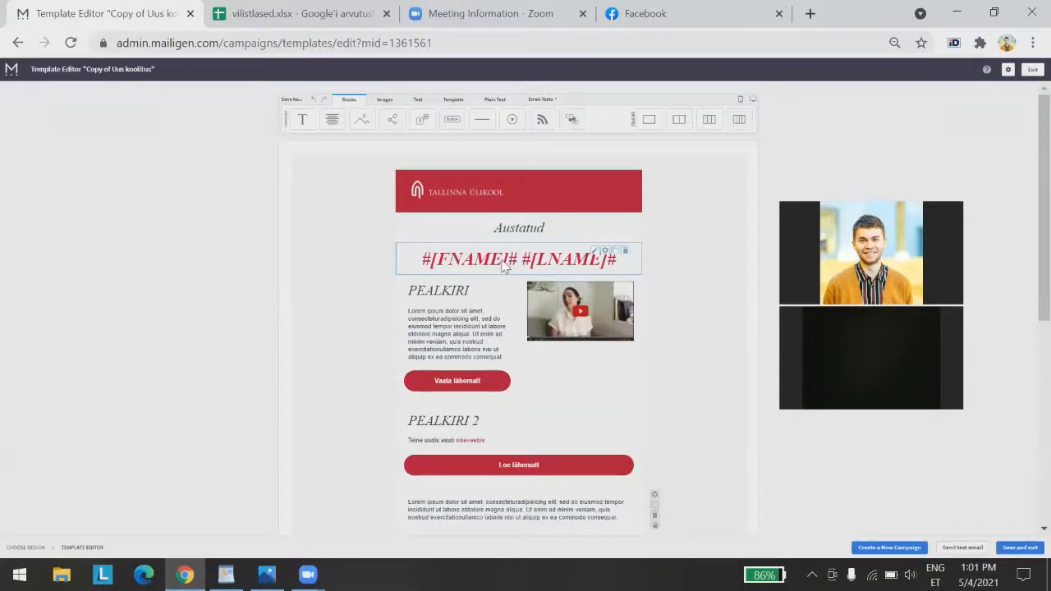
double_click(509, 260)
left_click(515, 260)
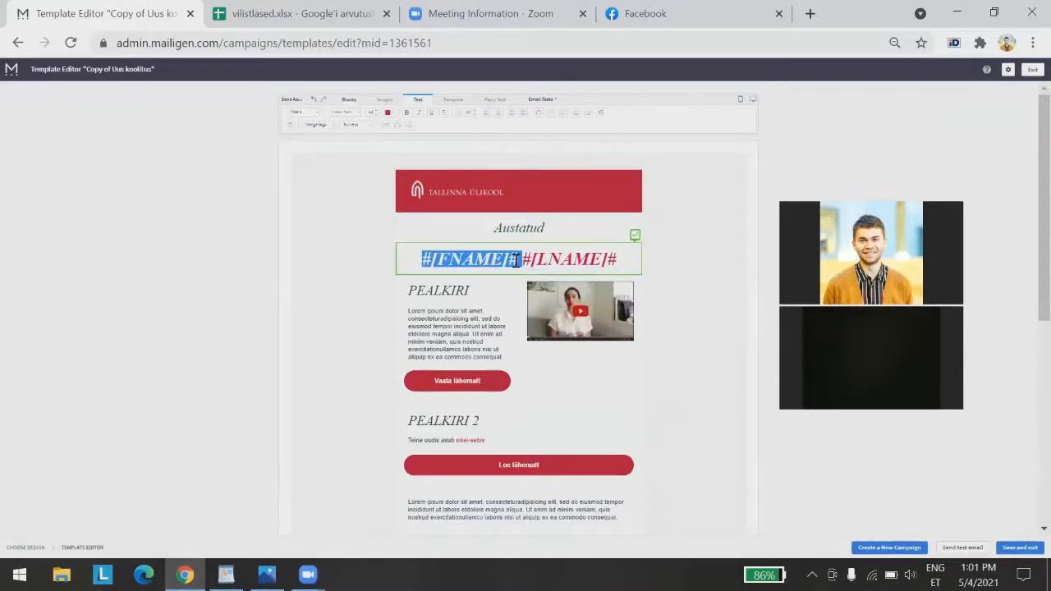
key("BackSpace")
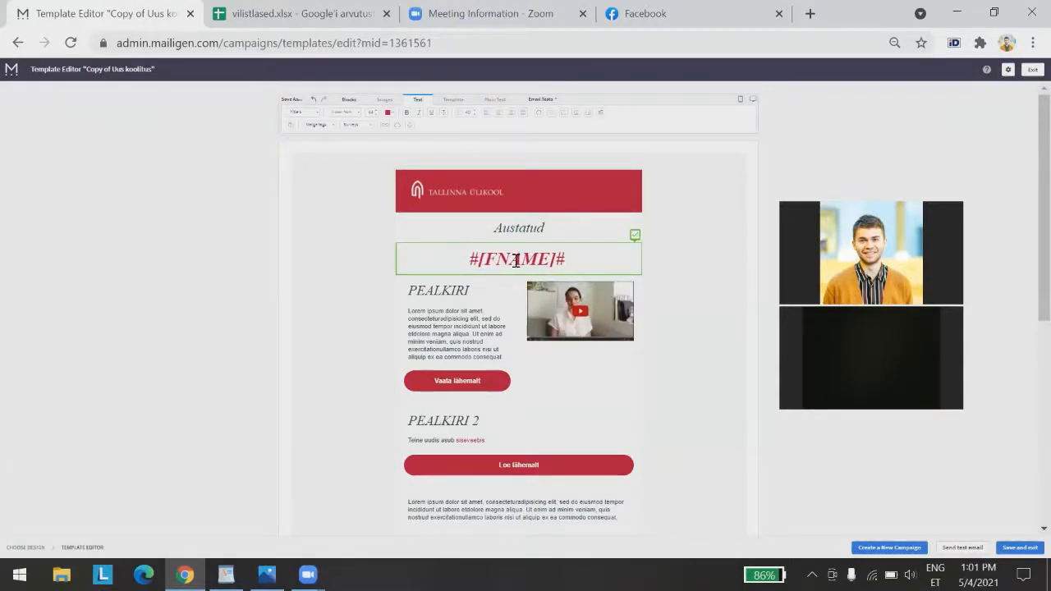
double_click(516, 261)
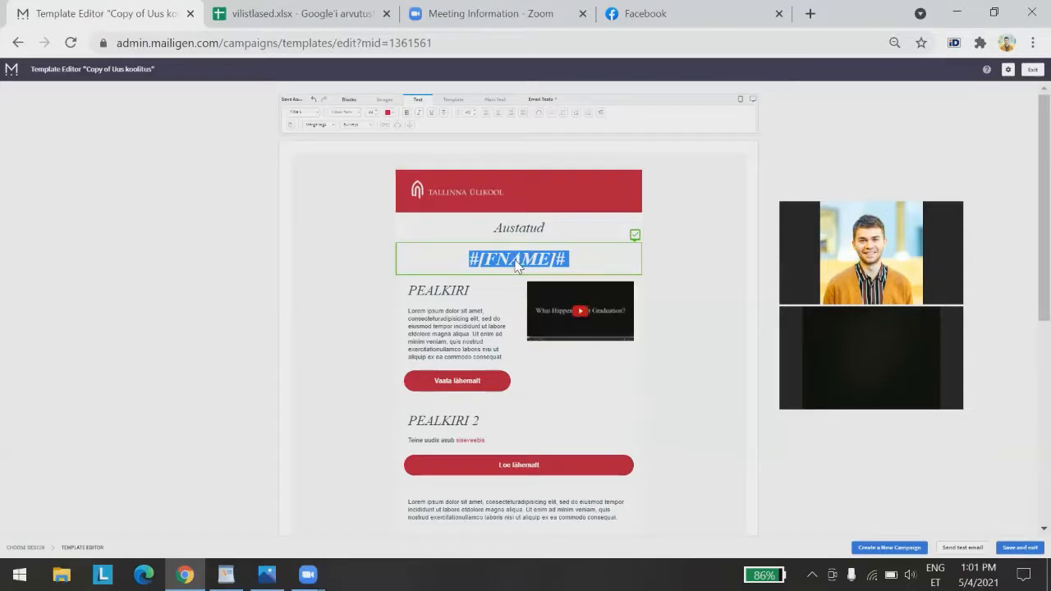
key("BackSpace")
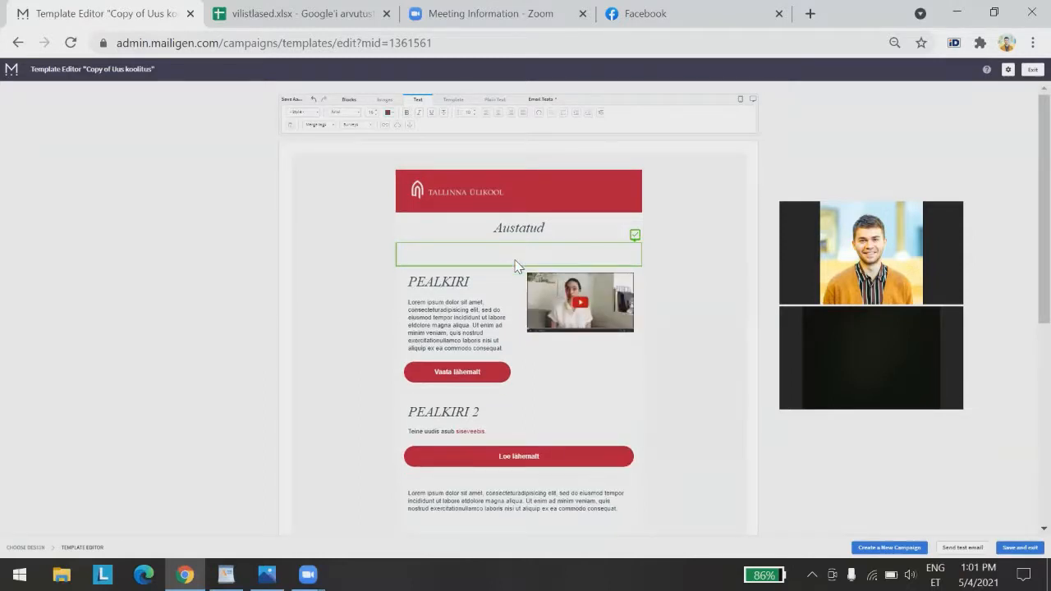
key("ctrl+v")
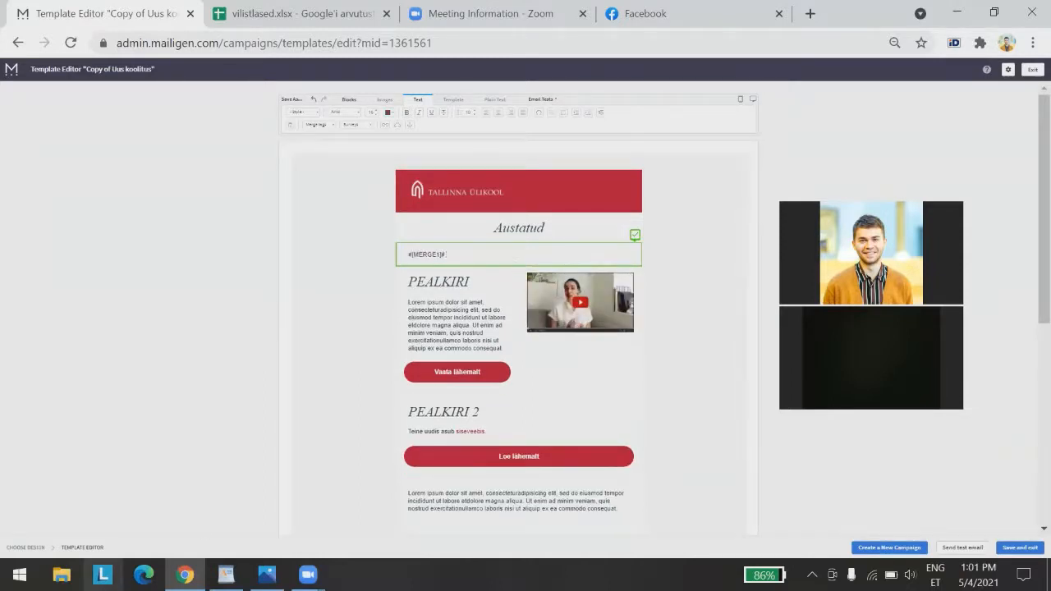
Copy #[MERGE2]# from the notes and paste it after #[MERGE1]#
left_click(226, 575)
left_click_drag(418, 306, 375, 307)
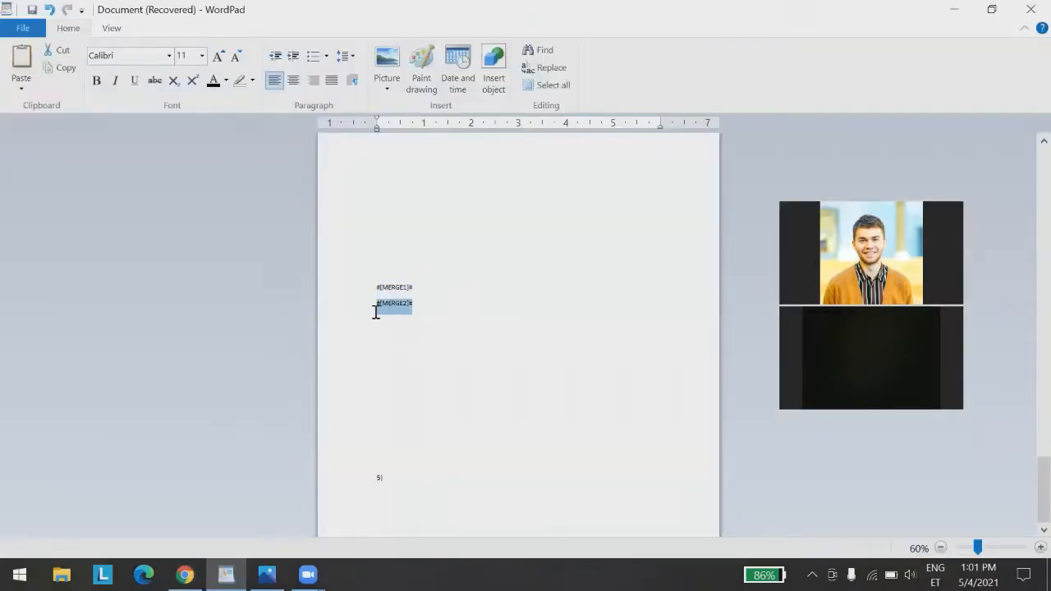
left_click(942, 6)
left_click(942, 7)
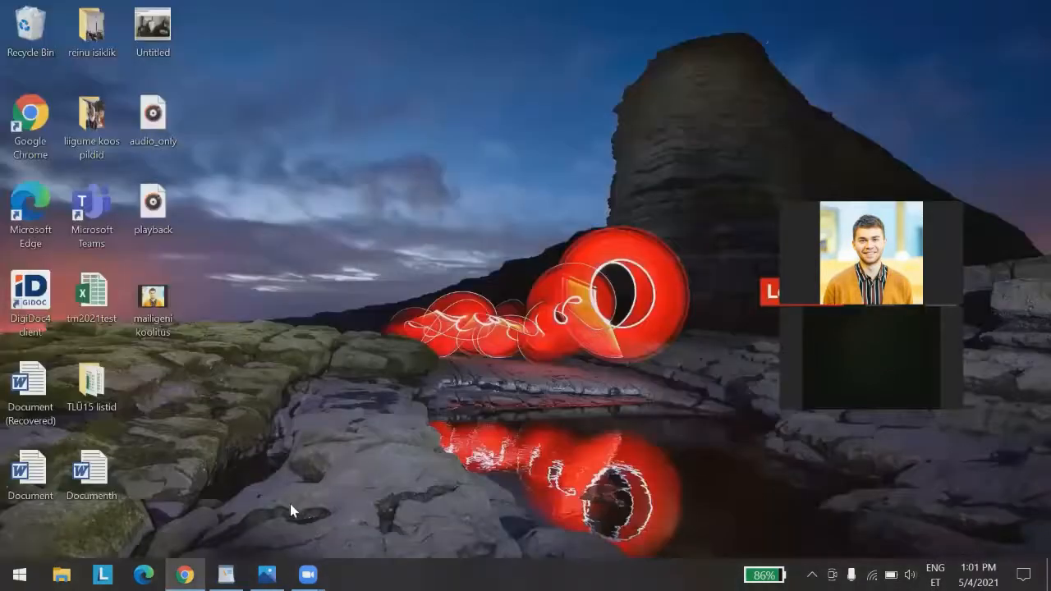
left_click(184, 574)
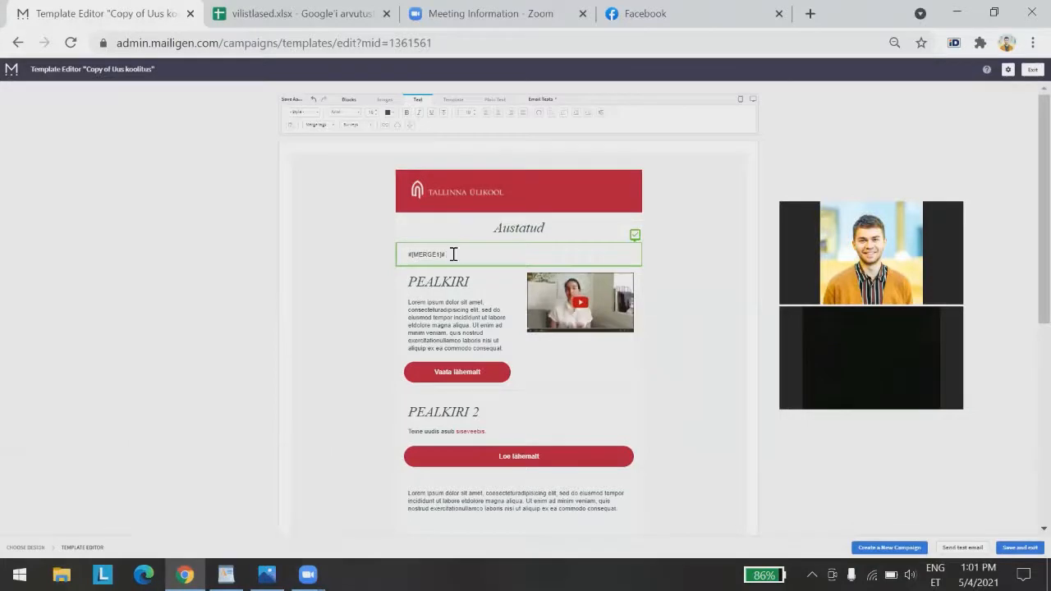
key("ctrl+v")
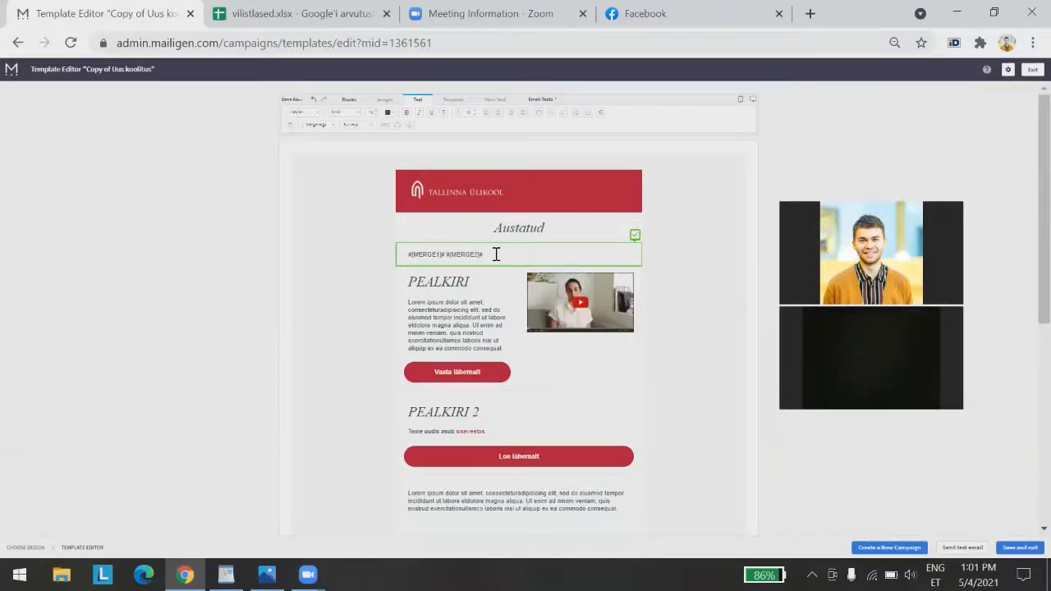
Center the #[MERGE1]# #[MERGE2]# heading and apply the Title 2 style
left_click_drag(494, 254, 446, 254)
double_click(480, 252)
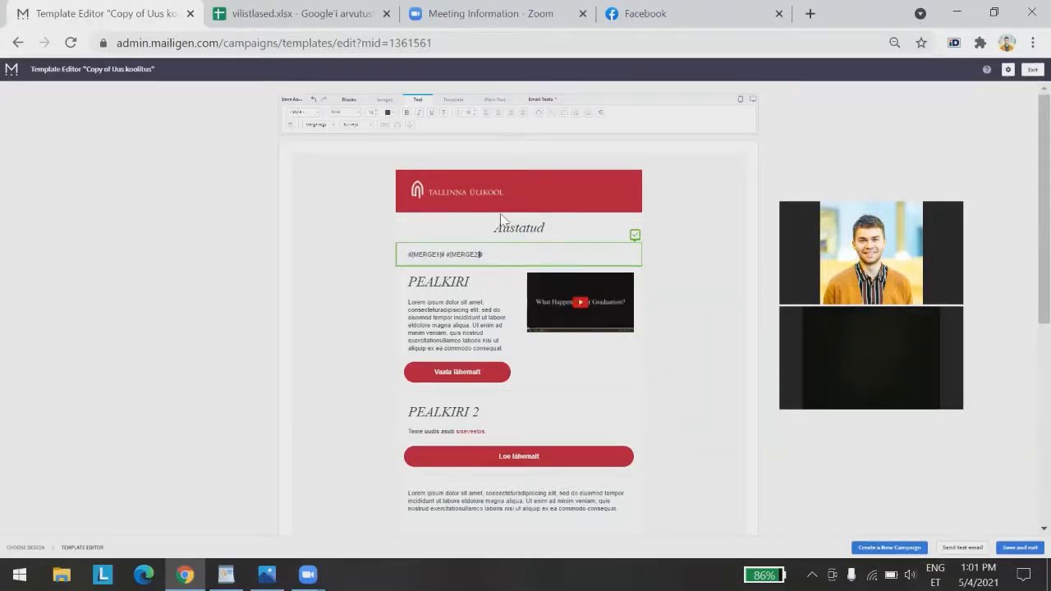
left_click(497, 113)
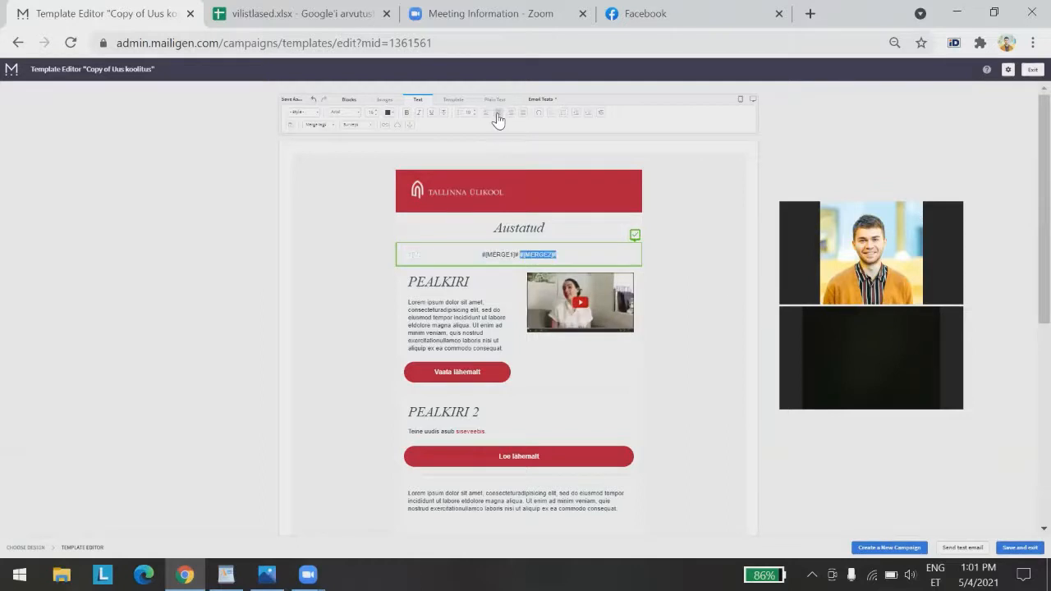
left_click(303, 111)
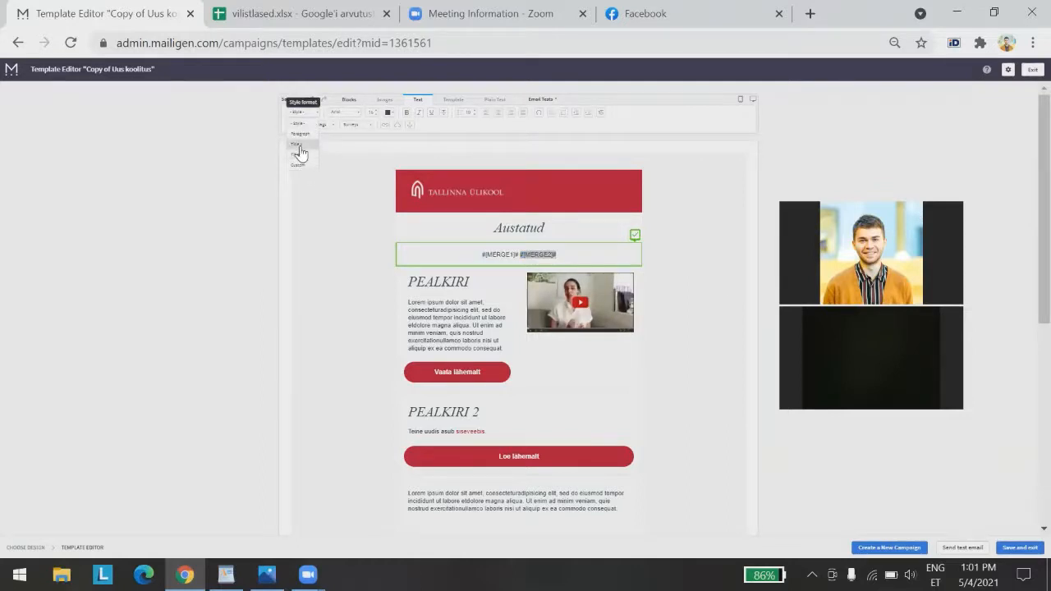
left_click(301, 155)
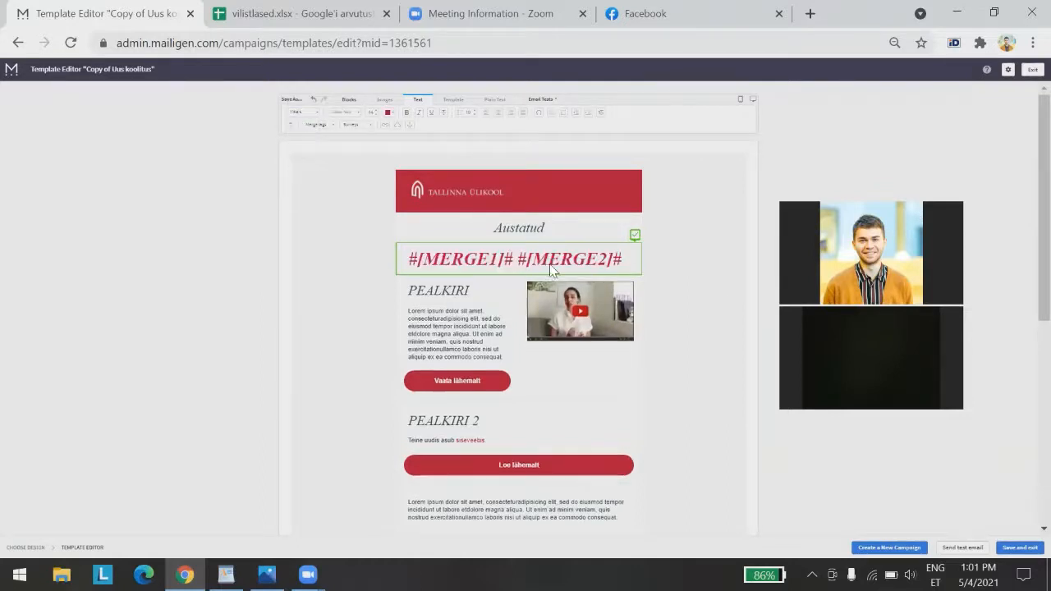
left_click(252, 337)
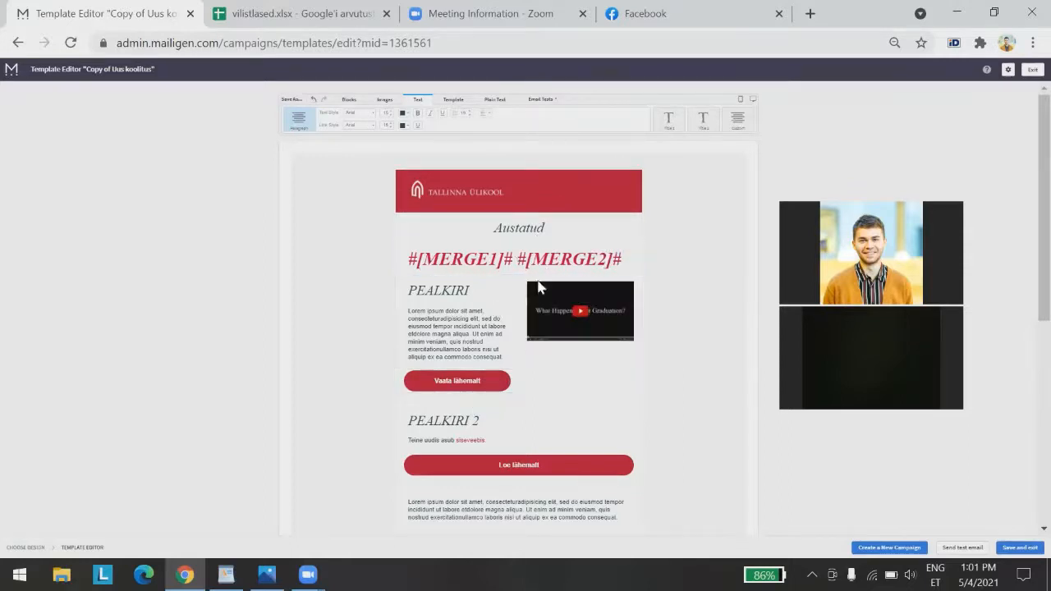
left_click(349, 98)
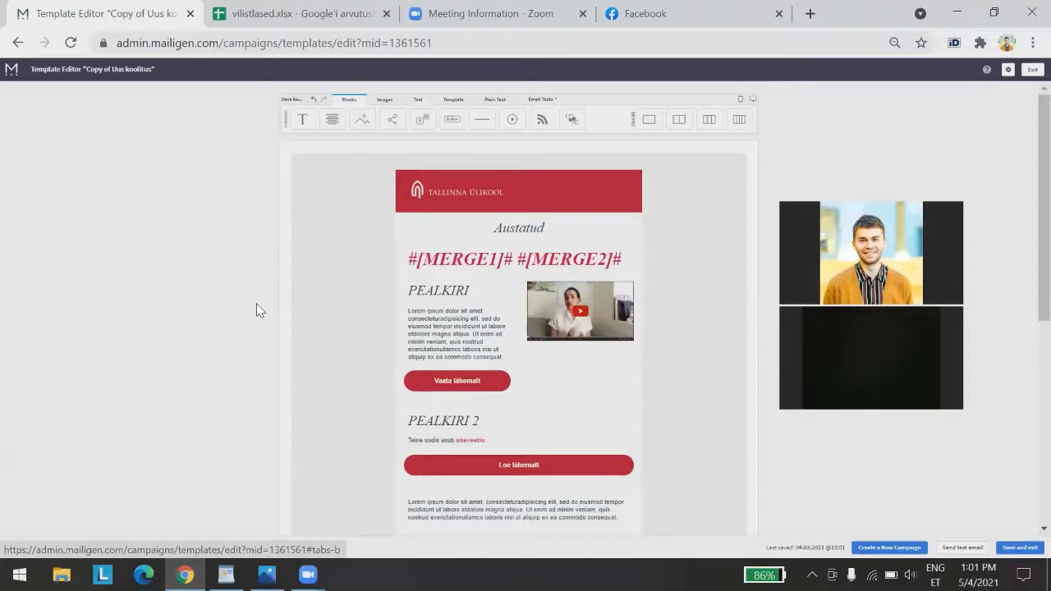
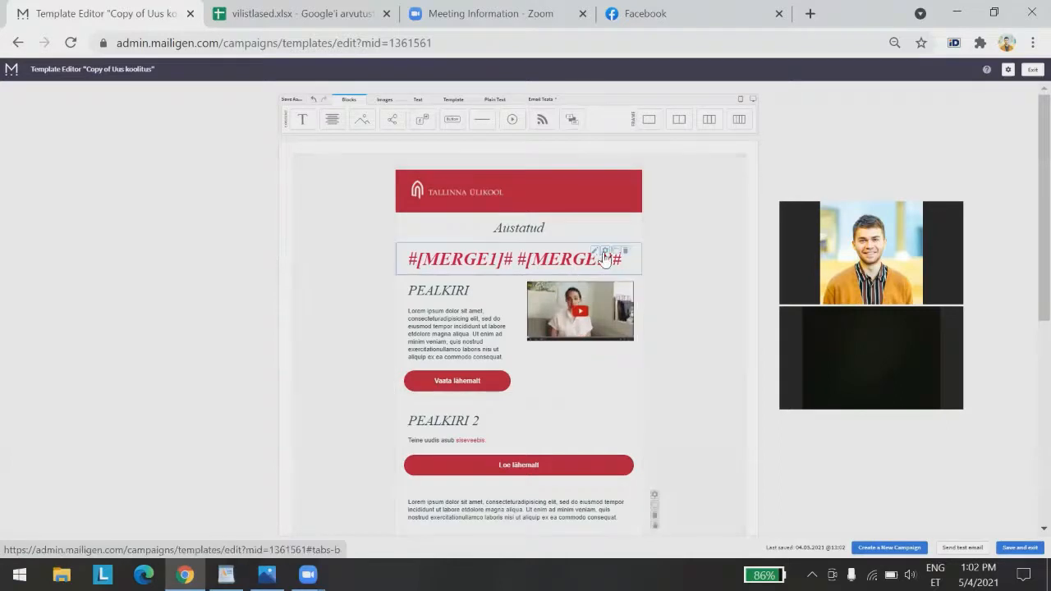
Delete the merge-tag greeting block and the 'Austatud' text block
left_click(620, 253)
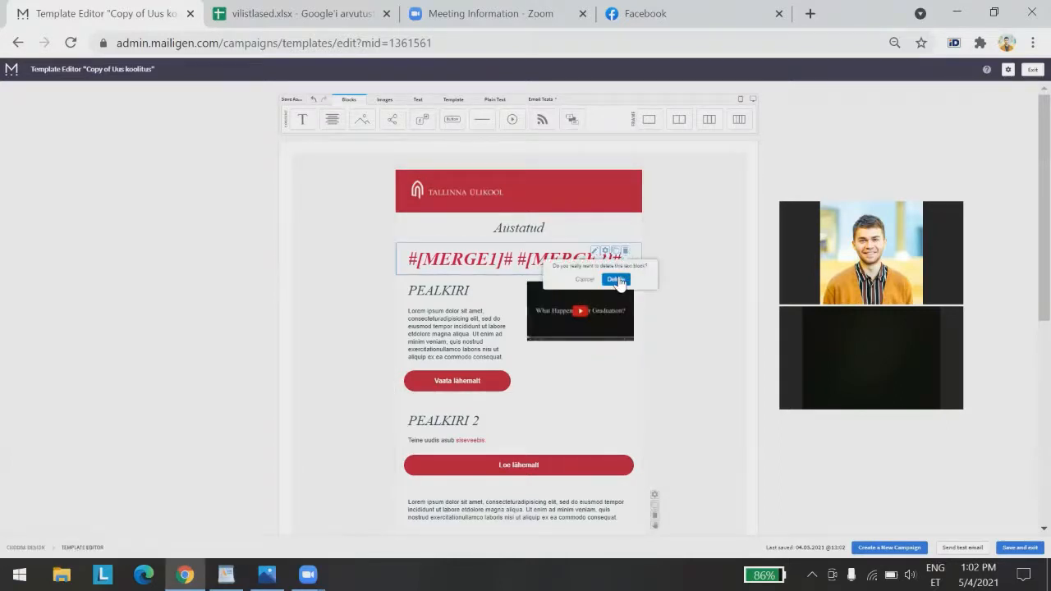
left_click(615, 279)
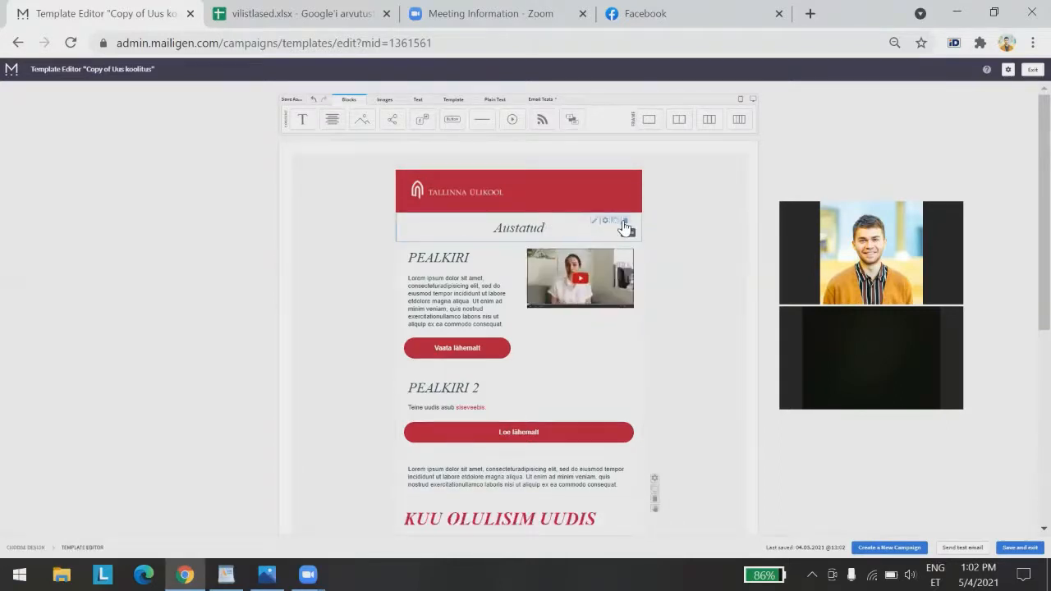
left_click(625, 220)
left_click(615, 250)
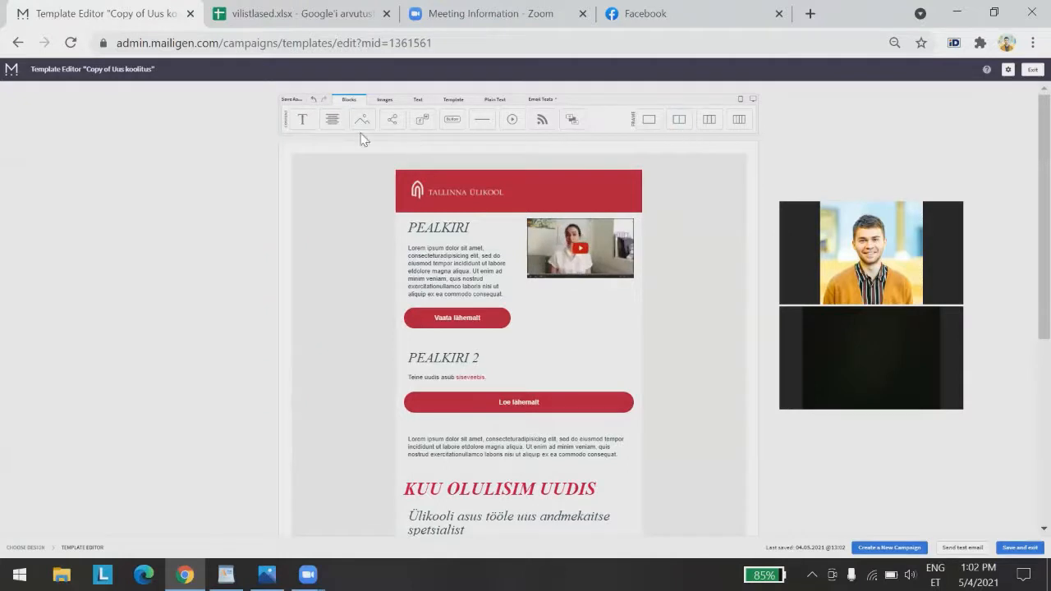
Add an empty text block above the Tallinna Ülikool header and insert the Archive URL merge tag into it
left_click_drag(331, 123, 555, 179)
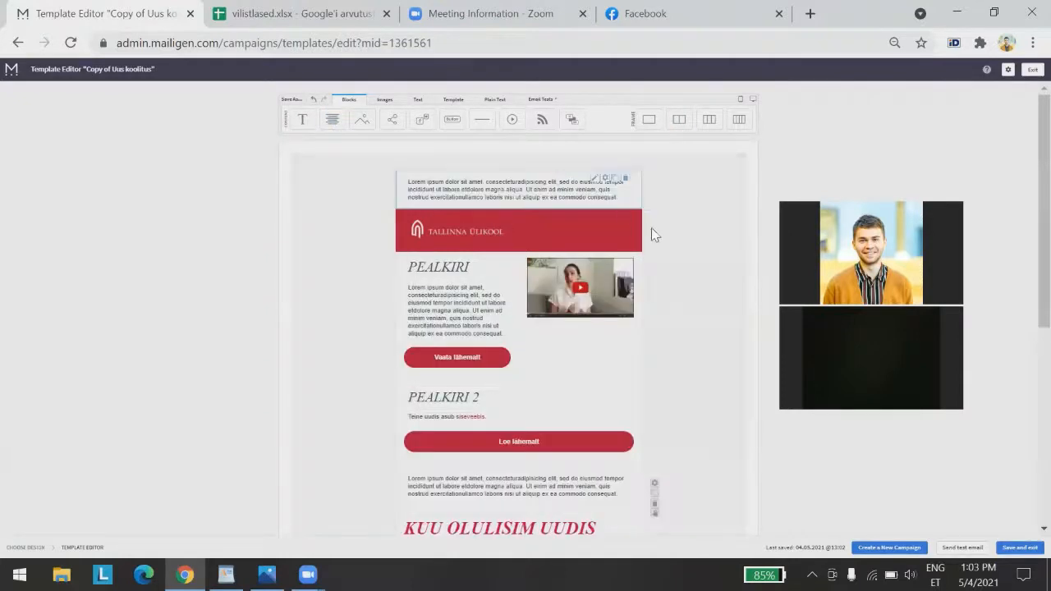
left_click(579, 190)
key("ctrl+a")
key("BackSpace")
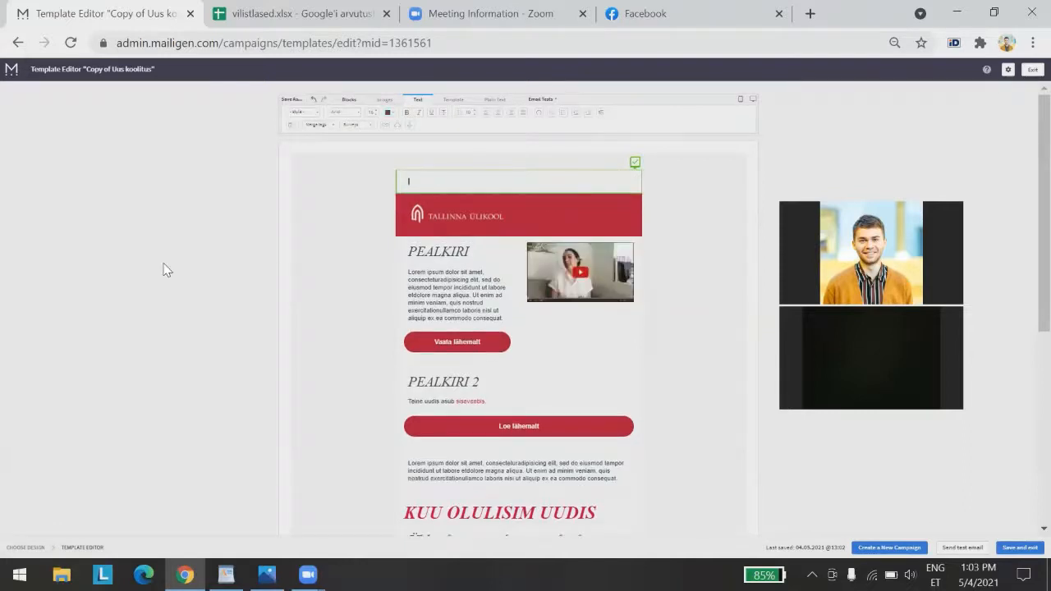
left_click(528, 169)
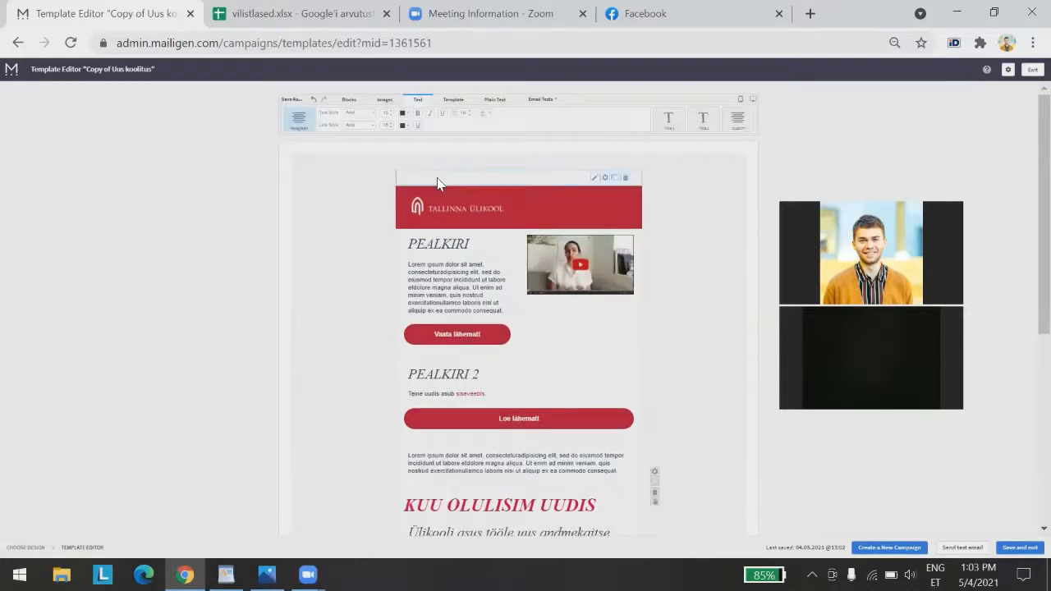
left_click(435, 180)
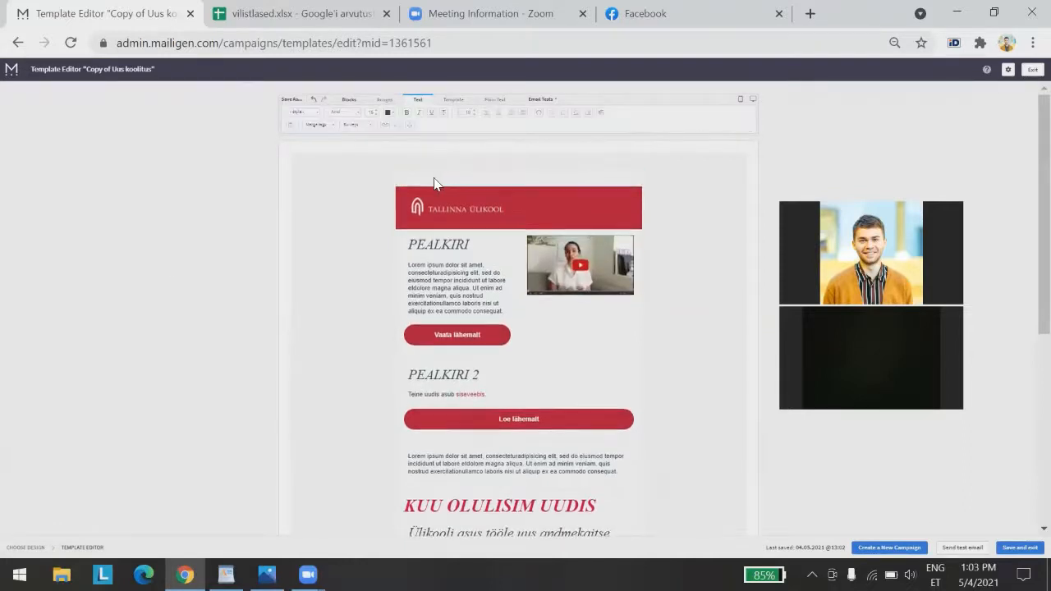
left_click(319, 126)
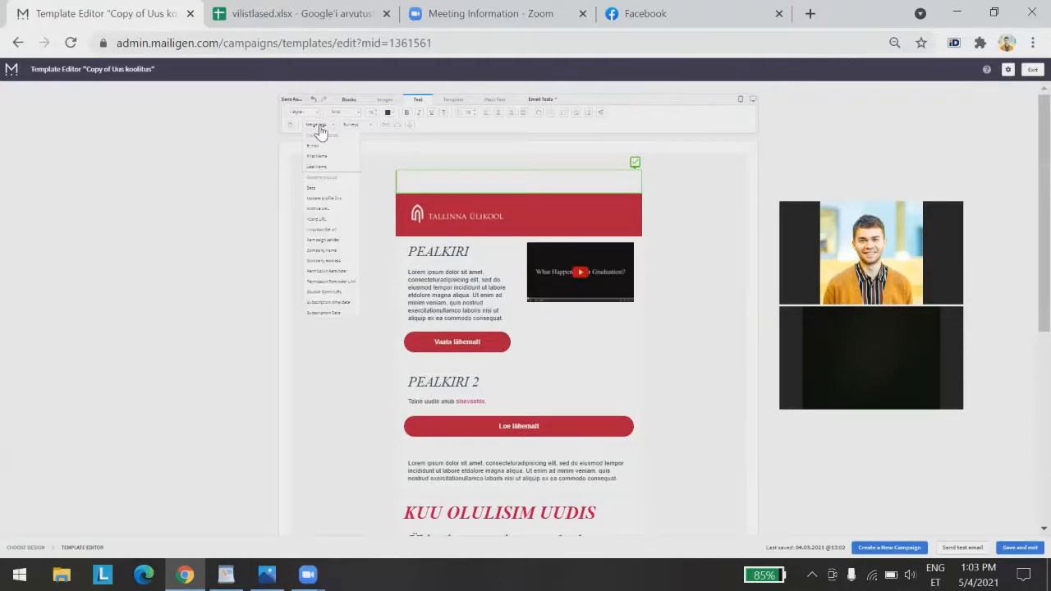
left_click(336, 212)
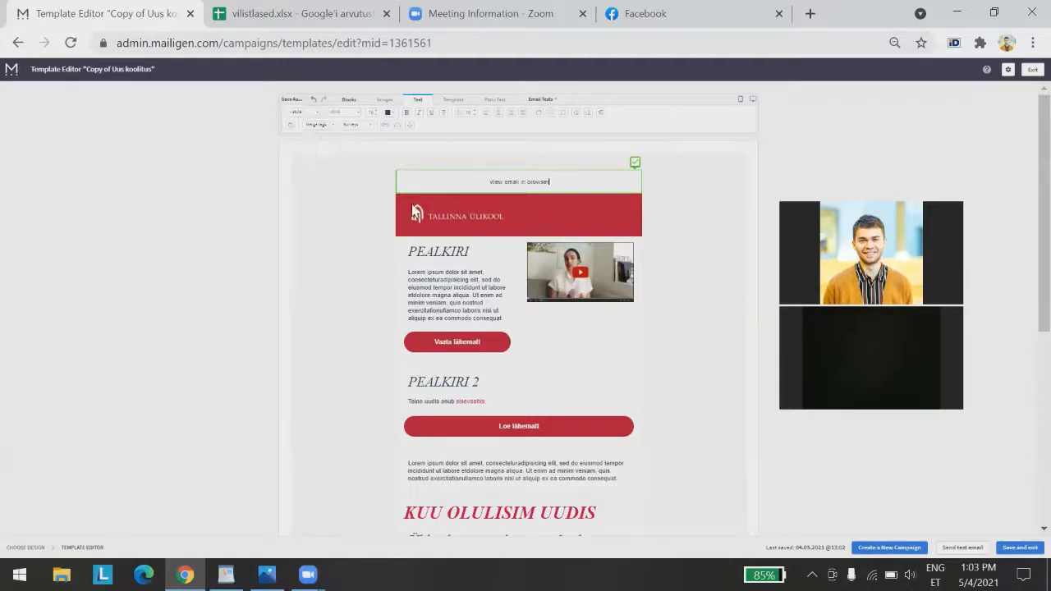
Append 'Loe uudiskirja veebiversiooni' after 'View email in browser' on the top line
left_click(262, 300)
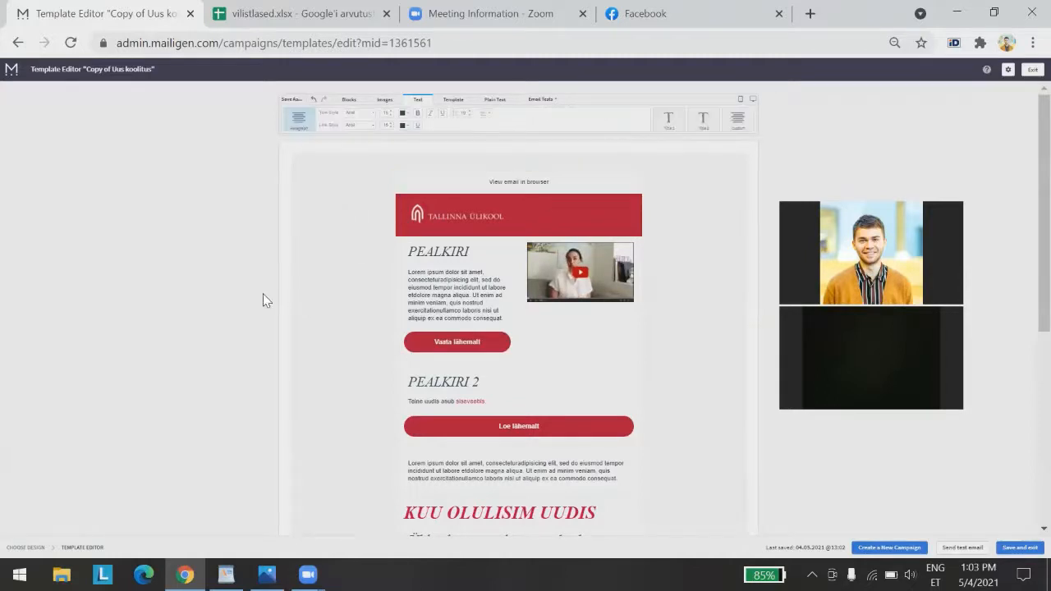
left_click(541, 182)
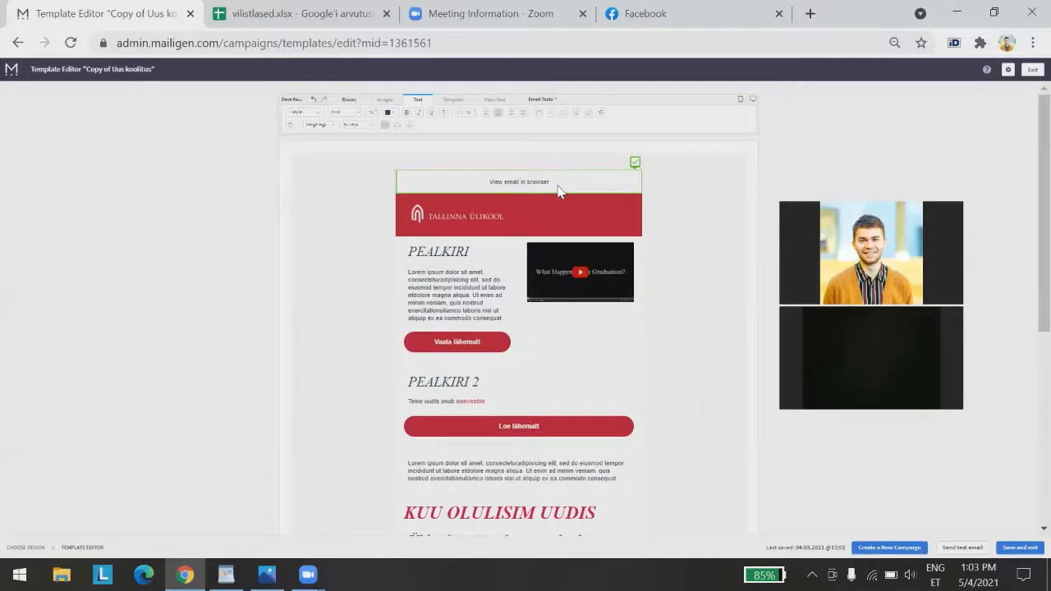
left_click(557, 187)
left_click(557, 180)
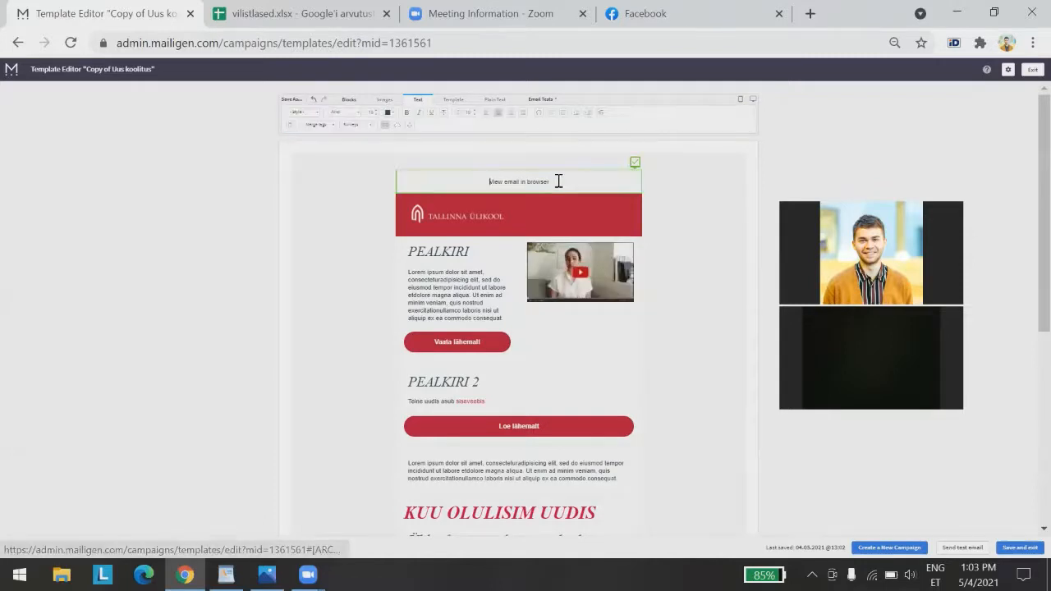
type("Lo")
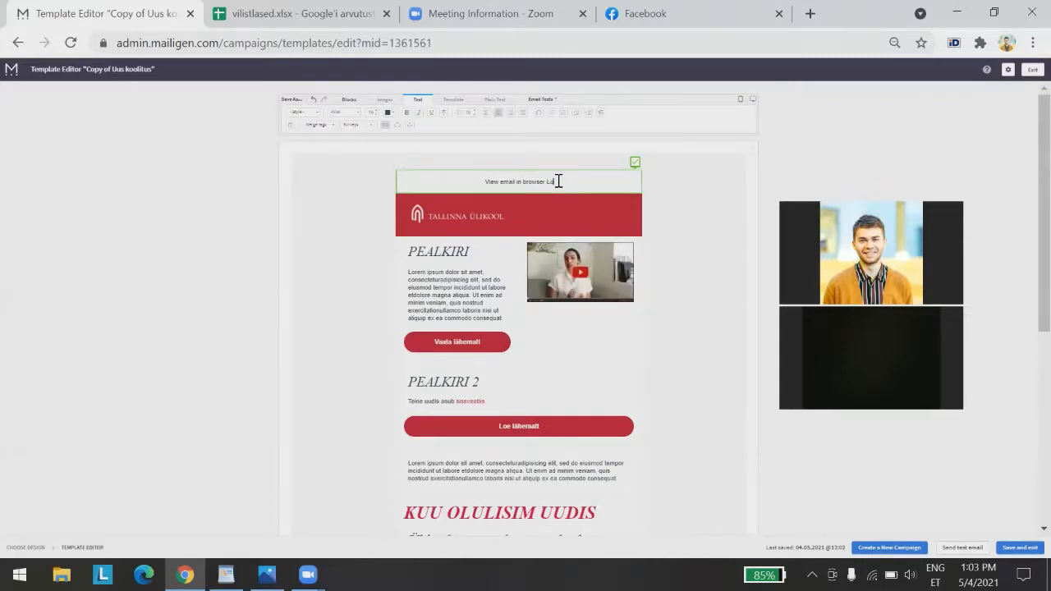
type("e uudiskirja")
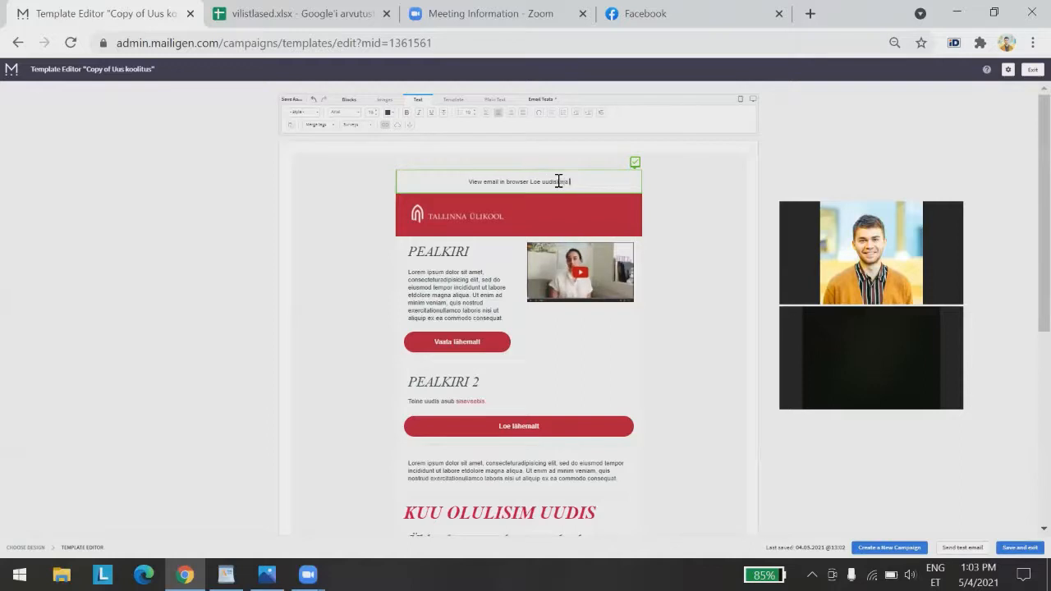
type(" veebiversioonis")
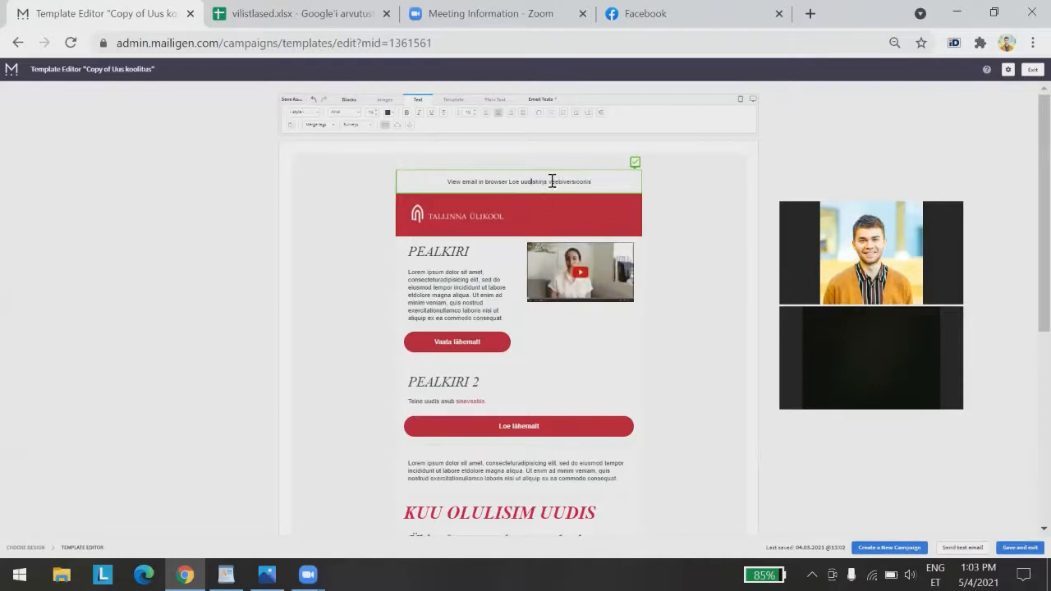
Check the #[ARCHIVE]# link on 'View email in browser' and close the link settings unchanged
left_click_drag(551, 182, 561, 179)
left_click(531, 194)
left_click(546, 186)
left_click_drag(465, 181, 506, 181)
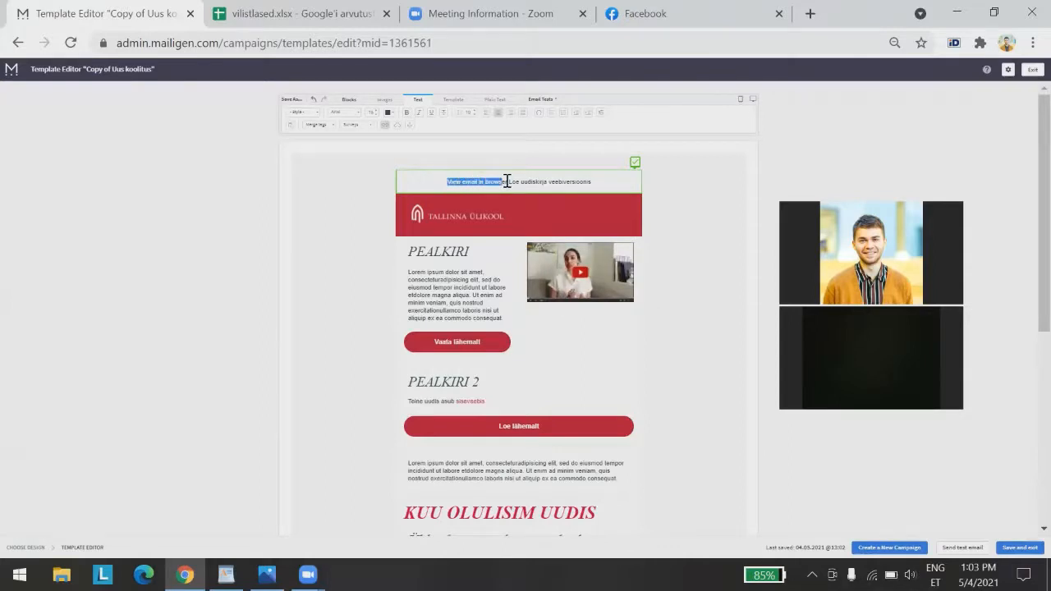
left_click(382, 125)
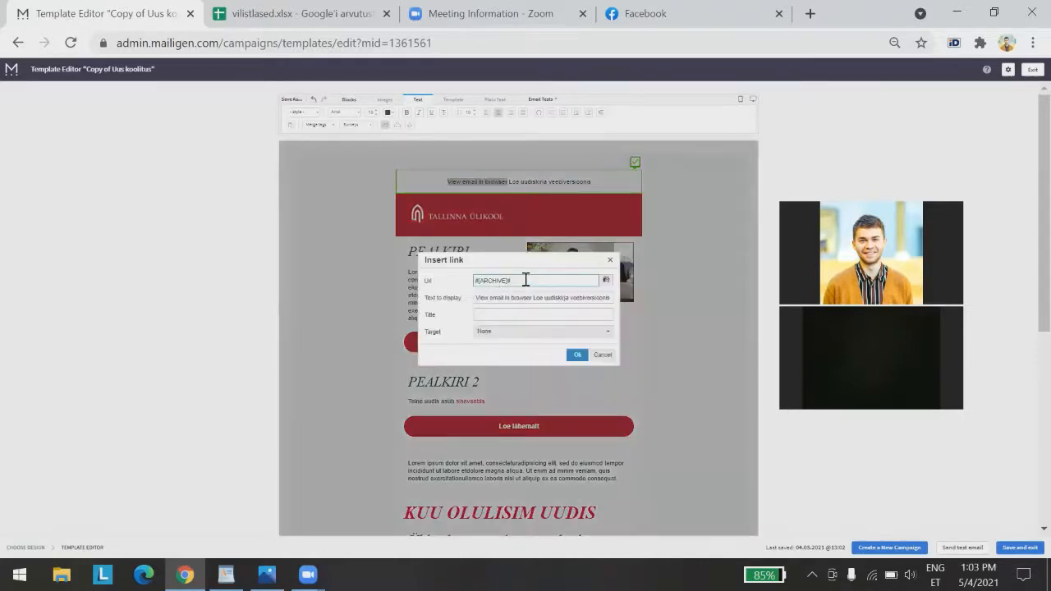
left_click_drag(525, 280, 474, 282)
key("ctrl+c")
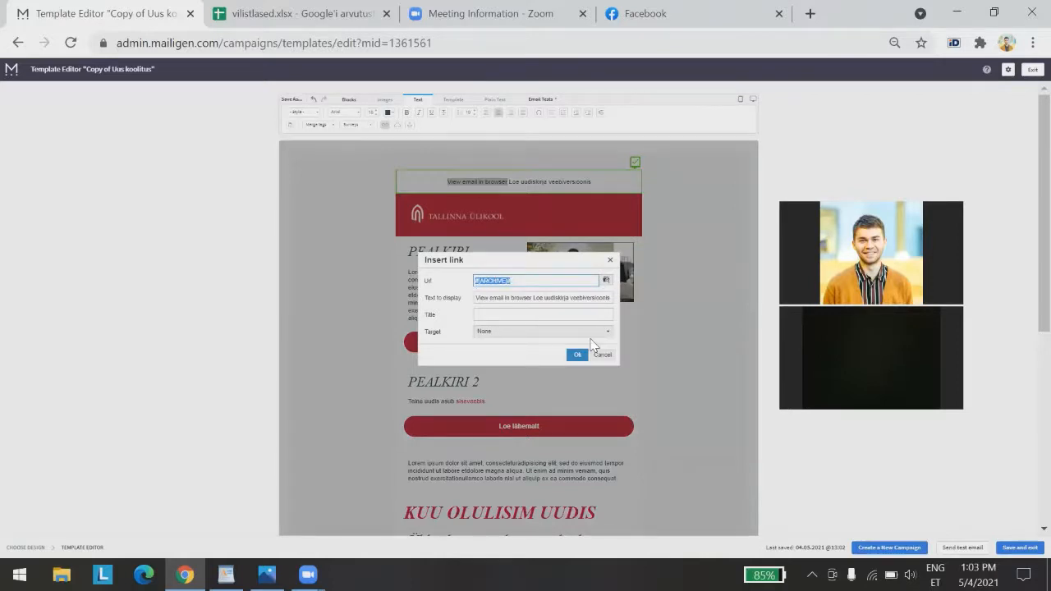
left_click(610, 260)
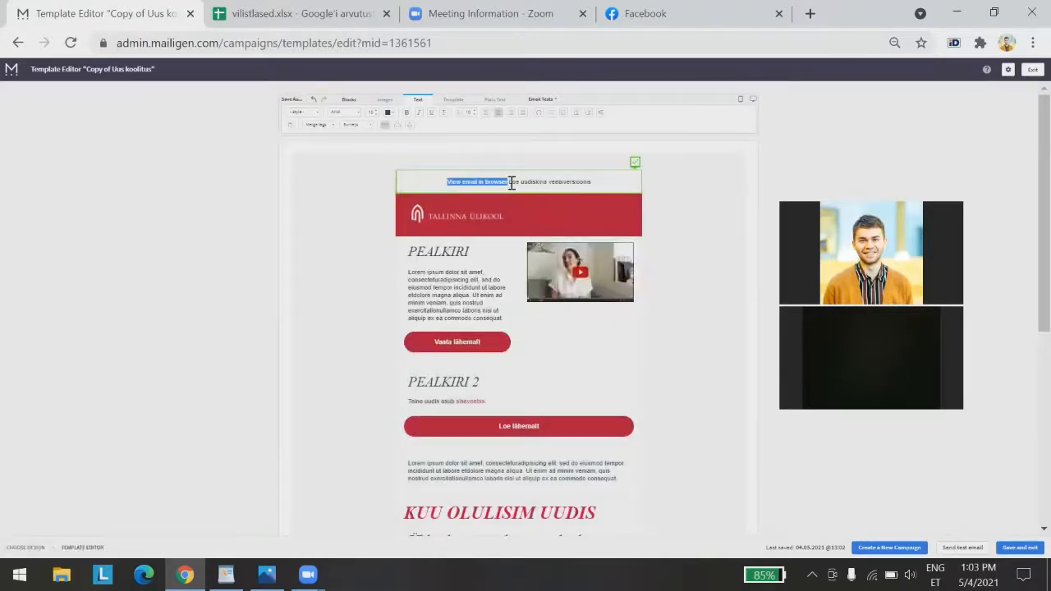
left_click(511, 181)
Replace the top line with 'Loe uudiskirja veebiversioonis' linked to #[ARCHIVE]#
key("ctrl+a")
key("Delete")
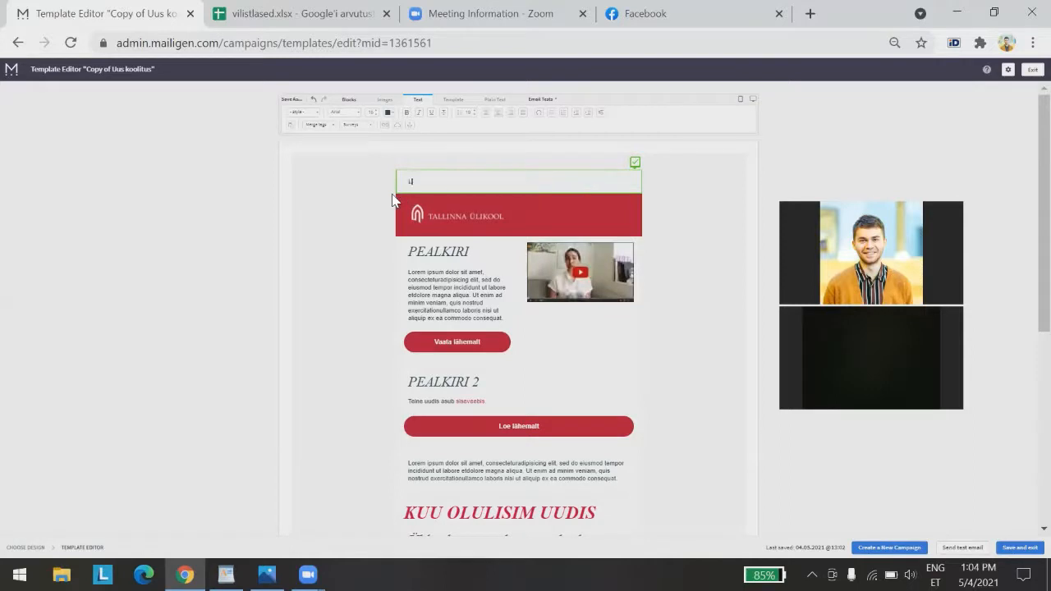
type("Loe uudiskir")
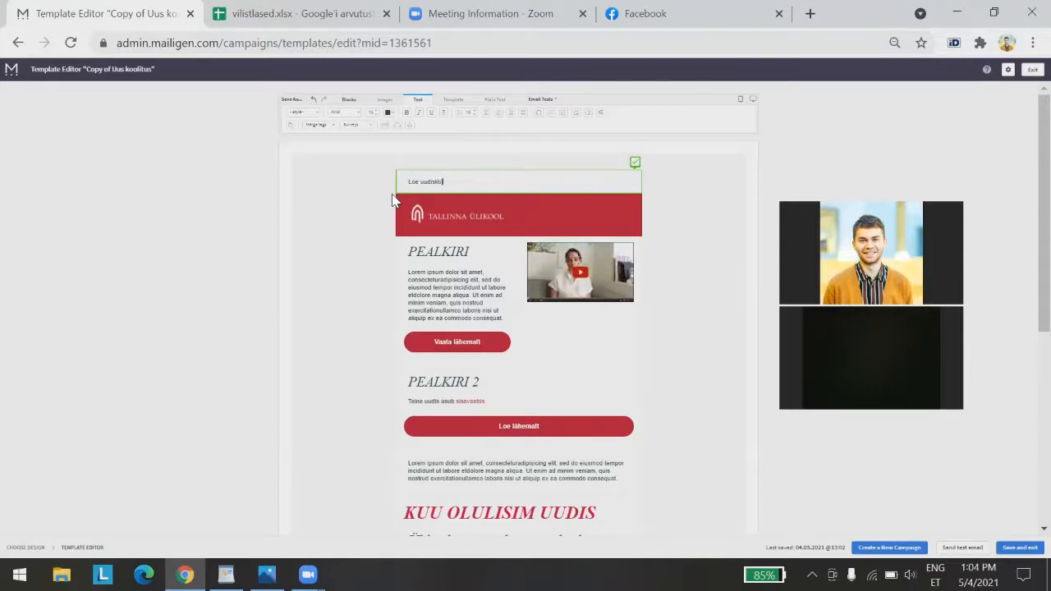
type("ja veebiversioonis")
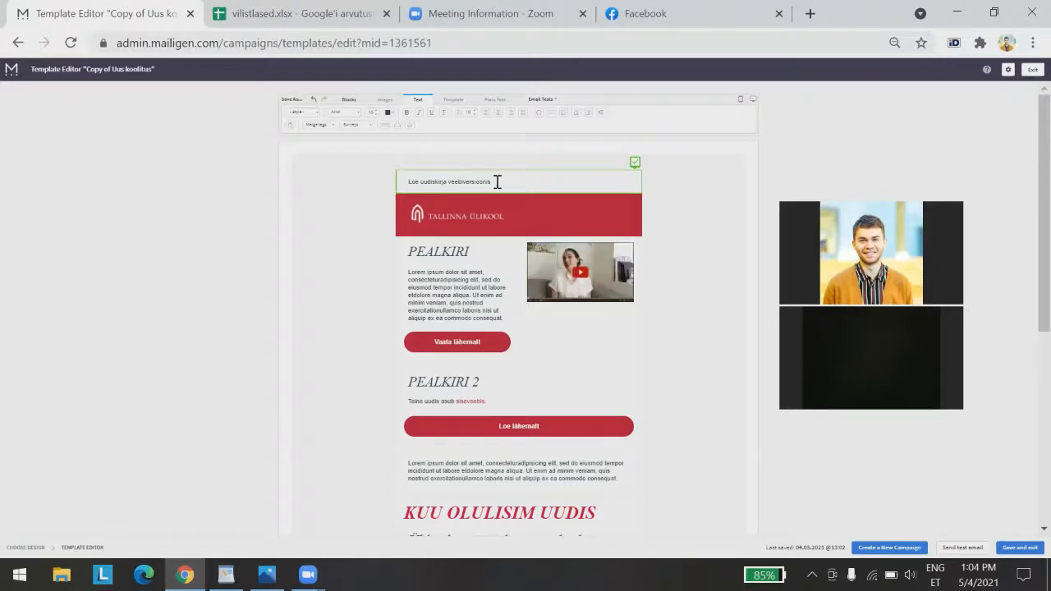
left_click_drag(495, 182, 366, 140)
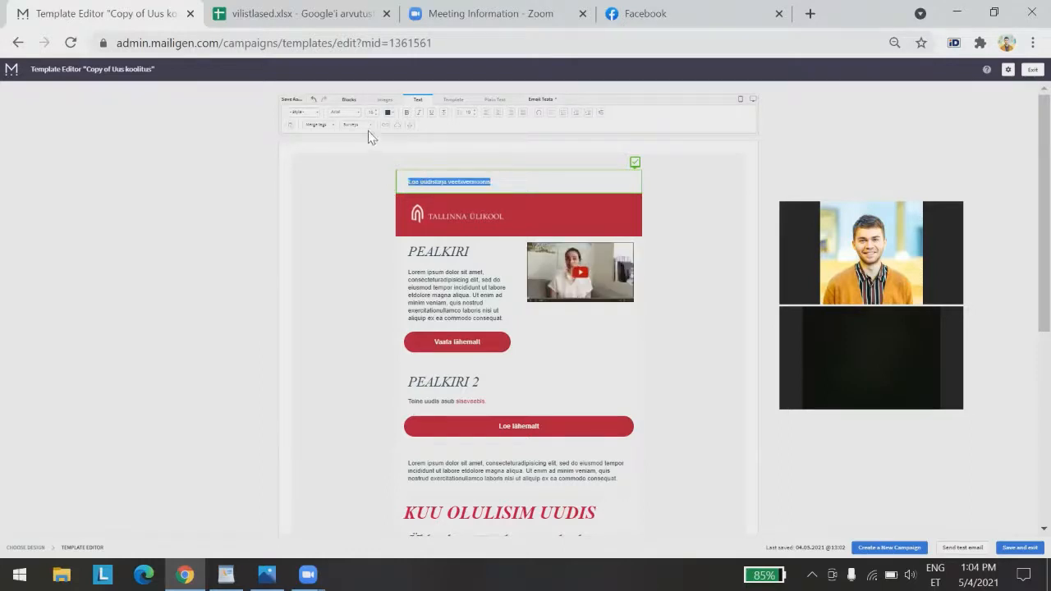
left_click(382, 126)
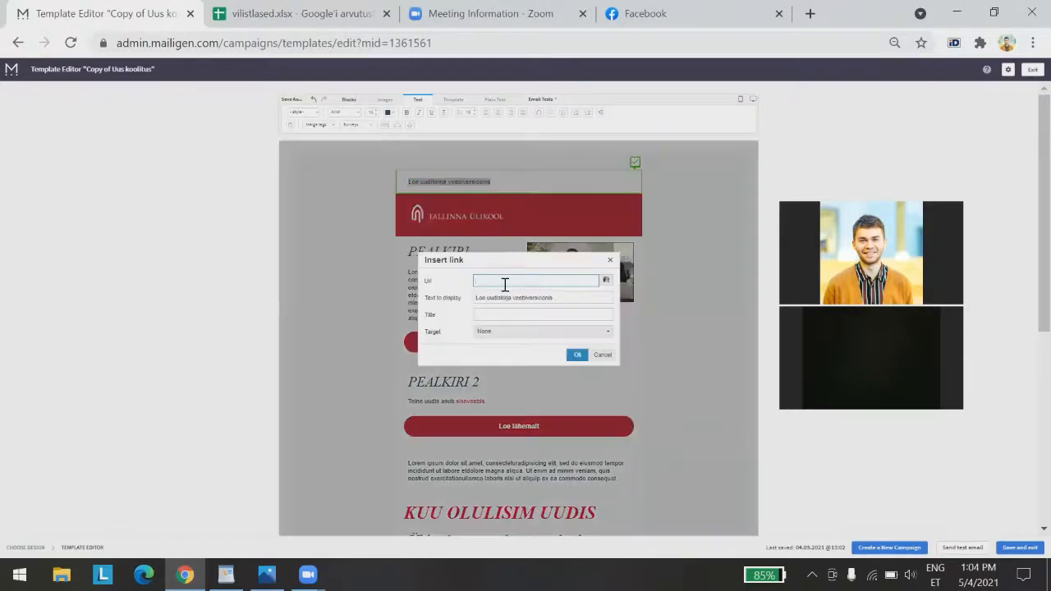
key("ctrl+v")
left_click(577, 355)
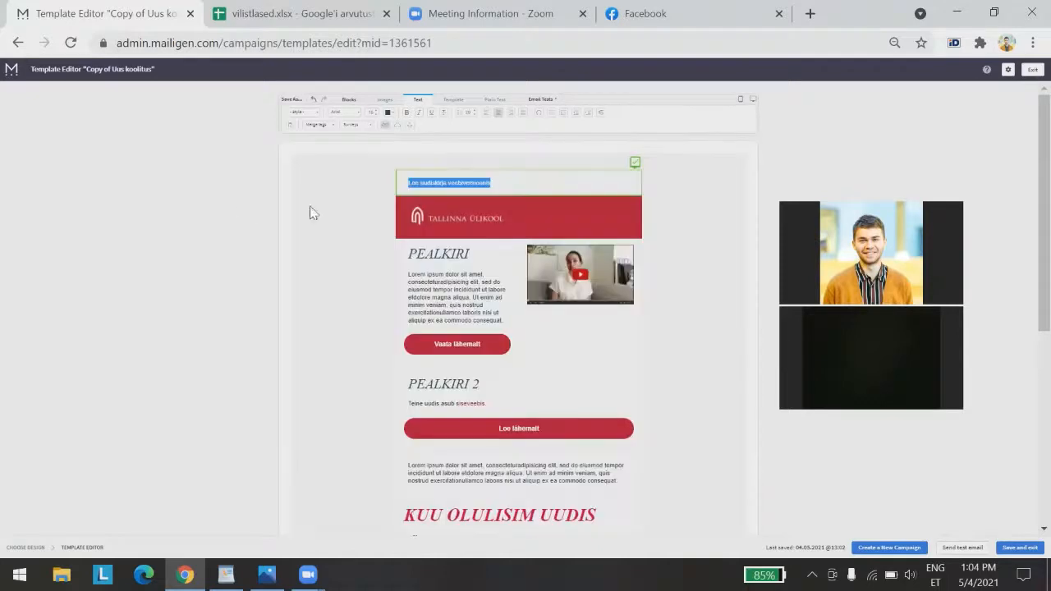
left_click(333, 235)
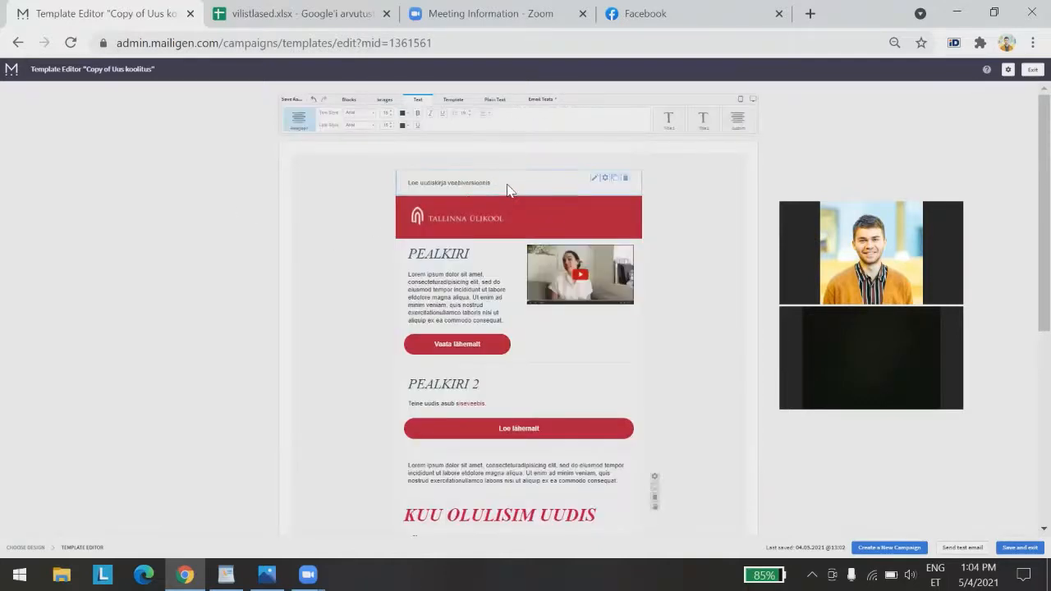
Right-align the 'Loe uudiskirja veebiversioonis' header text
left_click(504, 186)
left_click_drag(408, 183, 492, 183)
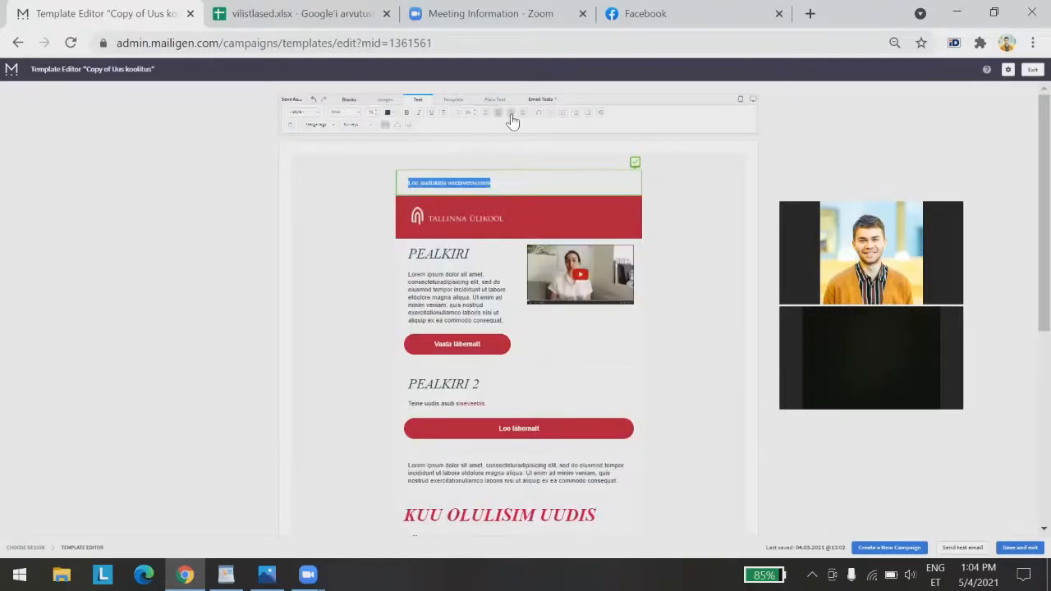
left_click(511, 113)
left_click(382, 204)
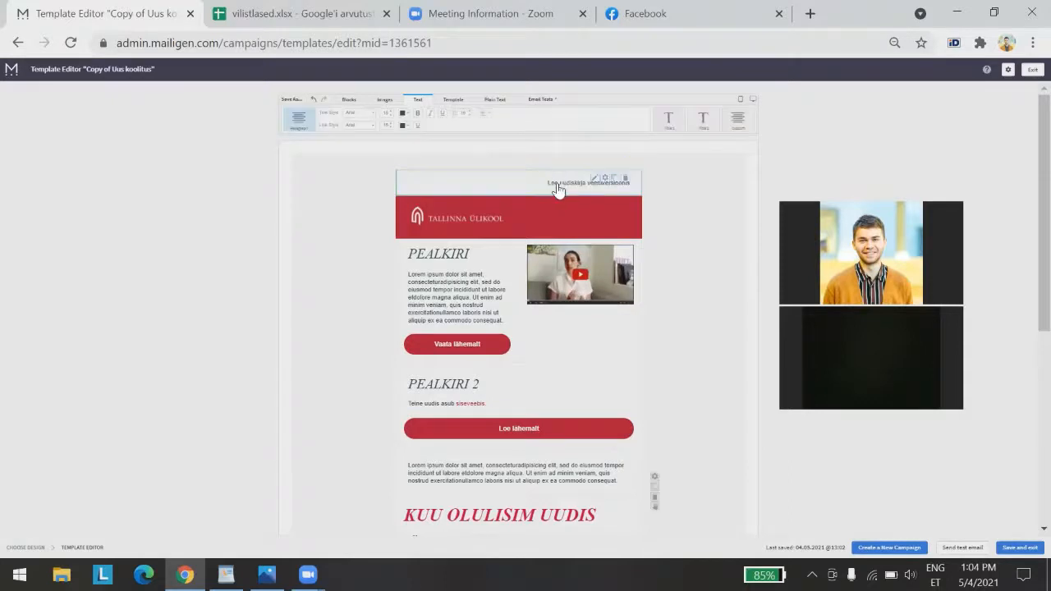
Give the header block a light grey background from the recent colours
left_click(605, 183)
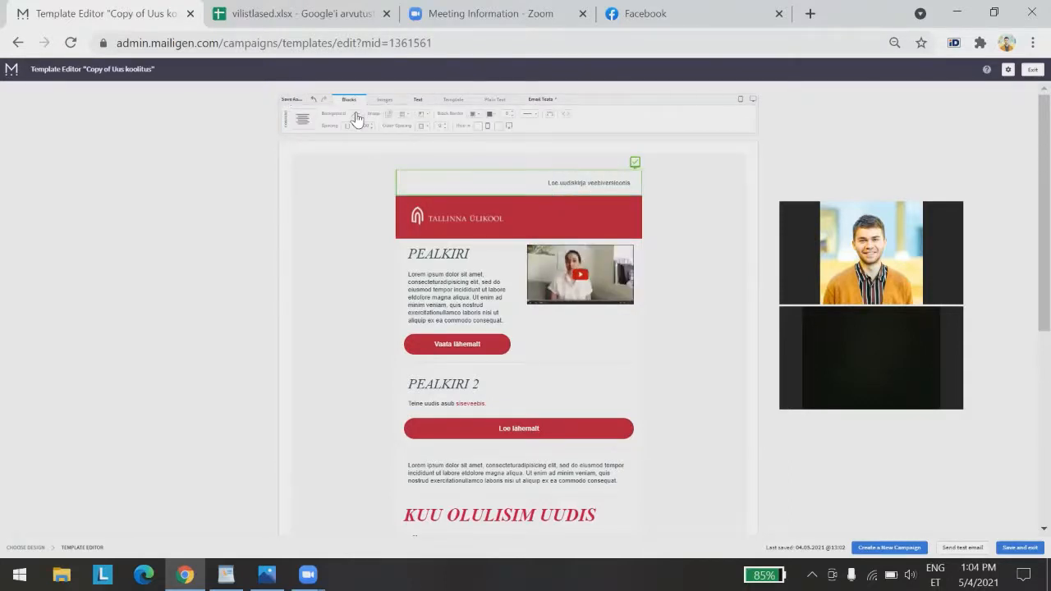
left_click(357, 114)
left_click(426, 127)
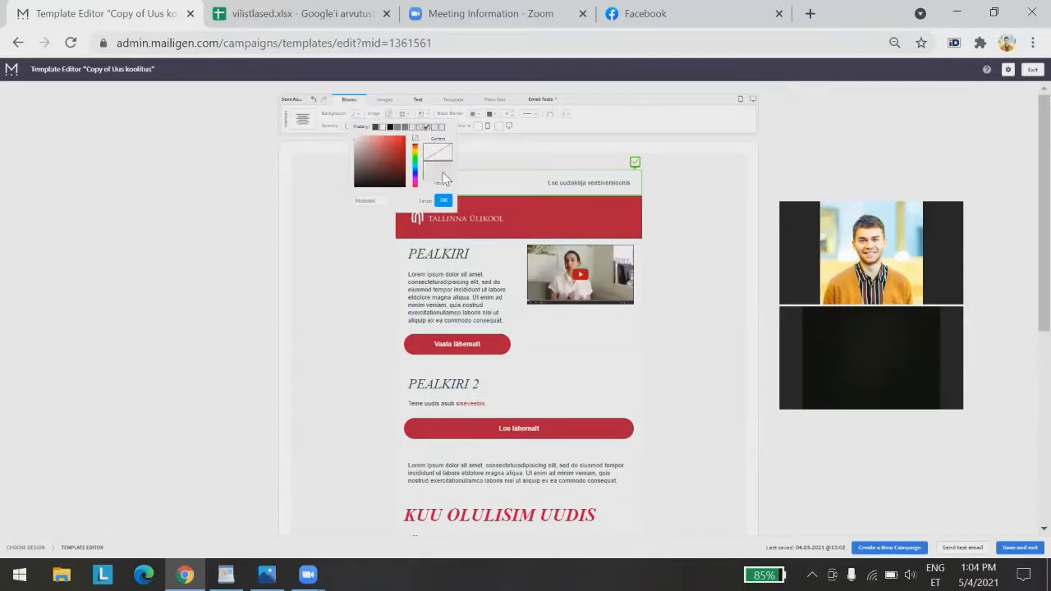
left_click(443, 202)
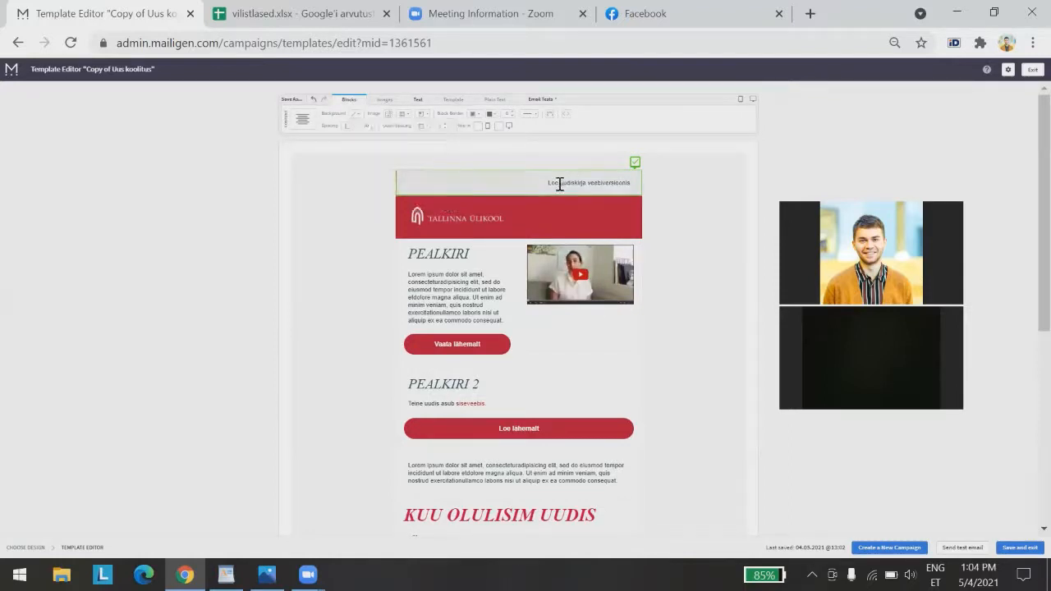
Set the header link text colour to a red hex value ending in ff23
left_click(558, 184)
left_click_drag(547, 184, 631, 184)
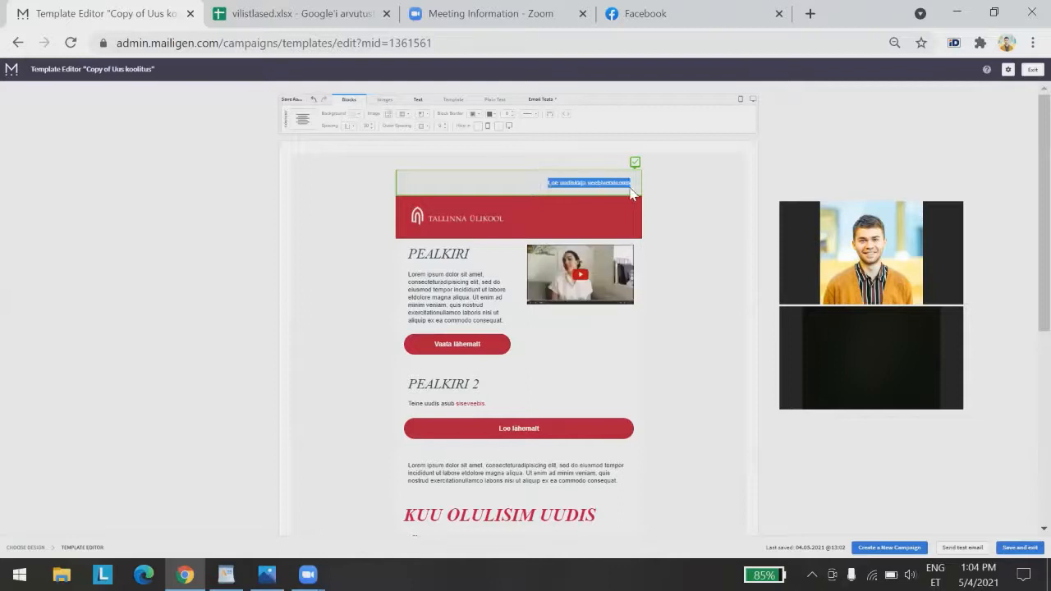
left_click(266, 229)
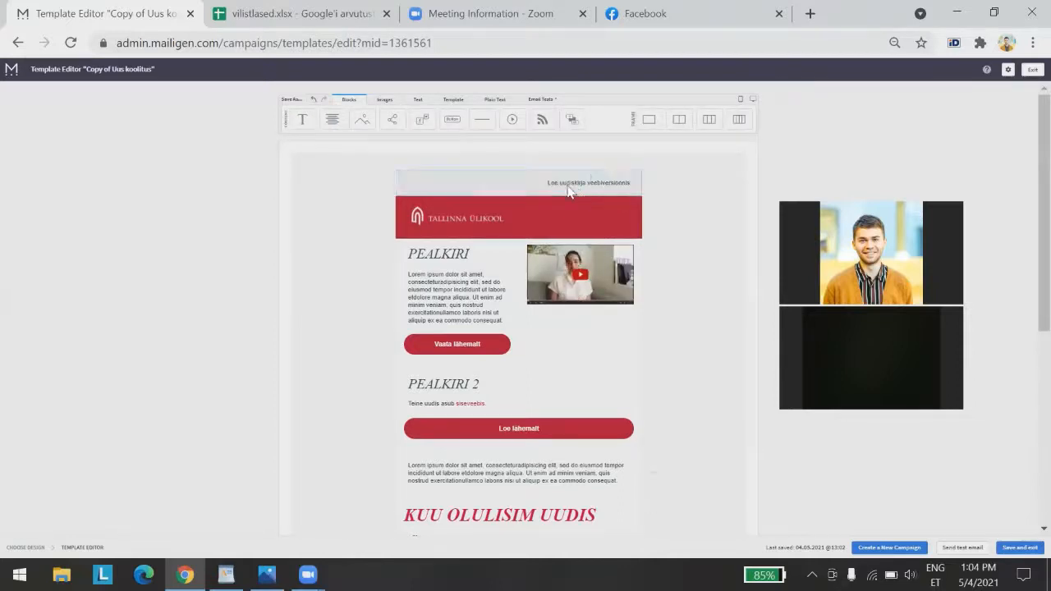
left_click_drag(547, 183, 632, 186)
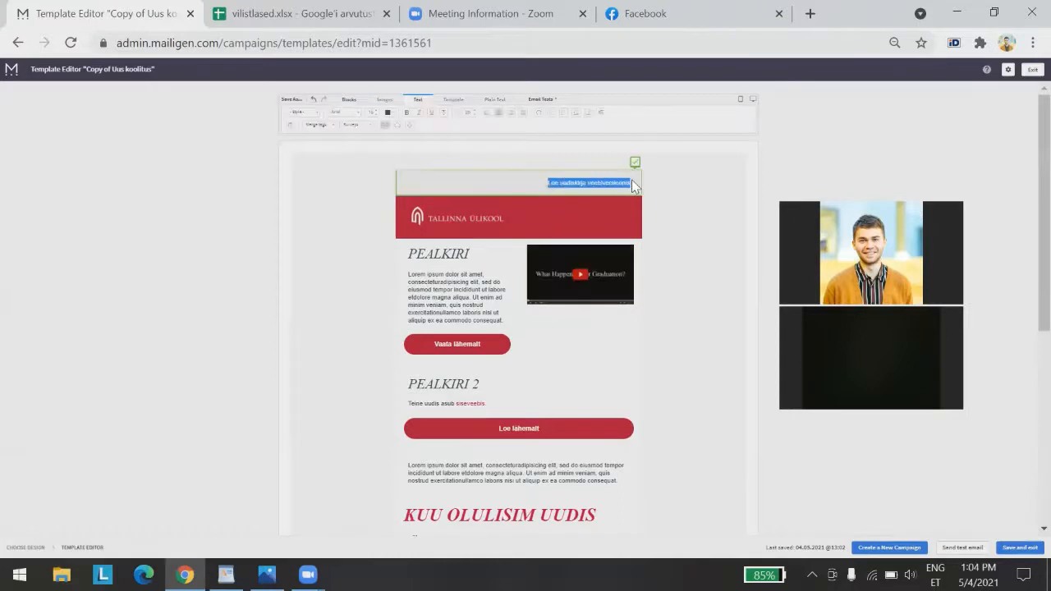
left_click(387, 113)
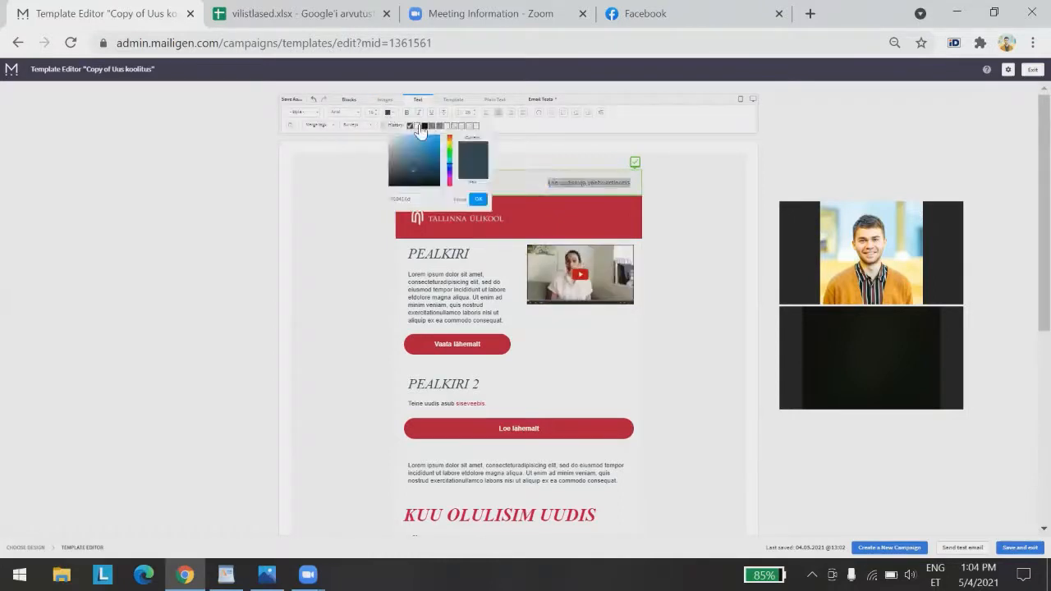
left_click(469, 126)
left_click(392, 199)
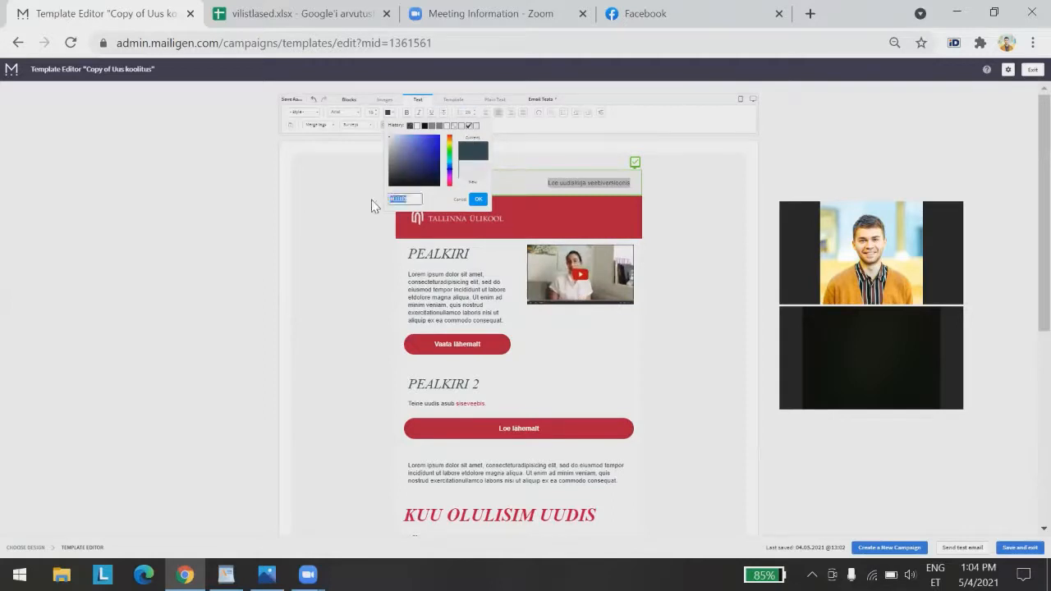
left_click(415, 200)
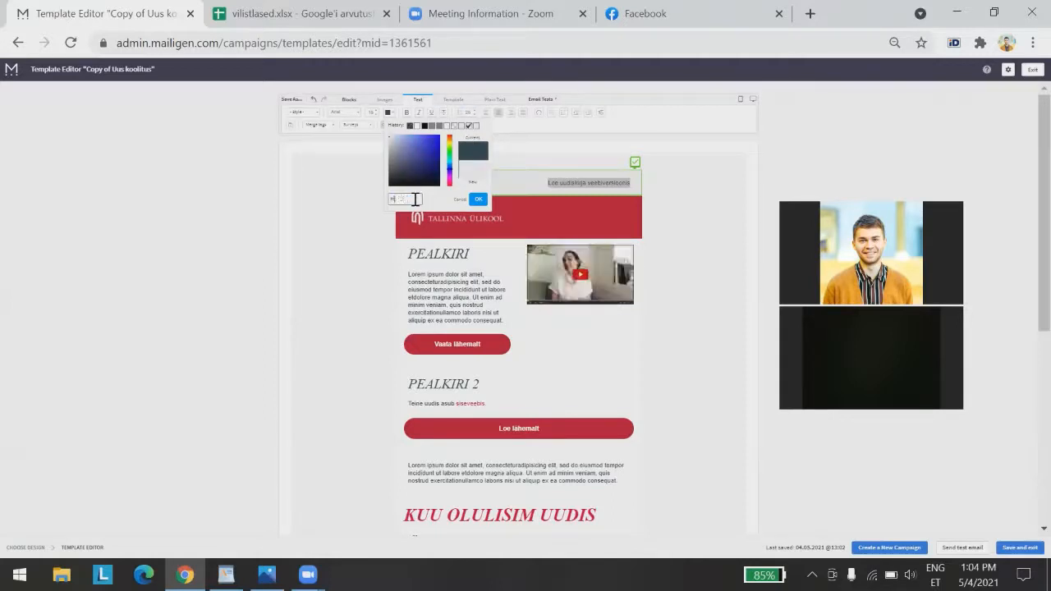
type("ff")
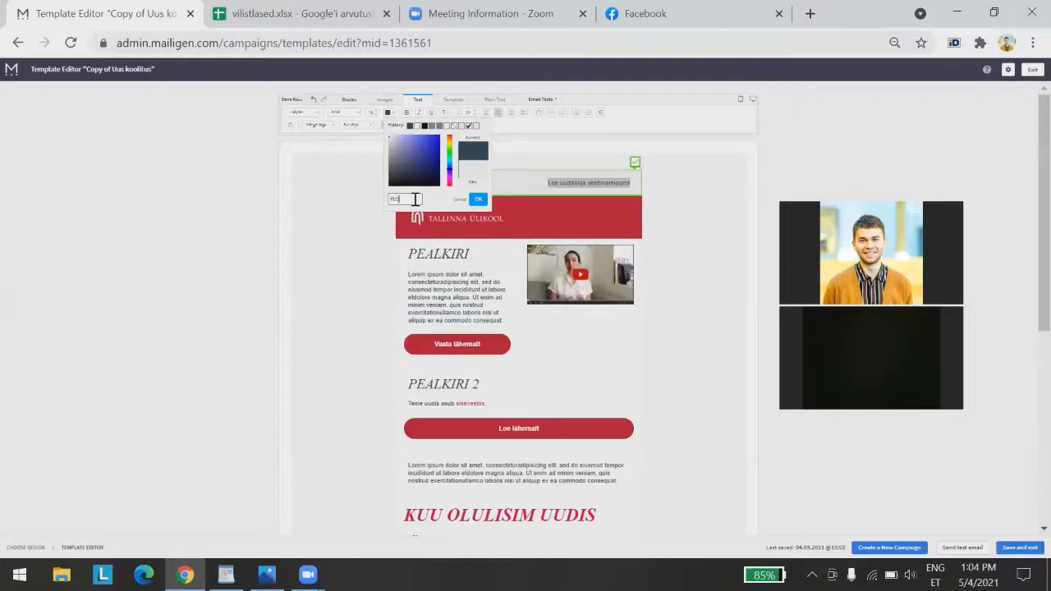
type("234")
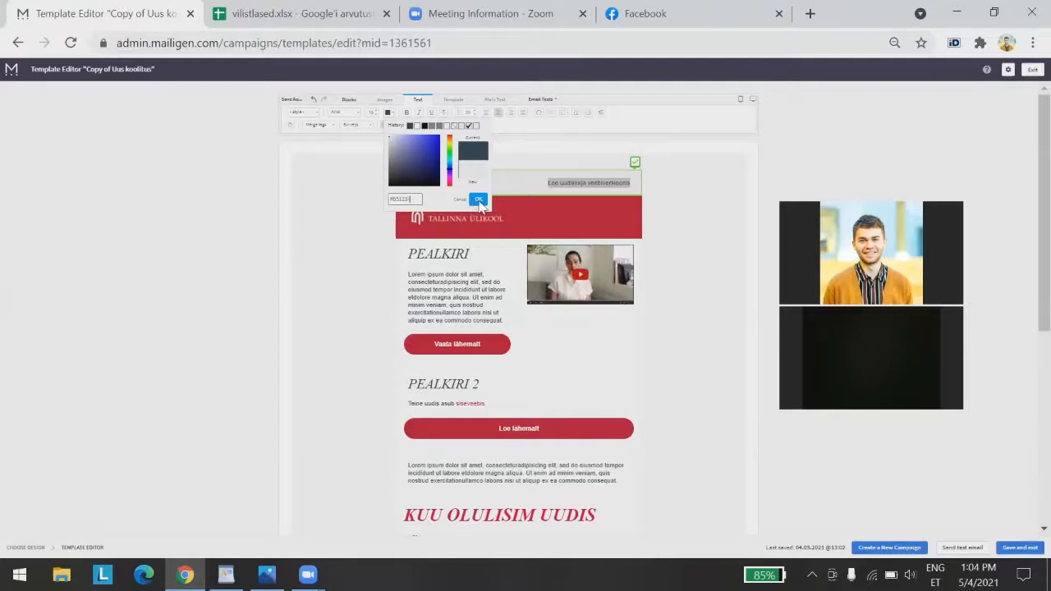
left_click(477, 199)
Apply the red colour to the rest of the header text
left_click(528, 180)
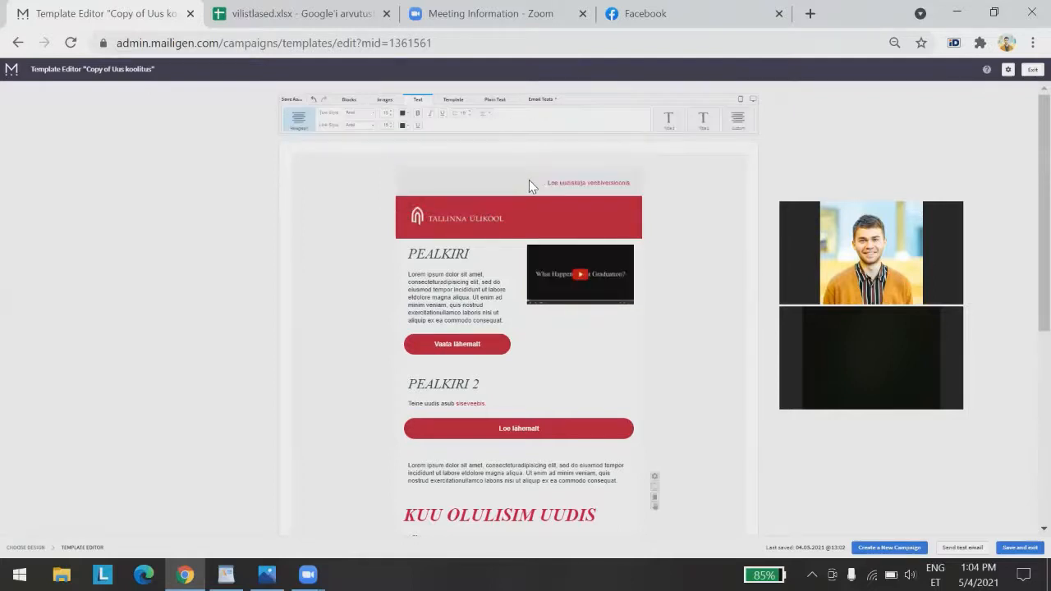
left_click_drag(546, 180, 635, 181)
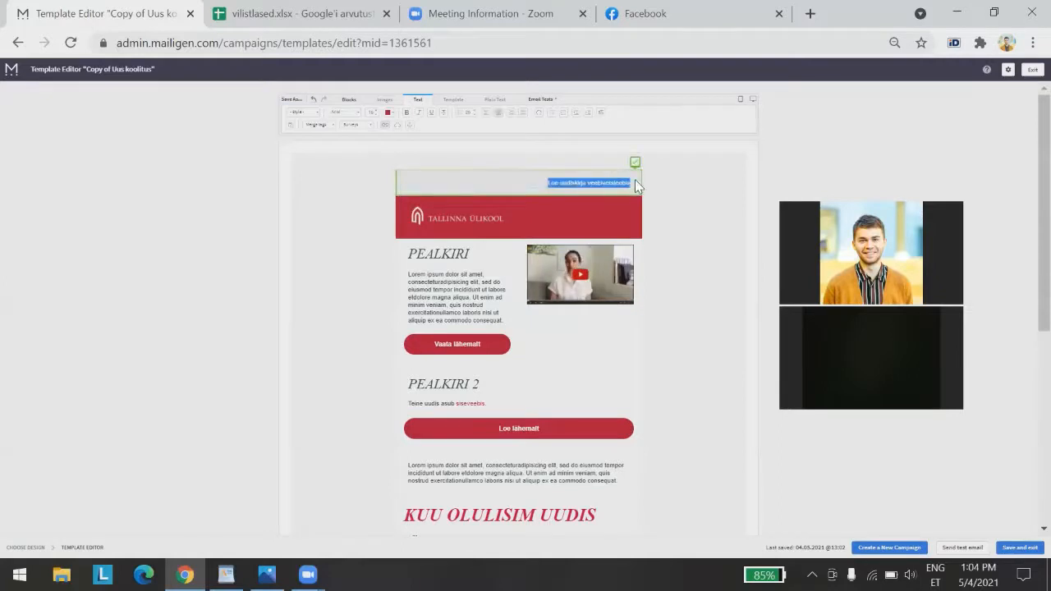
left_click(402, 112)
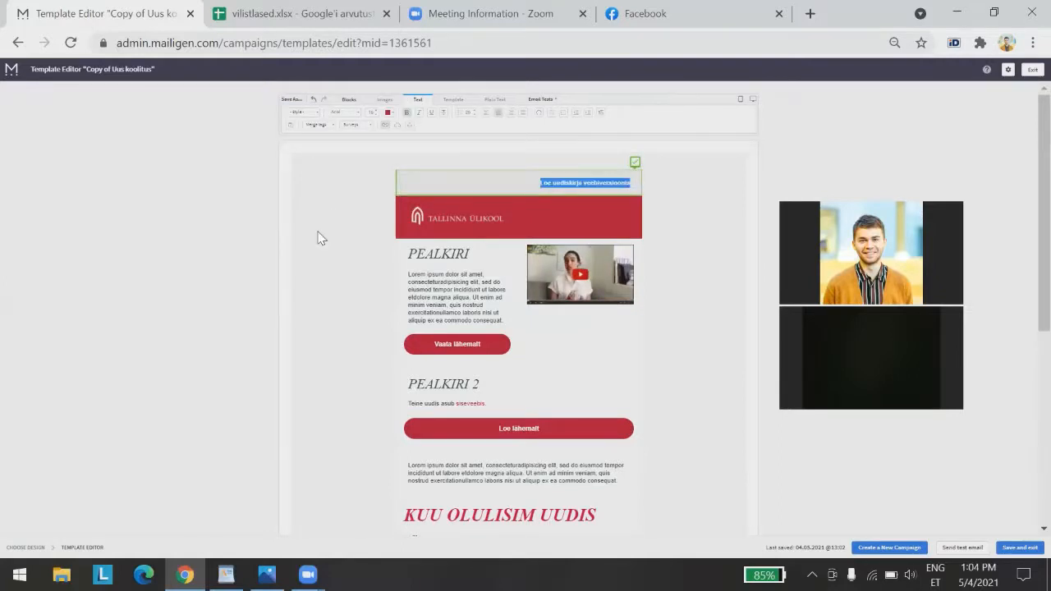
left_click(220, 326)
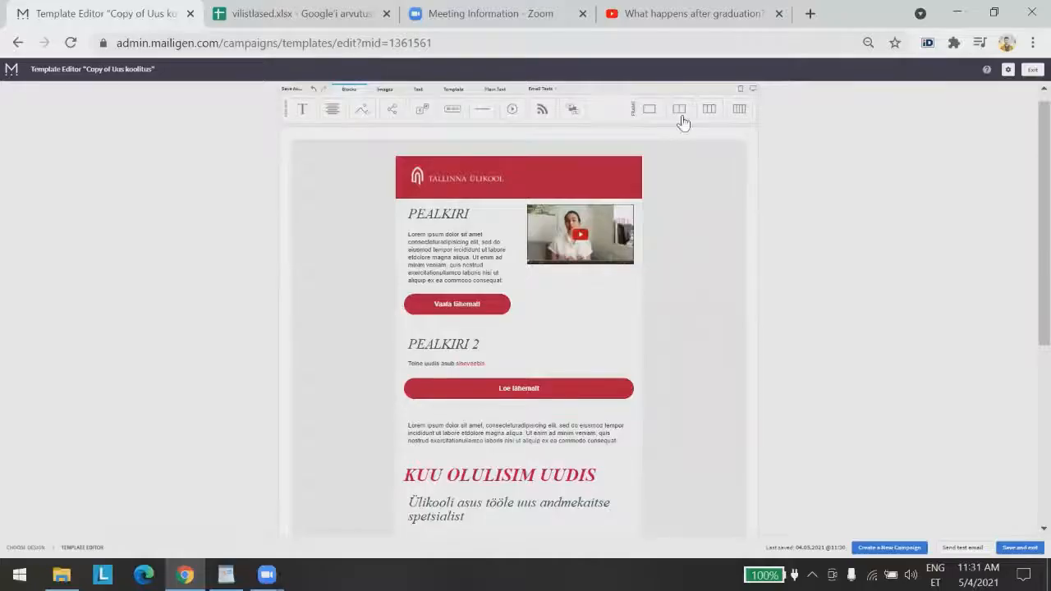
Review the template and save it as 'Copy of Uus koolitus'
scroll(798, 279, "down", 3)
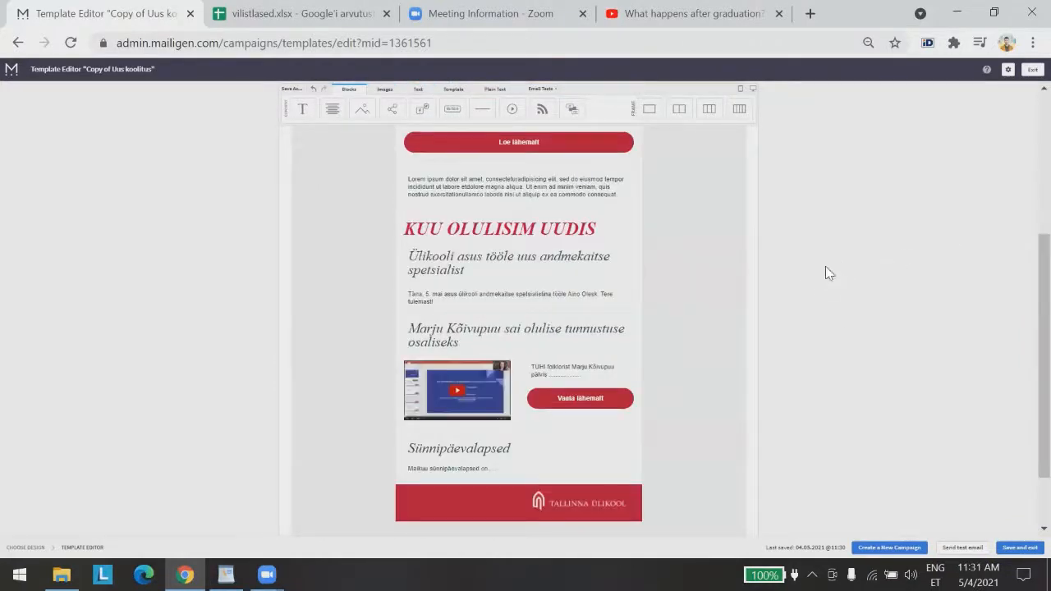
scroll(813, 295, "up", 3)
scroll(845, 345, "down", 1)
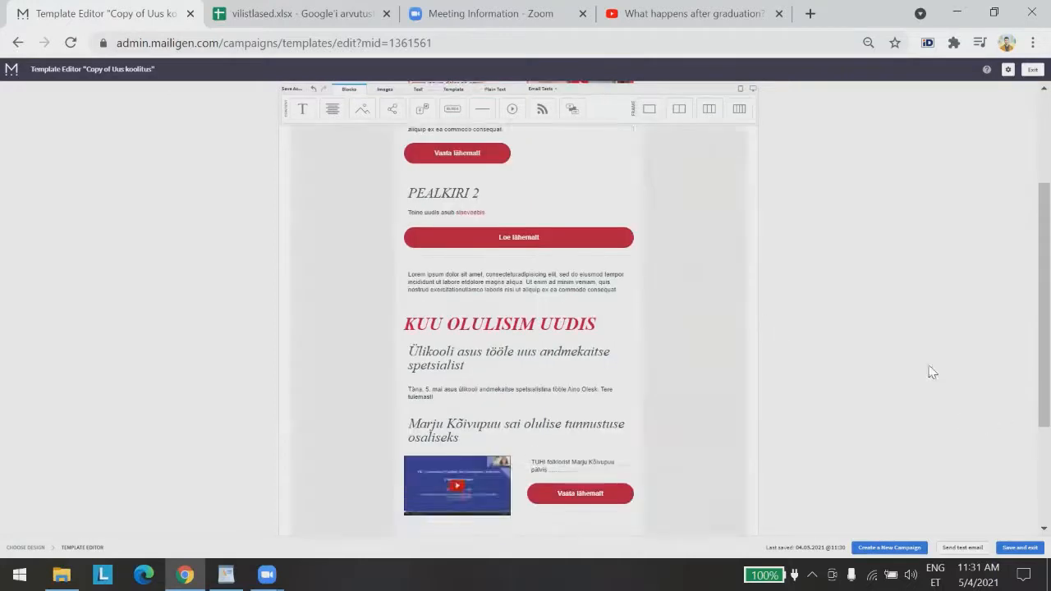
left_click(889, 547)
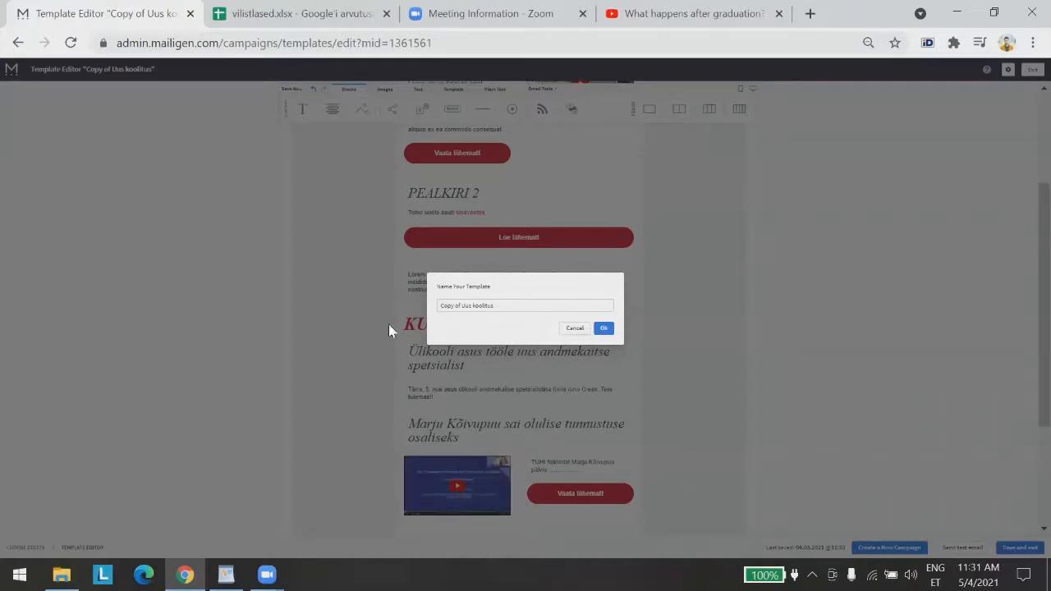
left_click(611, 328)
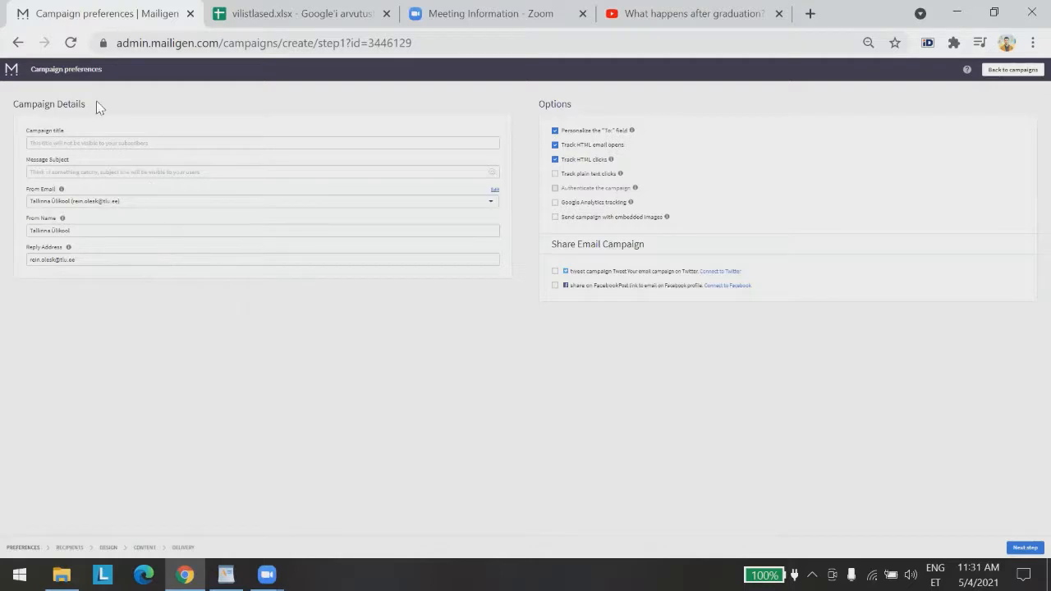
Enter campaign title 'minu esimene uudiskiri (test)' and subject 'TLÜ uudiskiri mai 2021'
left_click(167, 140)
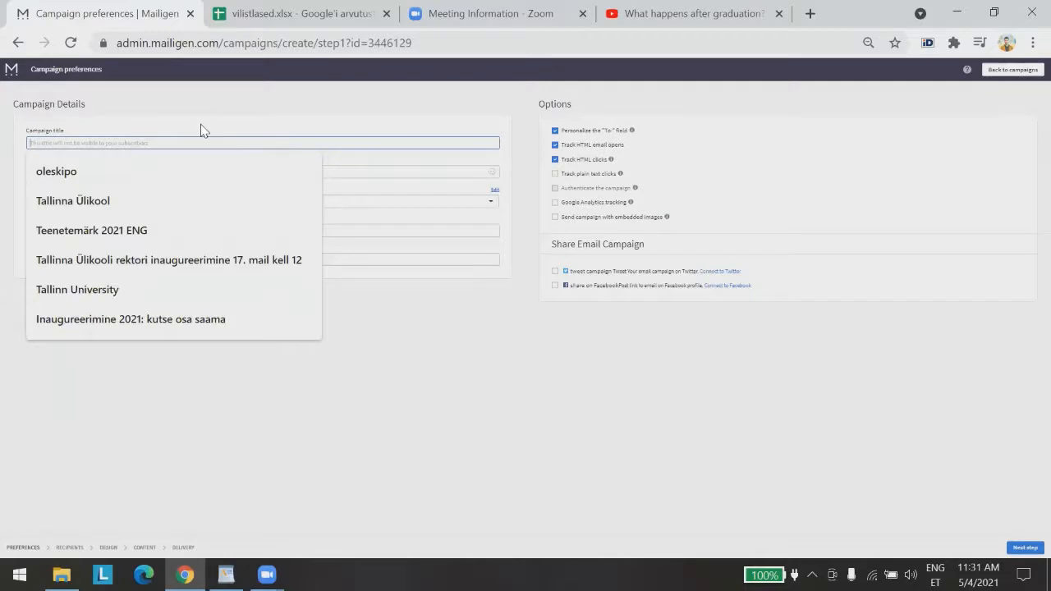
type("minu esime")
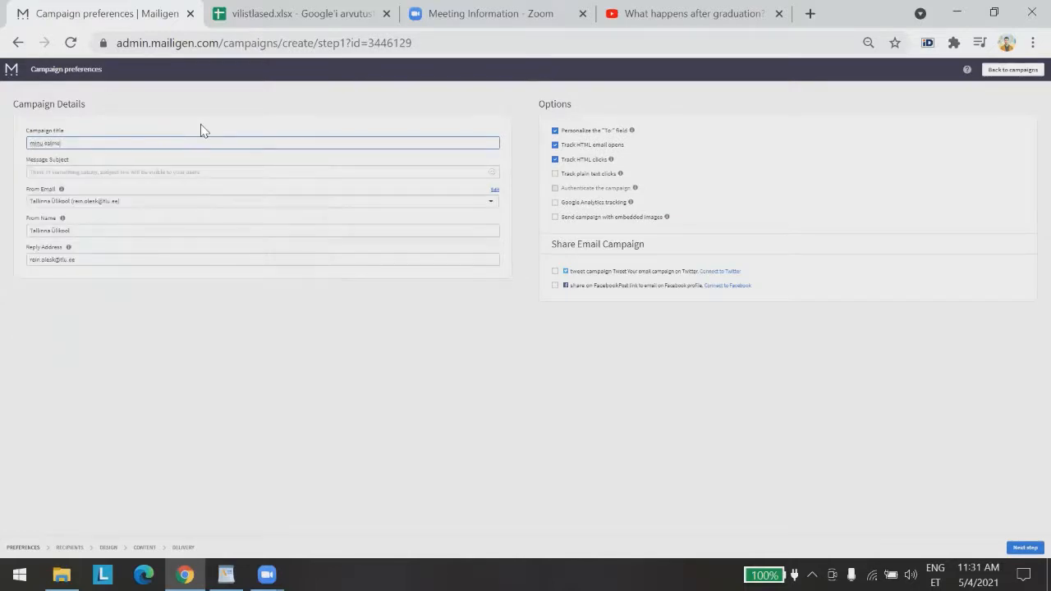
type("ne uudiskiri (test)")
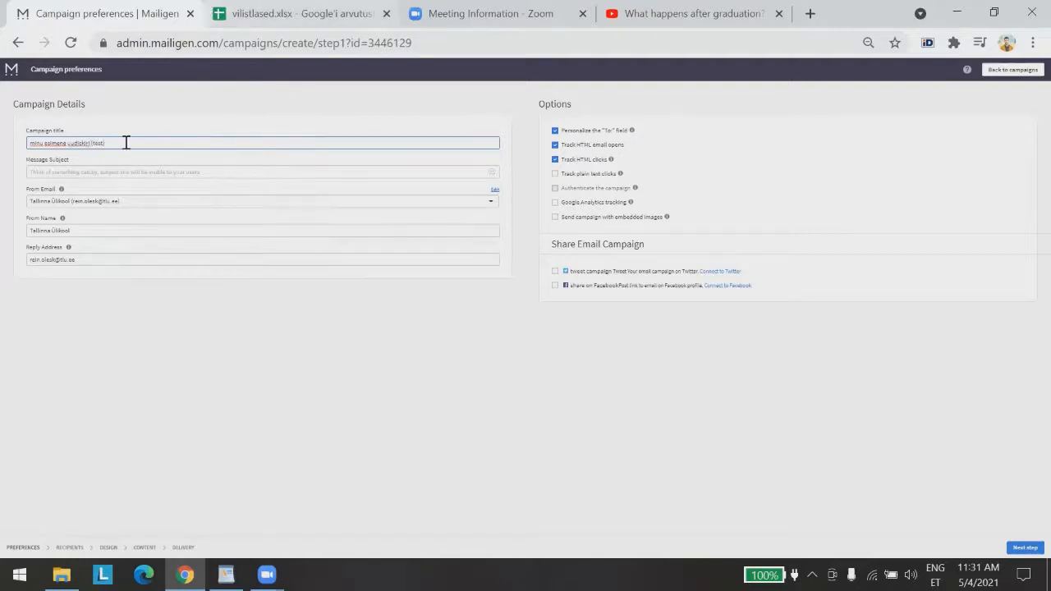
left_click(75, 173)
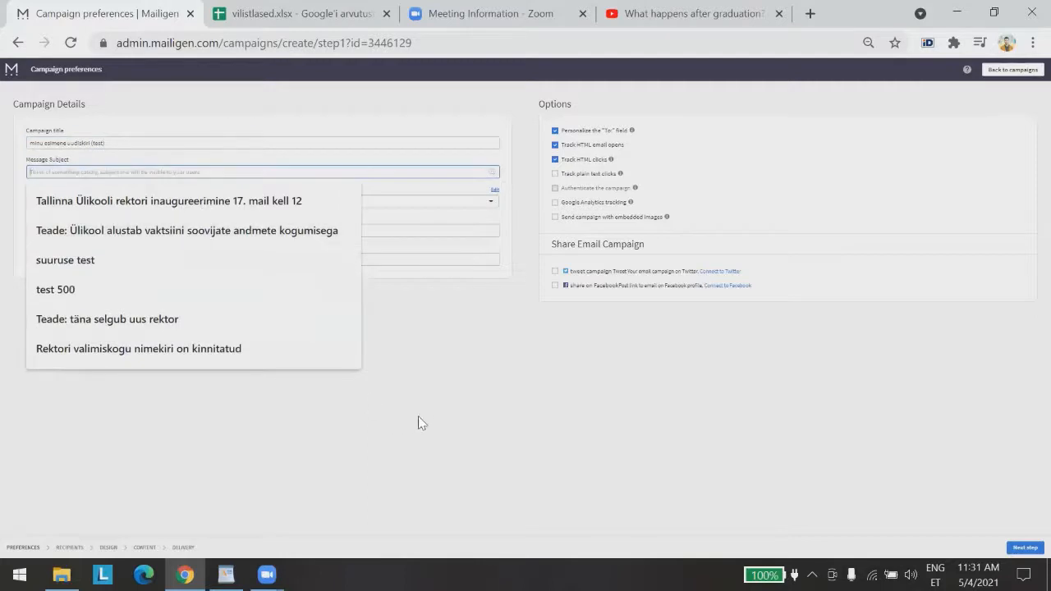
left_click(419, 406)
left_click(92, 173)
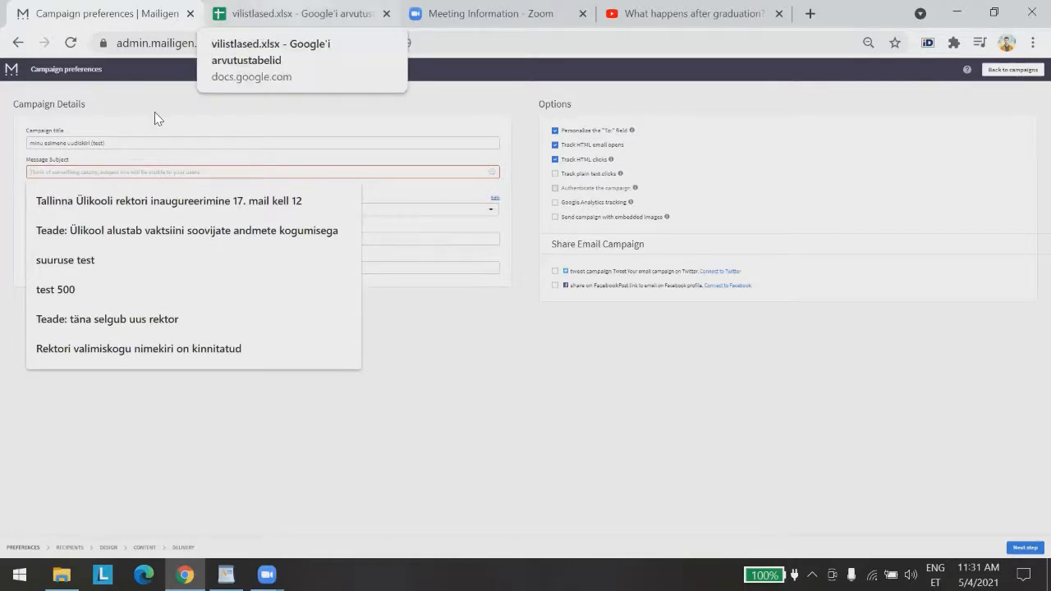
type("TLÜ ")
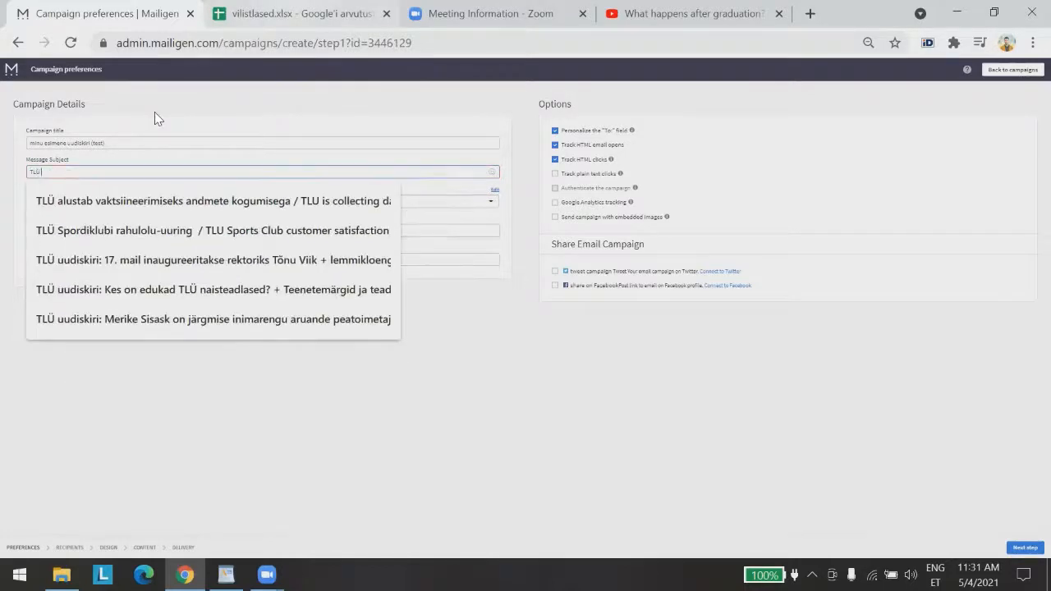
type("uudiskiri:")
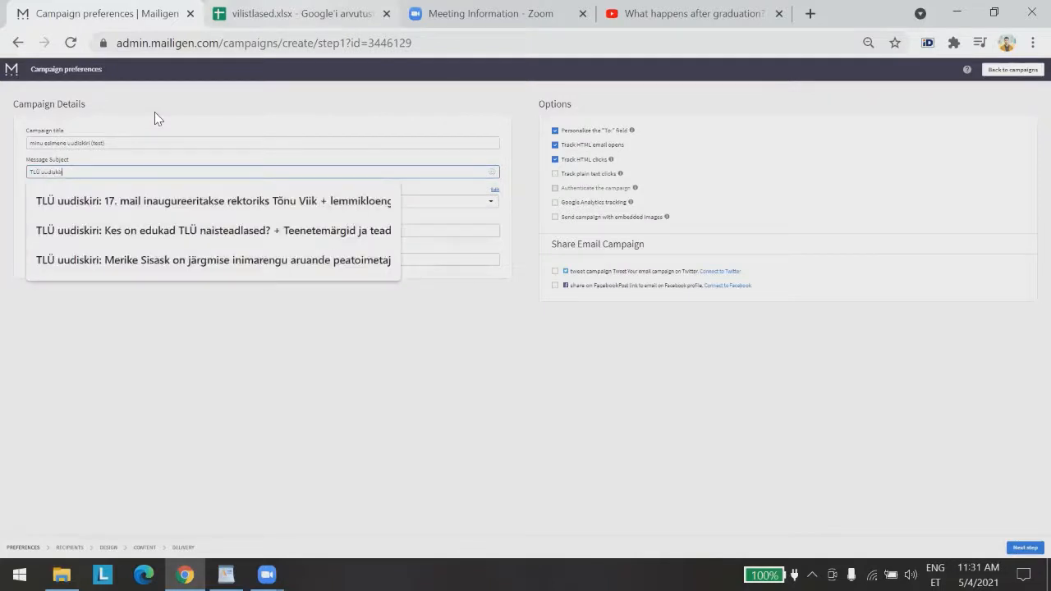
type(" mai 2")
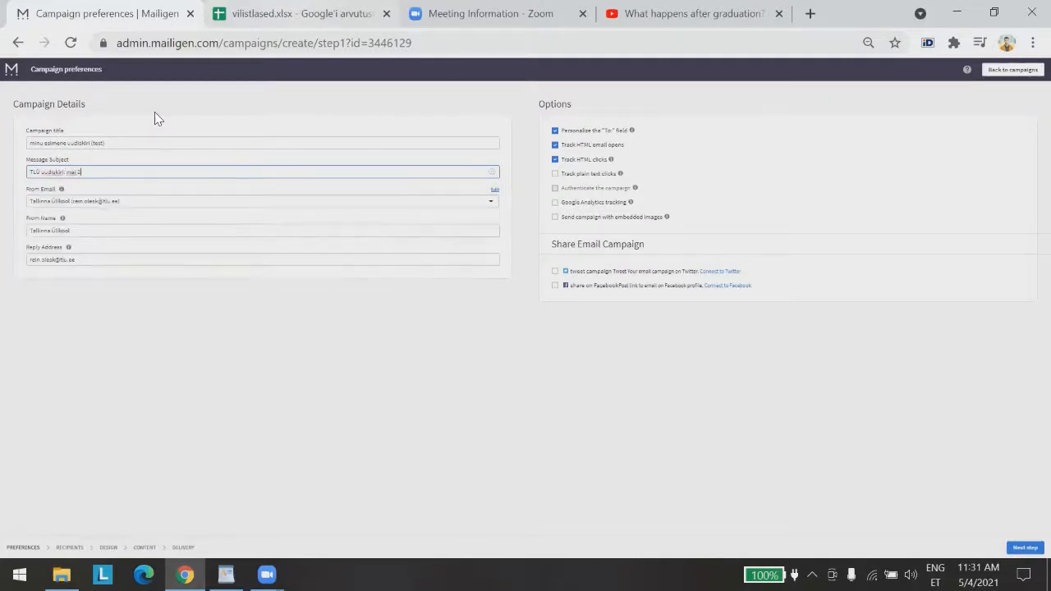
type("021")
left_click(252, 423)
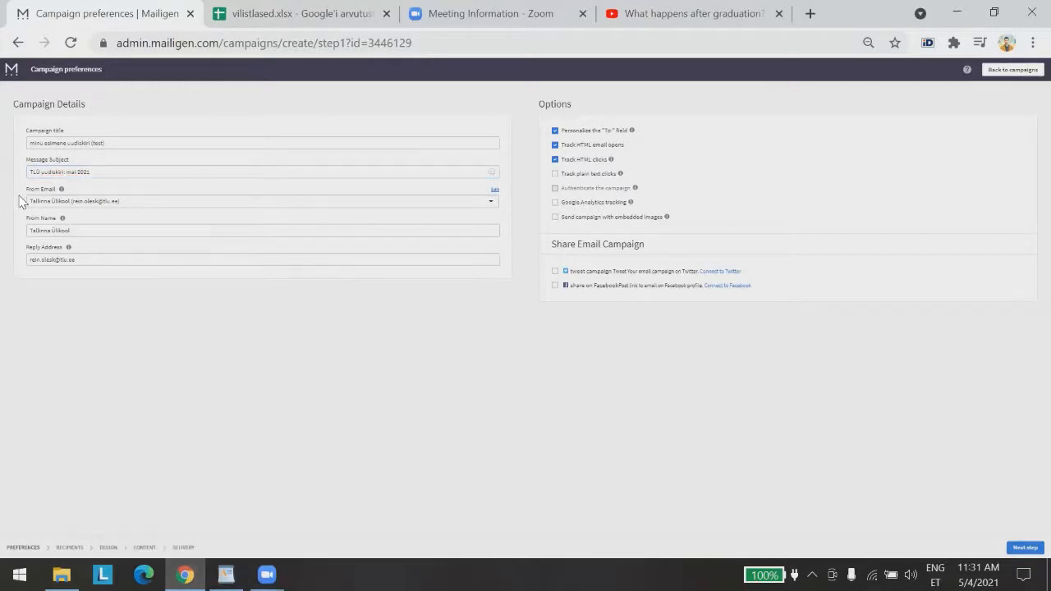
left_click(492, 203)
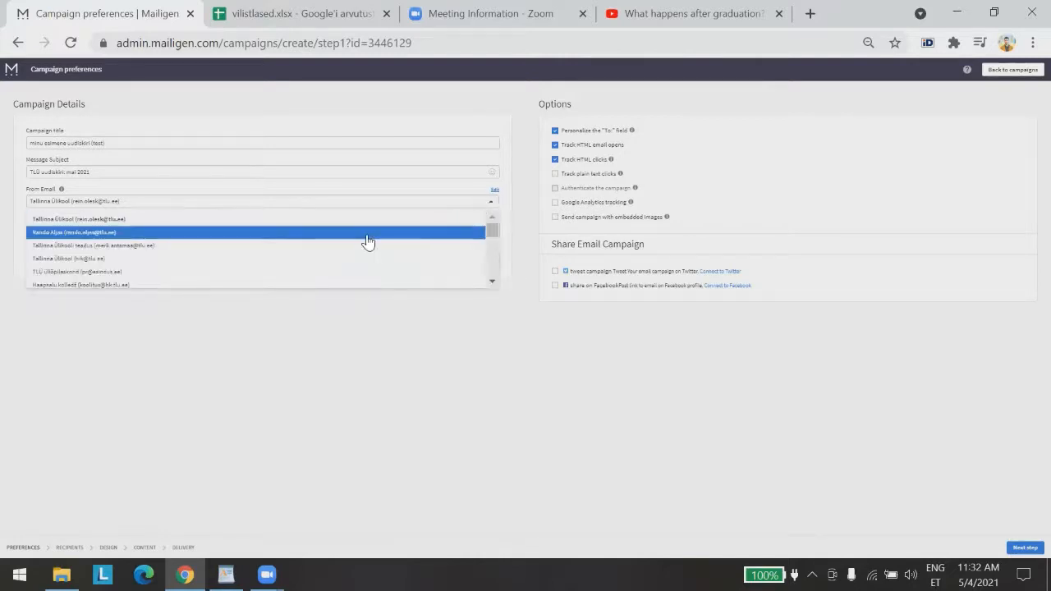
left_click_drag(493, 283, 493, 282)
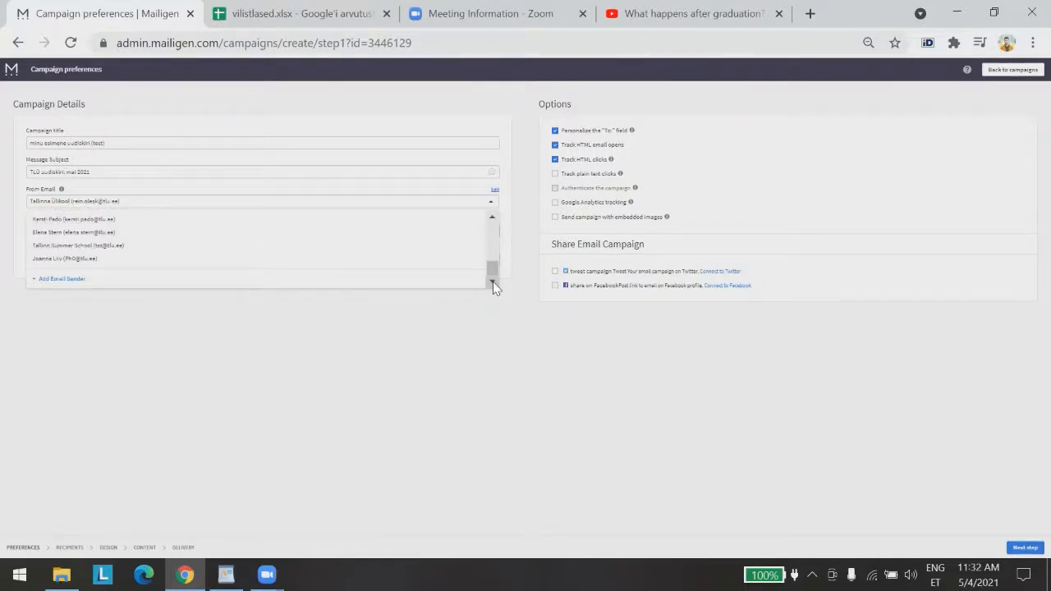
left_click(77, 280)
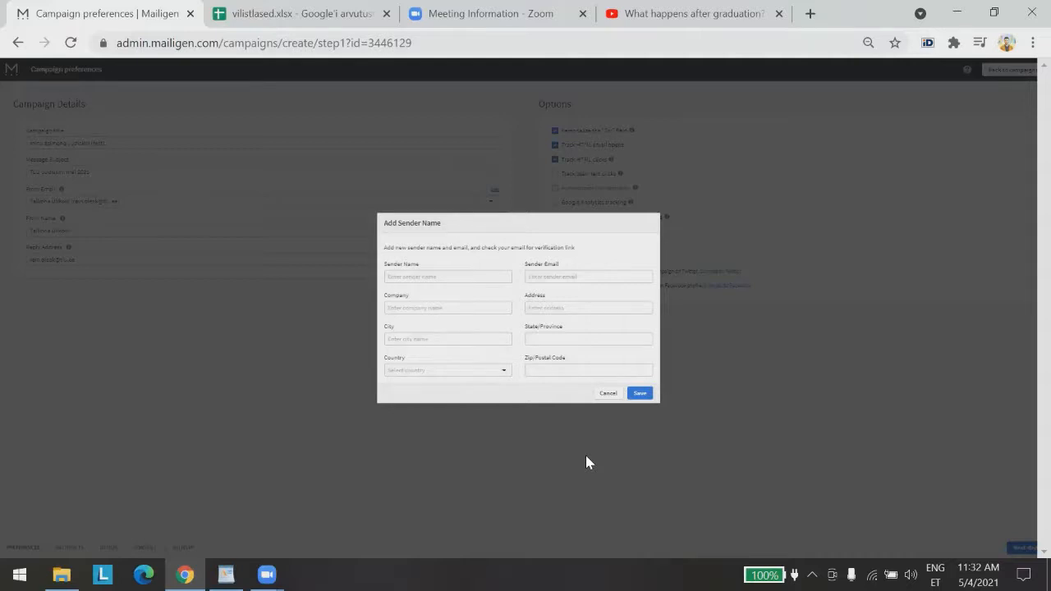
left_click(613, 398)
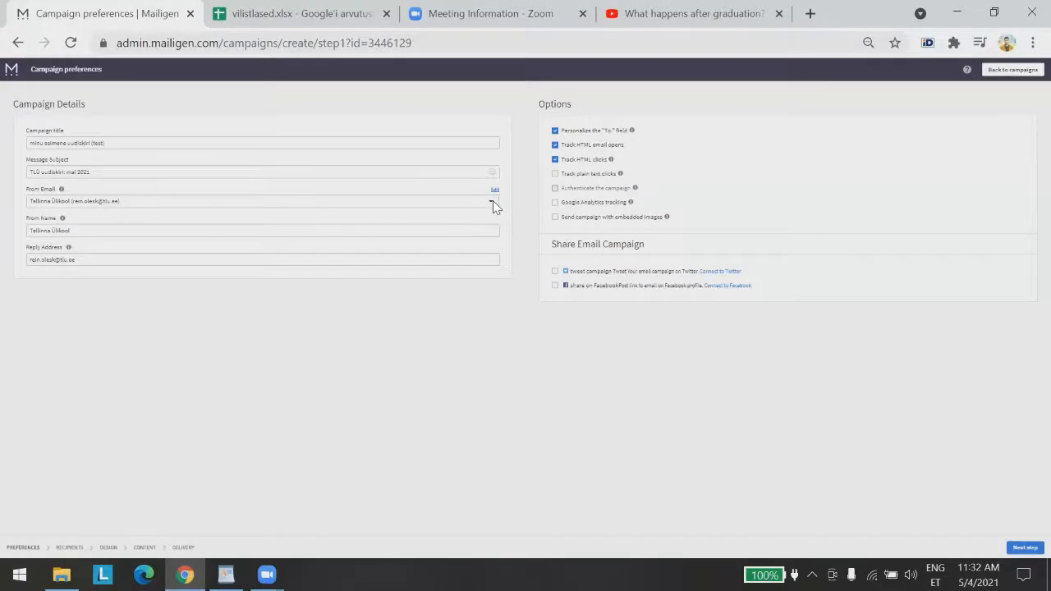
left_click(493, 200)
scroll(365, 263, "down", 1)
scroll(365, 263, "down", 5)
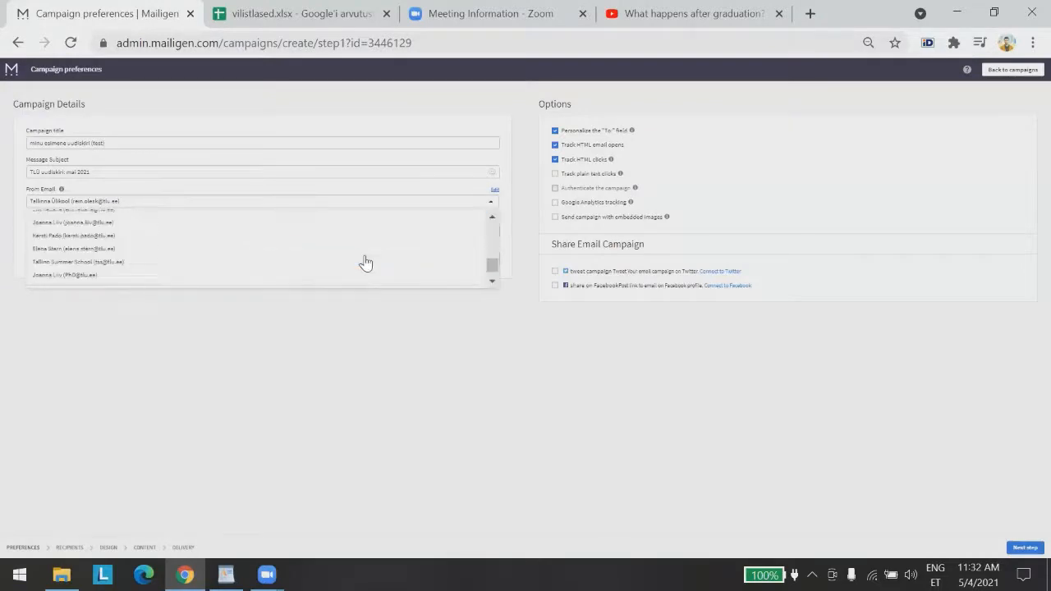
left_click(382, 375)
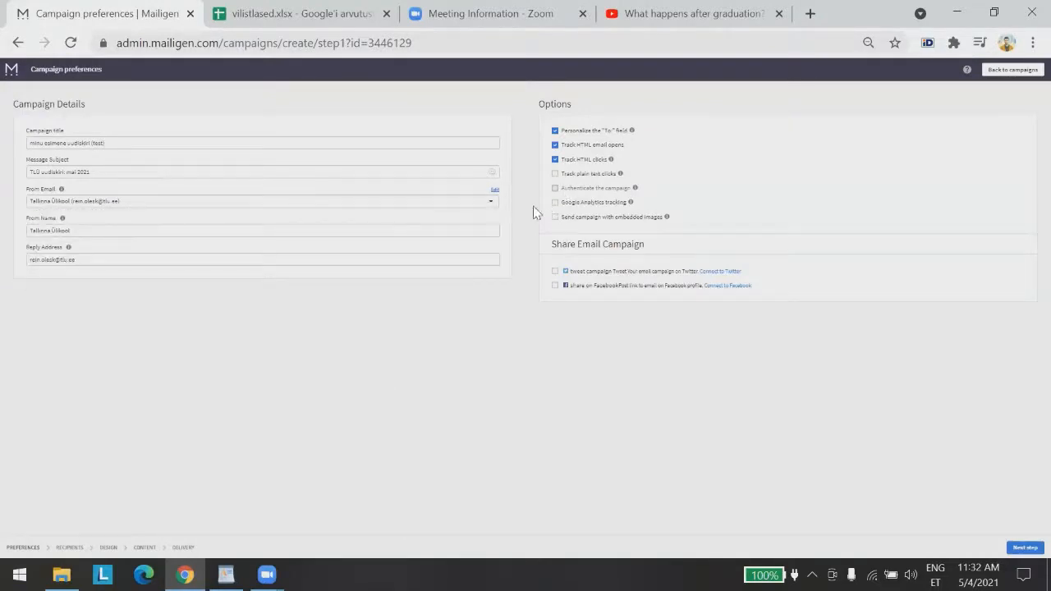
left_click(490, 202)
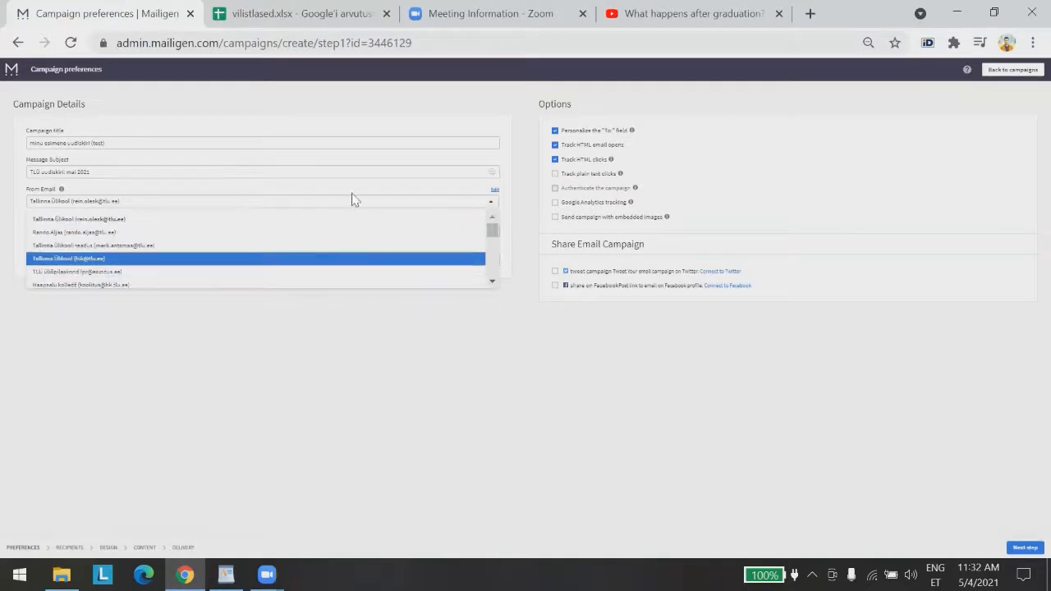
Keep the Tallinna Ülikool sender, set From Name to 'Haridusteaduste instituut', and enable embedded images
left_click(126, 220)
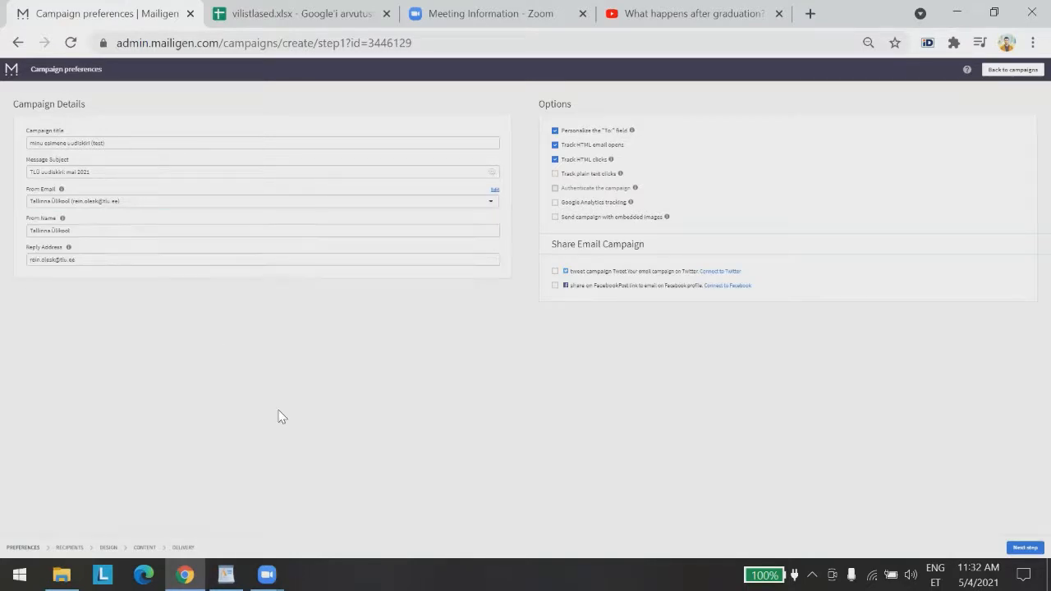
left_click(95, 230)
left_click(435, 408)
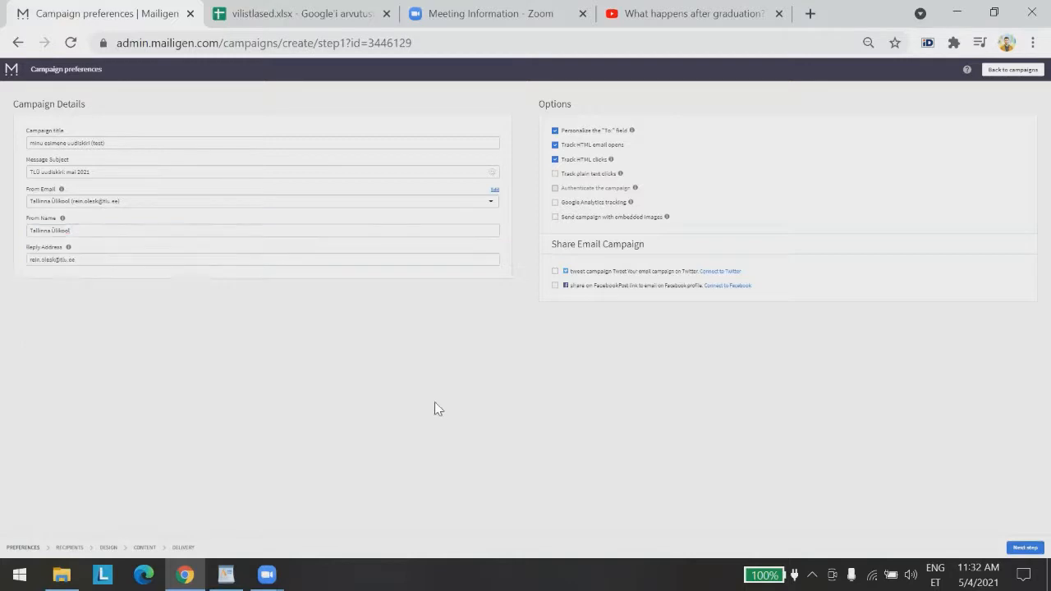
triple_click(100, 232)
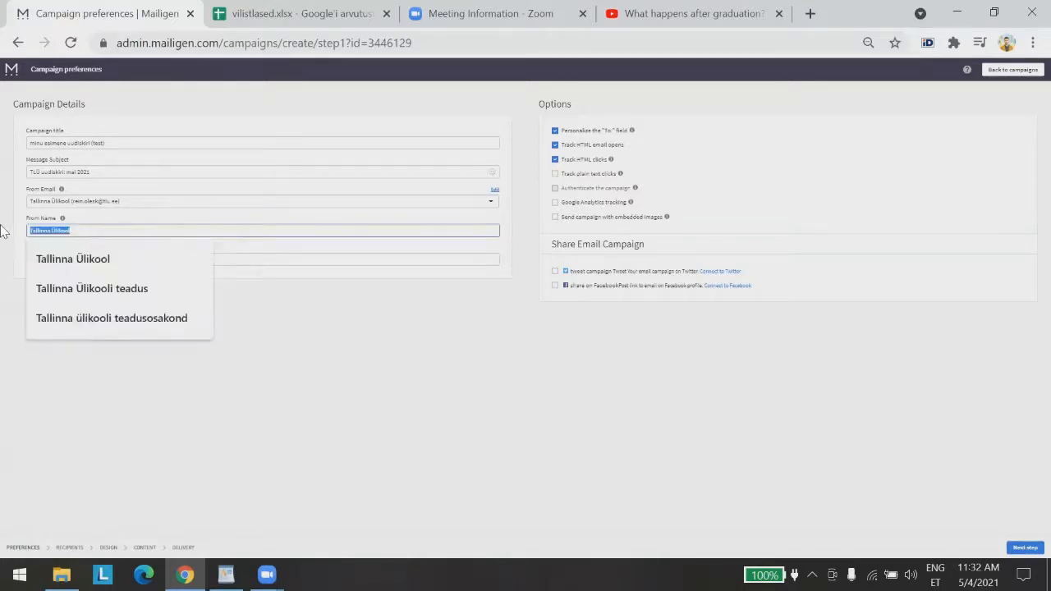
type("Ile")
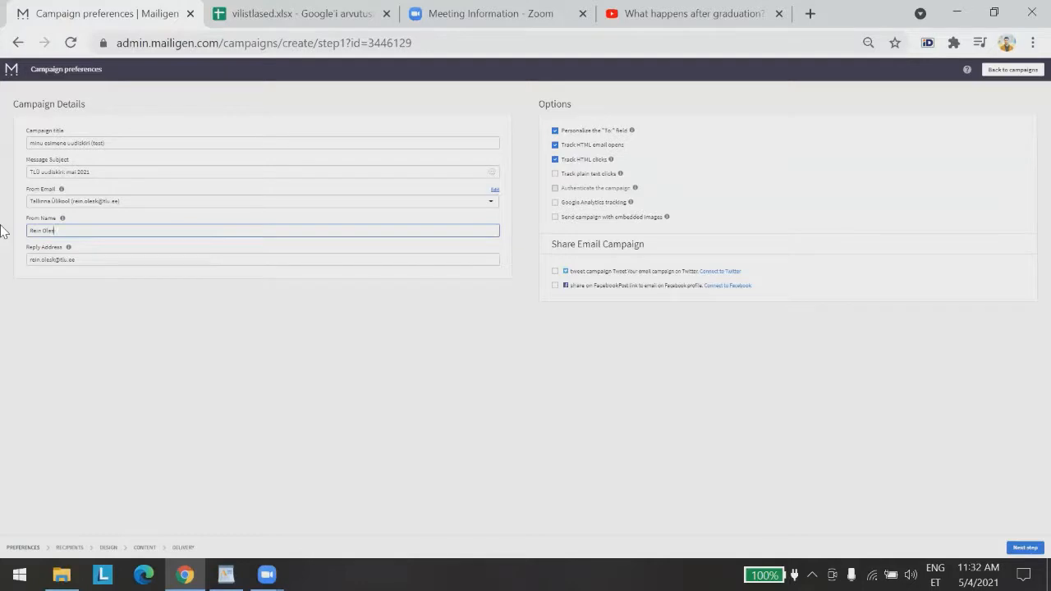
left_click(66, 289)
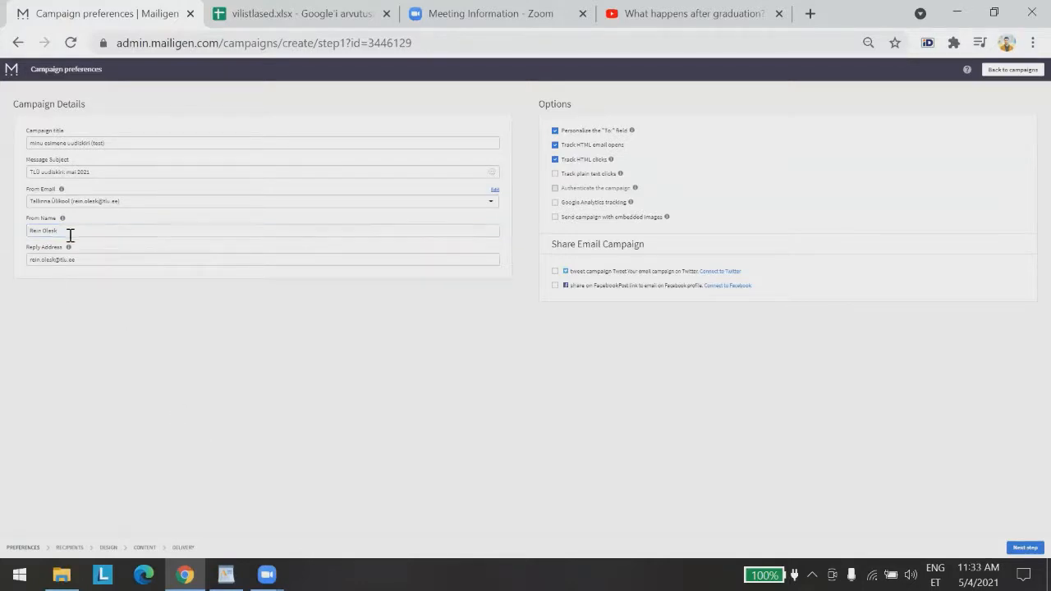
left_click_drag(80, 229, 1, 225)
type("Har")
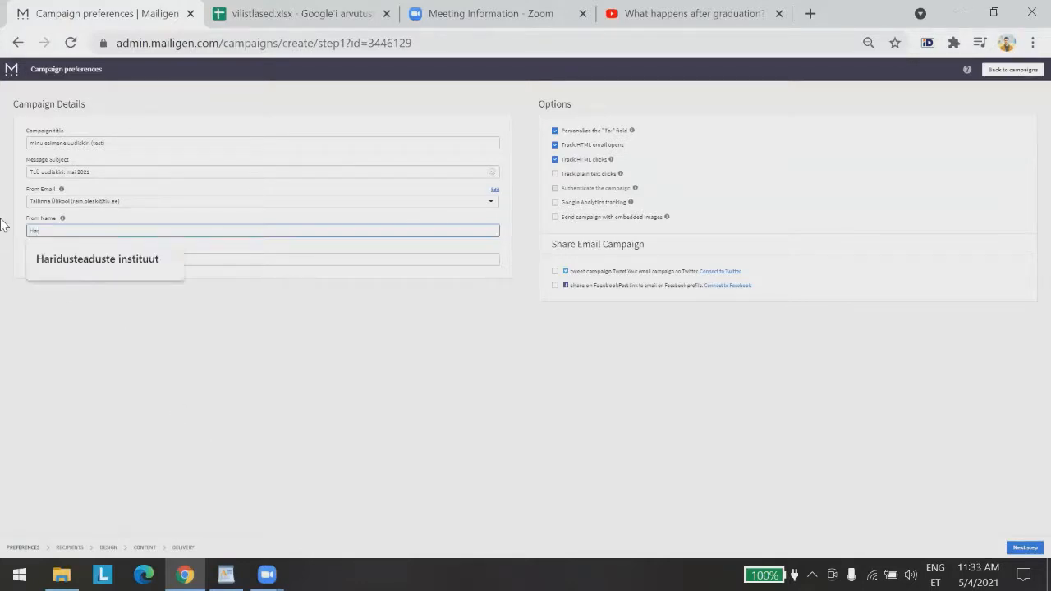
type("idusteaduste instituut")
left_click(66, 259)
left_click(469, 372)
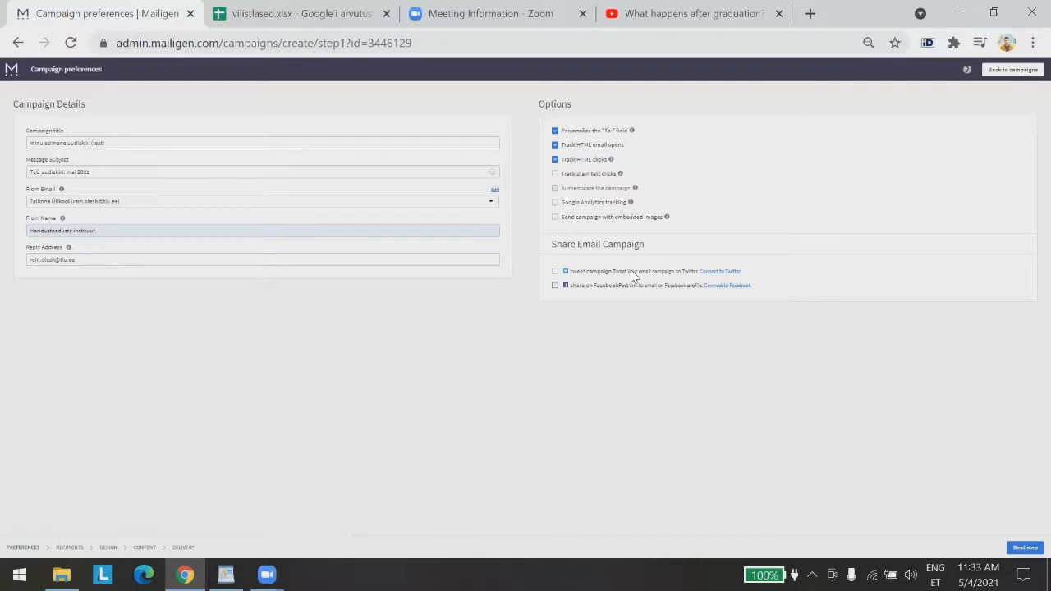
left_click(555, 217)
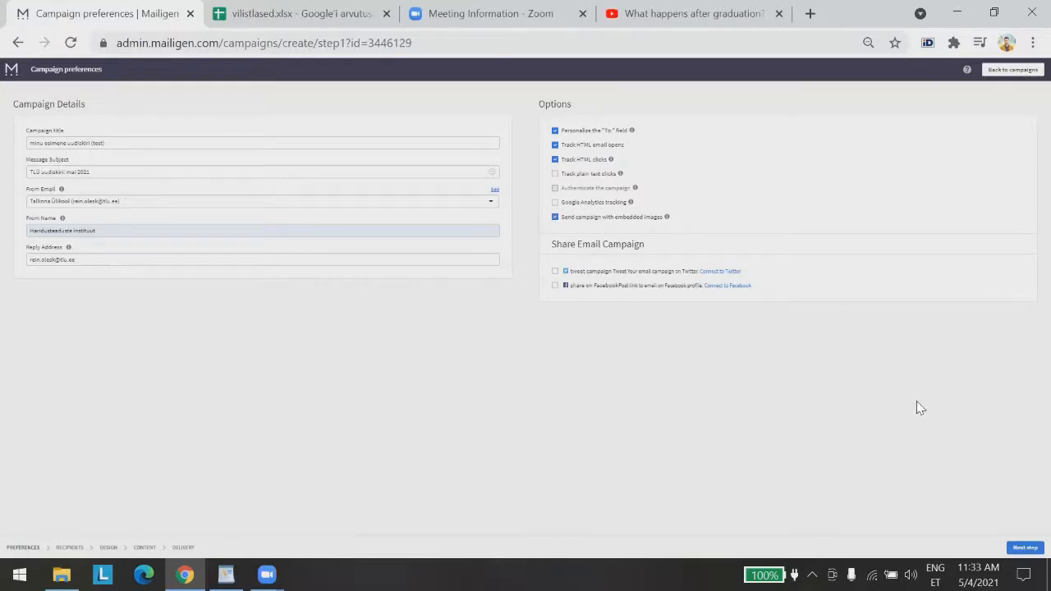
left_click(1024, 546)
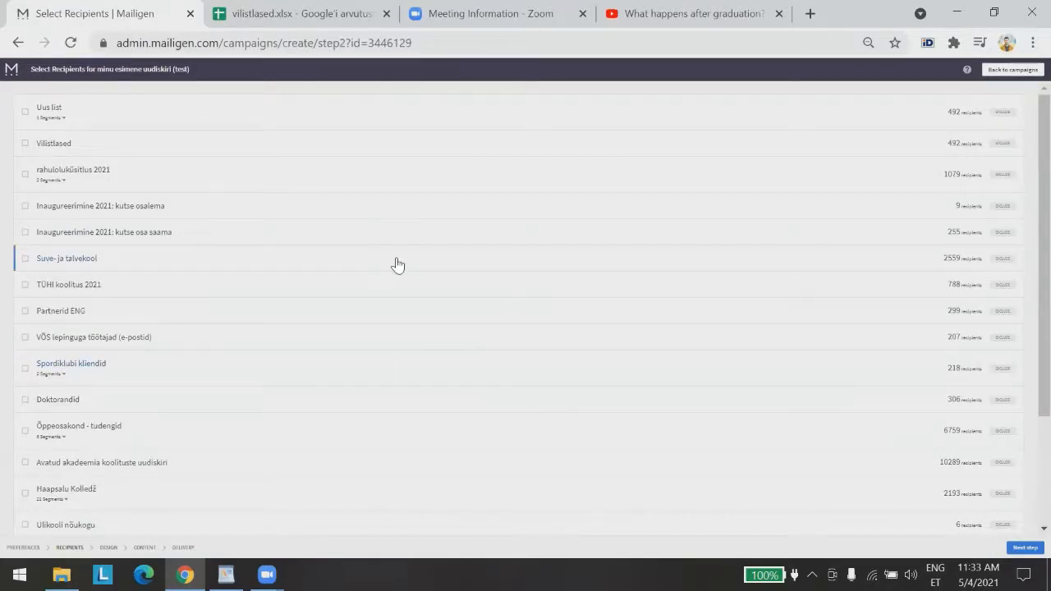
Expand Uus list and try its Vilistlased ENG segment as recipients
scroll(340, 258, "down", 3)
scroll(340, 293, "up", 3)
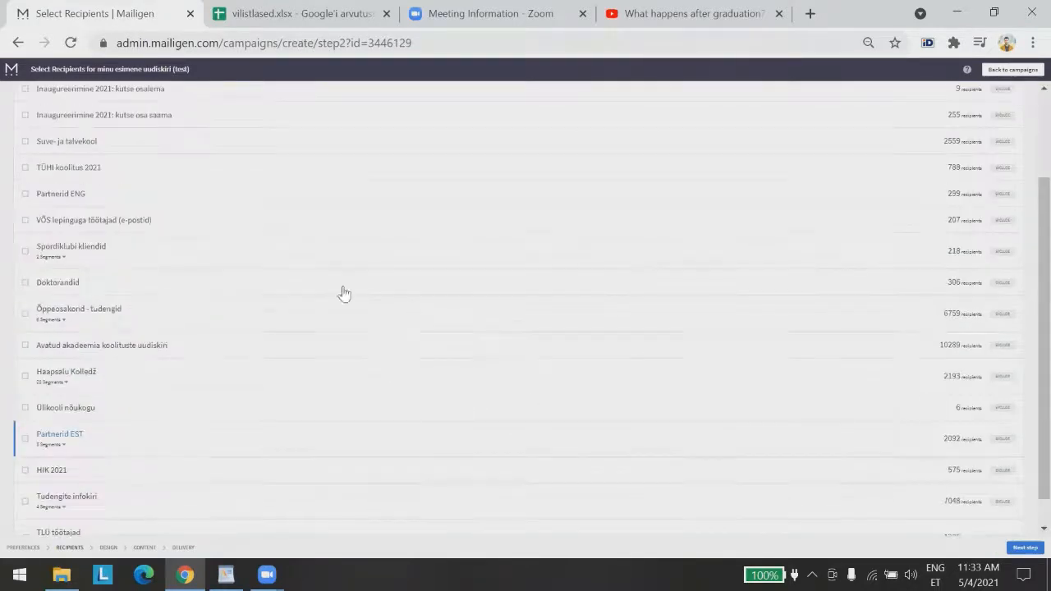
scroll(287, 279, "down", 3)
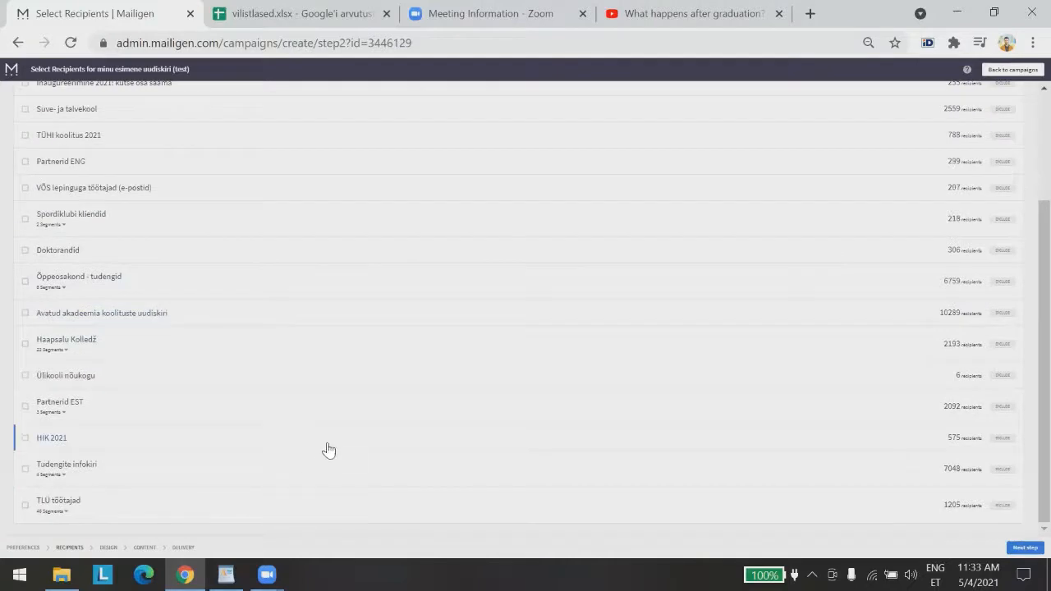
scroll(324, 447, "up", 3)
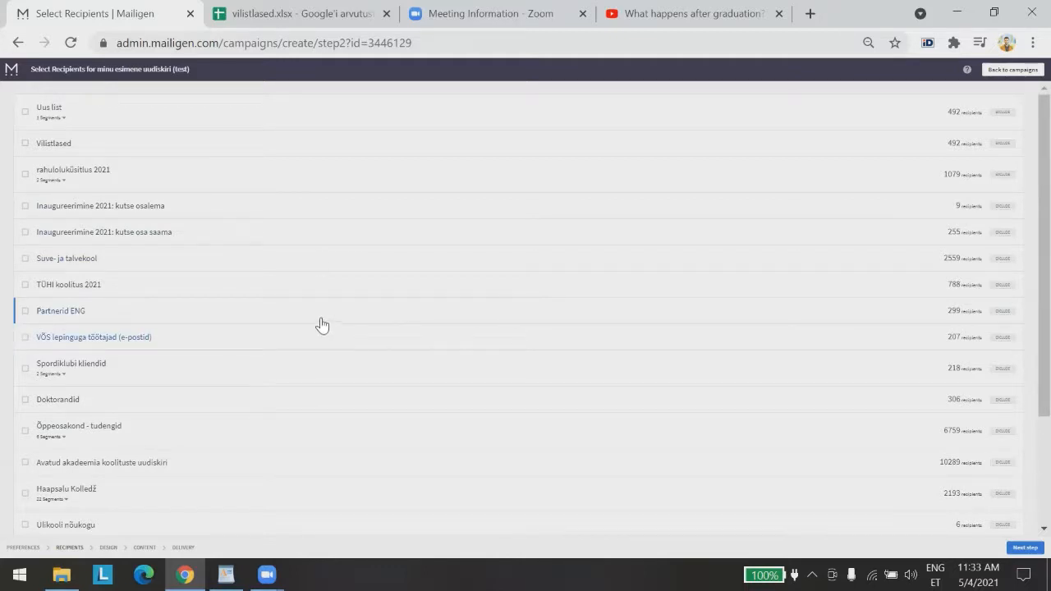
left_click(61, 119)
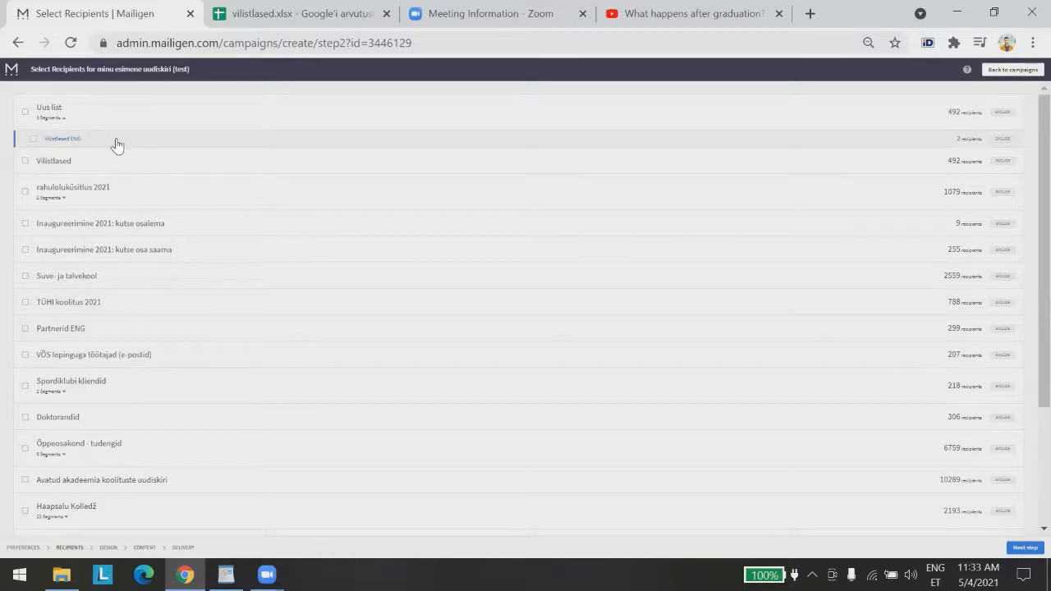
left_click(64, 120)
left_click(64, 119)
left_click(33, 140)
left_click(33, 141)
scroll(320, 264, "down", 3)
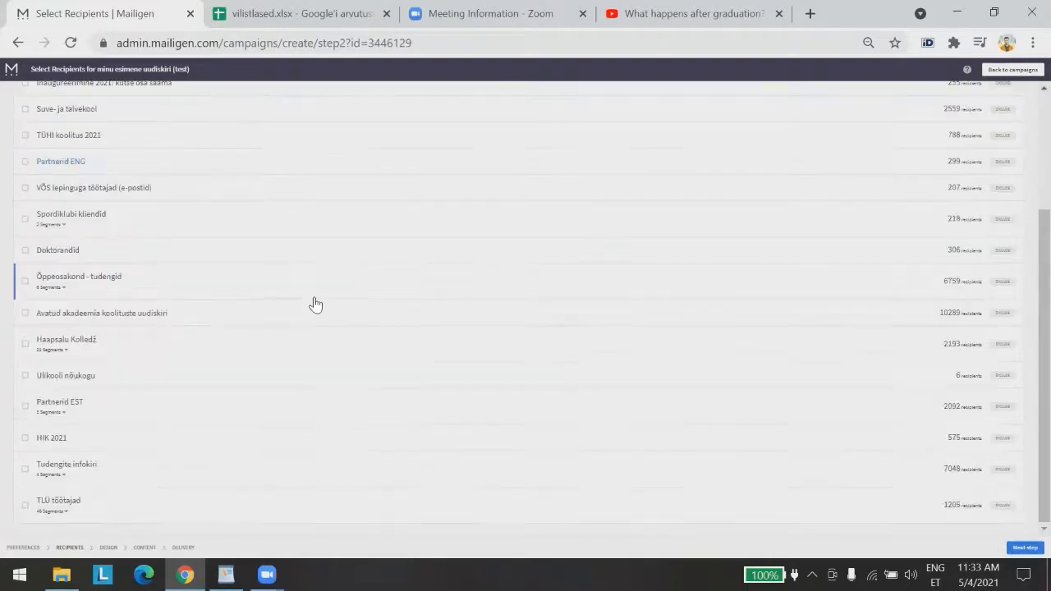
scroll(268, 333, "up", 3)
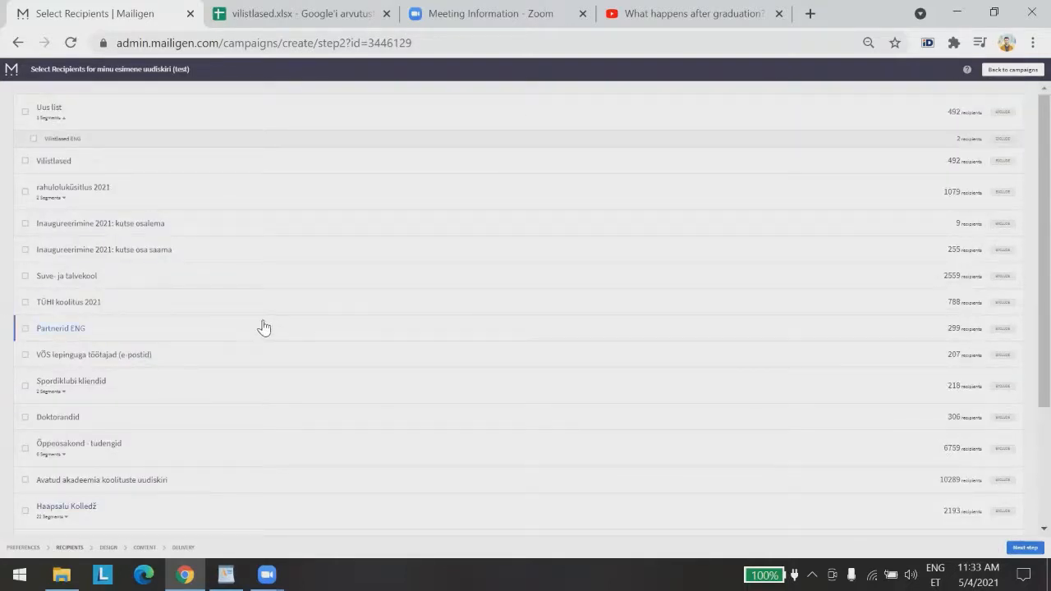
scroll(265, 312, "down", 2)
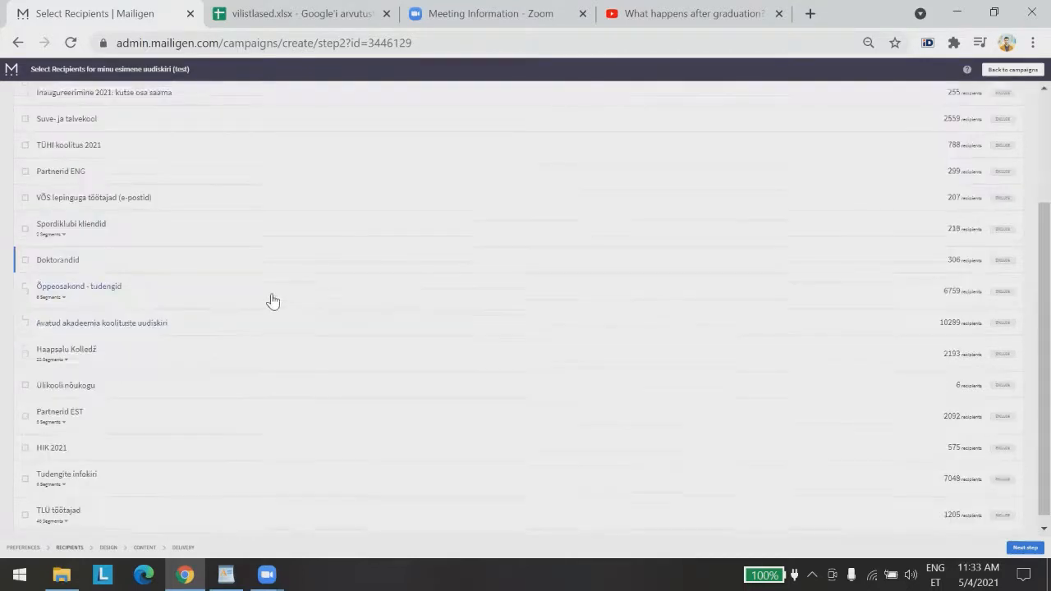
After trying TLÜ töötajad segments, choose the Vilistlased ENG segment as recipients
left_click(66, 512)
scroll(314, 439, "down", 4)
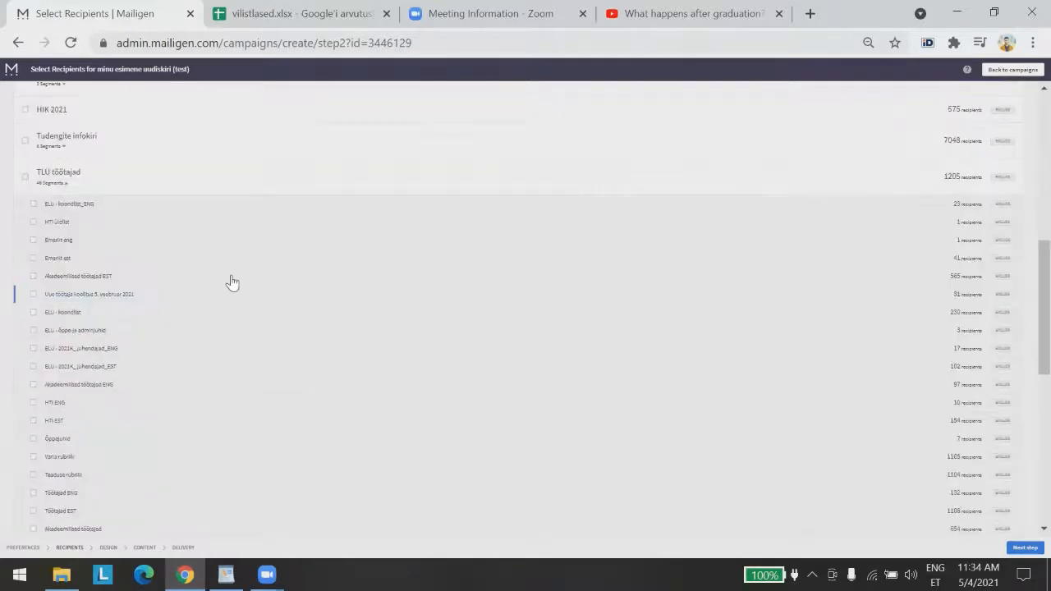
scroll(176, 213, "down", 1)
scroll(131, 245, "down", 1)
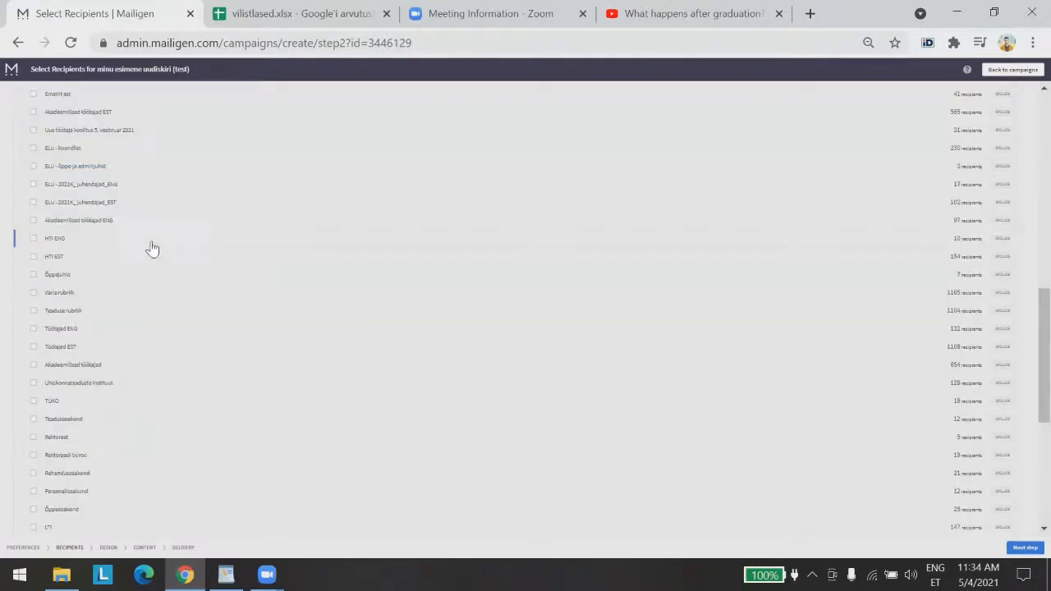
left_click(33, 239)
left_click(33, 240)
left_click(33, 258)
left_click(32, 257)
scroll(80, 284, "down", 4)
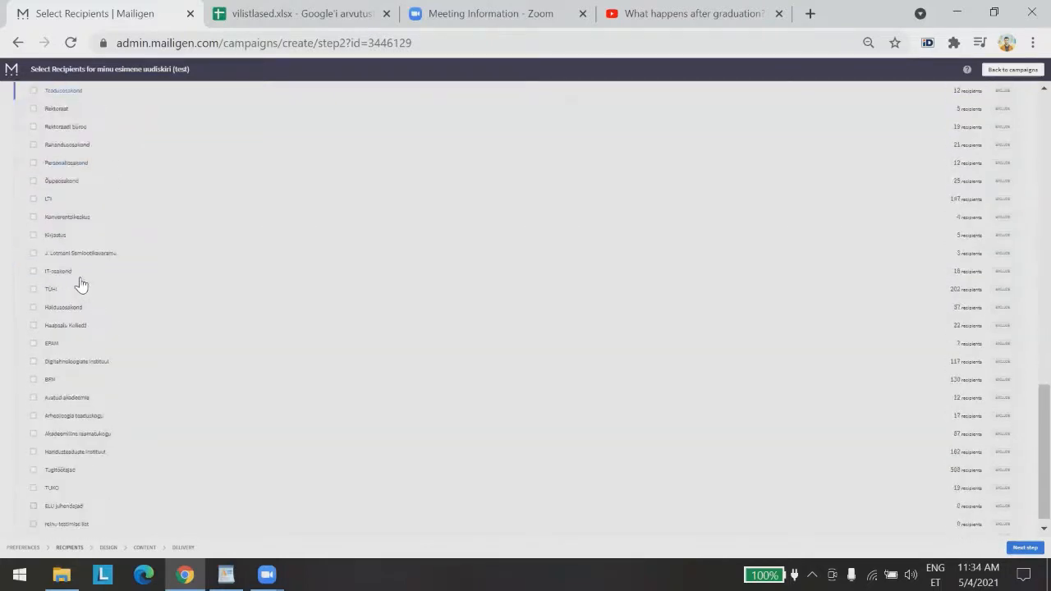
left_click(33, 444)
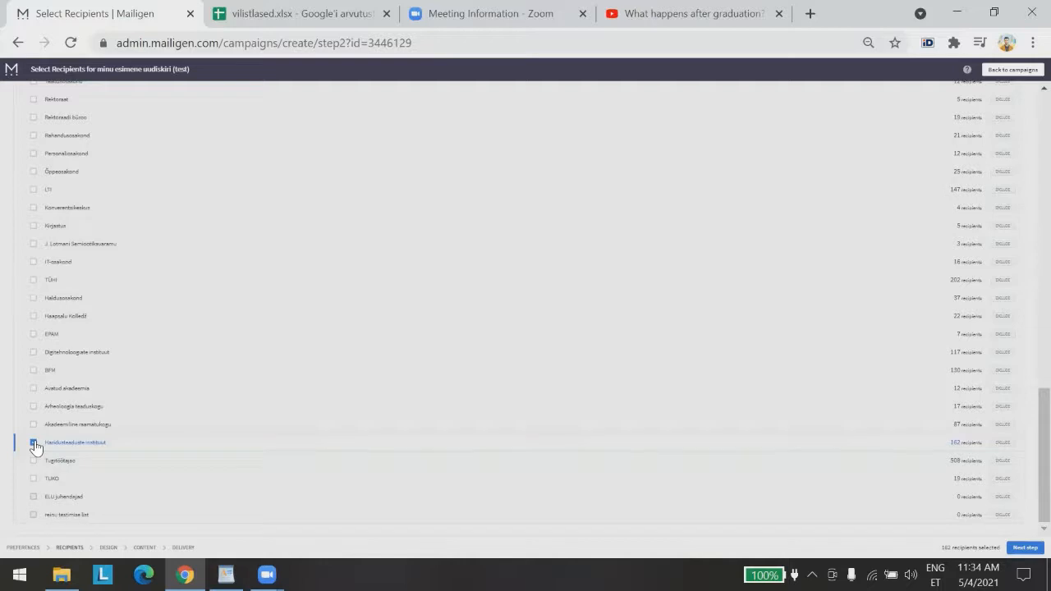
scroll(181, 452, "up", 10)
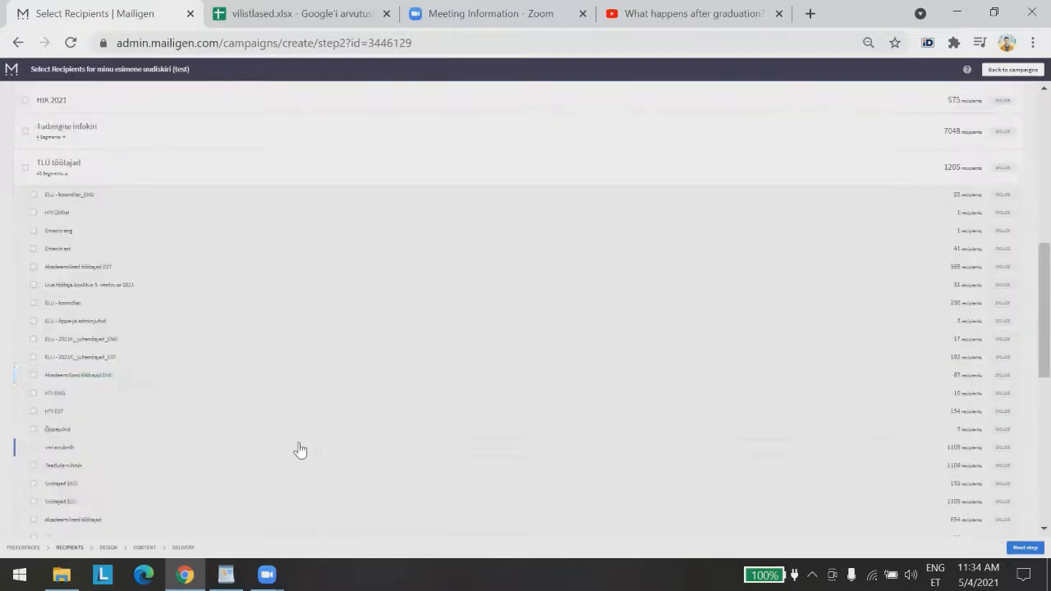
scroll(89, 457, "up", 15)
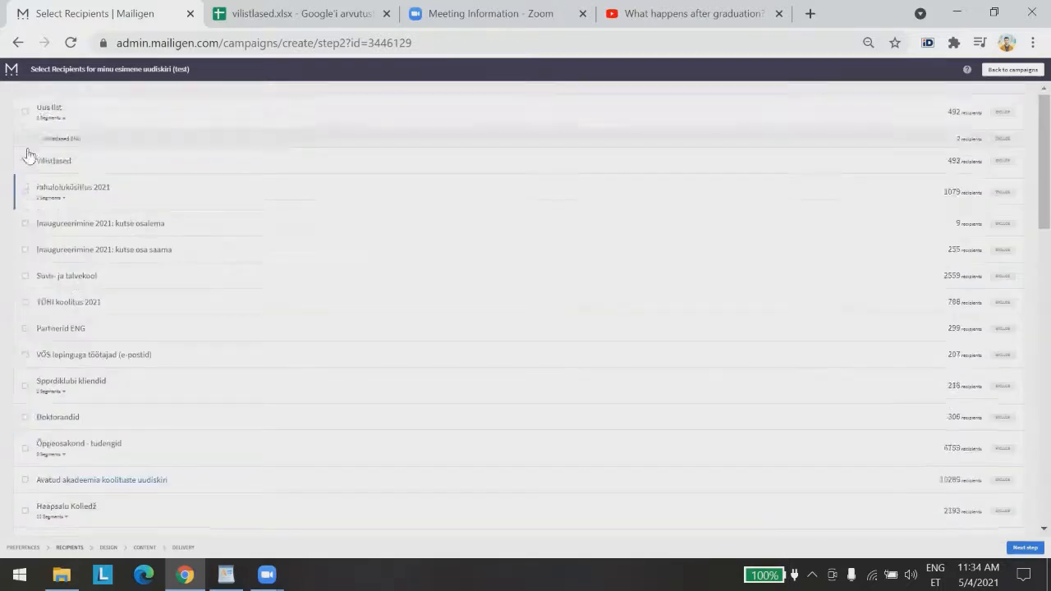
left_click(33, 140)
Change the newsletter's PEALKIRI heading to PEALKIRJAD
left_click(1017, 548)
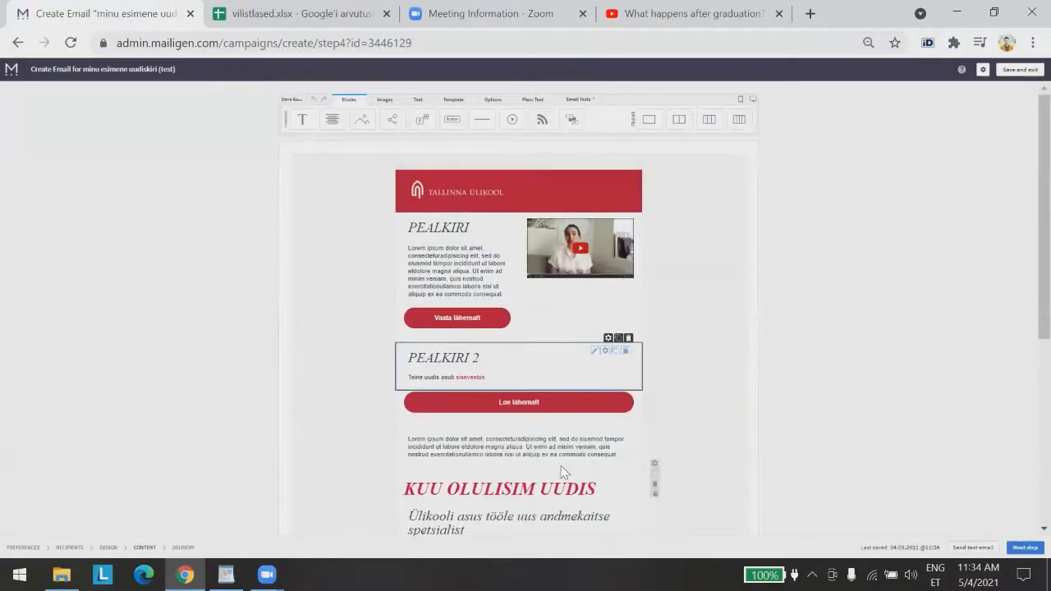
scroll(681, 409, "down", 5)
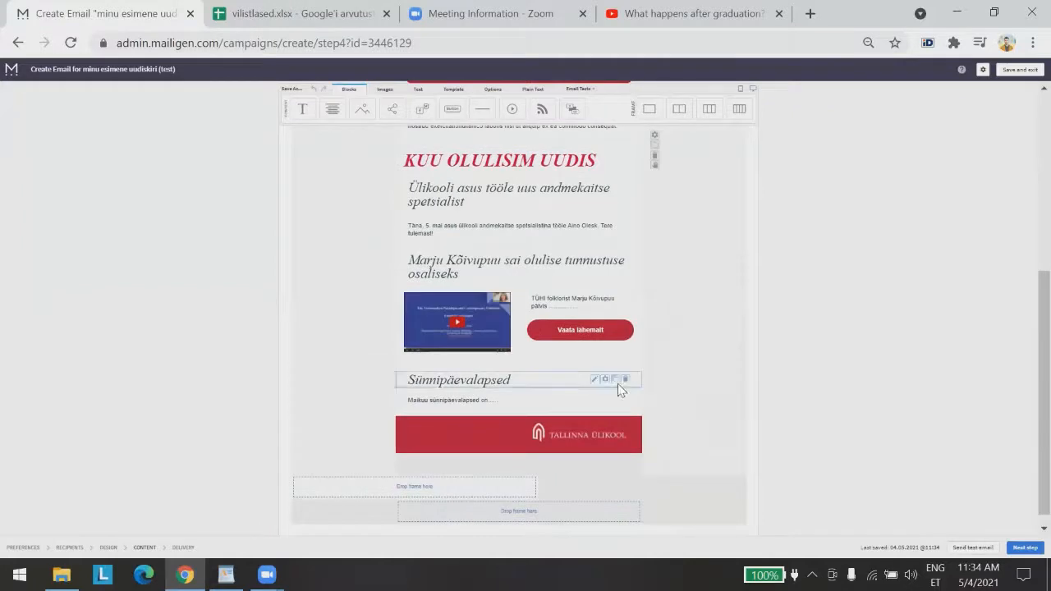
scroll(614, 385, "up", 4)
scroll(507, 238, "up", 1)
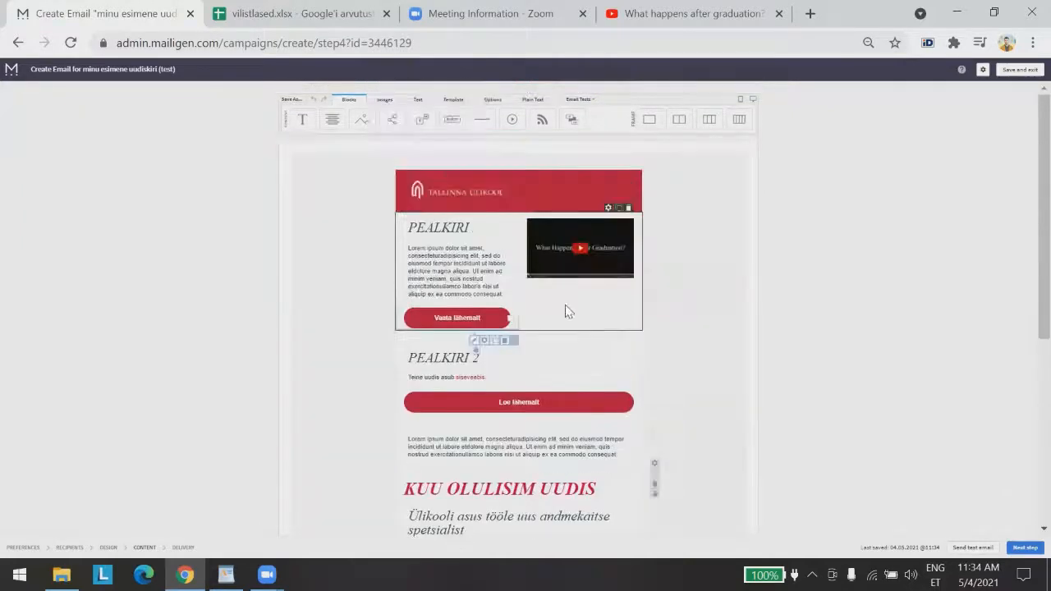
left_click(449, 236)
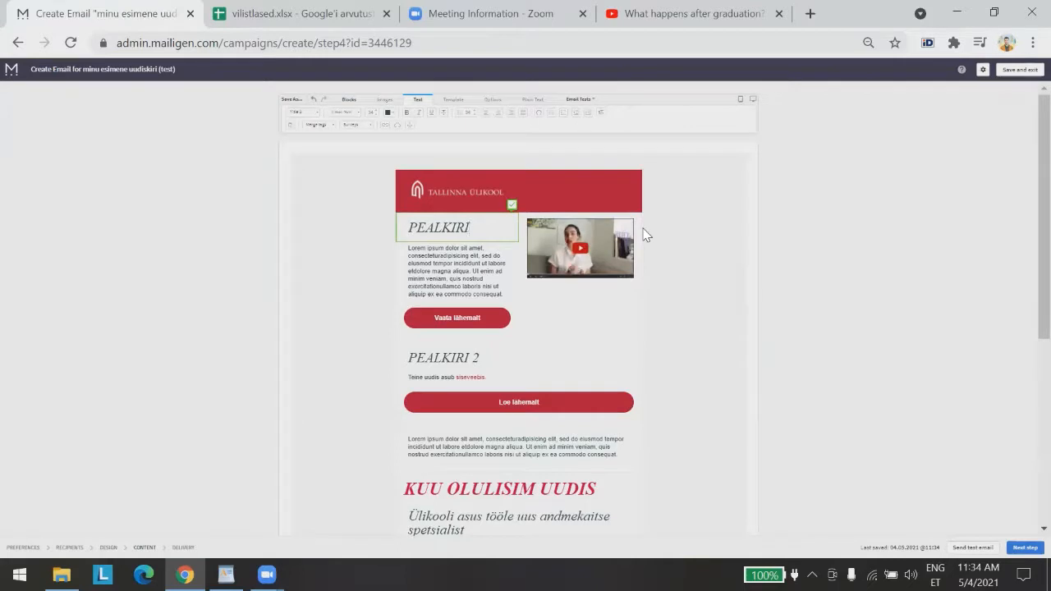
key("BackSpace")
type("JAD")
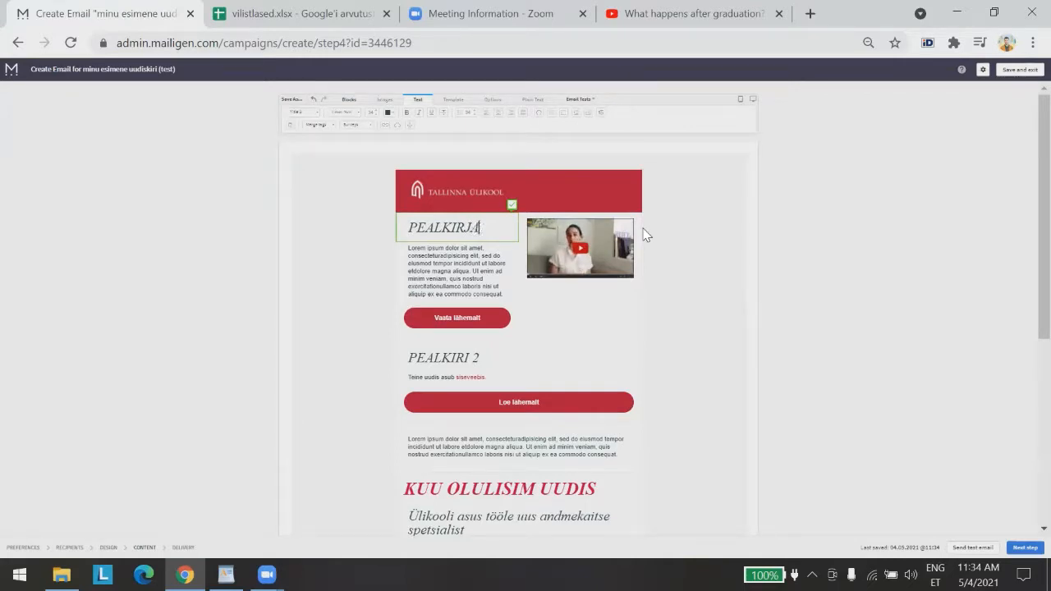
left_click(821, 276)
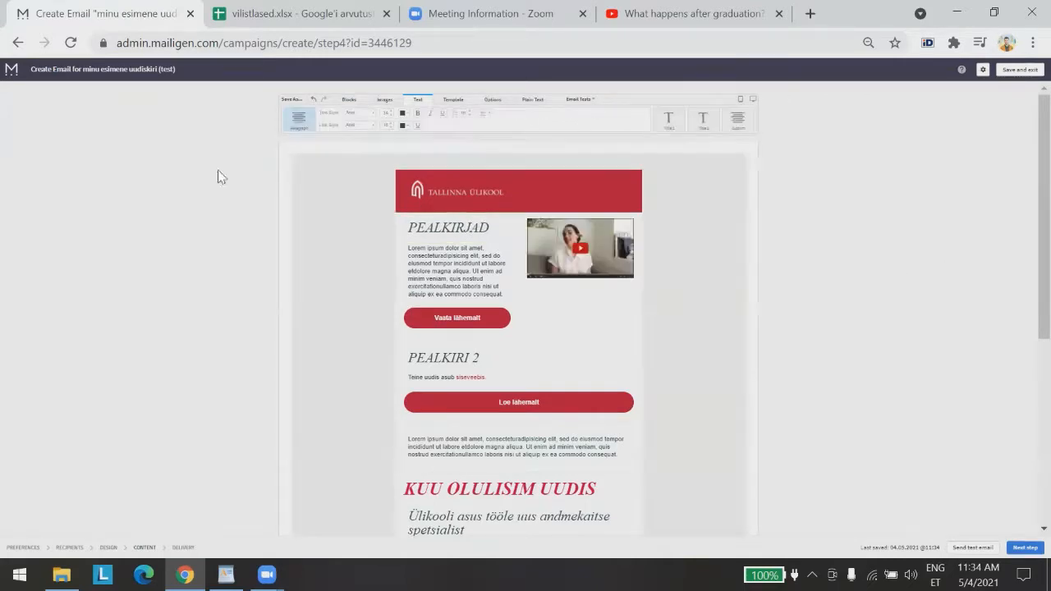
Proceed to the confirm-and-send step, dismissing the Lorem ipsum warning
scroll(617, 256, "down", 3)
scroll(617, 249, "down", 1)
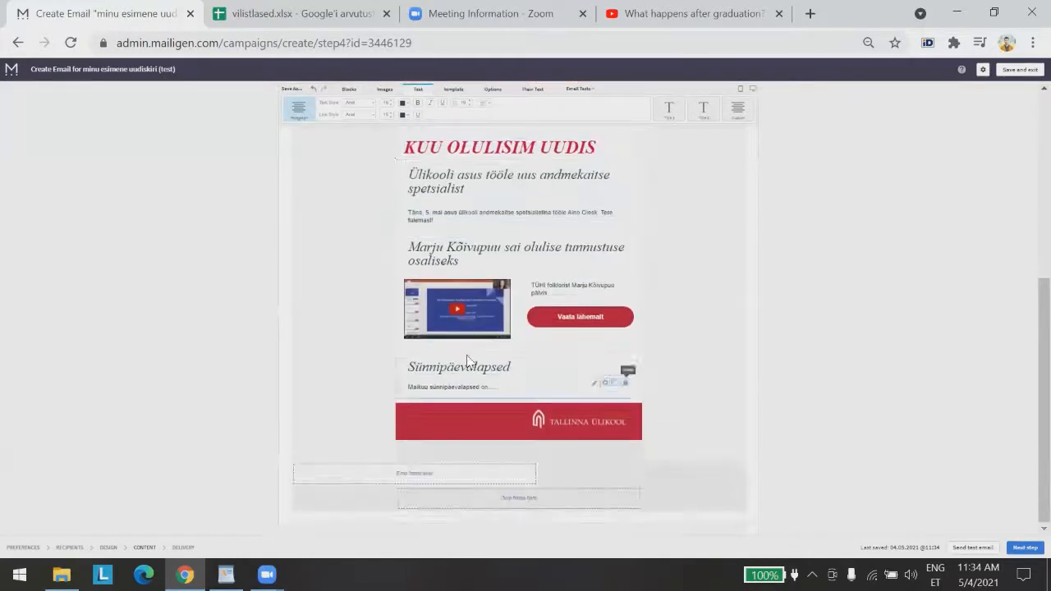
scroll(666, 237, "up", 4)
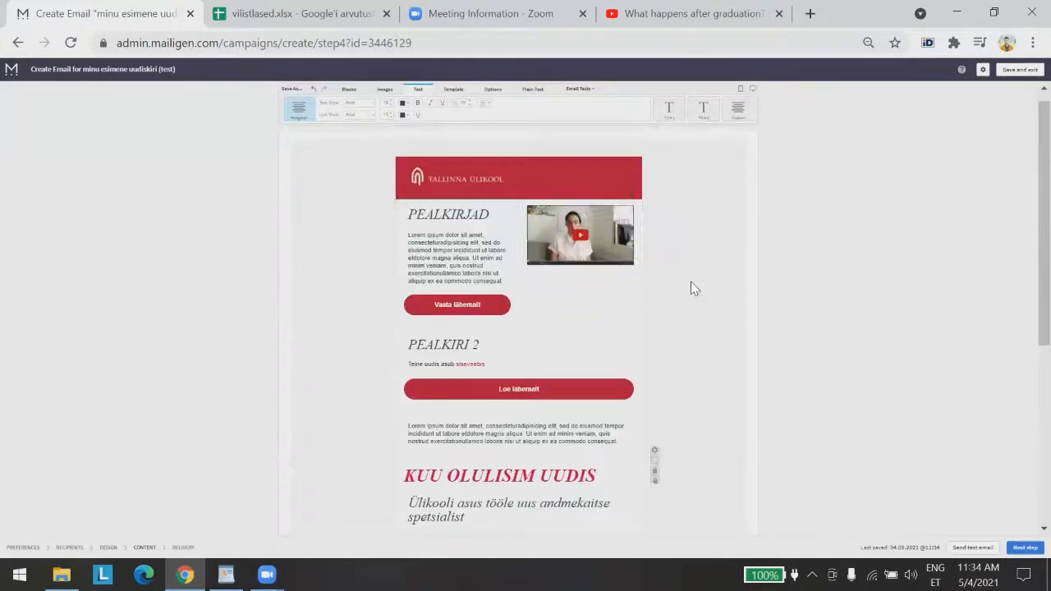
left_click(1023, 550)
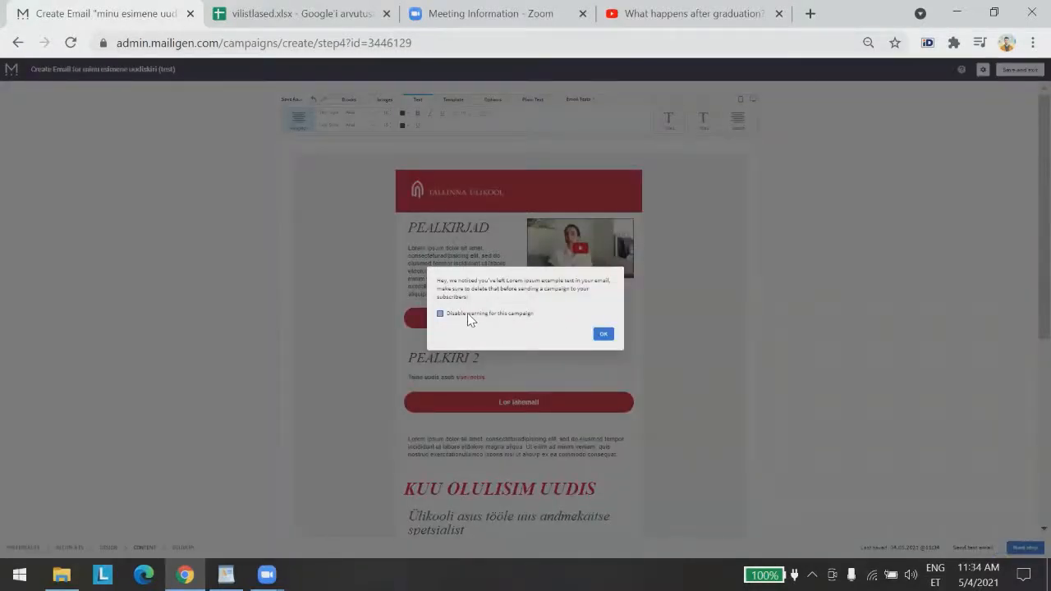
left_click(603, 334)
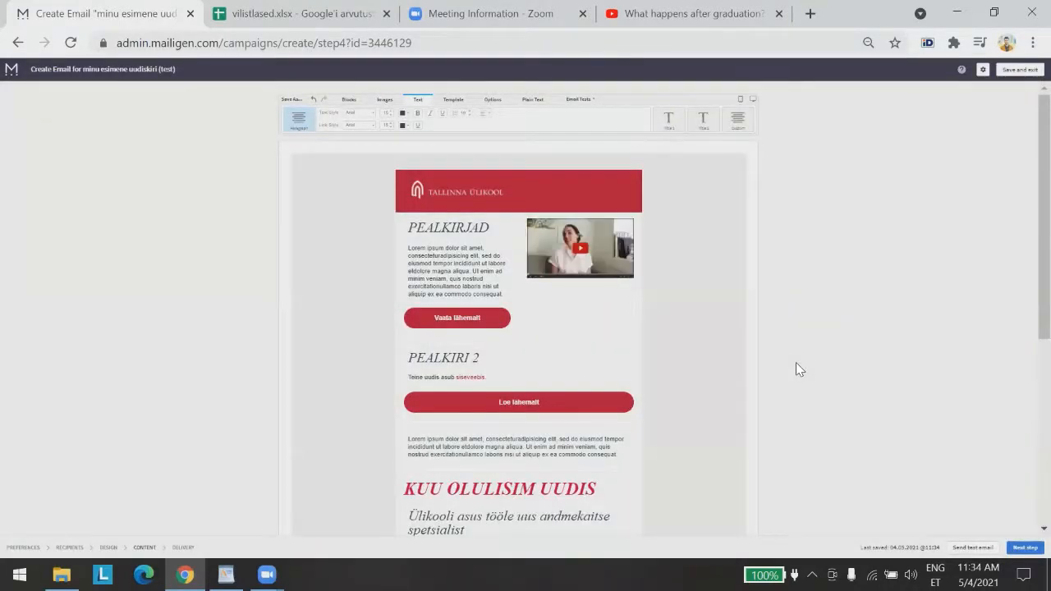
left_click(1022, 547)
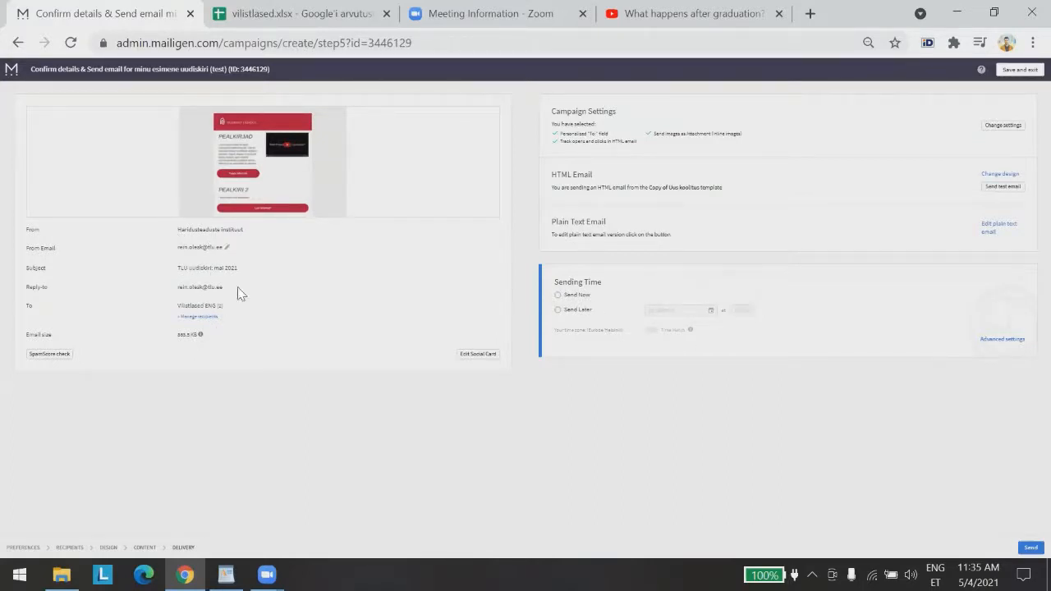
Preview the full newsletter from its thumbnail, scroll through it, and close the preview
mouse_move(277, 175)
left_click(287, 156)
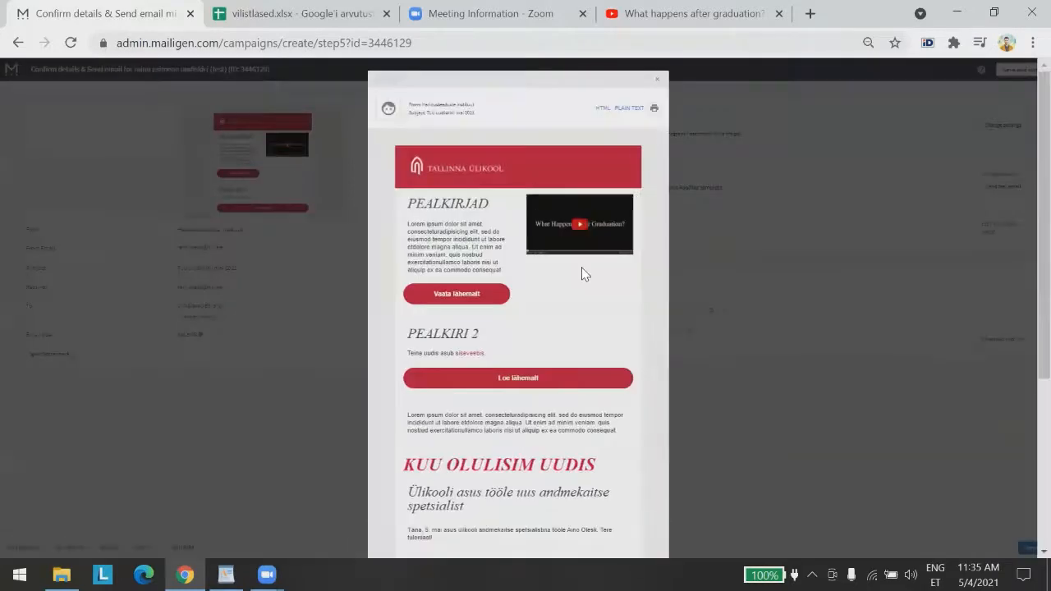
scroll(619, 317, "down", 3)
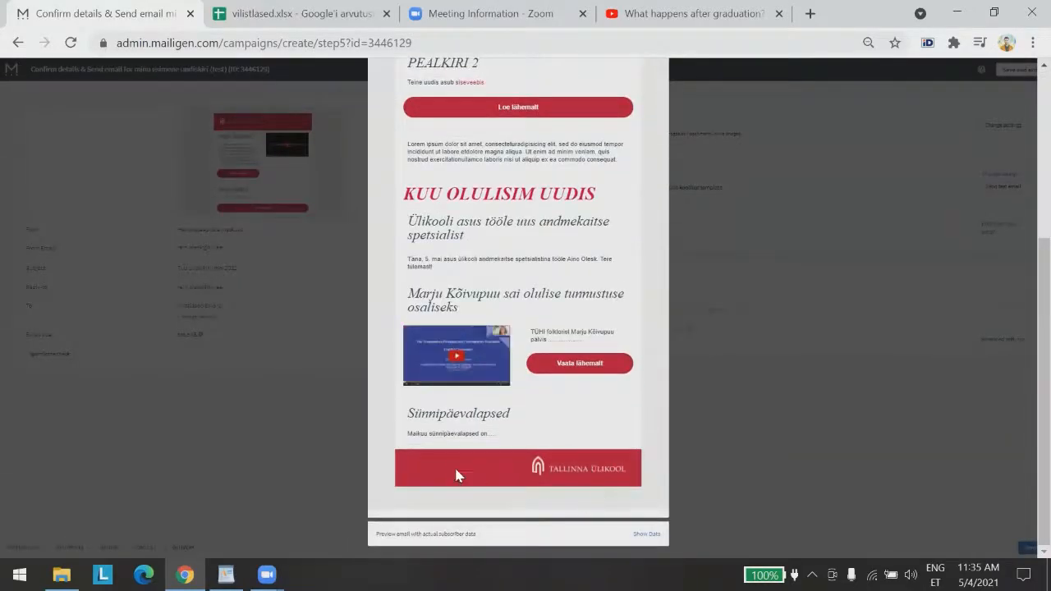
scroll(455, 475, "up", 1)
scroll(455, 476, "up", 3)
left_click(231, 466)
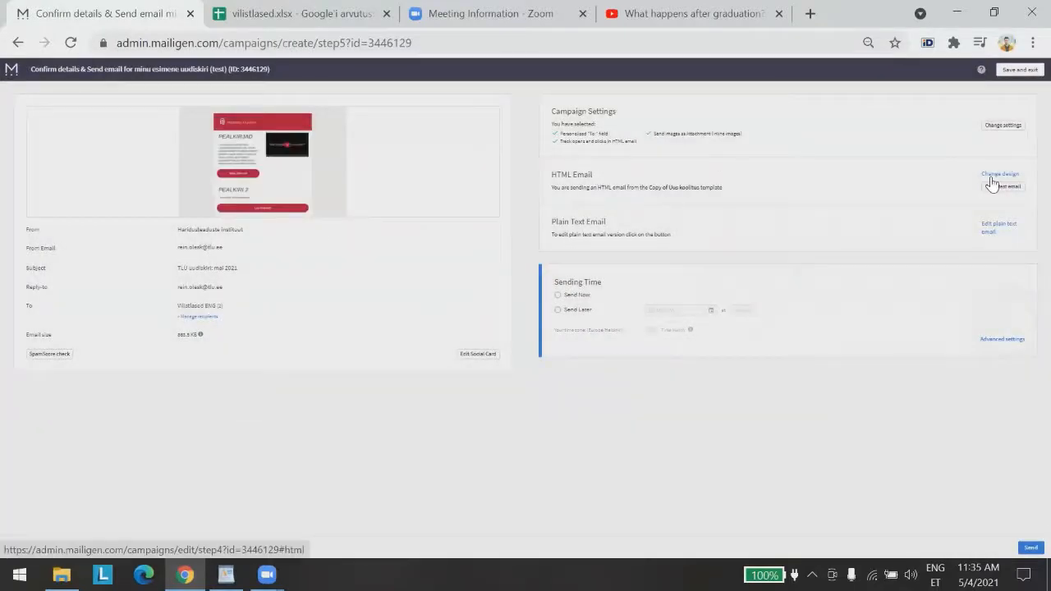
Try the Send Later option, then settle on Send Now for immediate delivery
left_click(557, 295)
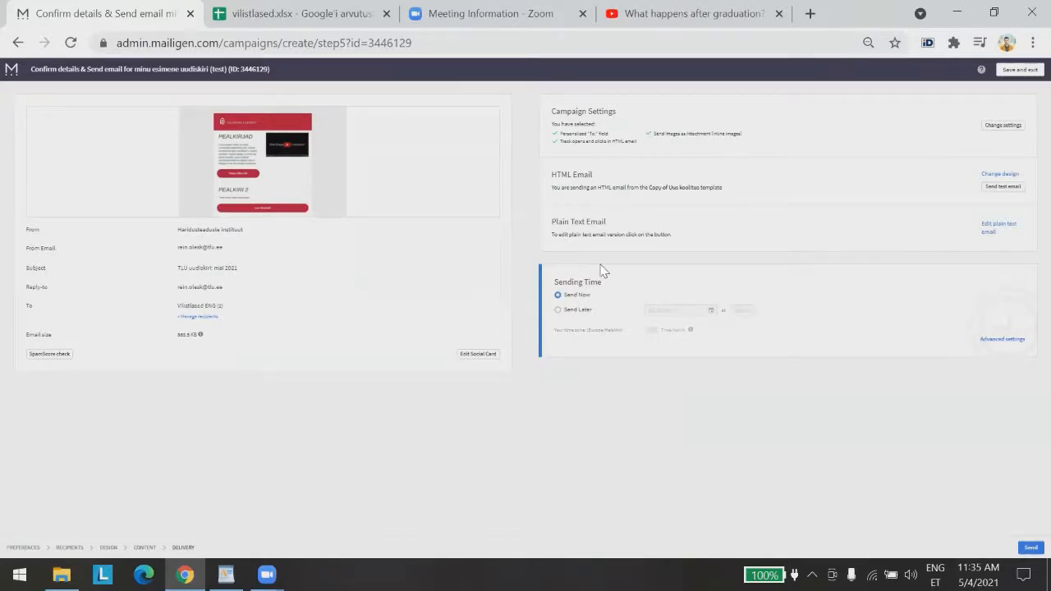
left_click(558, 309)
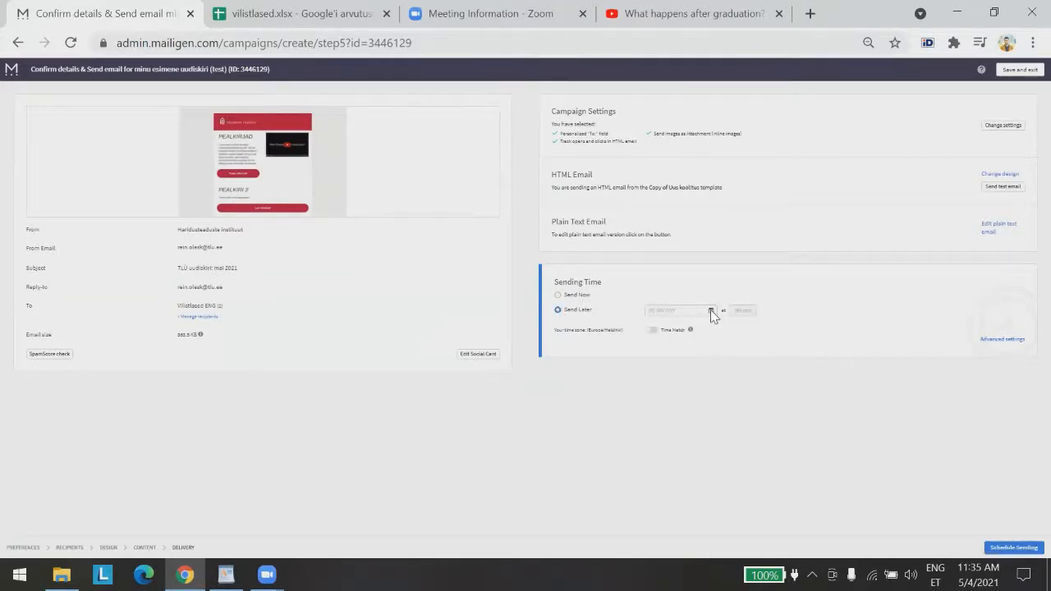
left_click(557, 295)
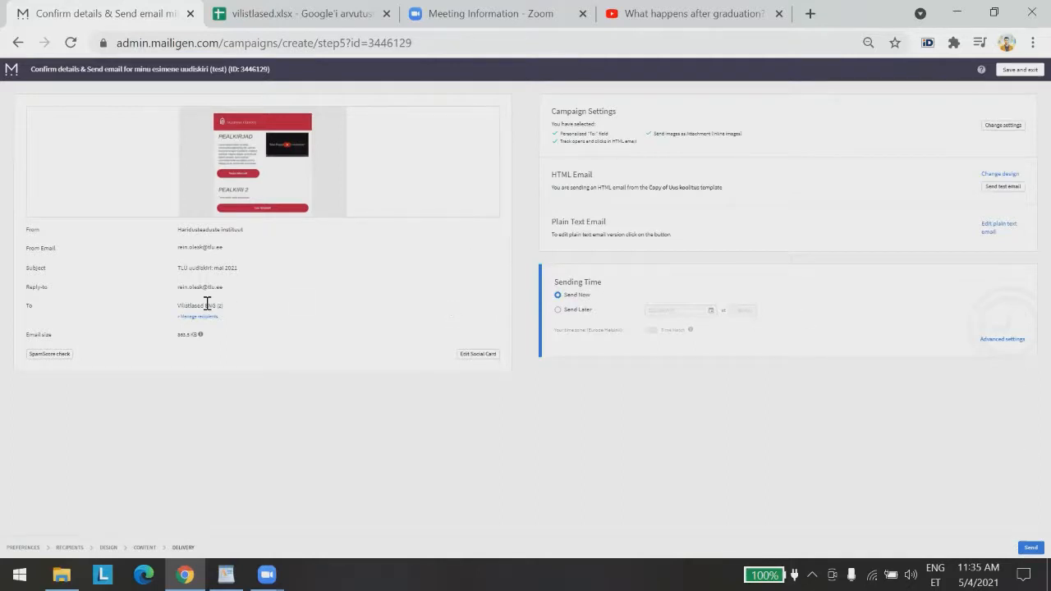
mouse_move(262, 167)
Save and exit the editor, tick the new draft campaign, and open the account menu
left_click(1018, 69)
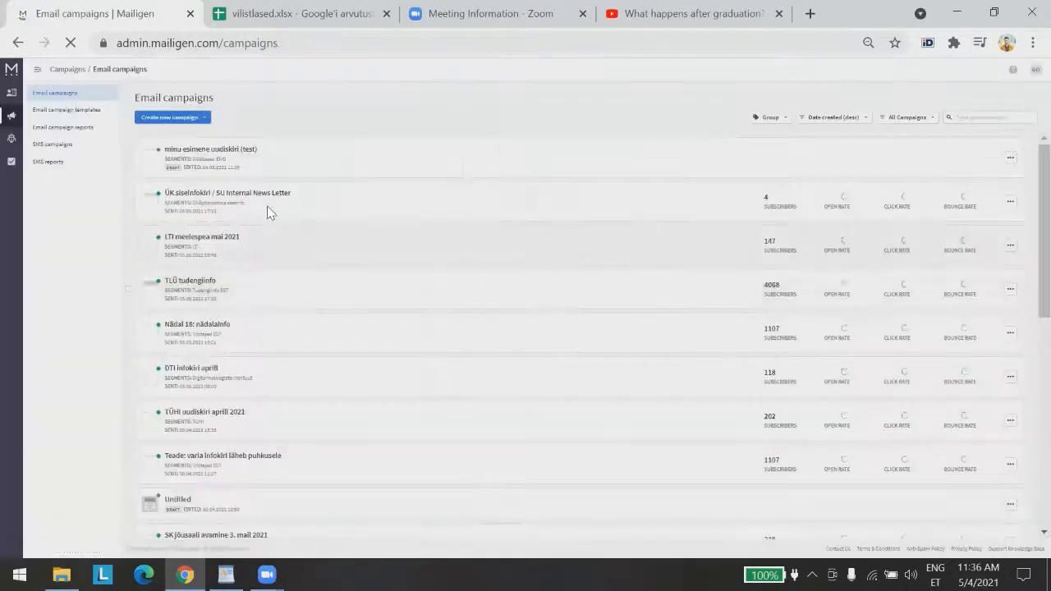
left_click(128, 157)
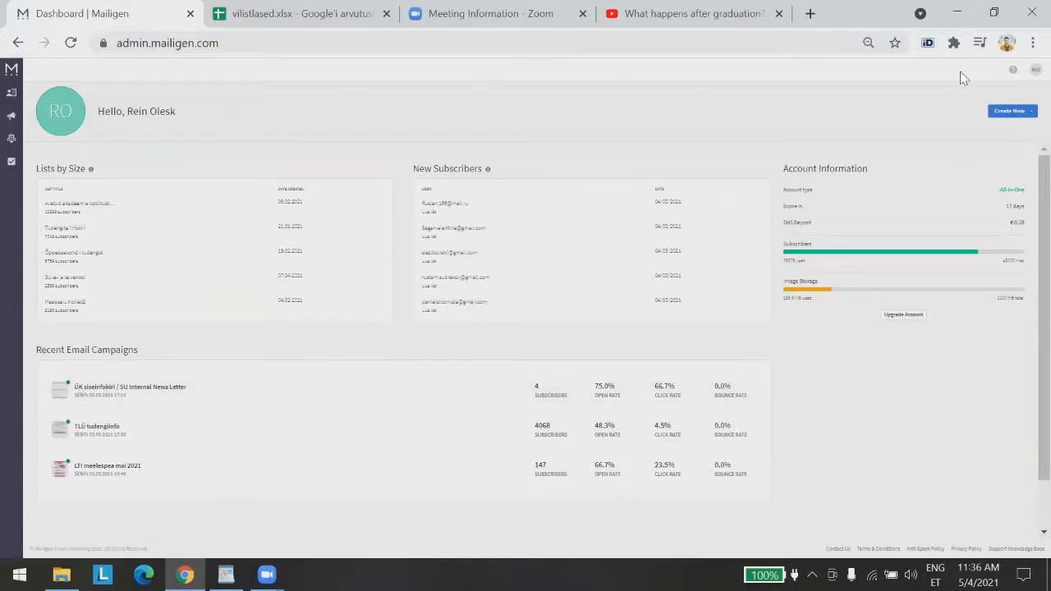
left_click(1033, 71)
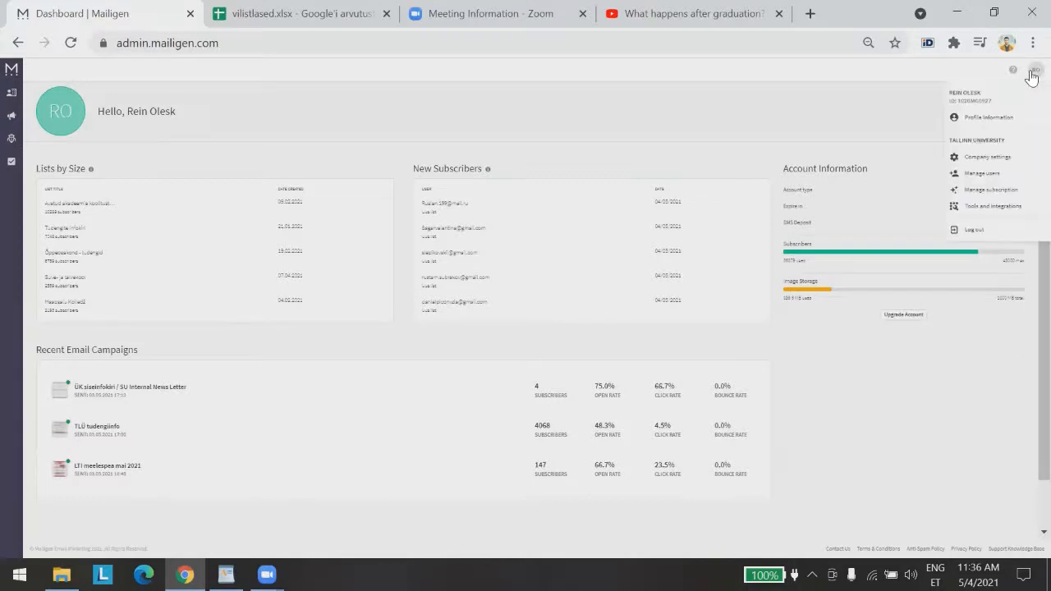
Open Manage users and look through the account's user list
left_click(981, 175)
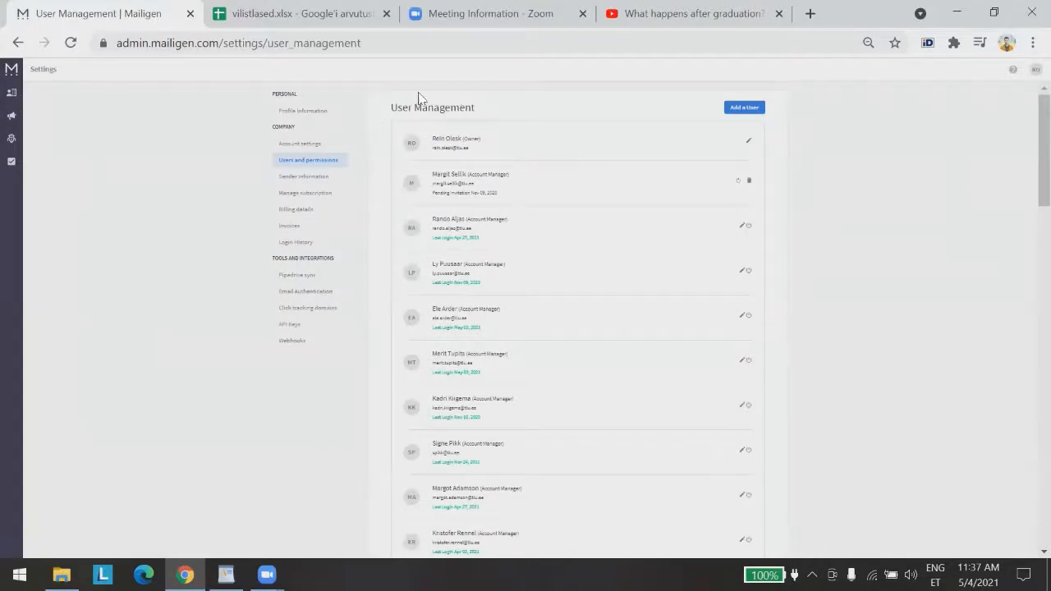
left_click_drag(392, 105, 465, 106)
left_click(476, 108)
scroll(824, 293, "down", 15)
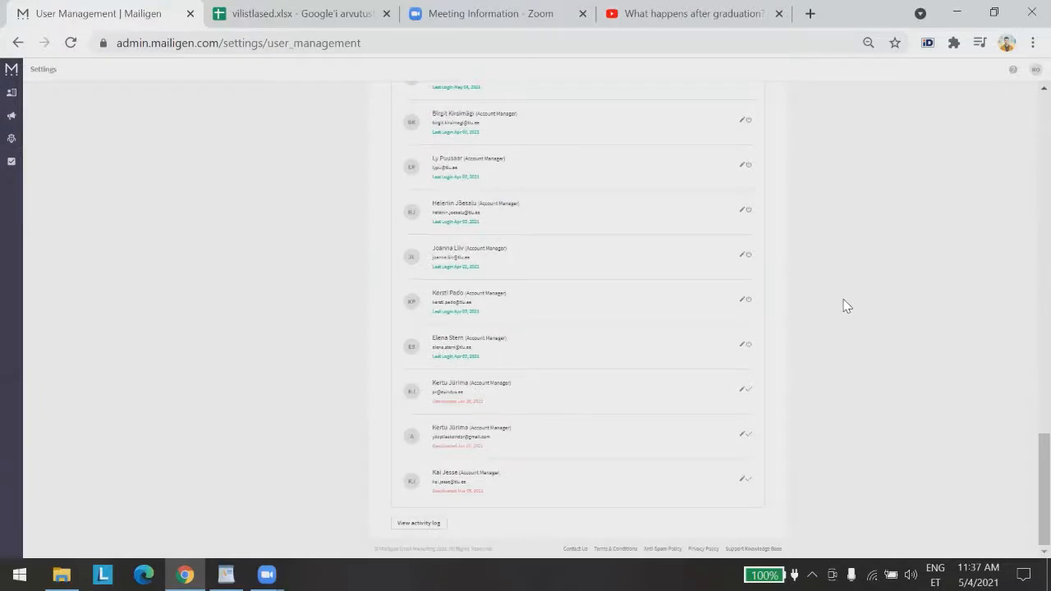
scroll(847, 310, "up", 15)
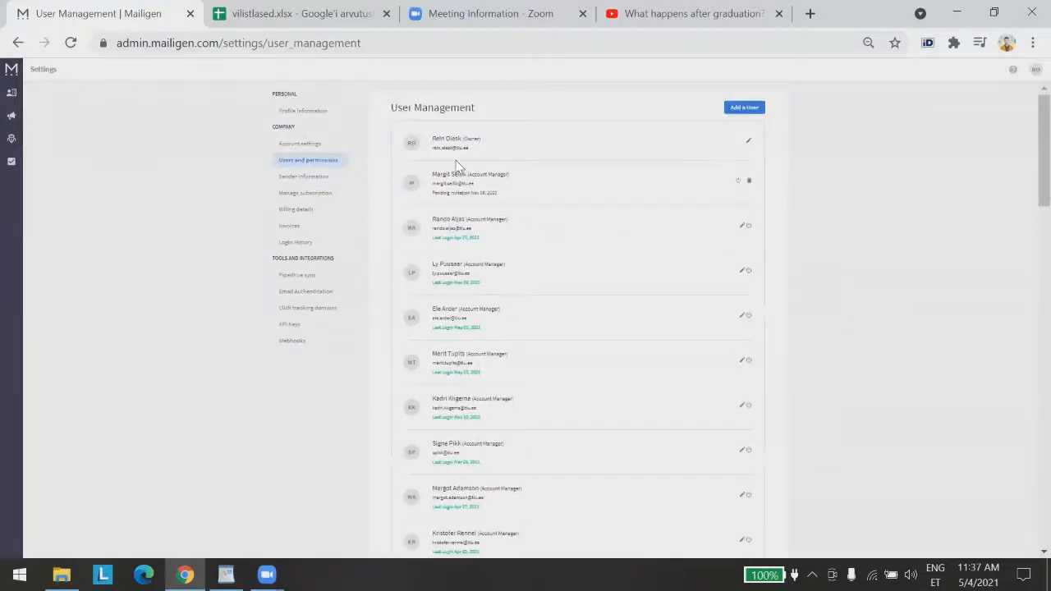
Start a new user with Account Manager permissions, then return to the dashboard via the logo
left_click(751, 111)
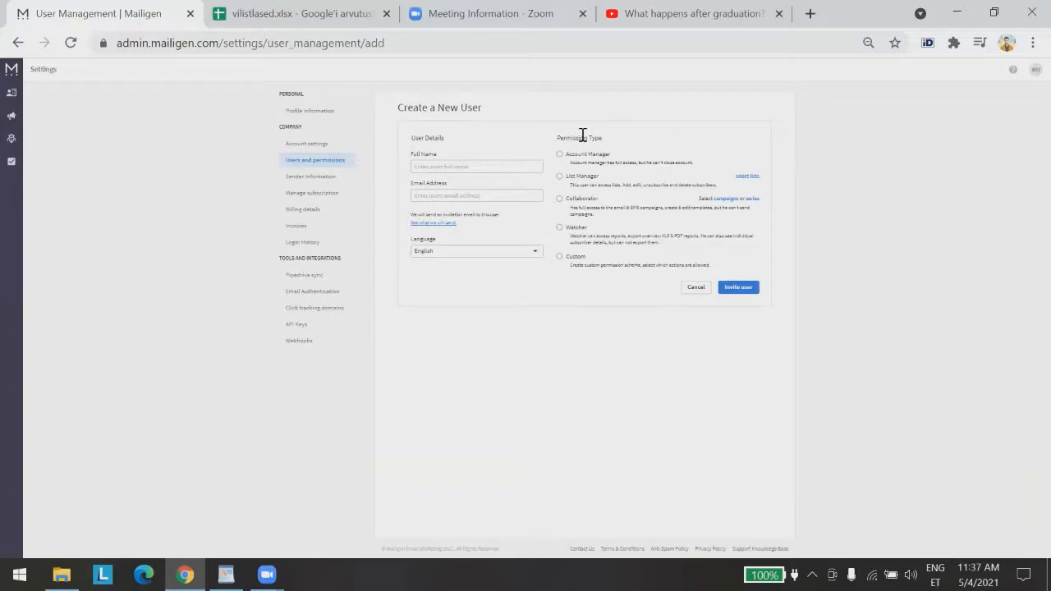
left_click(559, 161)
left_click(11, 76)
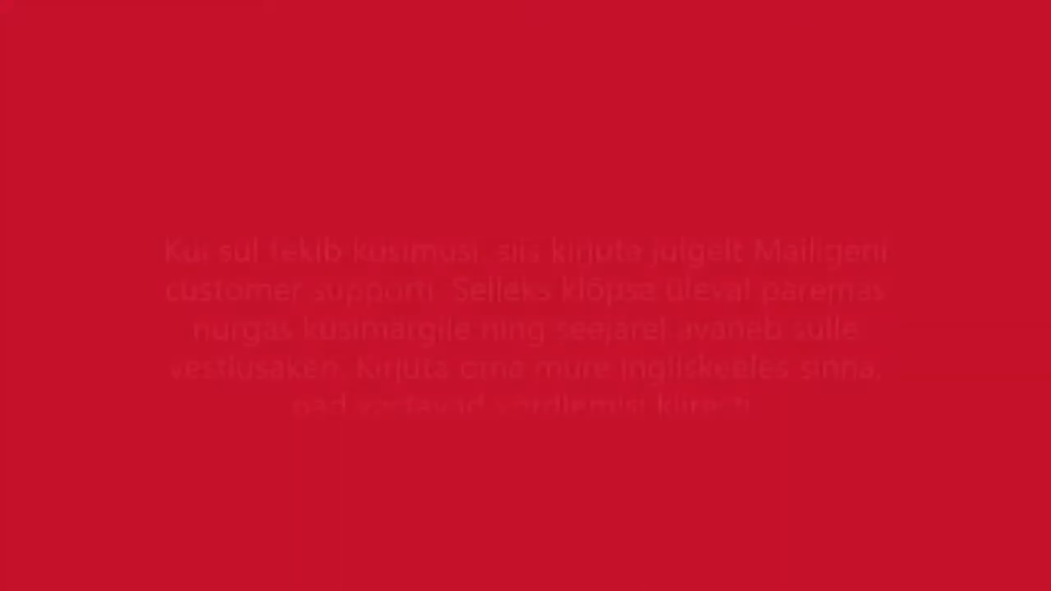